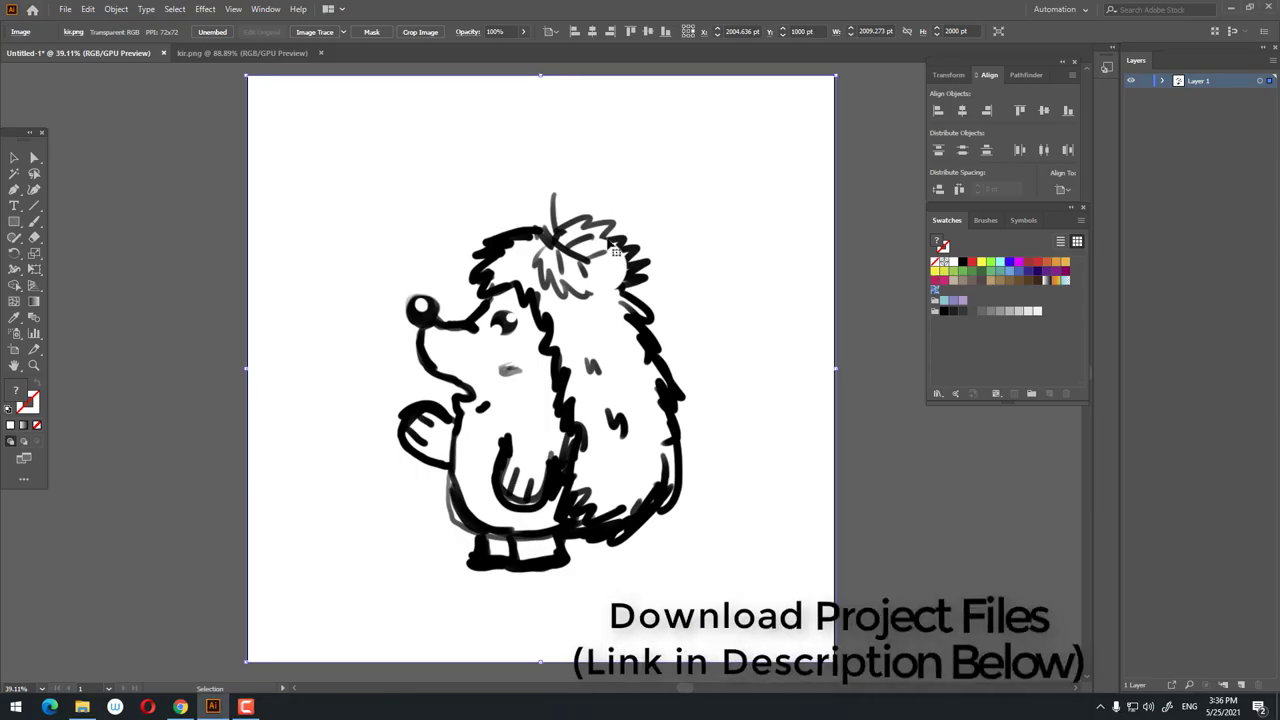
Lower the sketch image's opacity so it turns light grey, and lock its layer.
{"action": "left_click", "coordinate": [522, 31]}
{"action": "left_click_drag", "start_coordinate": [528, 48], "coordinate": [487, 48]}
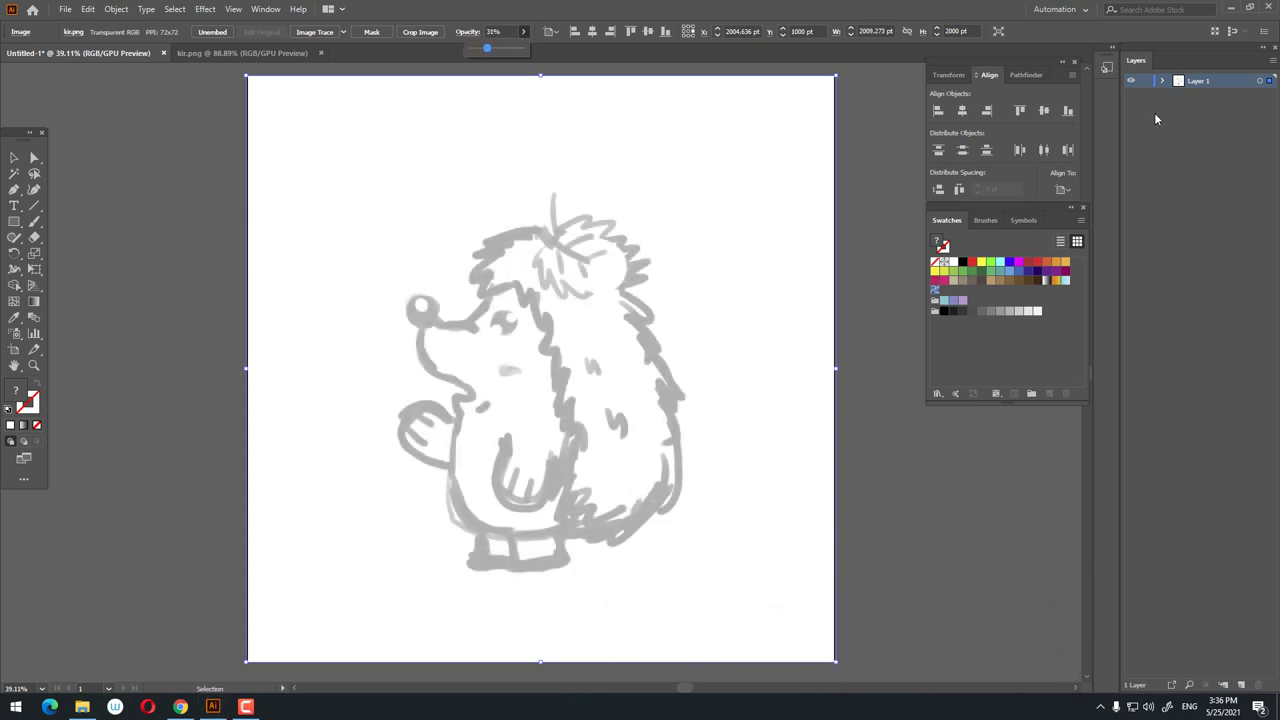
{"action": "left_click", "coordinate": [1143, 81]}
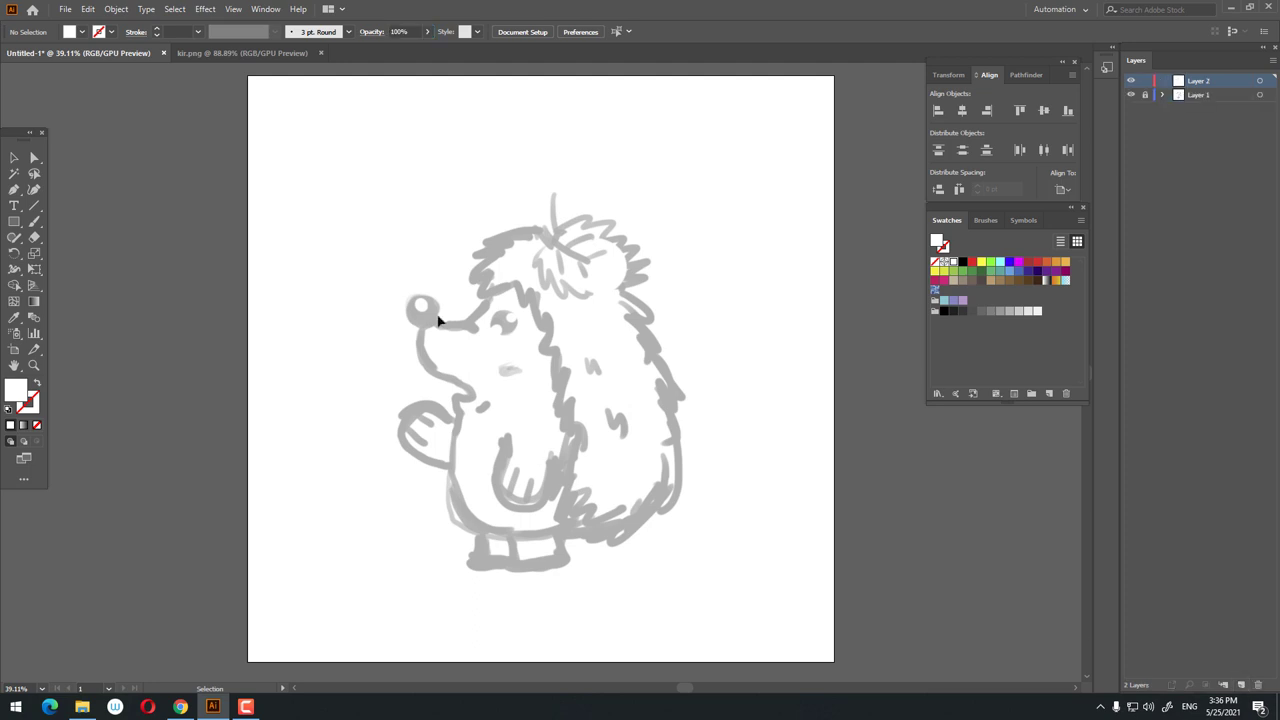
Trace the snout, head, back and belly with Pen anchors over the faded sketch.
{"action": "mouse_move", "coordinate": [438, 320]}
{"action": "left_mouse_down"}
{"action": "mouse_move", "coordinate": [443, 287]}
{"action": "mouse_move", "coordinate": [455, 305]}
{"action": "left_mouse_up"}
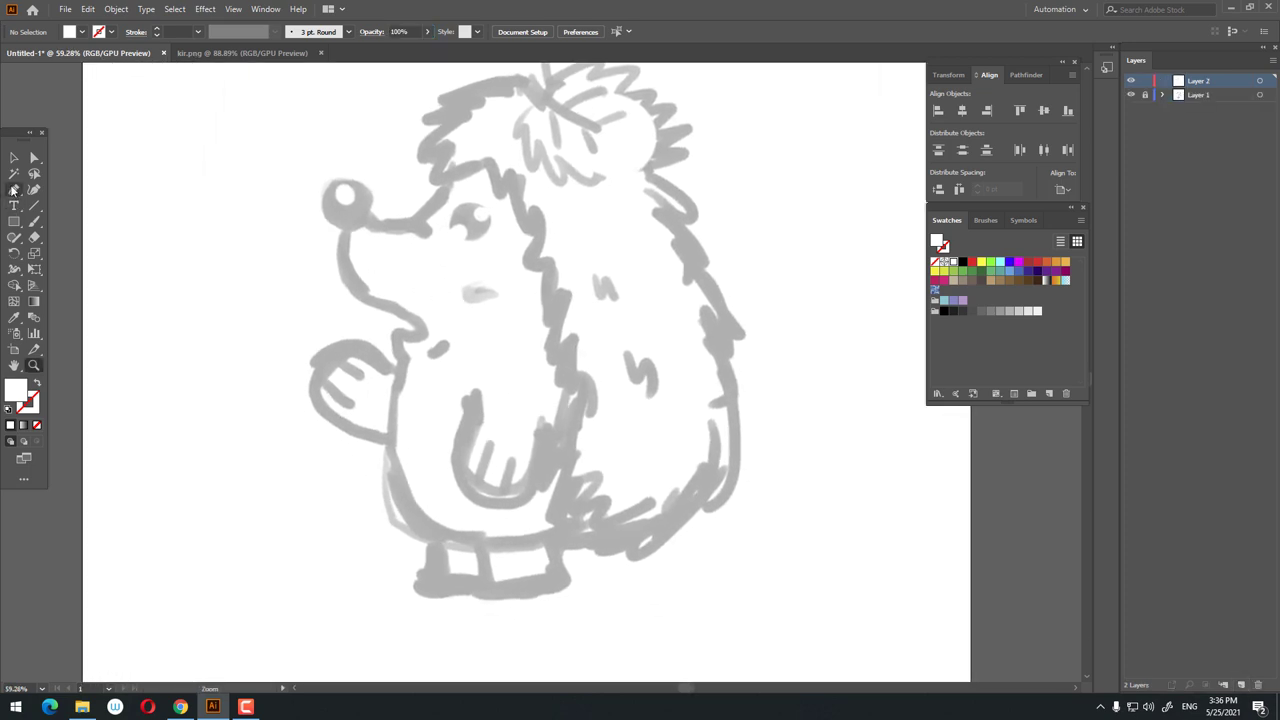
{"action": "left_click", "coordinate": [353, 206]}
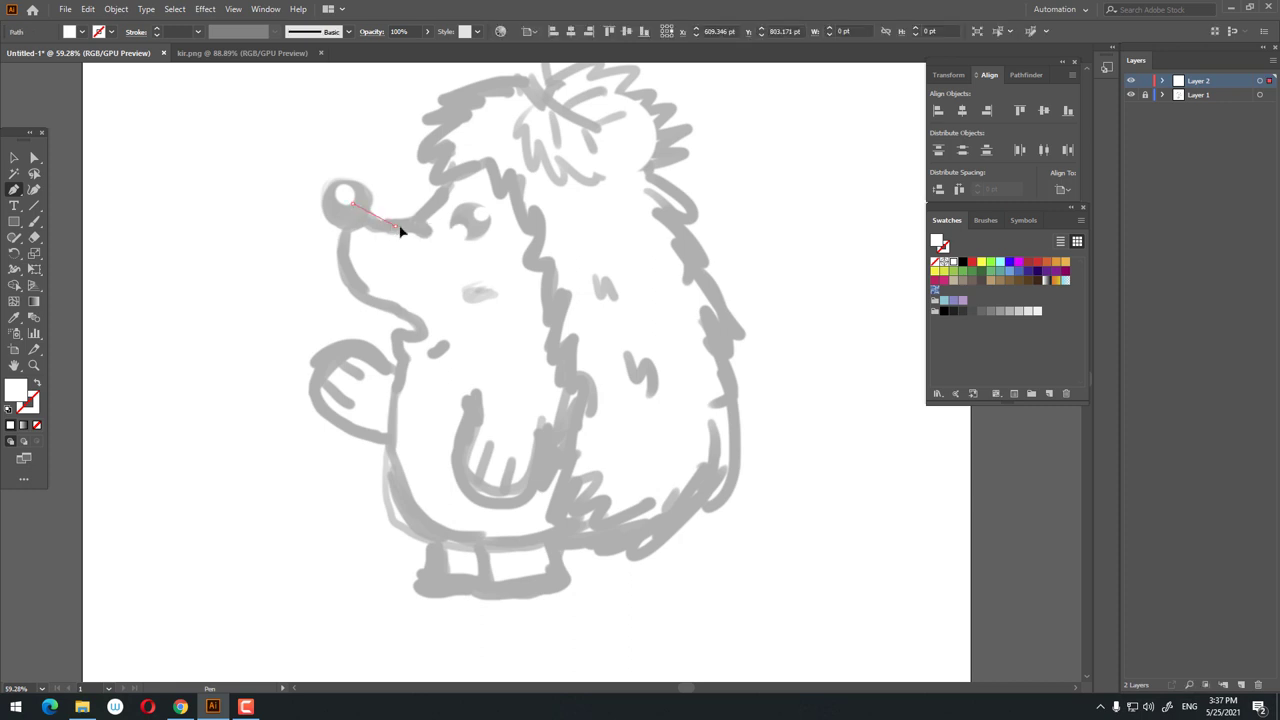
{"action": "left_click", "coordinate": [418, 229]}
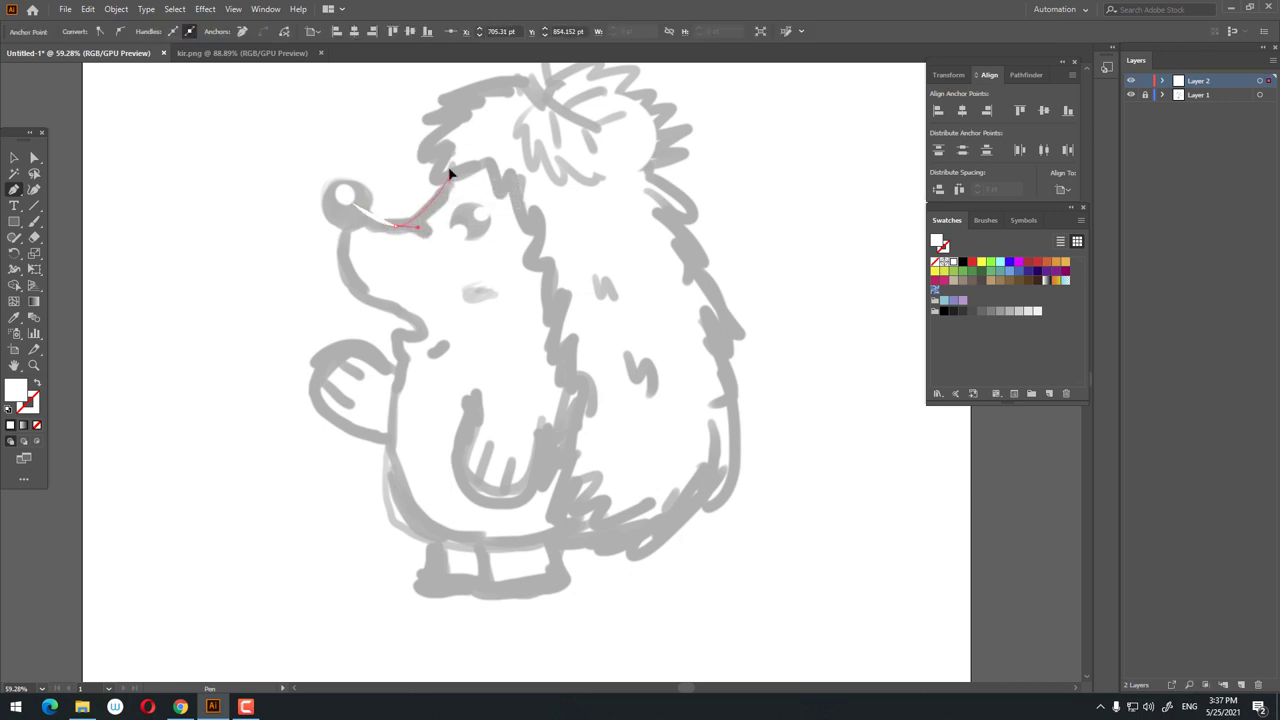
{"action": "left_click", "coordinate": [451, 170]}
{"action": "left_click_drag", "start_coordinate": [560, 190], "coordinate": [629, 315]}
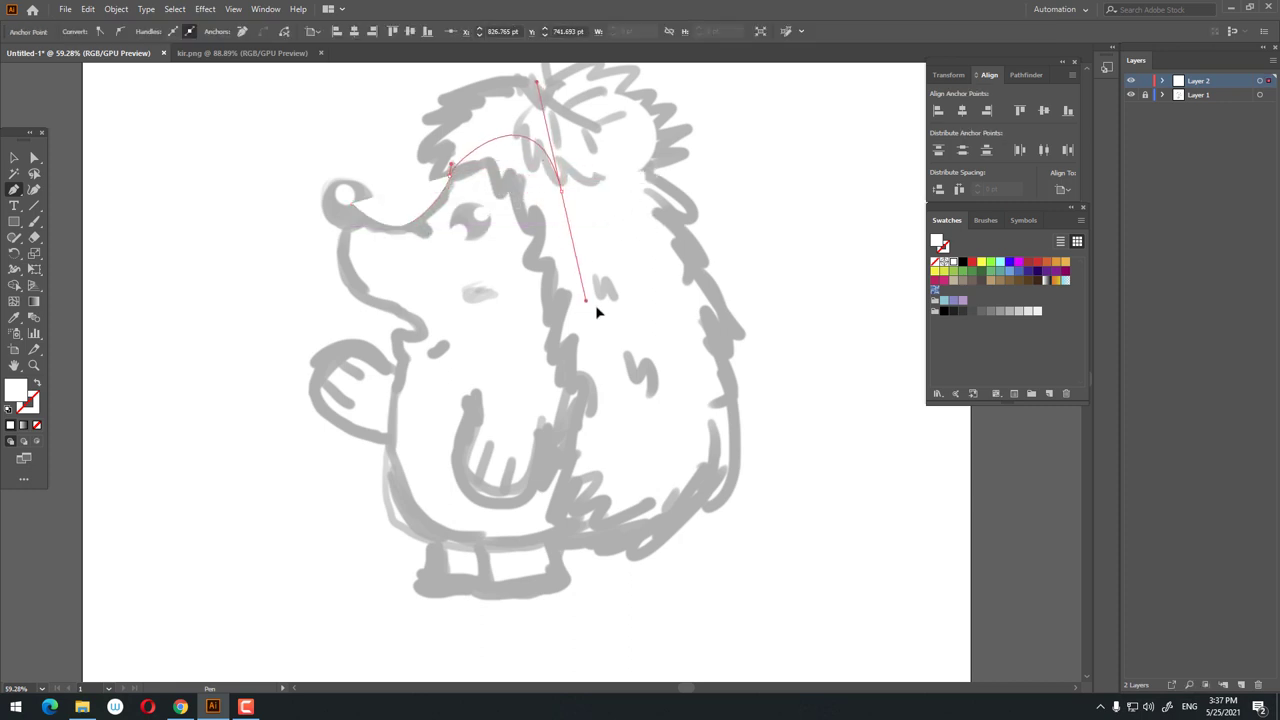
{"action": "left_click_drag", "start_coordinate": [616, 504], "coordinate": [590, 538]}
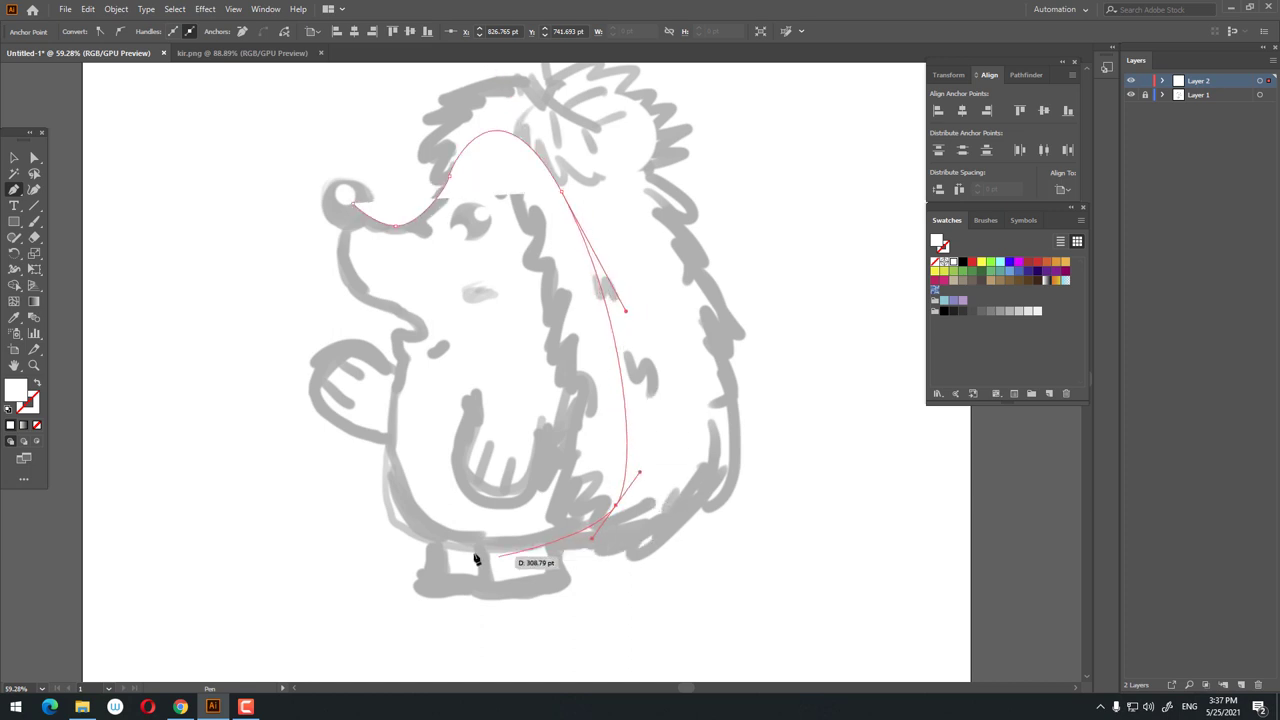
{"action": "left_click_drag", "start_coordinate": [410, 537], "coordinate": [370, 497]}
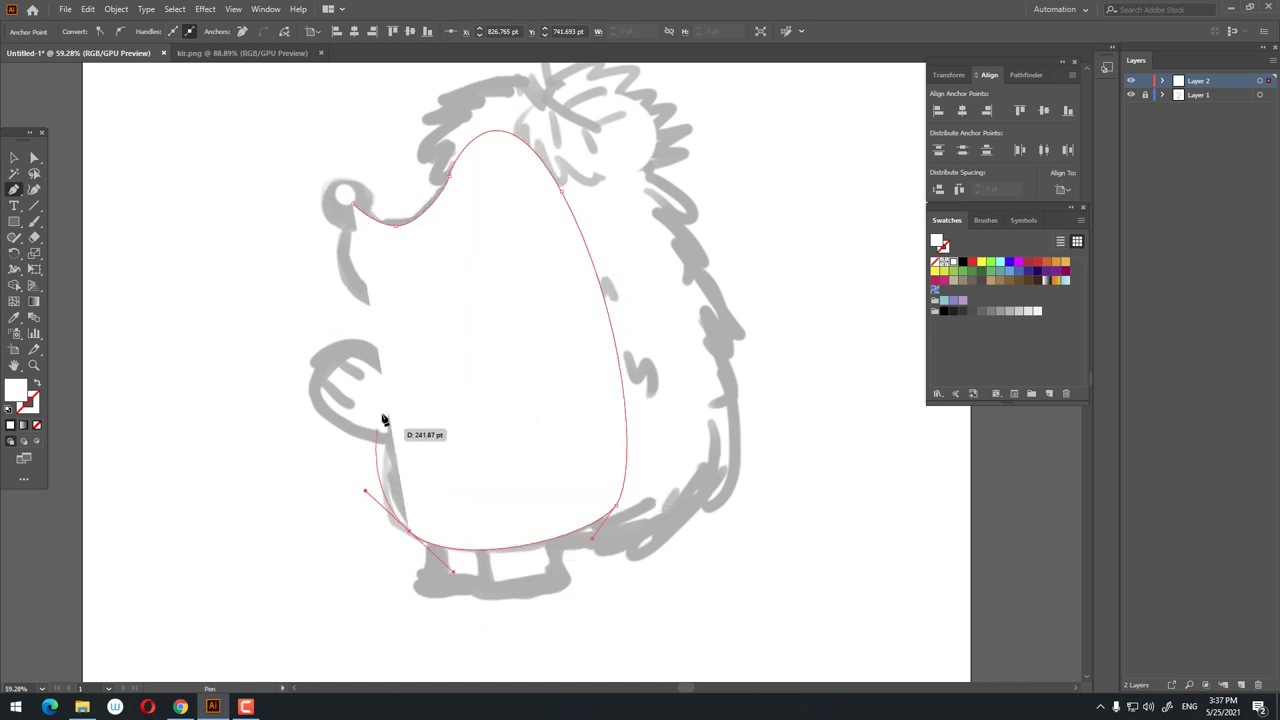
{"action": "left_click_drag", "start_coordinate": [398, 372], "coordinate": [414, 343]}
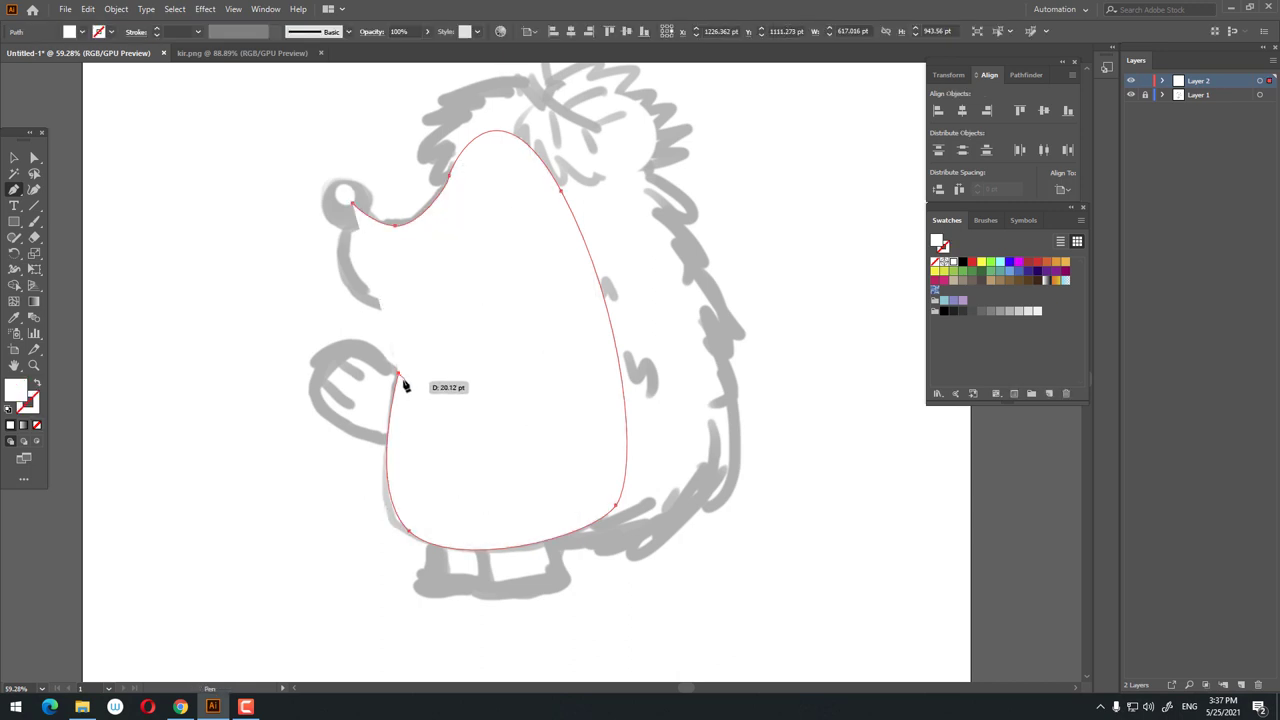
Undo the stray point, set fill to None, and close the outline up the chest to the nose.
{"action": "key", "text": "ctrl+z"}
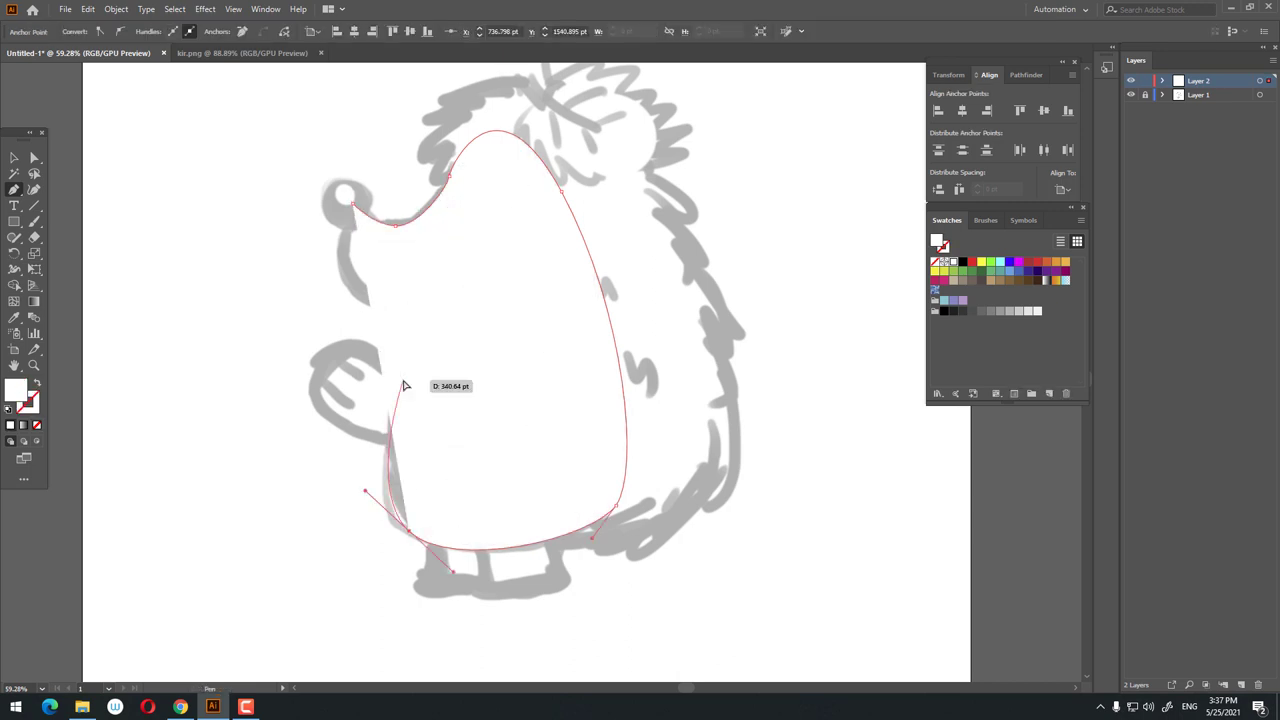
{"action": "key", "text": "slash"}
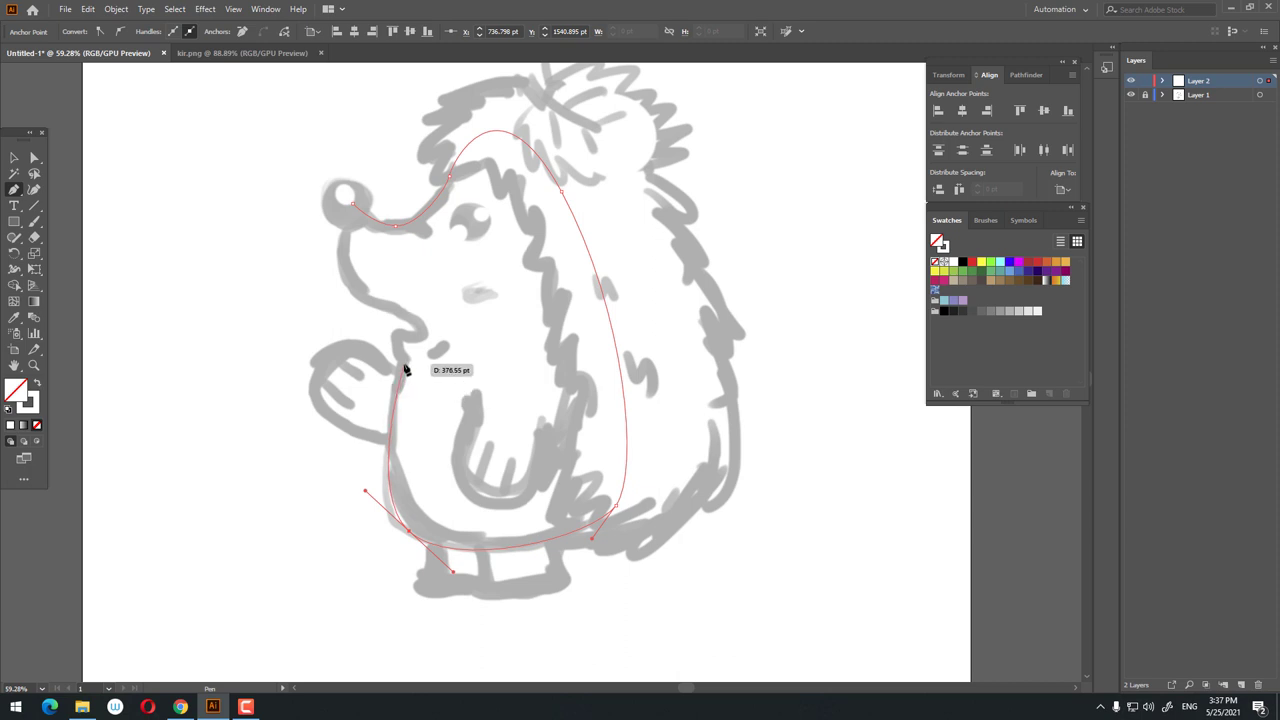
{"action": "mouse_move", "coordinate": [403, 369]}
{"action": "left_mouse_down"}
{"action": "mouse_move", "coordinate": [399, 334]}
{"action": "mouse_move", "coordinate": [424, 337]}
{"action": "mouse_move", "coordinate": [379, 307]}
{"action": "mouse_move", "coordinate": [356, 207]}
{"action": "left_mouse_up"}
{"action": "left_click", "coordinate": [343, 222]}
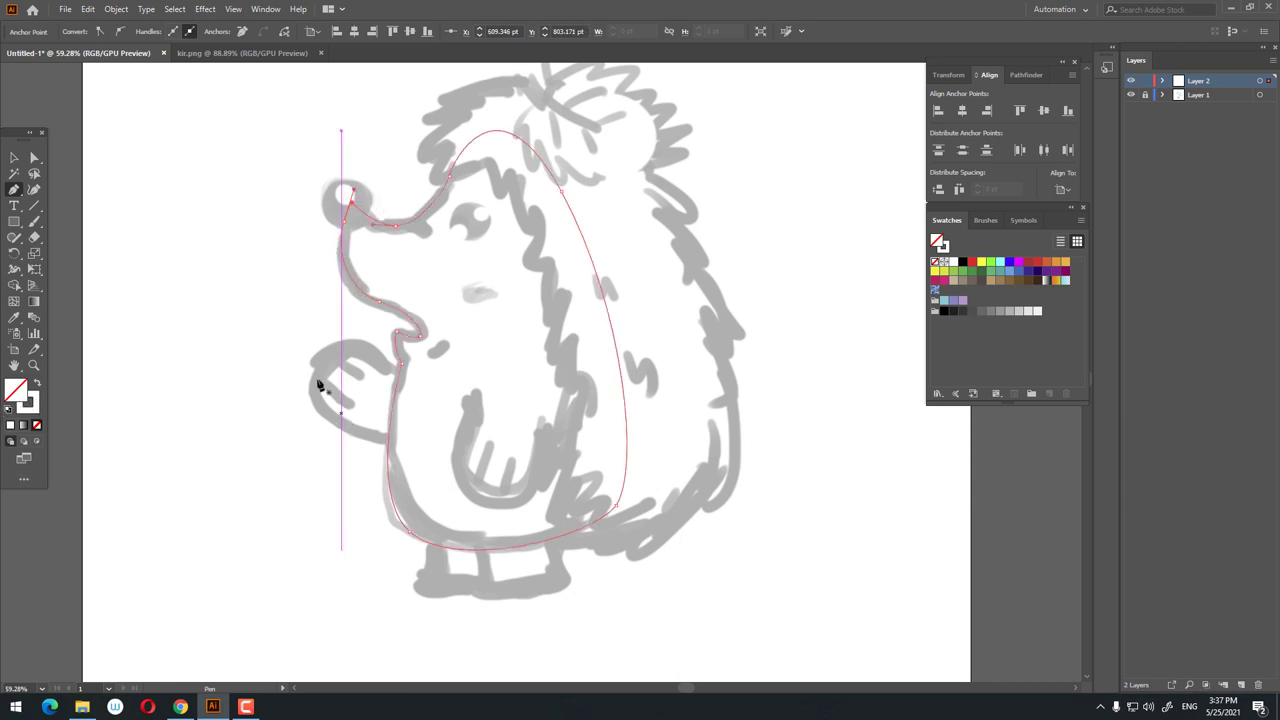
Fill the traced body shape with pale peach F4D4BD.
{"action": "key", "text": "v"}
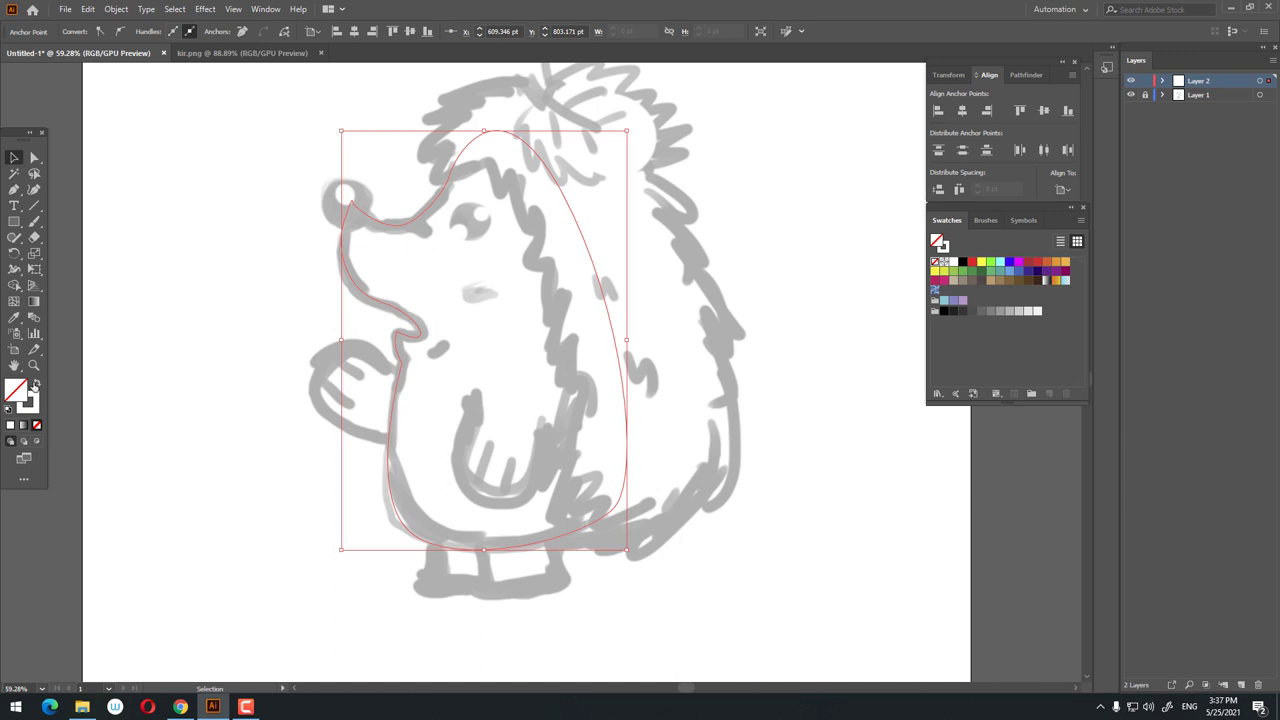
{"action": "left_click", "coordinate": [35, 384]}
{"action": "double_click", "coordinate": [16, 390]}
{"action": "left_click_drag", "start_coordinate": [895, 289], "coordinate": [903, 311]}
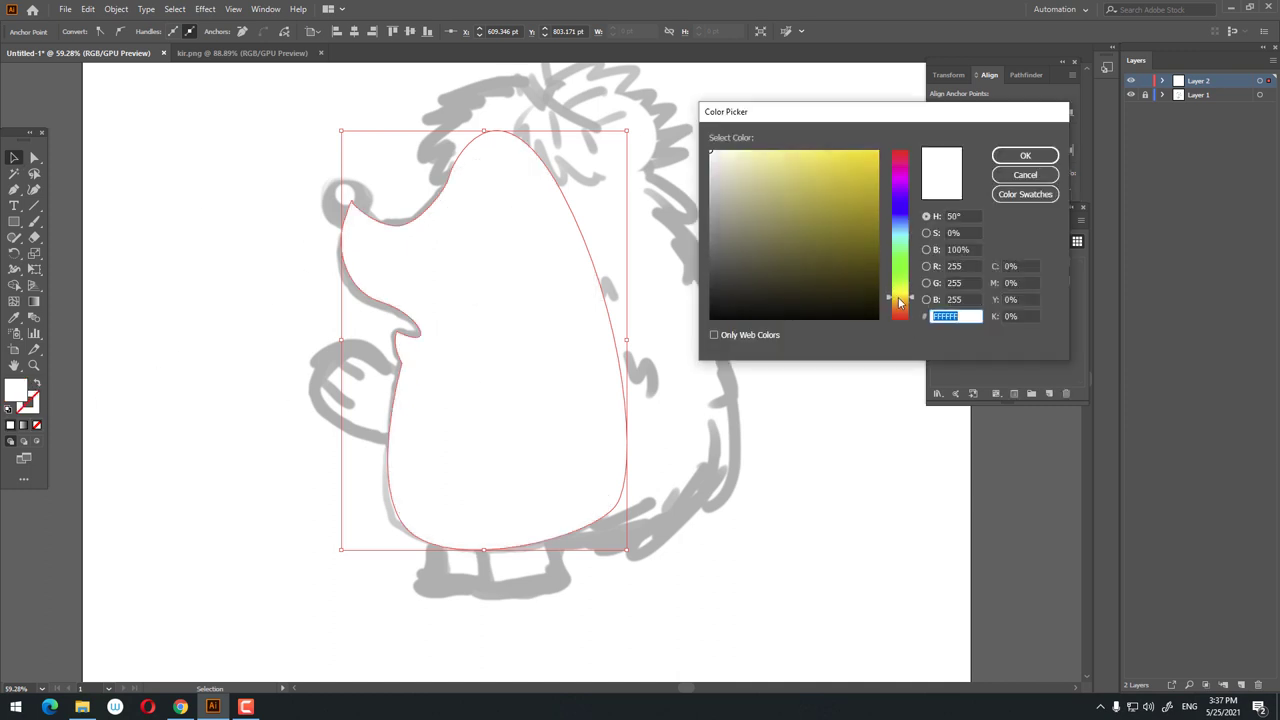
{"action": "left_click_drag", "start_coordinate": [768, 166], "coordinate": [748, 156]}
{"action": "left_click", "coordinate": [1030, 156]}
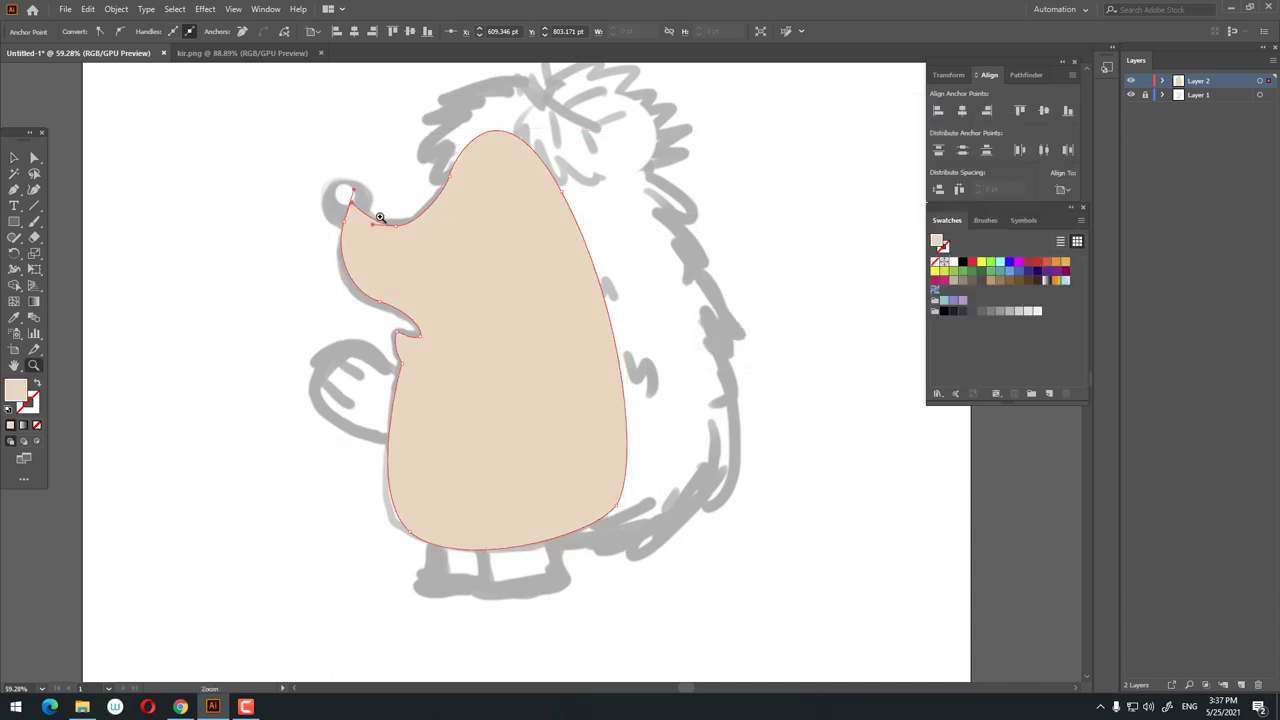
Draw a small peach circle at the tip of the nose.
{"action": "scroll", "coordinate": [371, 214], "scroll_direction": "up", "scroll_amount": 5}
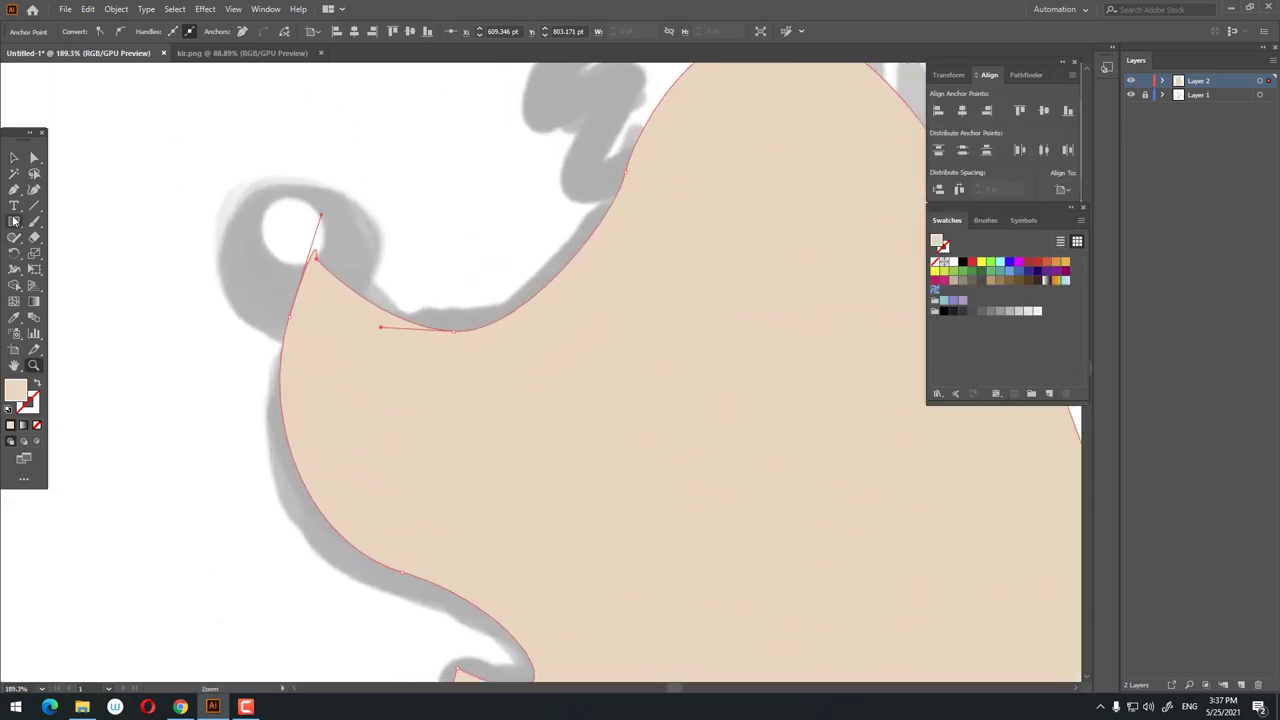
{"action": "left_click_drag", "start_coordinate": [14, 220], "coordinate": [90, 256]}
{"action": "left_click_drag", "start_coordinate": [297, 263], "coordinate": [376, 287]}
{"action": "scroll", "coordinate": [389, 200], "scroll_direction": "down", "scroll_amount": 5}
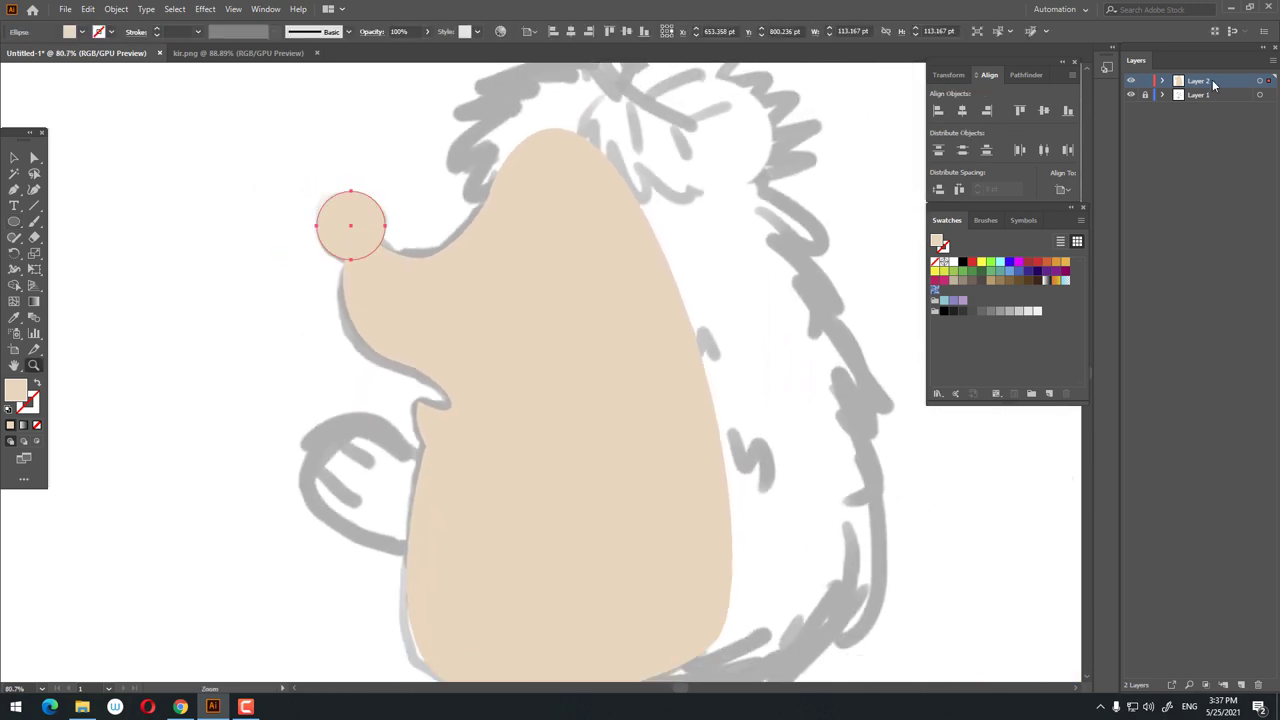
Move the colour layer below the sketch and fill the nose circle near-black.
{"action": "left_click_drag", "start_coordinate": [1213, 86], "coordinate": [1205, 102]}
{"action": "scroll", "coordinate": [423, 266], "scroll_direction": "up", "scroll_amount": 3}
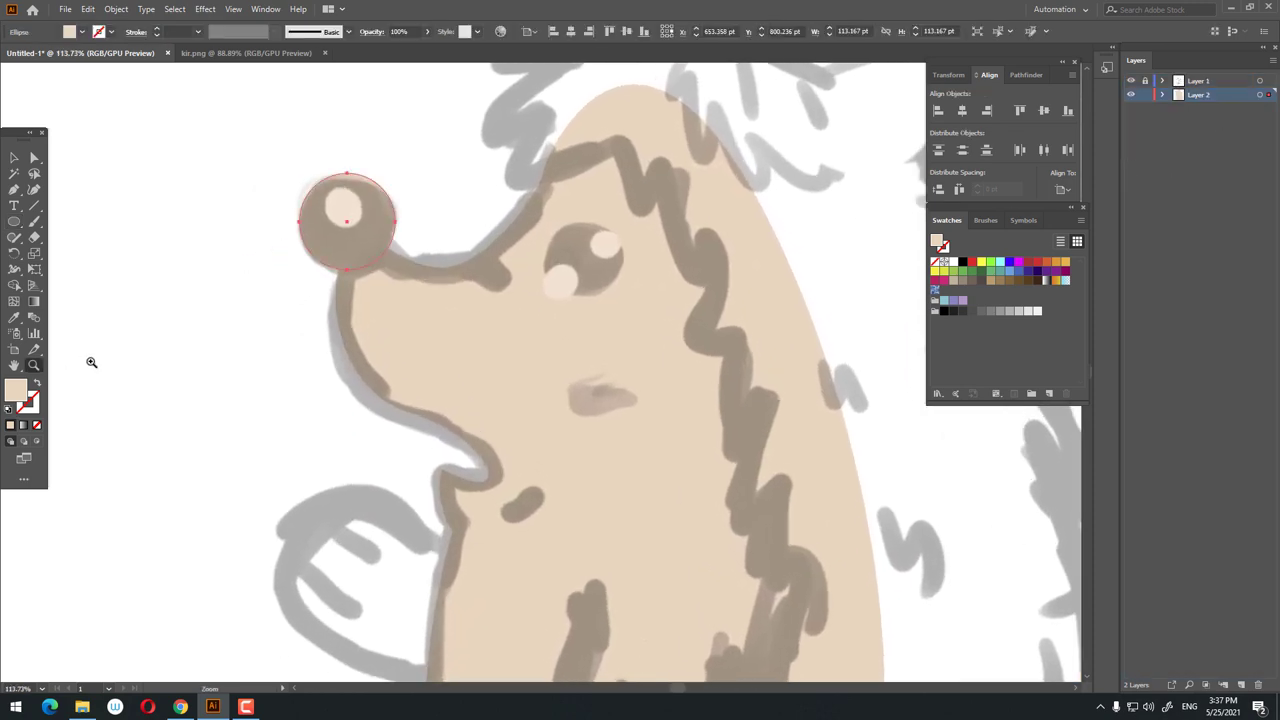
{"action": "double_click", "coordinate": [17, 393]}
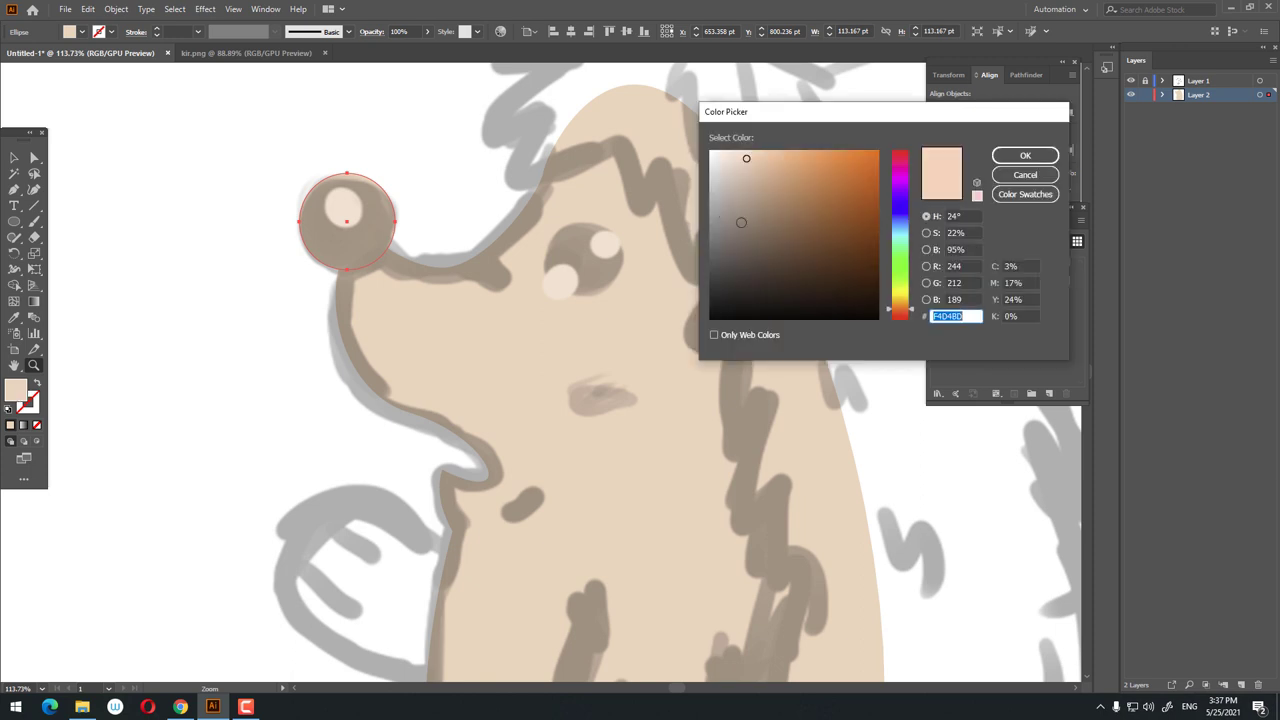
{"action": "left_click_drag", "start_coordinate": [740, 220], "coordinate": [697, 343]}
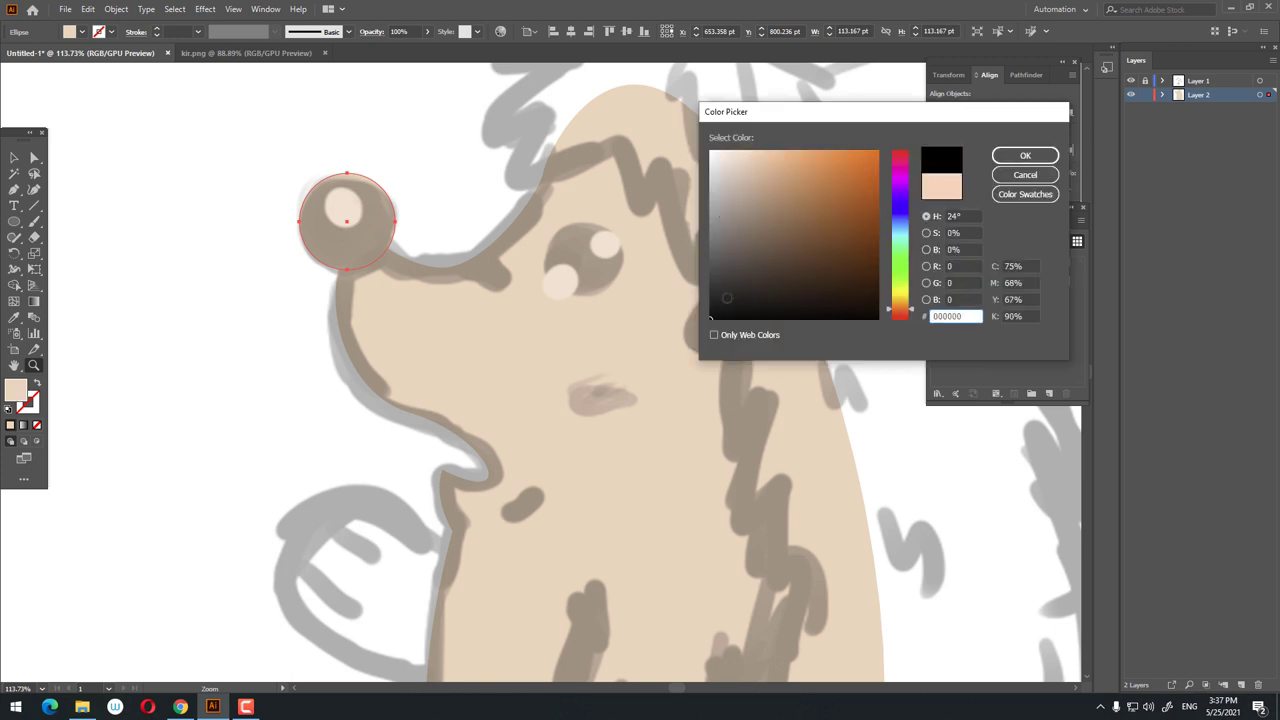
{"action": "left_click", "coordinate": [713, 305]}
{"action": "left_click", "coordinate": [1025, 157]}
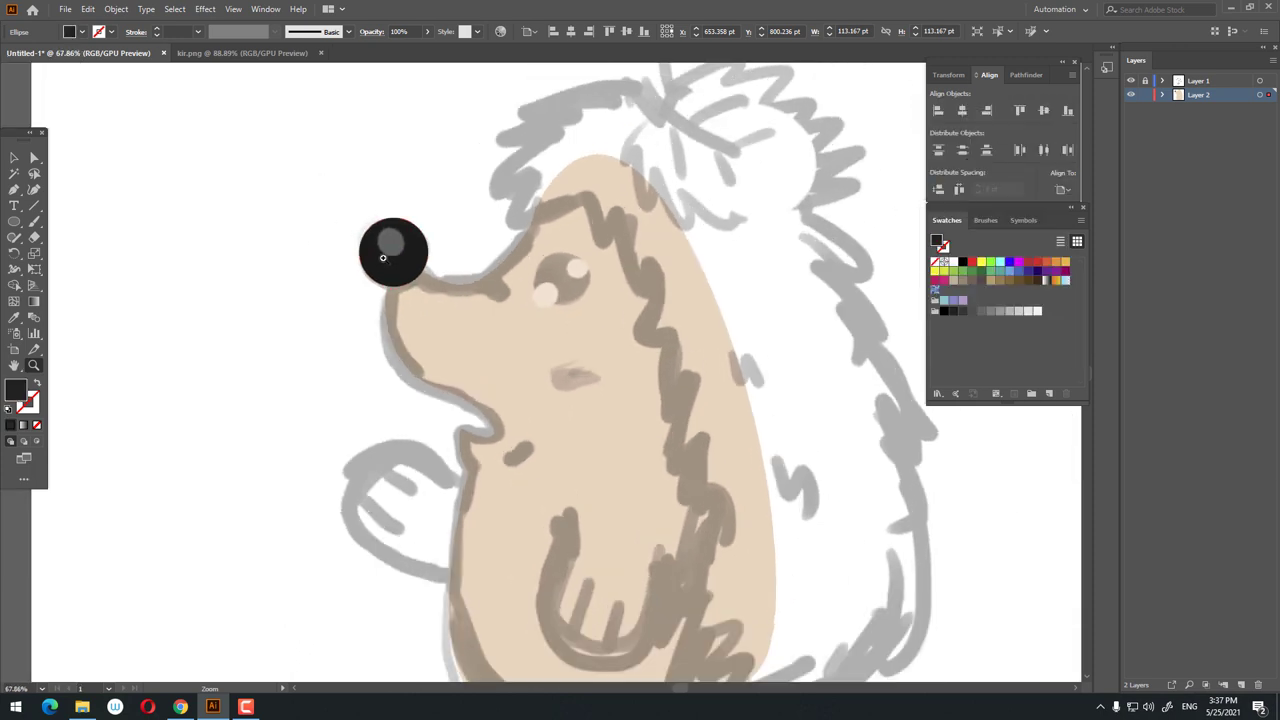
Add a near-white highlight circle on the nose.
{"action": "left_click_drag", "start_coordinate": [300, 200], "coordinate": [571, 343]}
{"action": "left_click", "coordinate": [15, 221]}
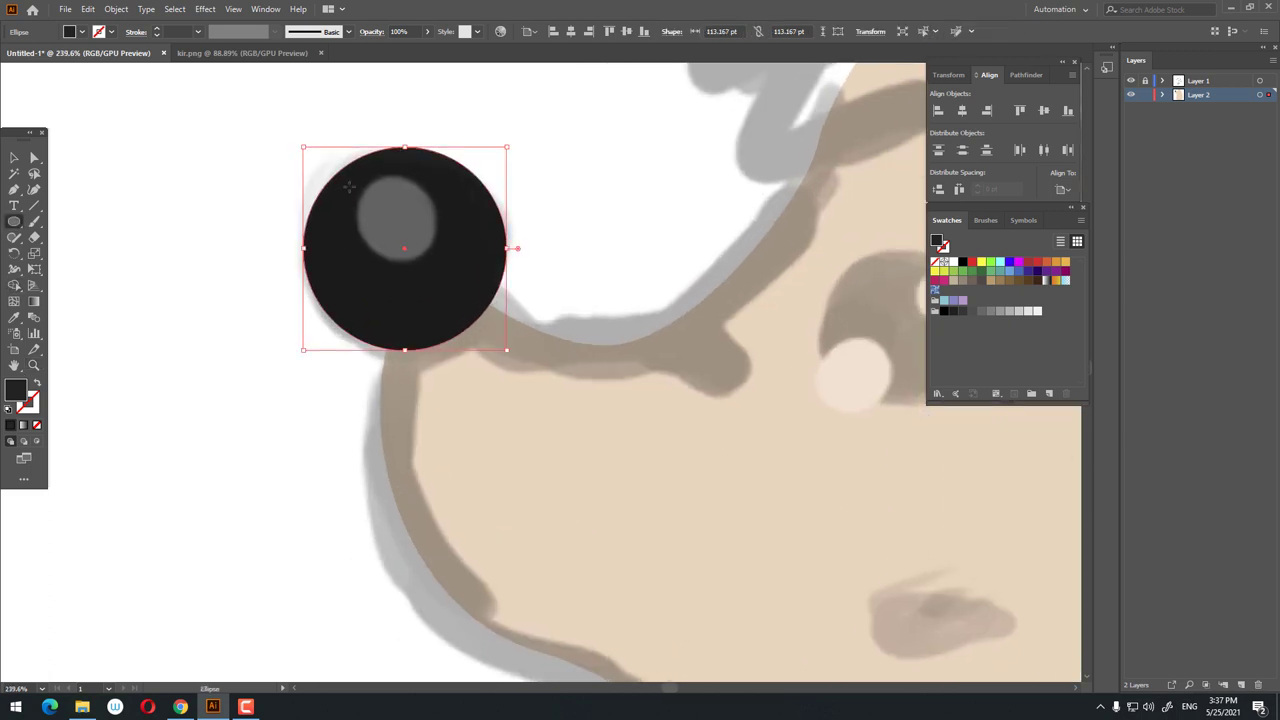
{"action": "left_click_drag", "start_coordinate": [349, 167], "coordinate": [441, 254]}
{"action": "double_click", "coordinate": [15, 390]}
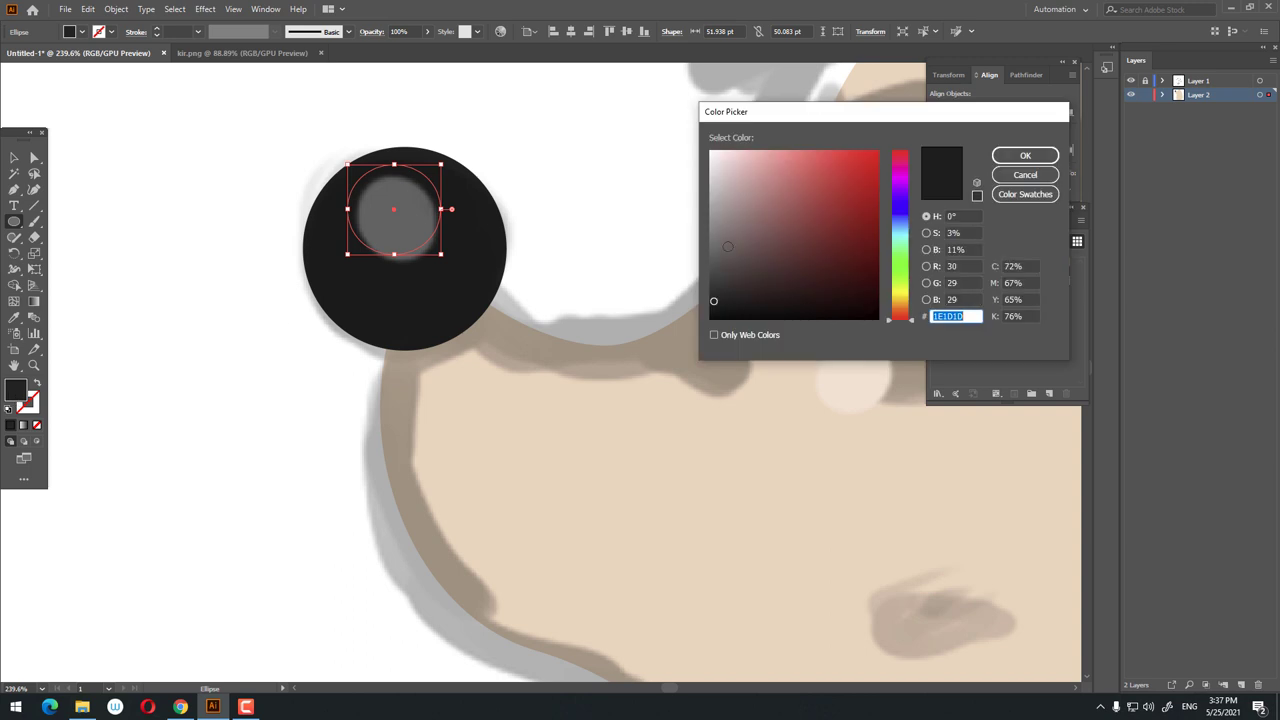
{"action": "left_click_drag", "start_coordinate": [736, 170], "coordinate": [711, 153]}
{"action": "left_click", "coordinate": [1025, 156]}
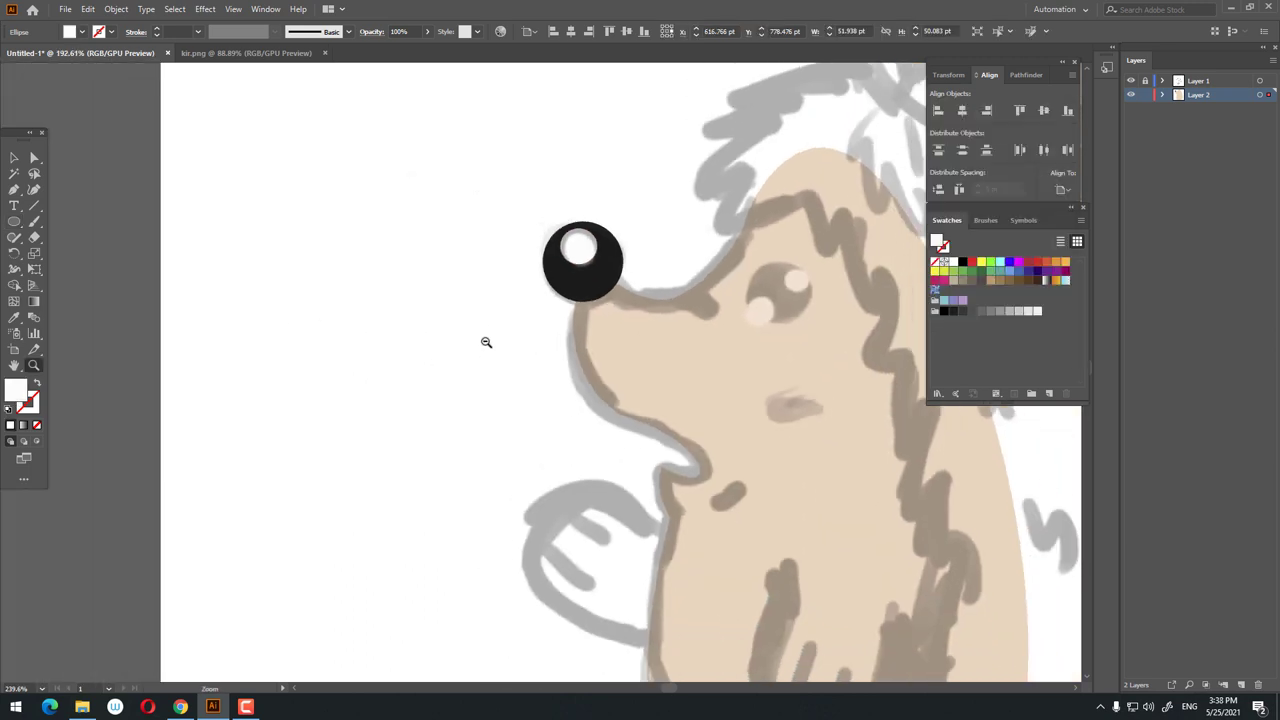
{"action": "scroll", "coordinate": [486, 343], "scroll_direction": "down", "scroll_amount": 3}
{"action": "scroll", "coordinate": [400, 300], "scroll_direction": "up", "scroll_amount": 3}
{"action": "scroll", "coordinate": [300, 280], "scroll_direction": "up", "scroll_amount": 3}
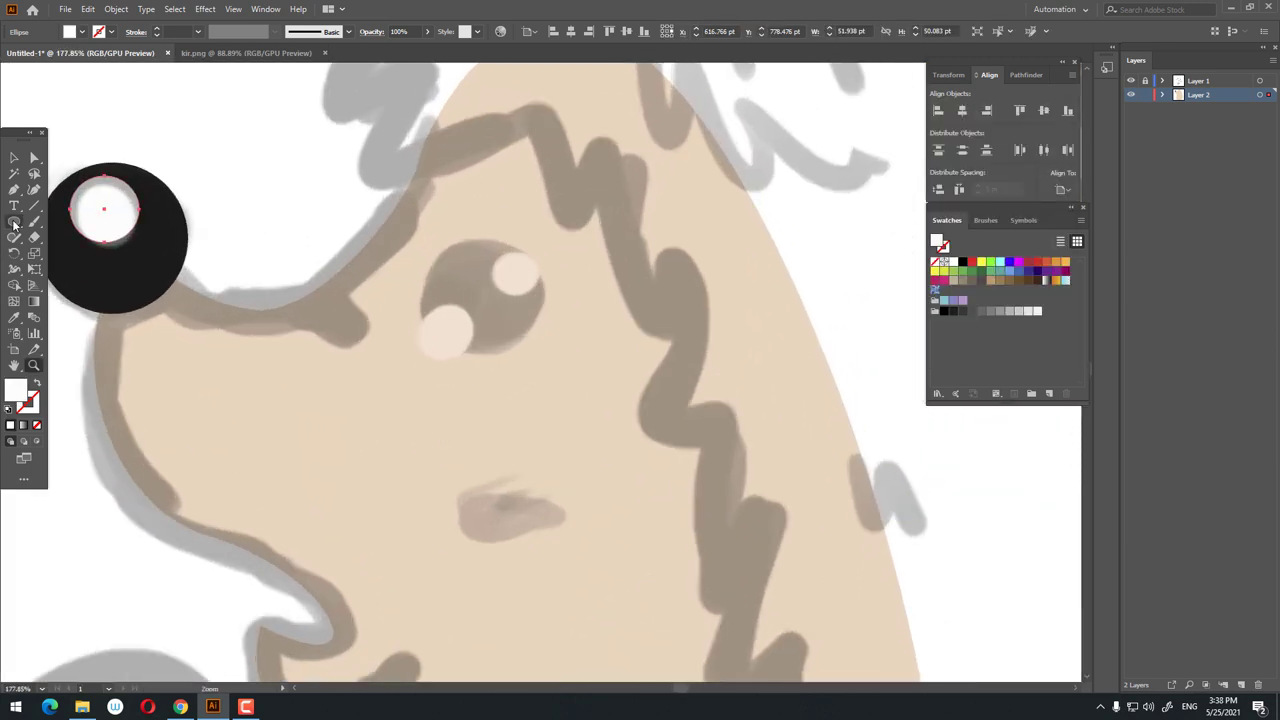
Draw the eye circle and give it the nose's dark fill with the Eyedropper.
{"action": "left_click_drag", "start_coordinate": [425, 263], "coordinate": [517, 343]}
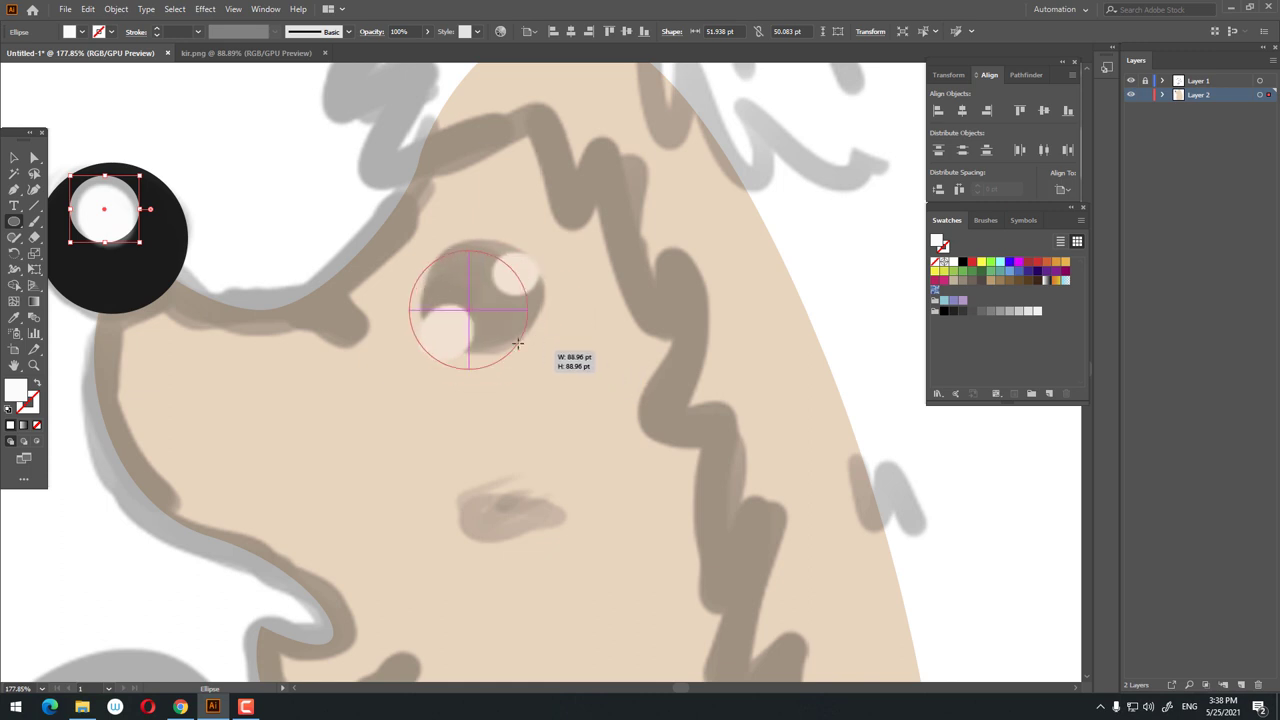
{"action": "left_click_drag", "start_coordinate": [517, 343], "coordinate": [543, 350]}
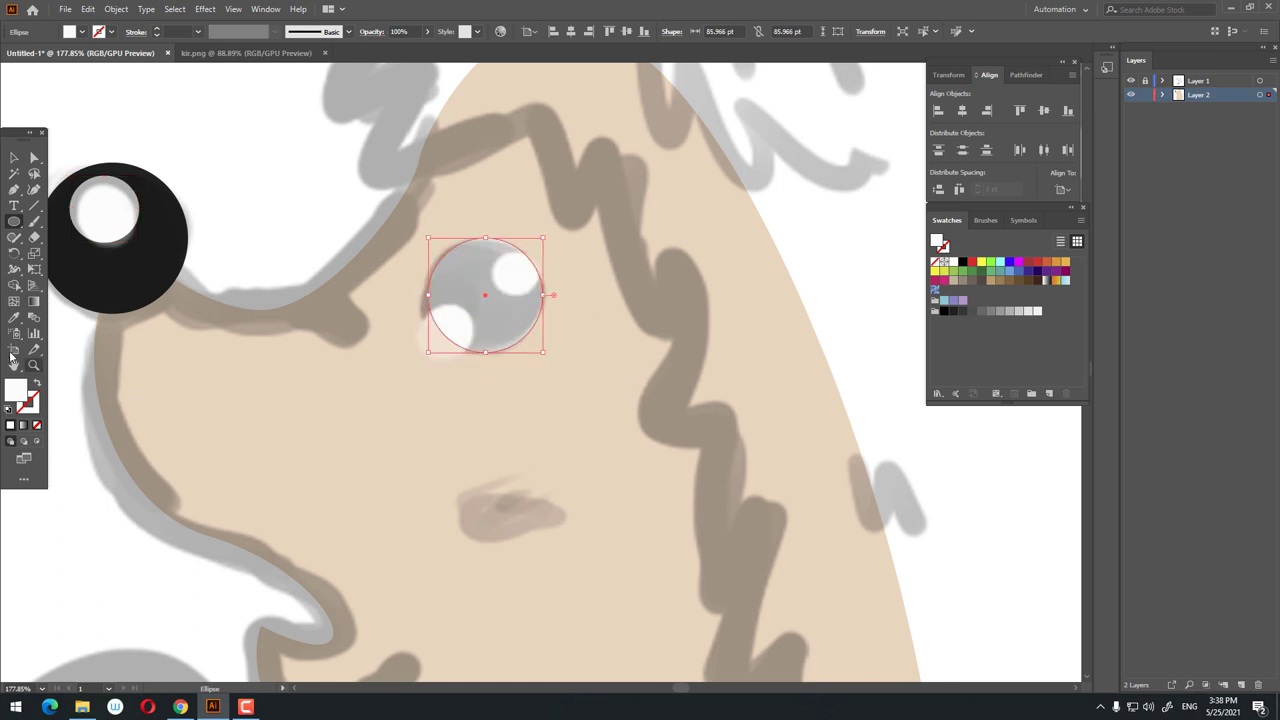
{"action": "left_click", "coordinate": [15, 318]}
{"action": "left_click", "coordinate": [169, 263]}
Add small highlight circles inside the eye, copying the nose highlight's style.
{"action": "left_click", "coordinate": [15, 222]}
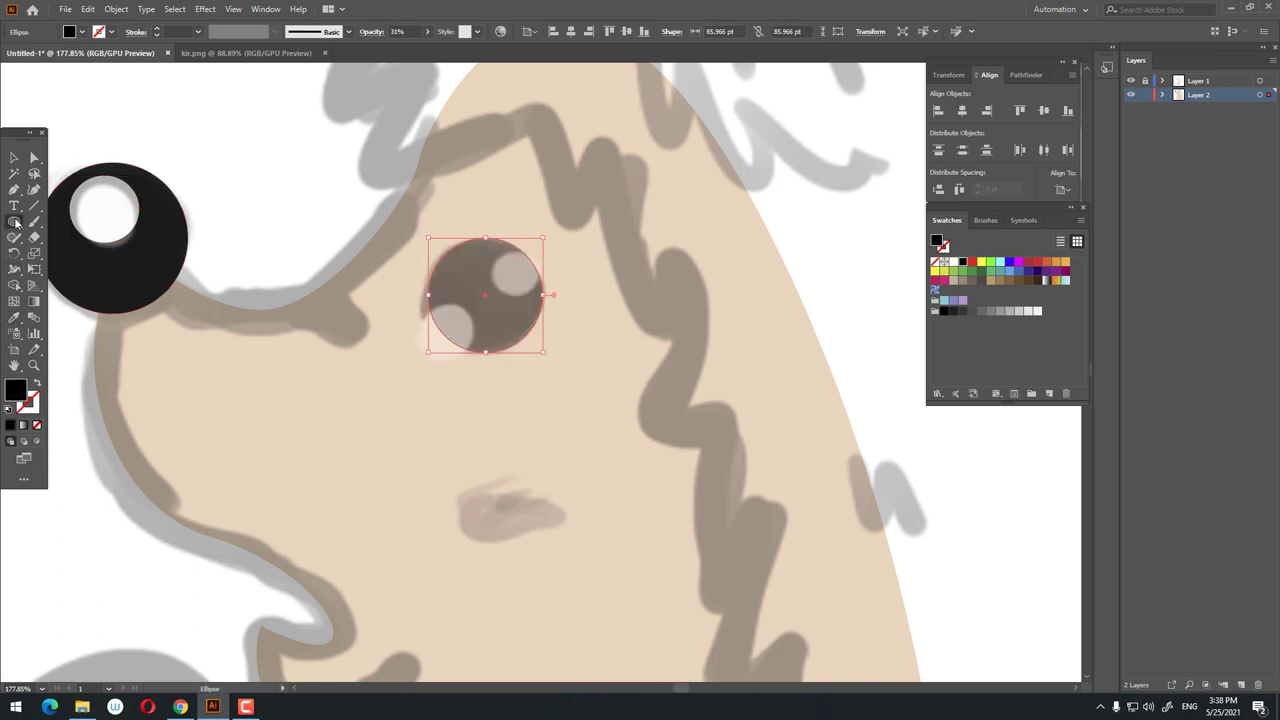
{"action": "left_click_drag", "start_coordinate": [484, 242], "coordinate": [530, 300]}
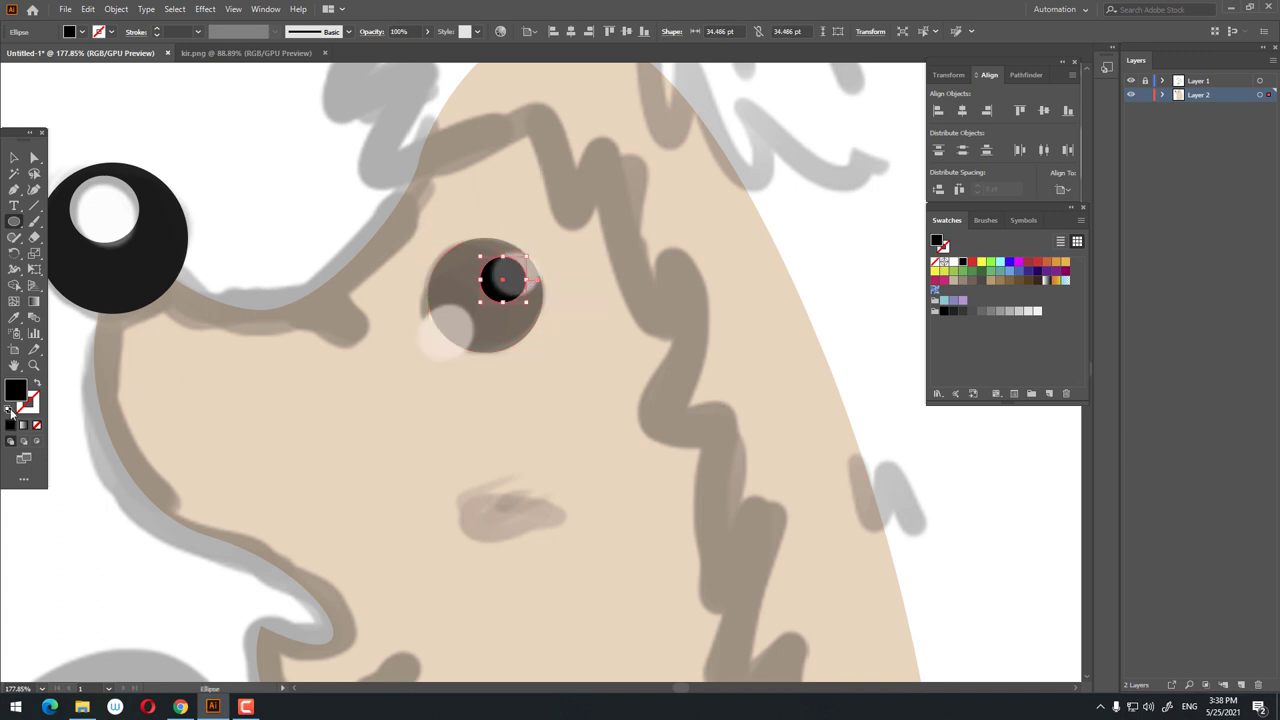
{"action": "left_click", "coordinate": [14, 320]}
{"action": "left_click", "coordinate": [95, 221]}
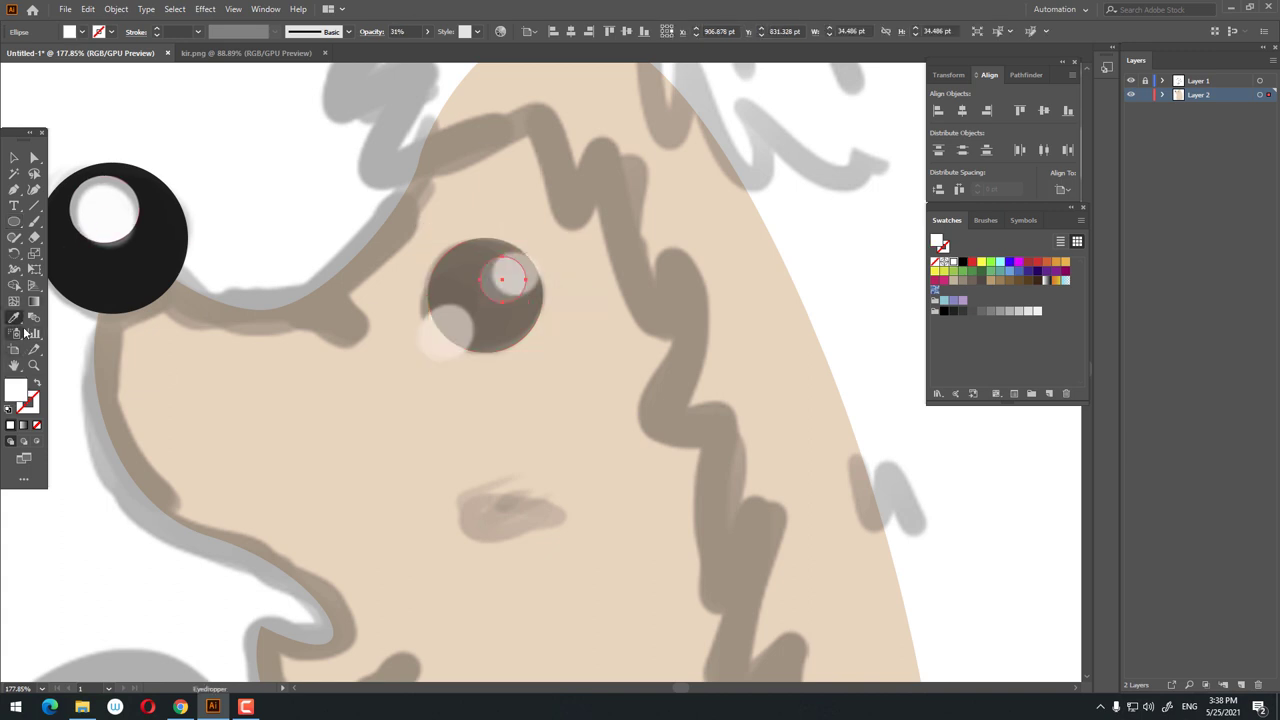
{"action": "left_click", "coordinate": [18, 229]}
{"action": "mouse_move", "coordinate": [412, 340]}
{"action": "left_mouse_down"}
{"action": "mouse_move", "coordinate": [478, 347]}
{"action": "mouse_move", "coordinate": [412, 484]}
{"action": "mouse_move", "coordinate": [443, 537]}
{"action": "left_mouse_up"}
{"action": "key", "text": "z"}
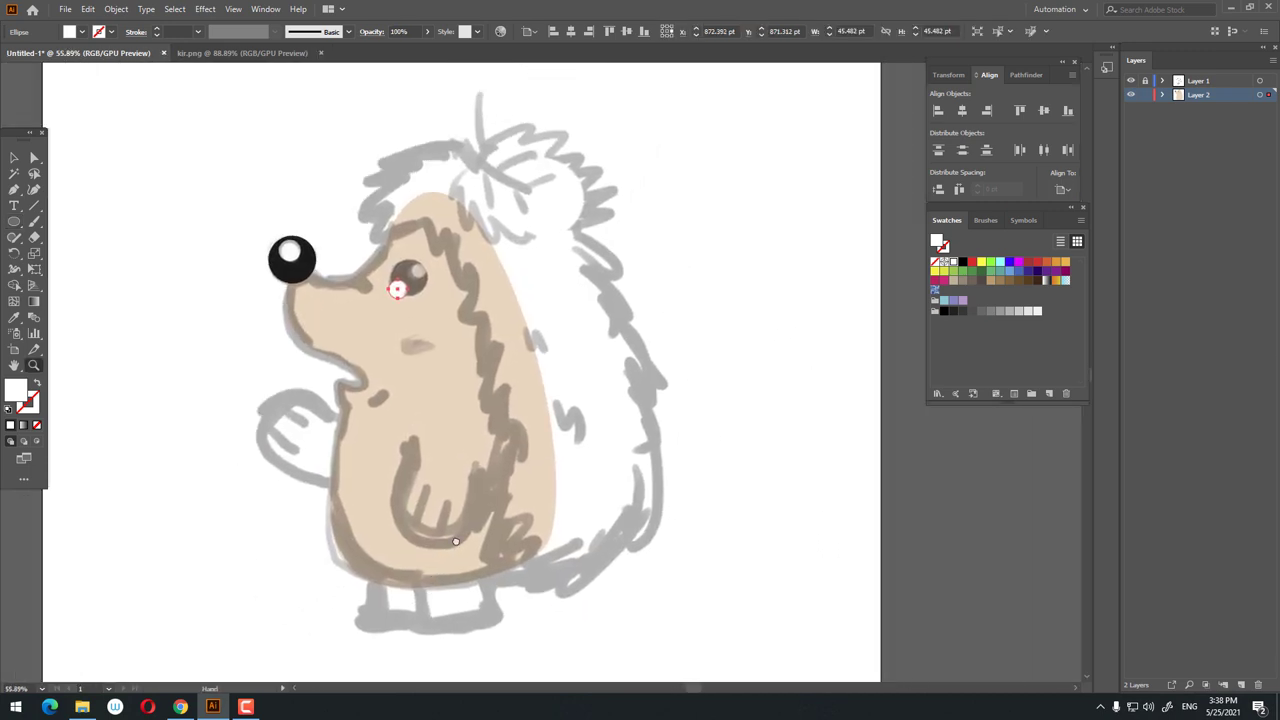
Start the Pen spike path on top of the head, curving spikes back over the forehead.
{"action": "left_click_drag", "start_coordinate": [466, 400], "coordinate": [480, 423]}
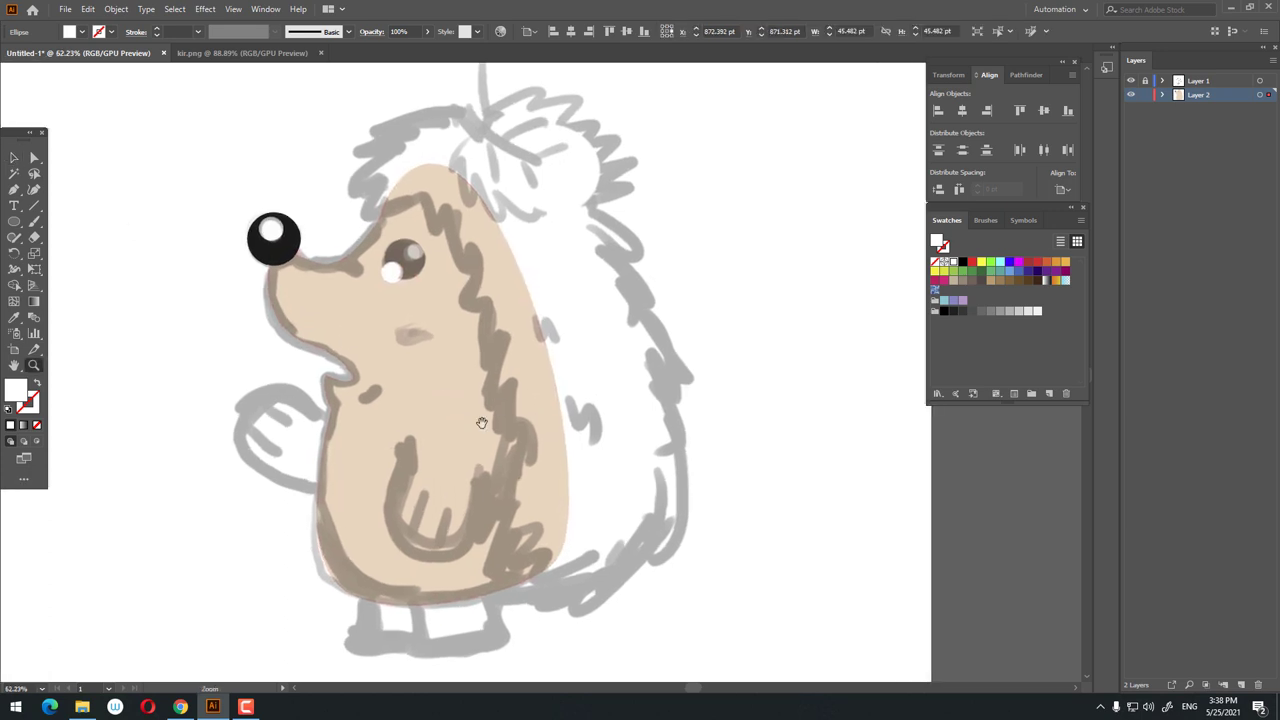
{"action": "scroll", "coordinate": [480, 423], "scroll_direction": "up", "scroll_amount": 1}
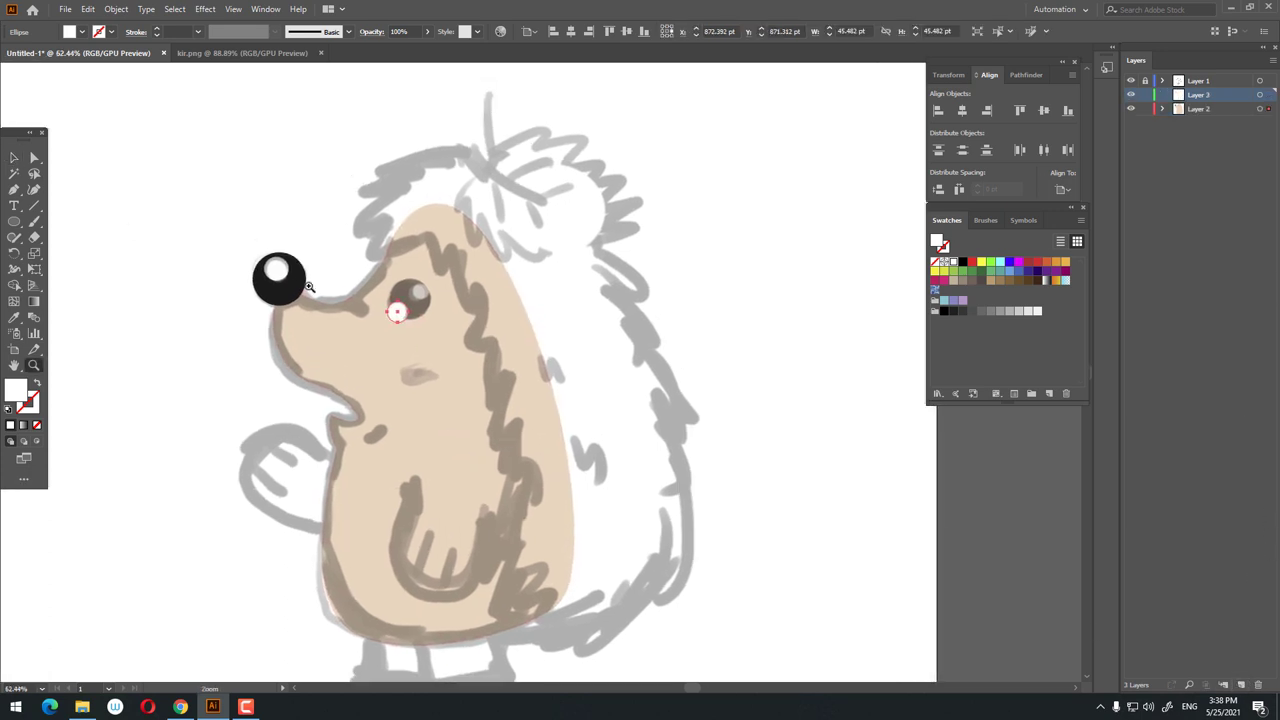
{"action": "left_click_drag", "start_coordinate": [308, 287], "coordinate": [62, 183]}
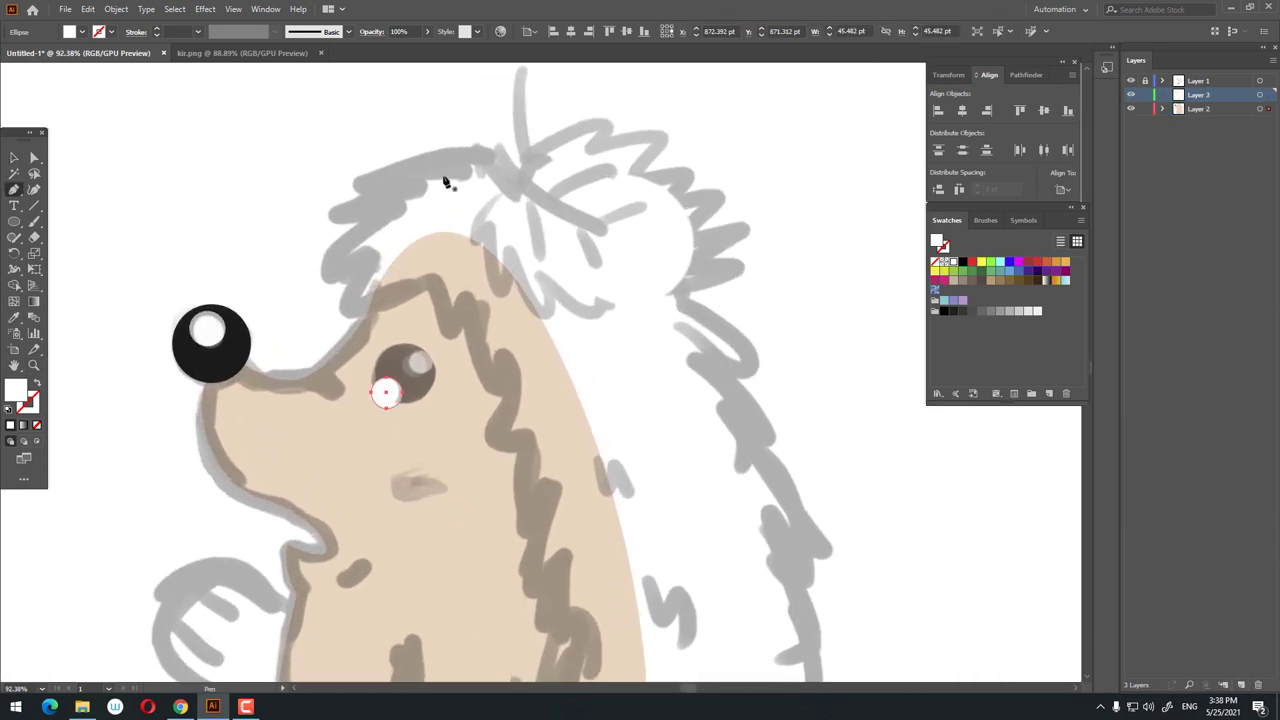
{"action": "left_click", "coordinate": [491, 163]}
{"action": "mouse_move", "coordinate": [357, 170]}
{"action": "left_mouse_down"}
{"action": "mouse_move", "coordinate": [318, 187]}
{"action": "mouse_move", "coordinate": [360, 175]}
{"action": "left_mouse_up"}
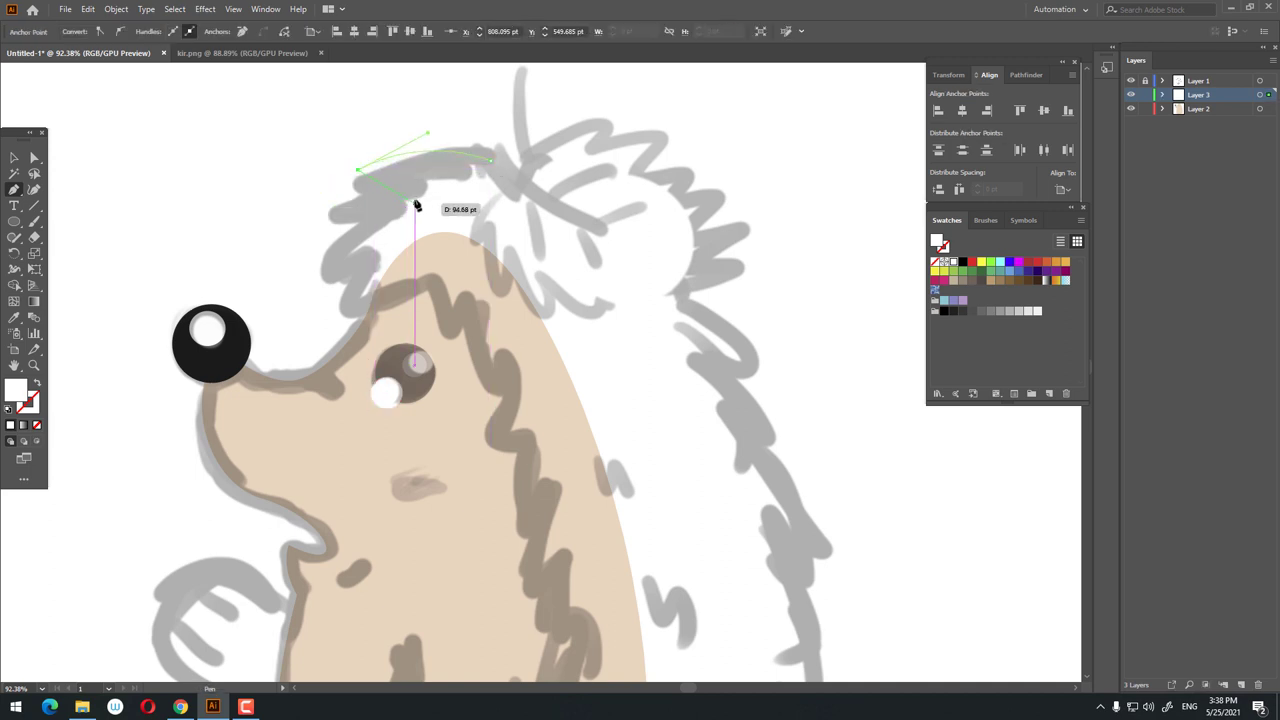
{"action": "left_click_drag", "start_coordinate": [415, 216], "coordinate": [493, 215]}
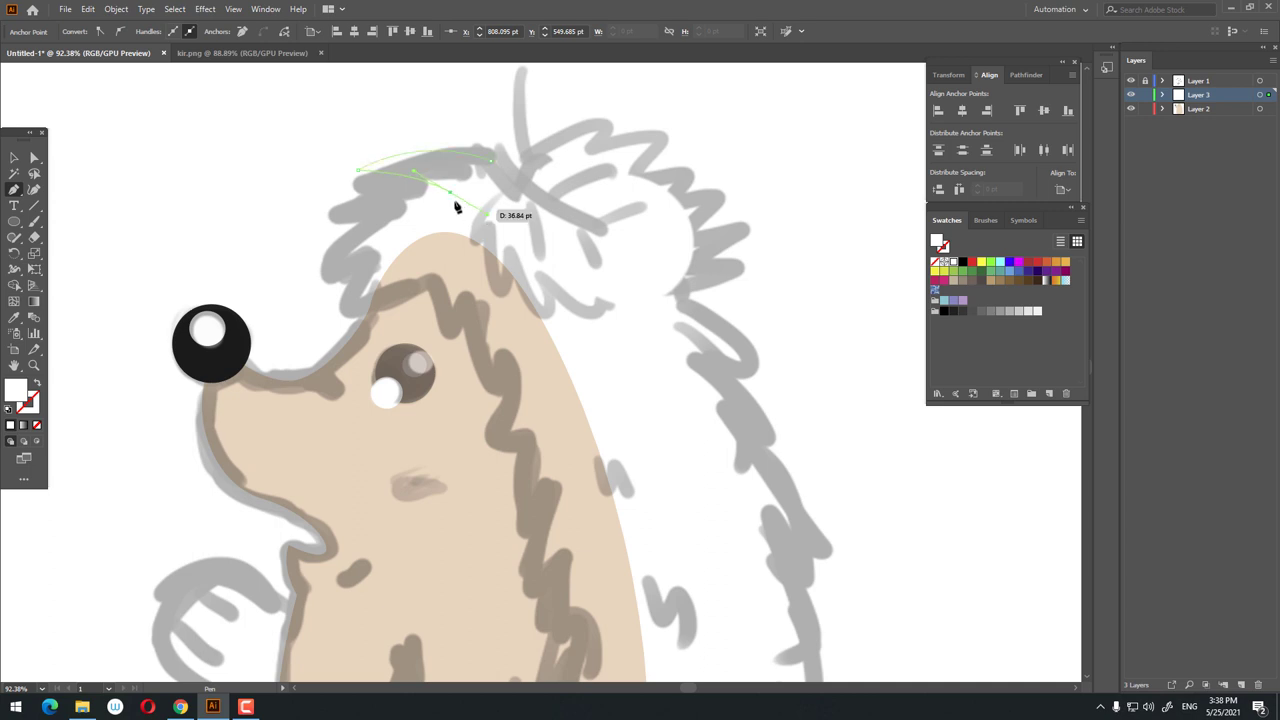
{"action": "left_click_drag", "start_coordinate": [316, 241], "coordinate": [318, 268]}
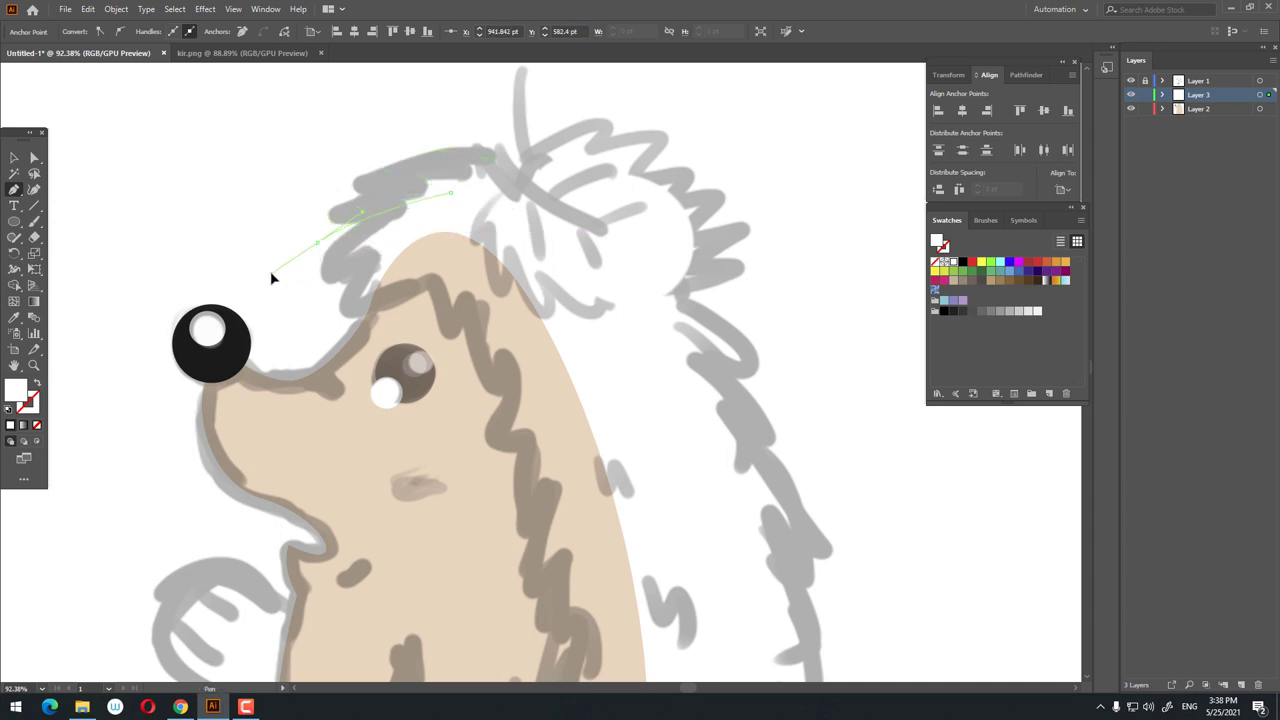
{"action": "left_click", "coordinate": [272, 291]}
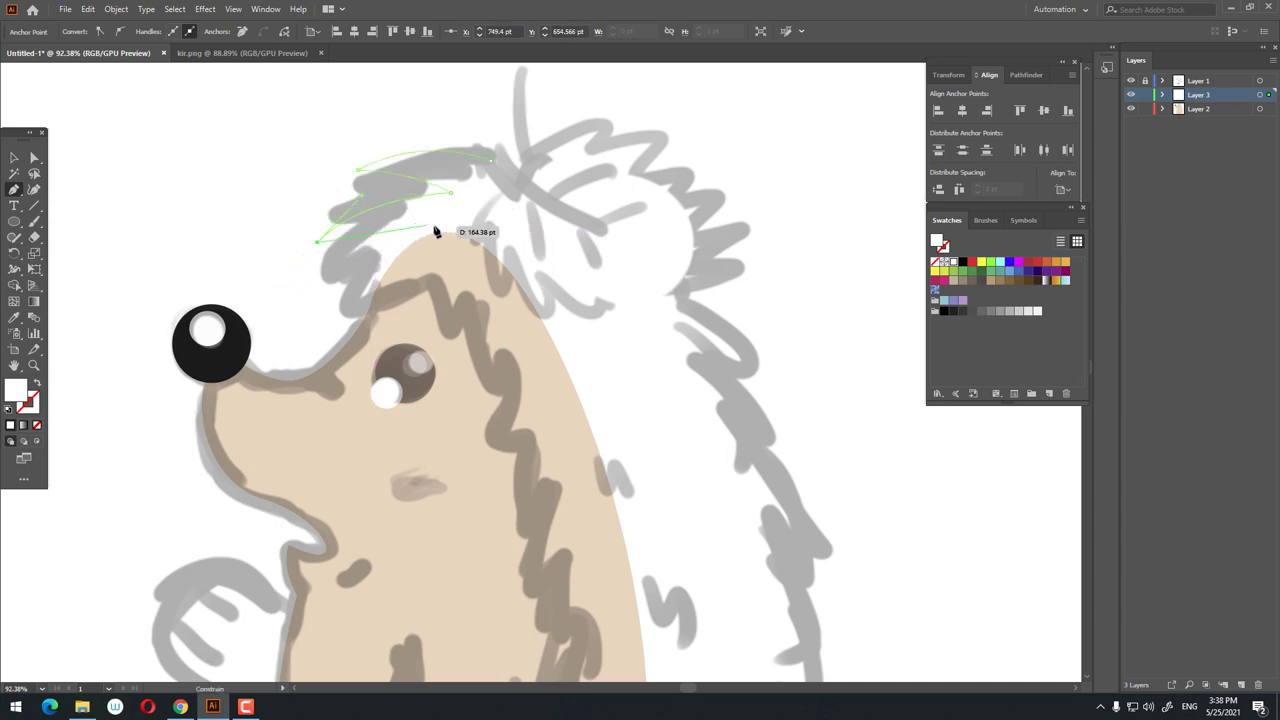
{"action": "left_click_drag", "start_coordinate": [449, 224], "coordinate": [493, 270]}
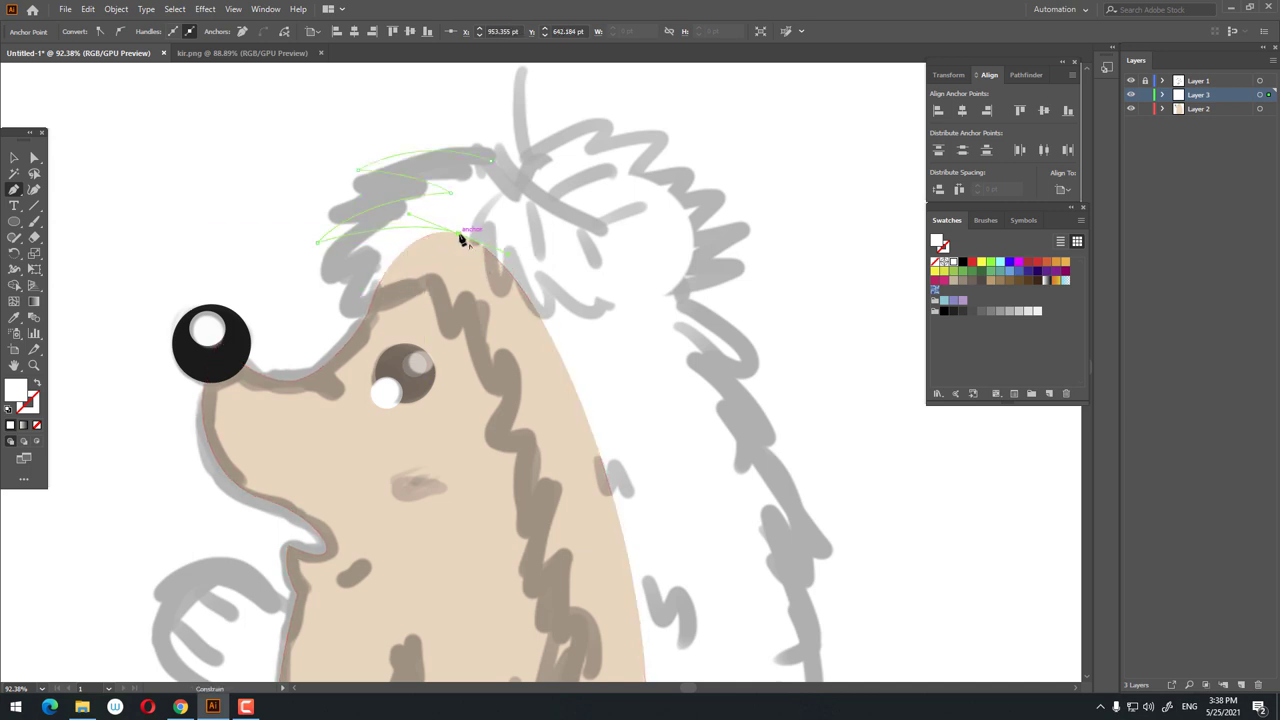
{"action": "left_click", "coordinate": [325, 374]}
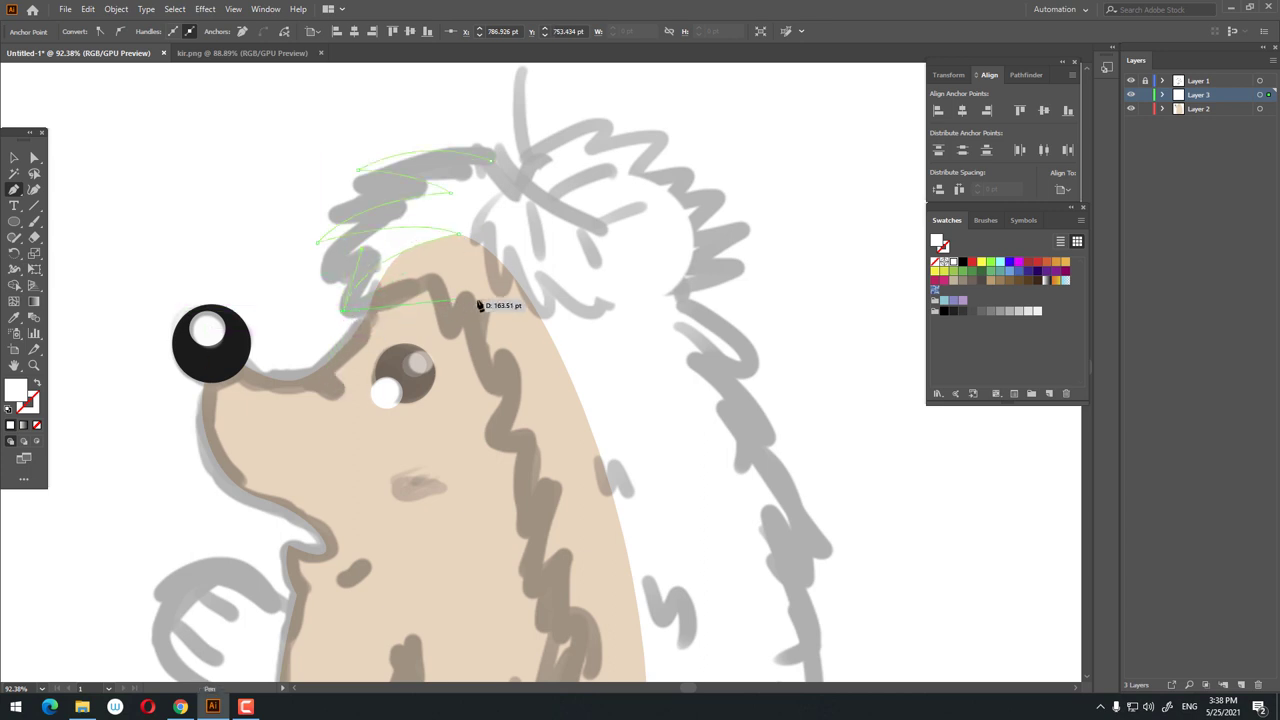
{"action": "left_click_drag", "start_coordinate": [484, 303], "coordinate": [522, 321]}
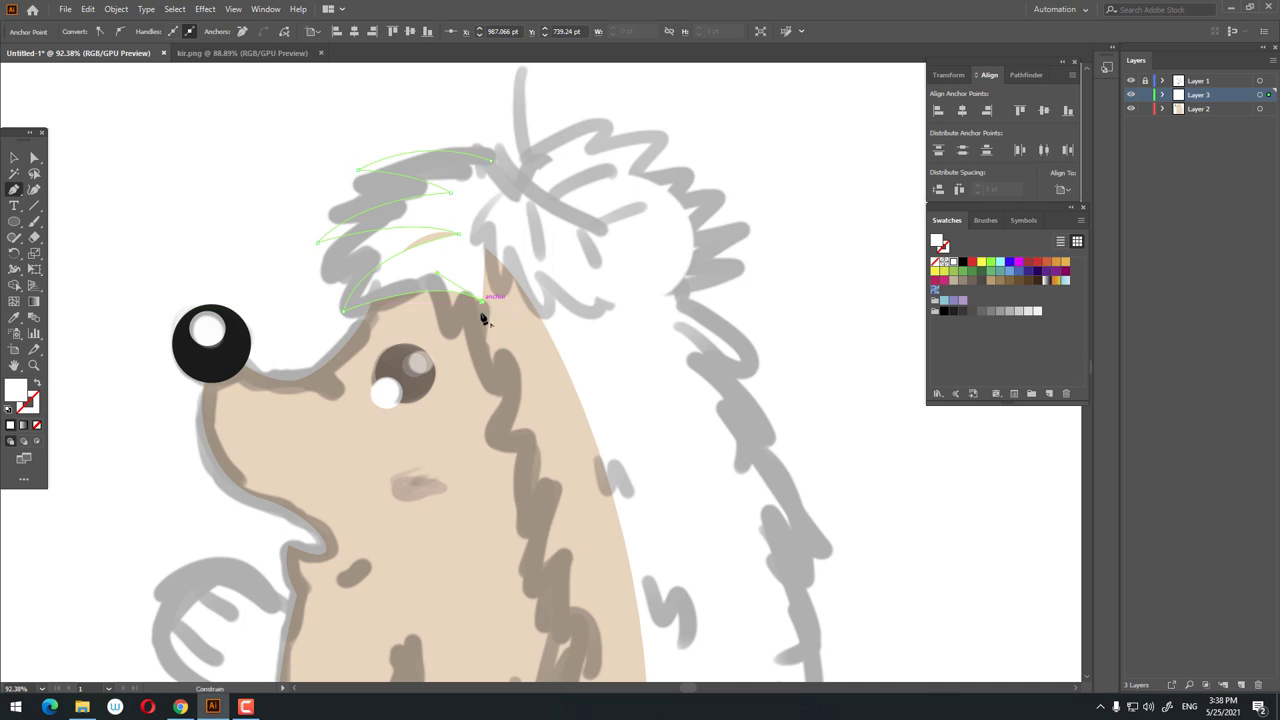
{"action": "left_click_drag", "start_coordinate": [487, 380], "coordinate": [466, 416]}
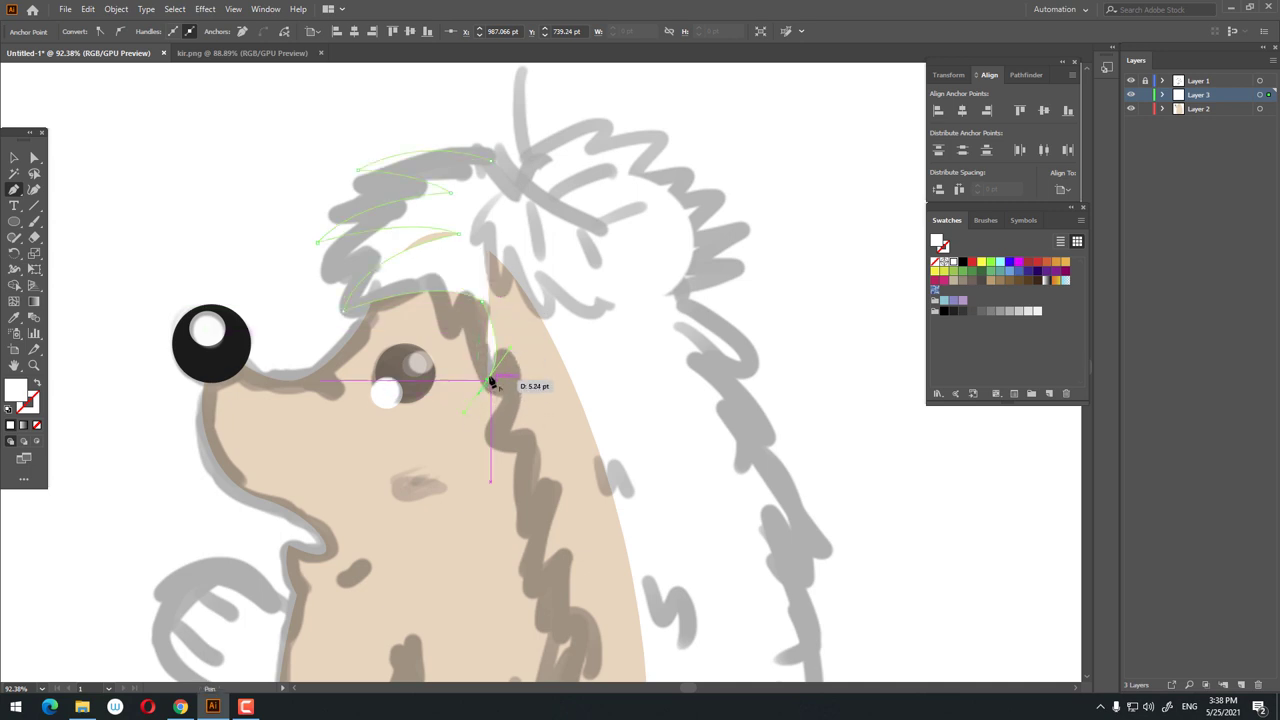
{"action": "left_click", "coordinate": [514, 340], "text": "ctrl"}
Continue the zigzag spike path down the middle of the back.
{"action": "left_click_drag", "start_coordinate": [514, 337], "coordinate": [475, 216]}
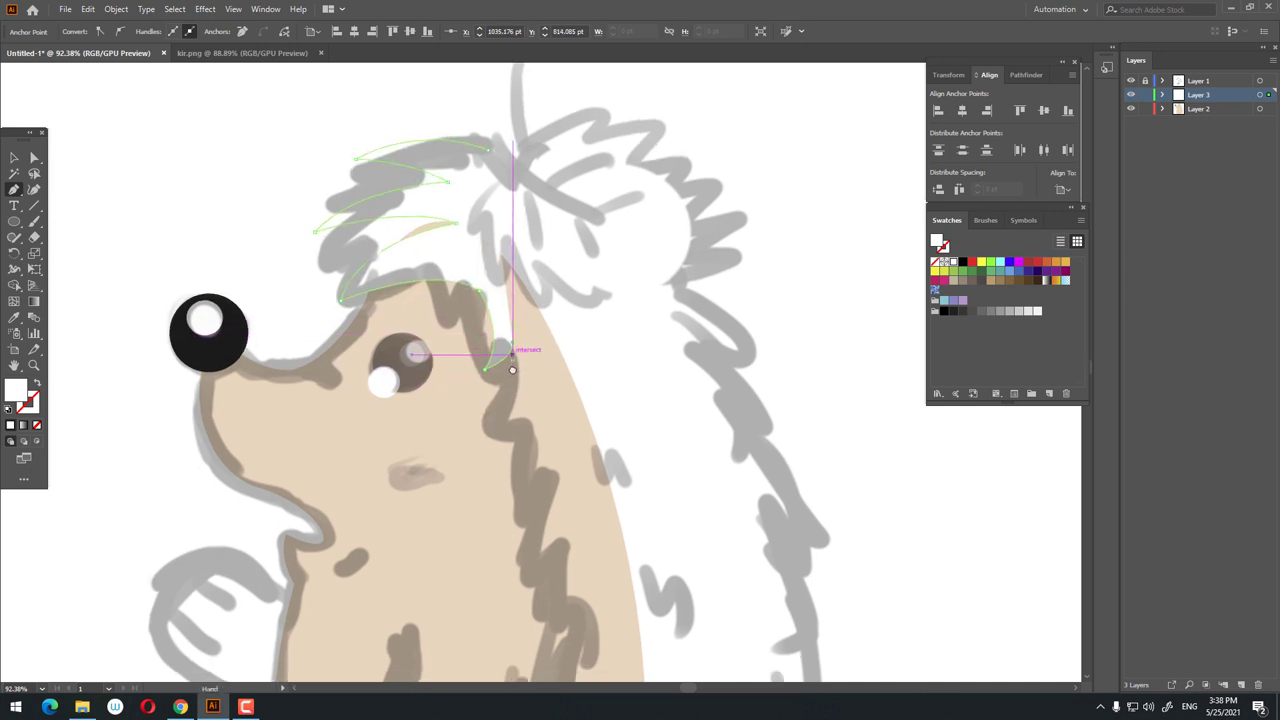
{"action": "left_click", "coordinate": [455, 263]}
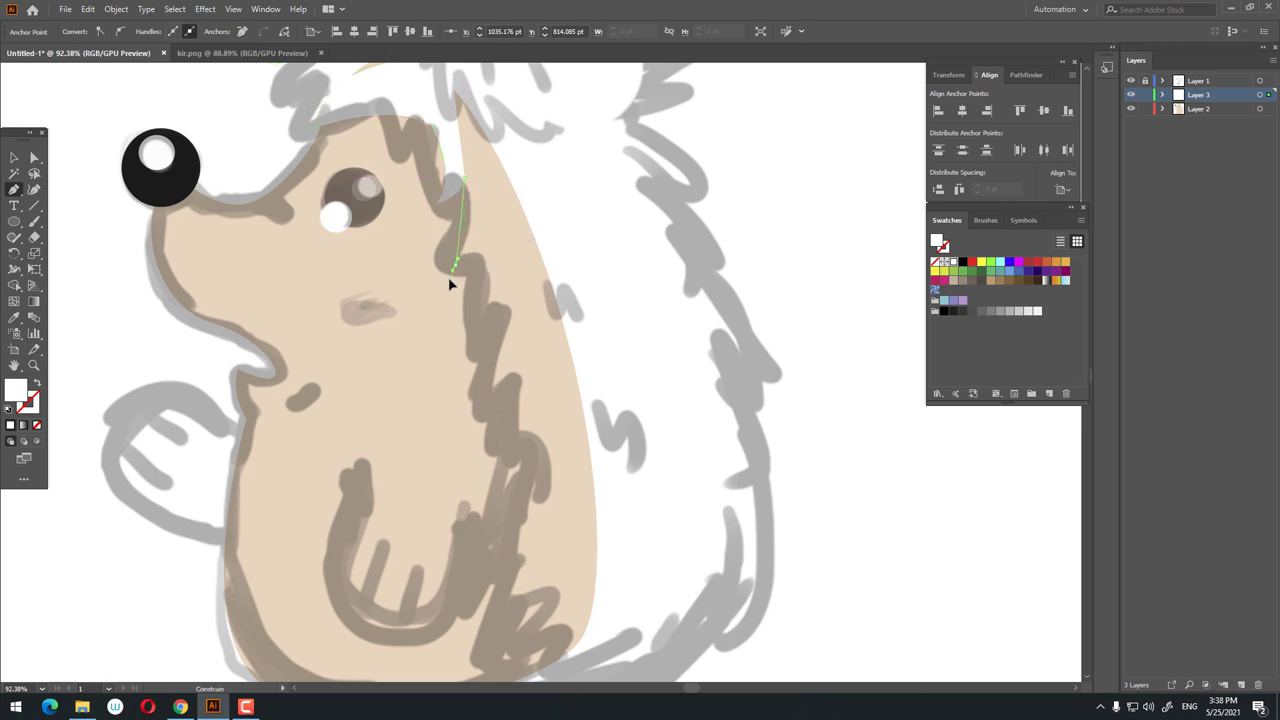
{"action": "left_click_drag", "start_coordinate": [427, 312], "coordinate": [428, 310]}
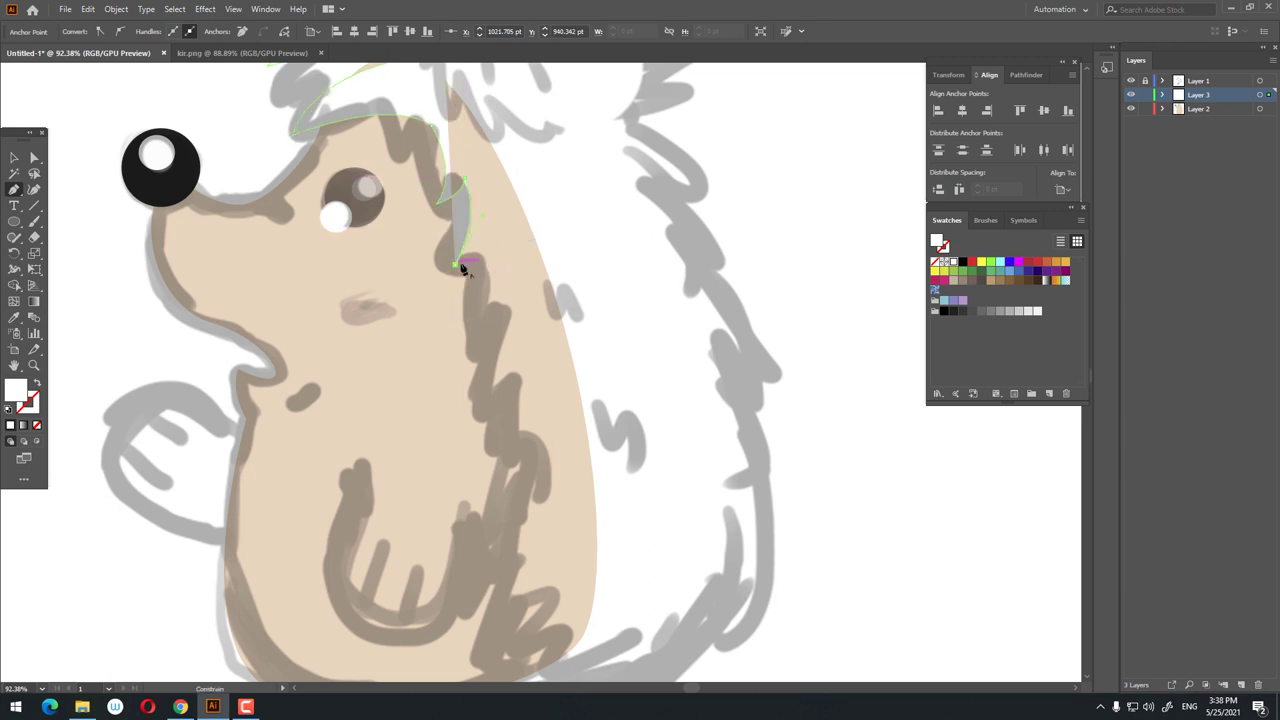
{"action": "left_click_drag", "start_coordinate": [502, 216], "coordinate": [499, 203]}
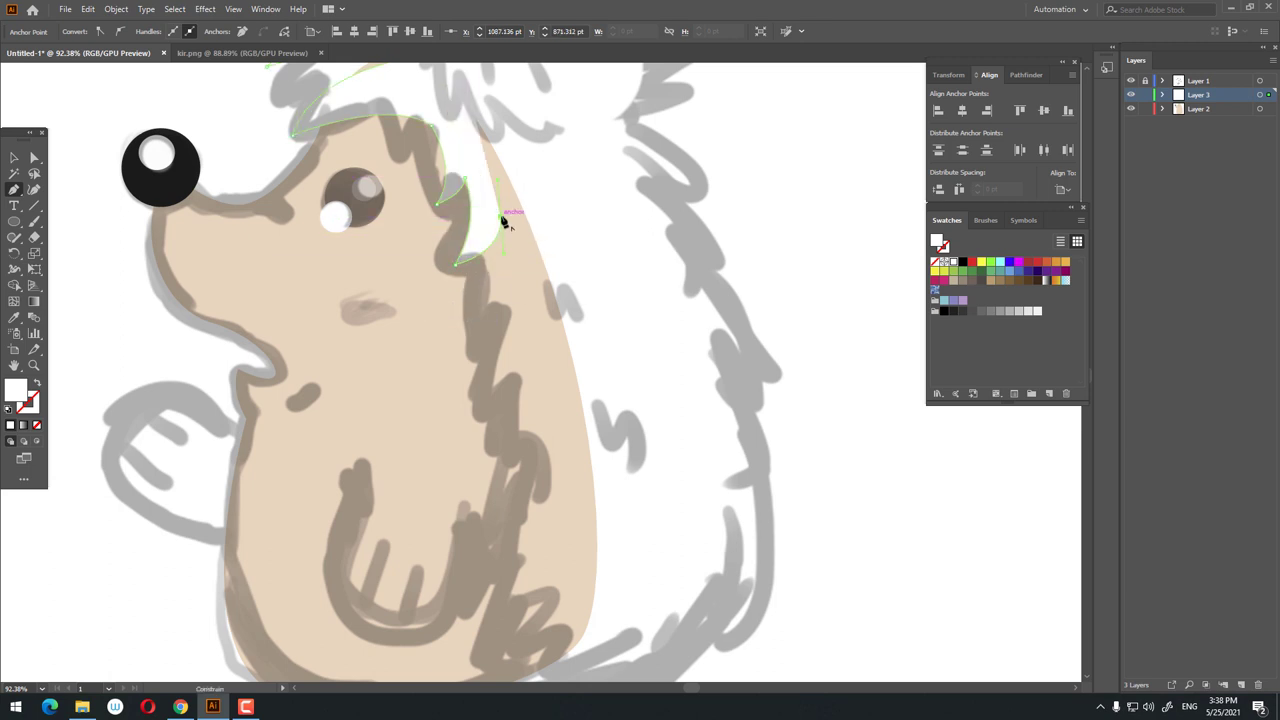
{"action": "left_click", "coordinate": [475, 381]}
{"action": "left_click_drag", "start_coordinate": [472, 383], "coordinate": [478, 397]}
{"action": "left_click_drag", "start_coordinate": [511, 351], "coordinate": [511, 351]}
{"action": "left_click", "coordinate": [527, 265], "text": "ctrl"}
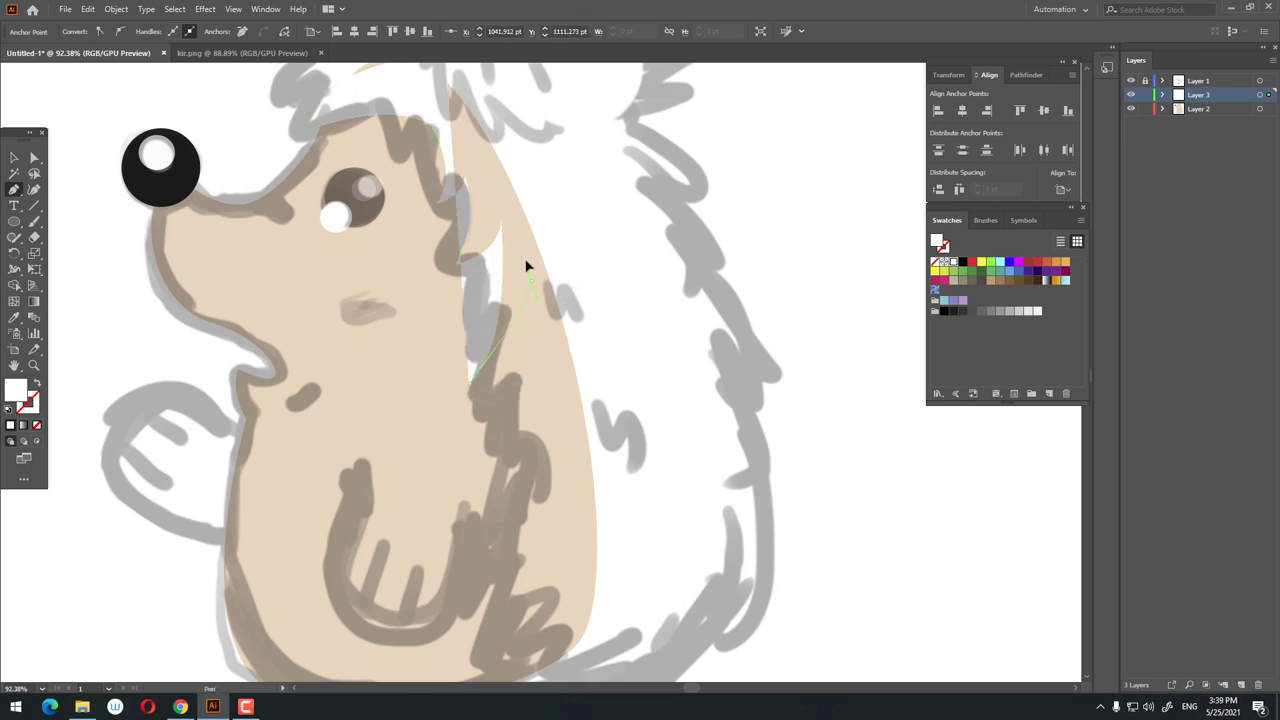
{"action": "left_click", "coordinate": [530, 281]}
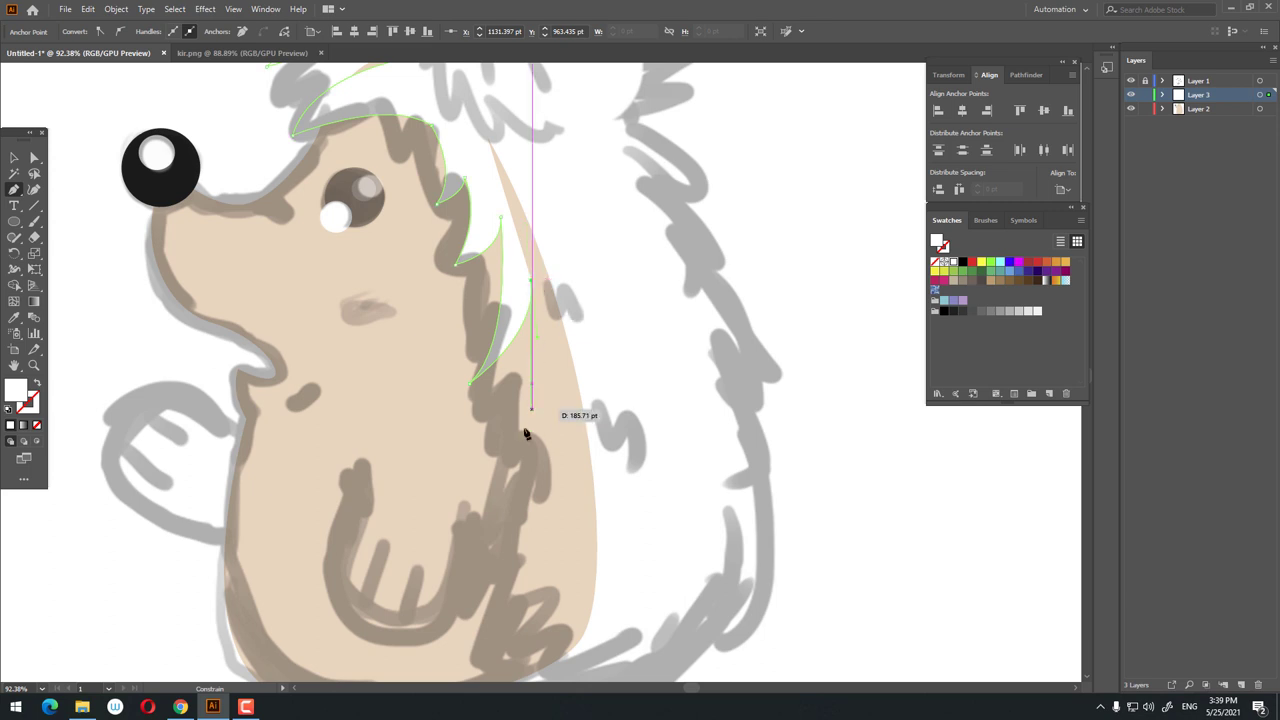
Extend the spikes down the lower back to the body's base.
{"action": "mouse_move", "coordinate": [530, 436]}
{"action": "left_mouse_down"}
{"action": "mouse_move", "coordinate": [478, 500]}
{"action": "mouse_move", "coordinate": [566, 194]}
{"action": "left_mouse_up"}
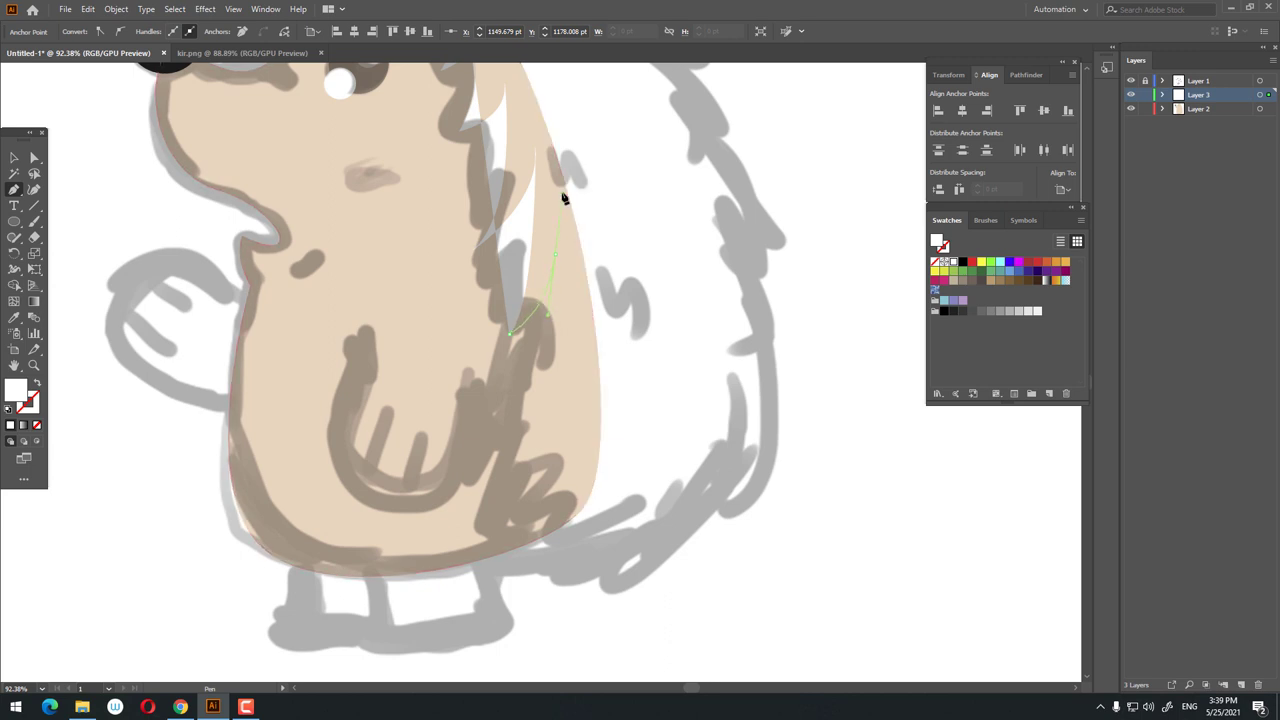
{"action": "mouse_move", "coordinate": [557, 251]}
{"action": "left_mouse_down"}
{"action": "mouse_move", "coordinate": [563, 296]}
{"action": "mouse_move", "coordinate": [507, 449]}
{"action": "mouse_move", "coordinate": [418, 520]}
{"action": "left_mouse_up"}
{"action": "mouse_move", "coordinate": [506, 438]}
{"action": "left_mouse_down"}
{"action": "mouse_move", "coordinate": [587, 338]}
{"action": "mouse_move", "coordinate": [586, 351]}
{"action": "left_mouse_up"}
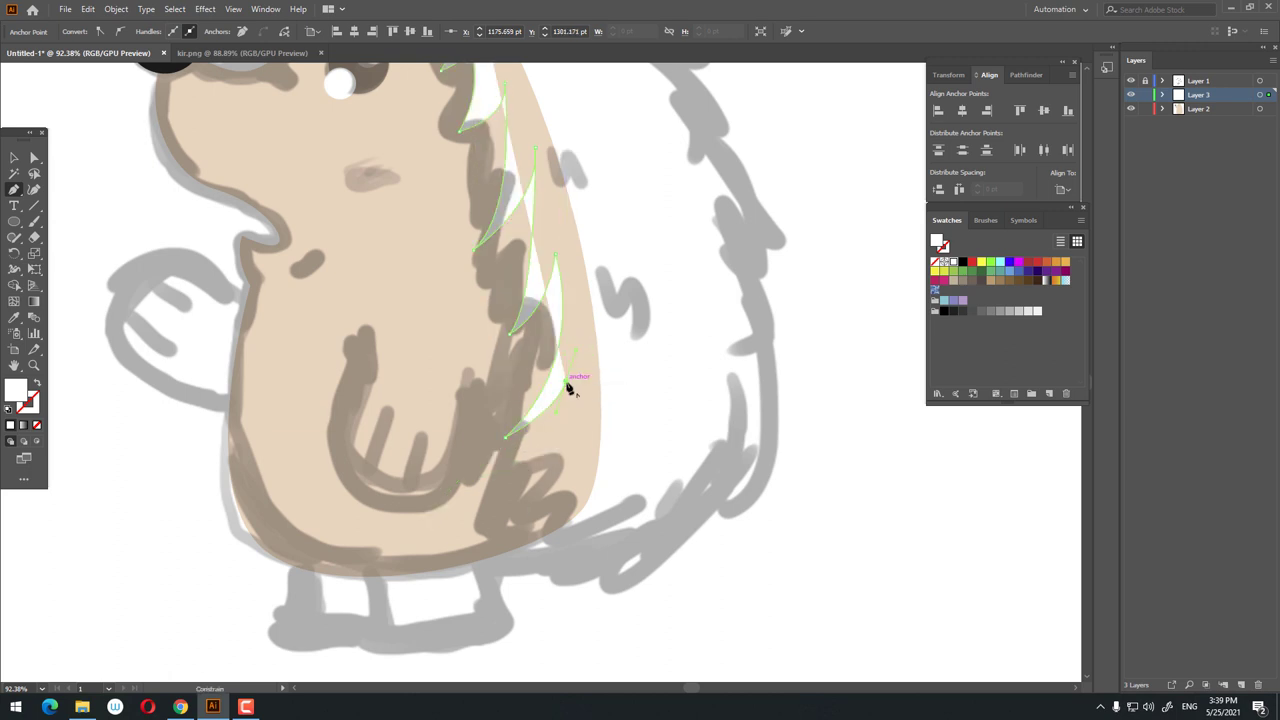
{"action": "left_click_drag", "start_coordinate": [529, 516], "coordinate": [509, 517]}
{"action": "mouse_move", "coordinate": [587, 515]}
{"action": "left_mouse_down"}
{"action": "mouse_move", "coordinate": [599, 460]}
{"action": "mouse_move", "coordinate": [507, 557]}
{"action": "mouse_move", "coordinate": [527, 545]}
{"action": "left_mouse_up"}
{"action": "left_click", "coordinate": [600, 448]}
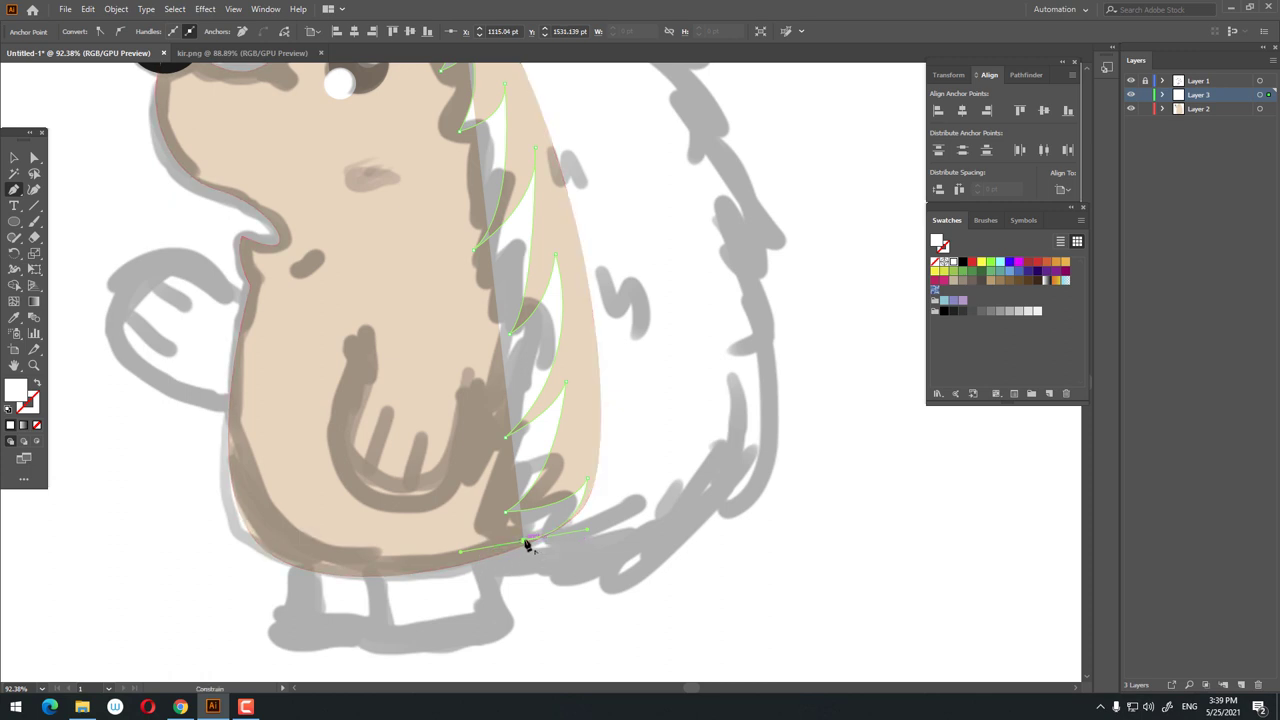
{"action": "left_click_drag", "start_coordinate": [601, 557], "coordinate": [644, 544]}
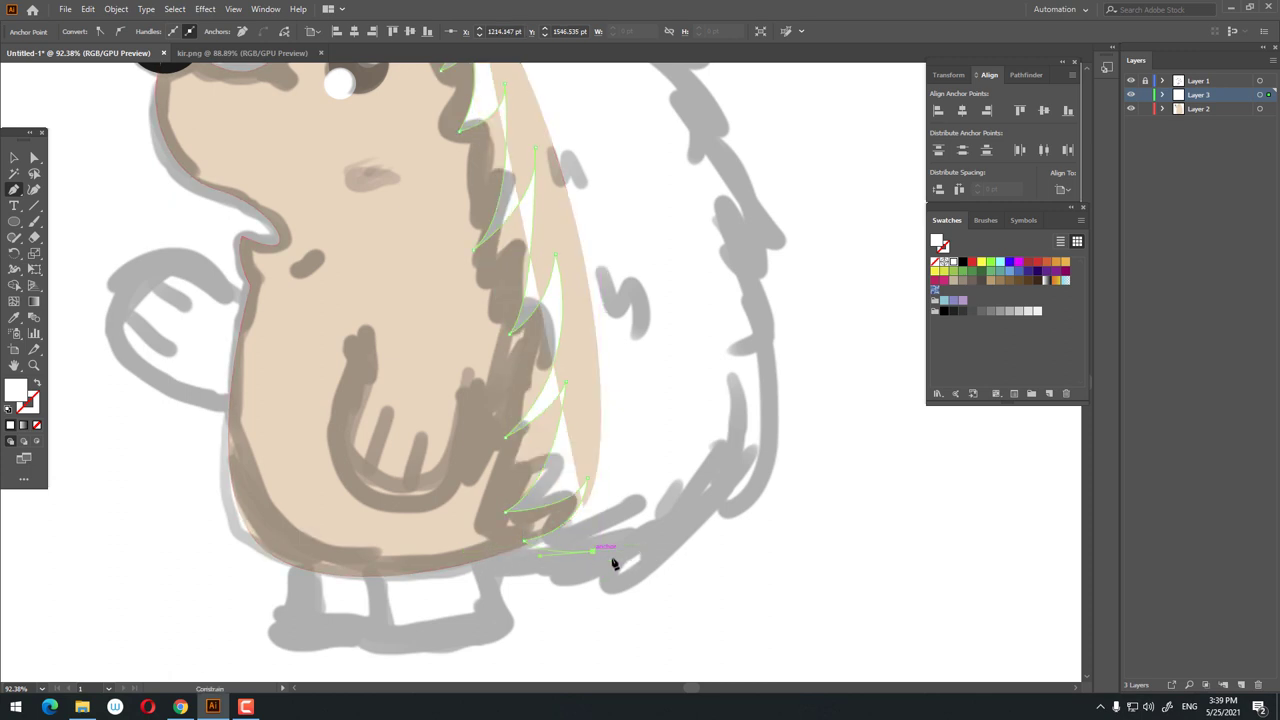
{"action": "left_click", "coordinate": [552, 578], "text": "ctrl"}
Carry the spike path around the lower rear and up the outer back outline.
{"action": "left_click", "coordinate": [570, 571]}
{"action": "left_click_drag", "start_coordinate": [698, 515], "coordinate": [698, 488]}
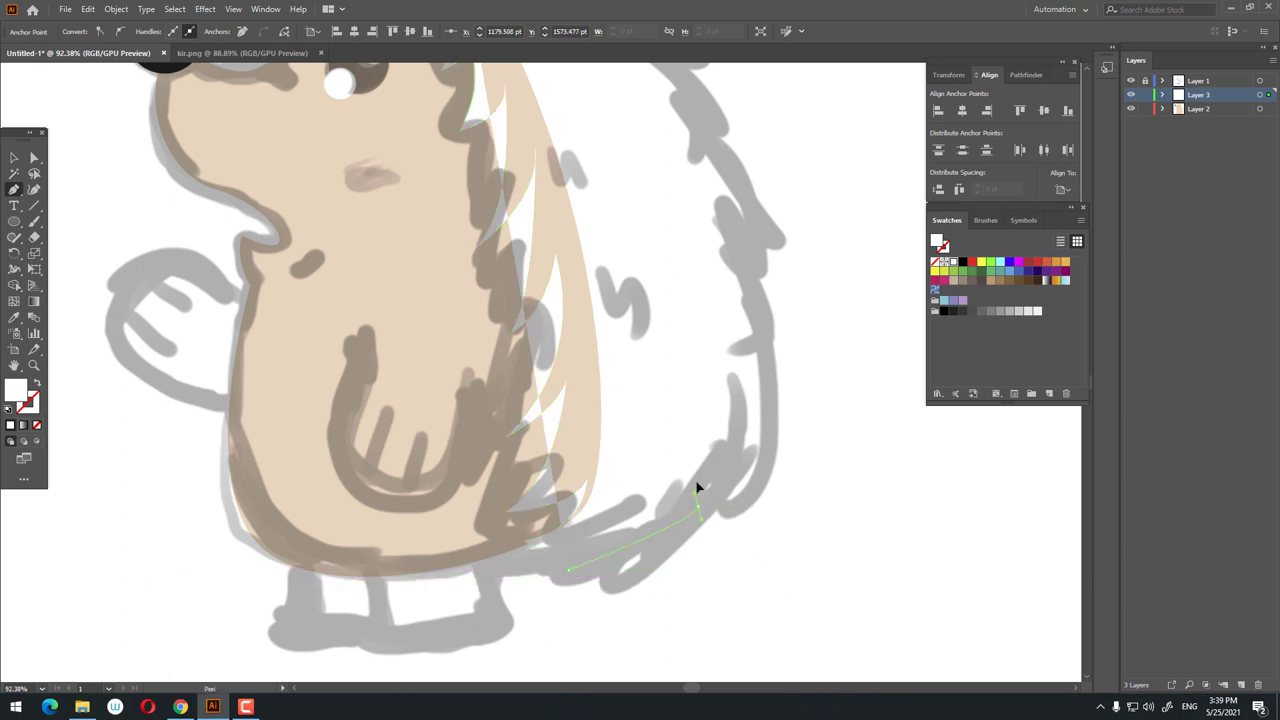
{"action": "left_click", "coordinate": [698, 512]}
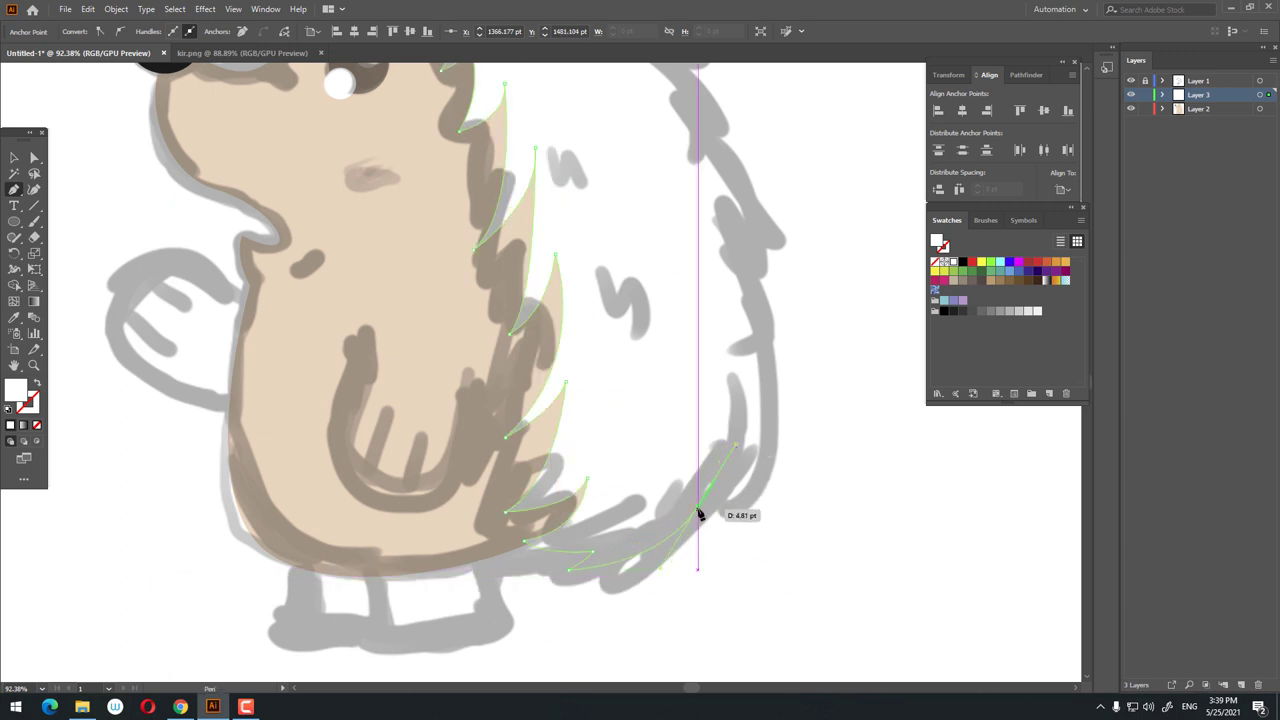
{"action": "left_click_drag", "start_coordinate": [669, 566], "coordinate": [688, 557]}
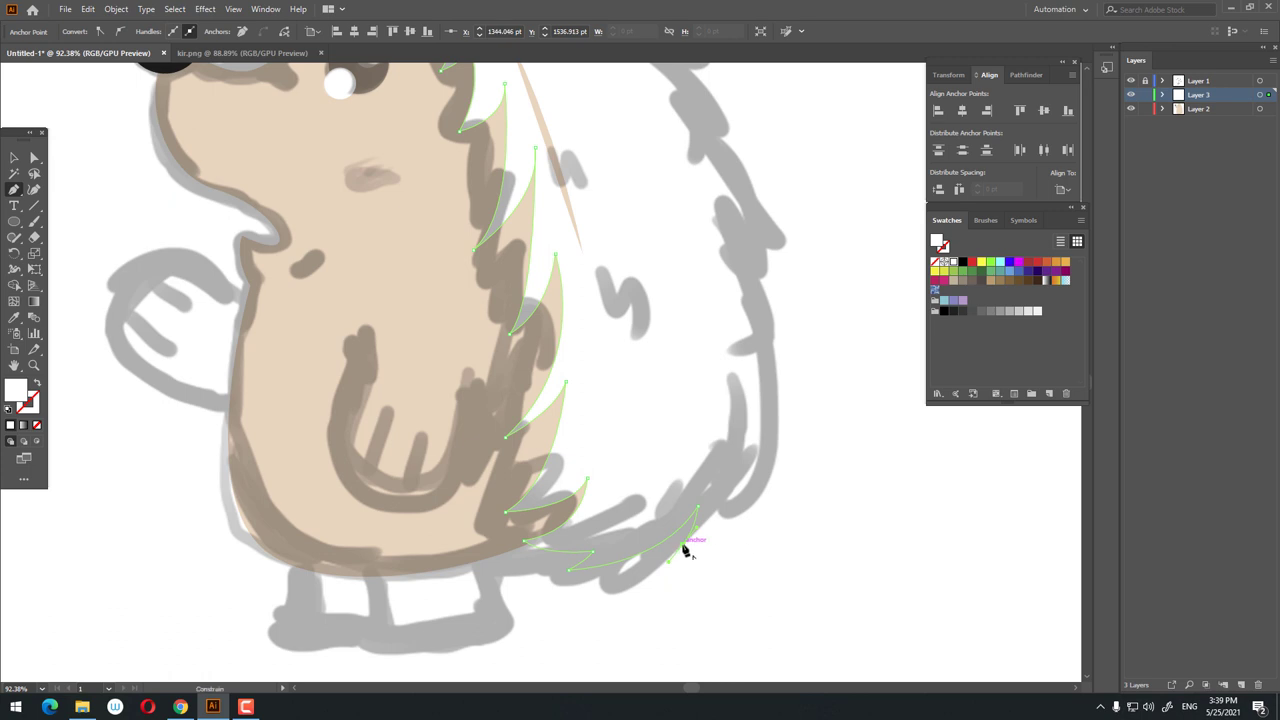
{"action": "left_click", "coordinate": [755, 336]}
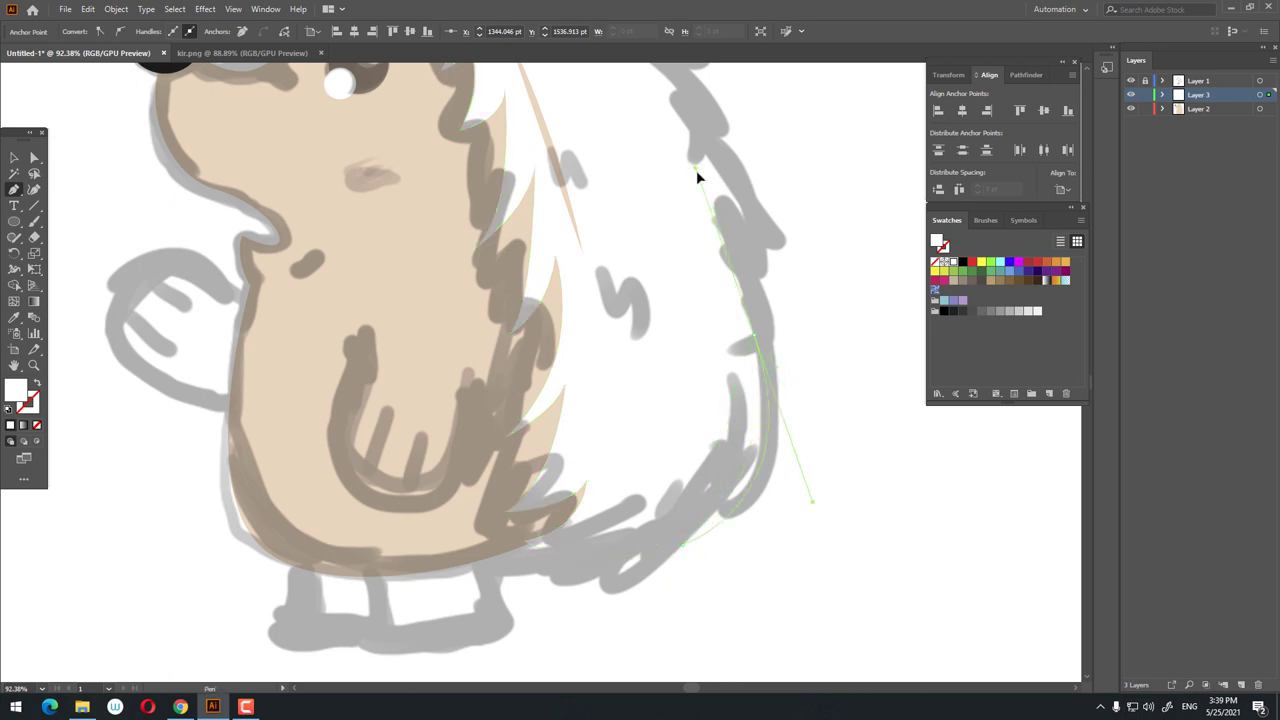
Trace sharp-cornered spikes up the outer back outline toward the head.
{"action": "left_click", "coordinate": [753, 338]}
{"action": "left_click_drag", "start_coordinate": [730, 348], "coordinate": [628, 434]}
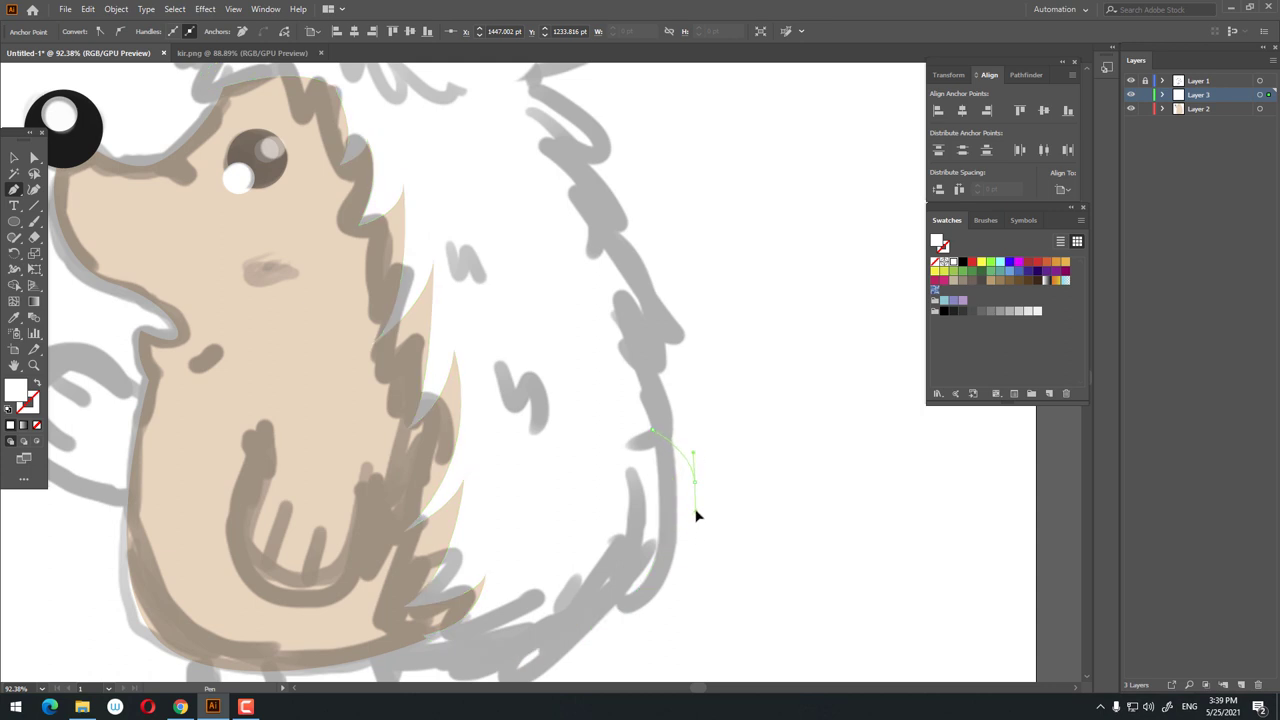
{"action": "left_click", "coordinate": [694, 486]}
{"action": "left_click_drag", "start_coordinate": [674, 323], "coordinate": [614, 308]}
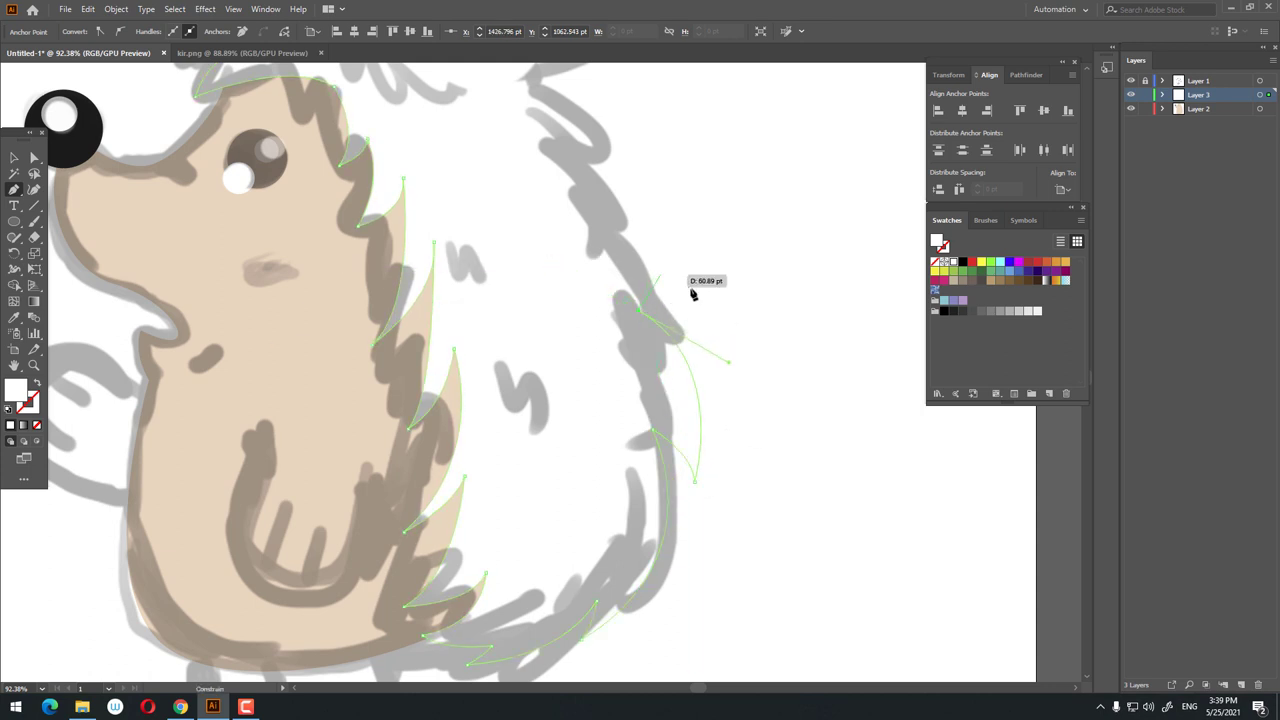
{"action": "left_click_drag", "start_coordinate": [699, 316], "coordinate": [704, 333]}
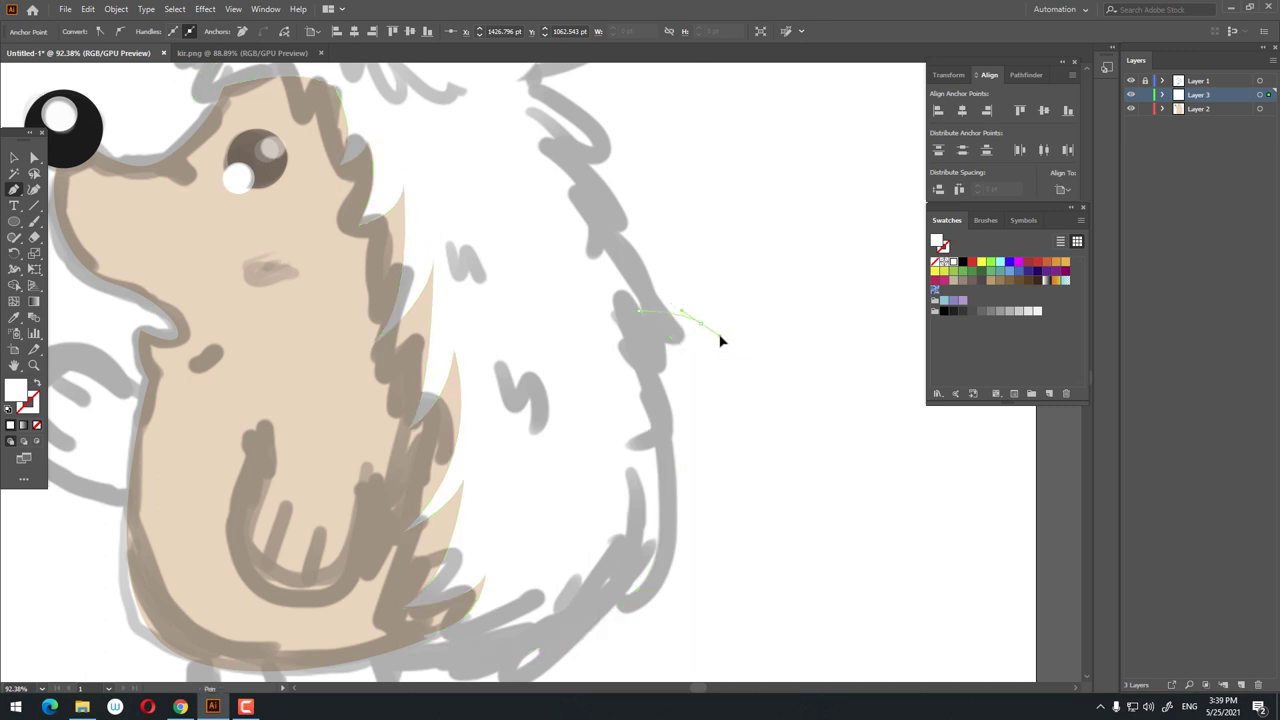
{"action": "left_click_drag", "start_coordinate": [668, 234], "coordinate": [707, 344]}
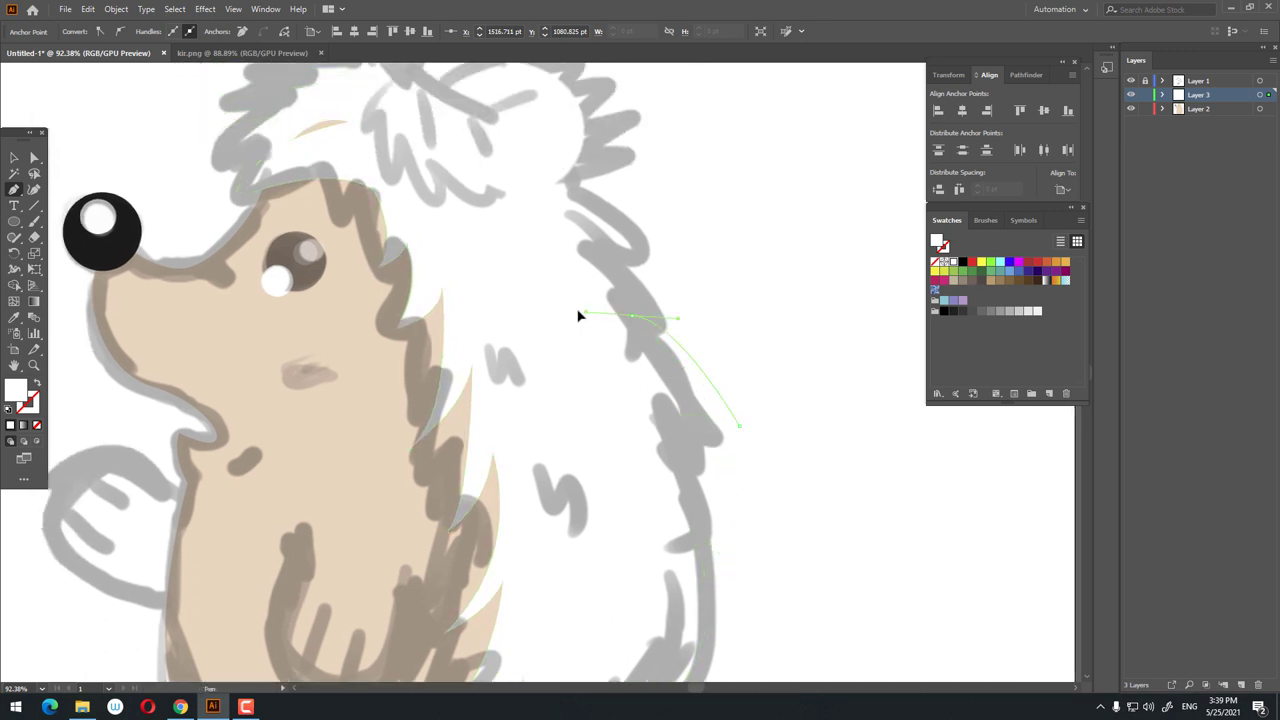
{"action": "left_click", "coordinate": [632, 318]}
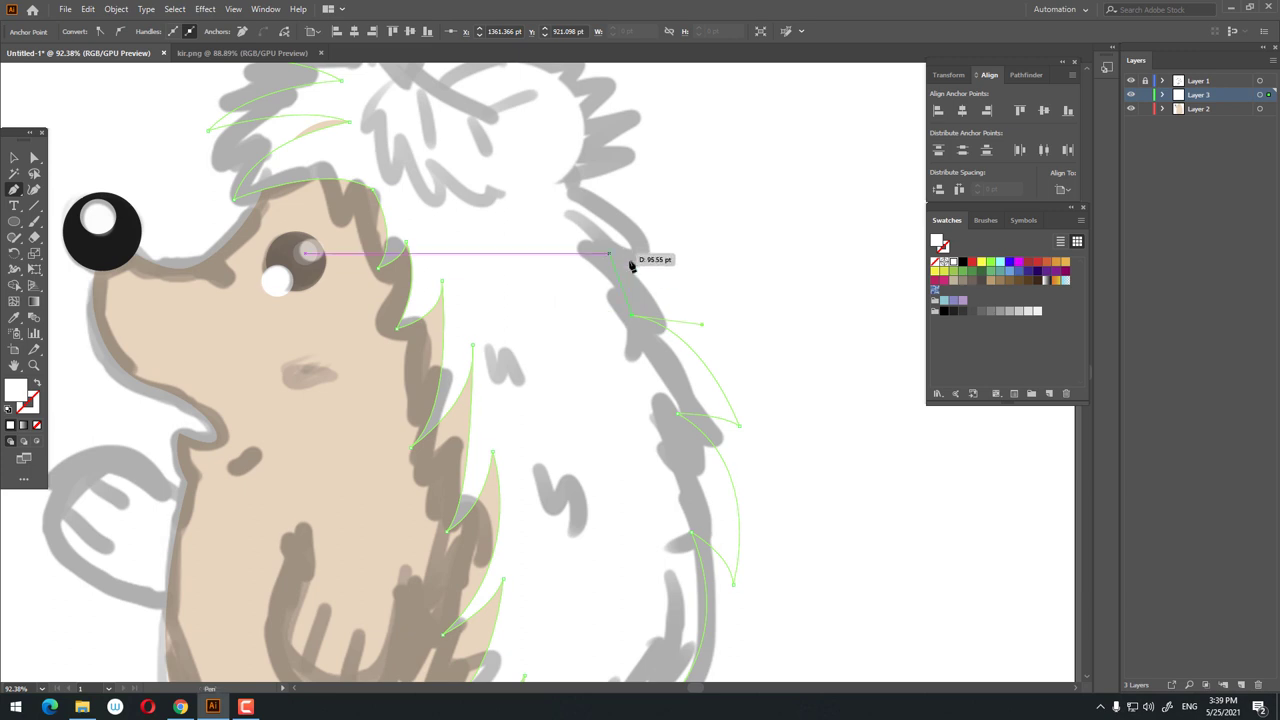
{"action": "left_click_drag", "start_coordinate": [727, 354], "coordinate": [733, 390]}
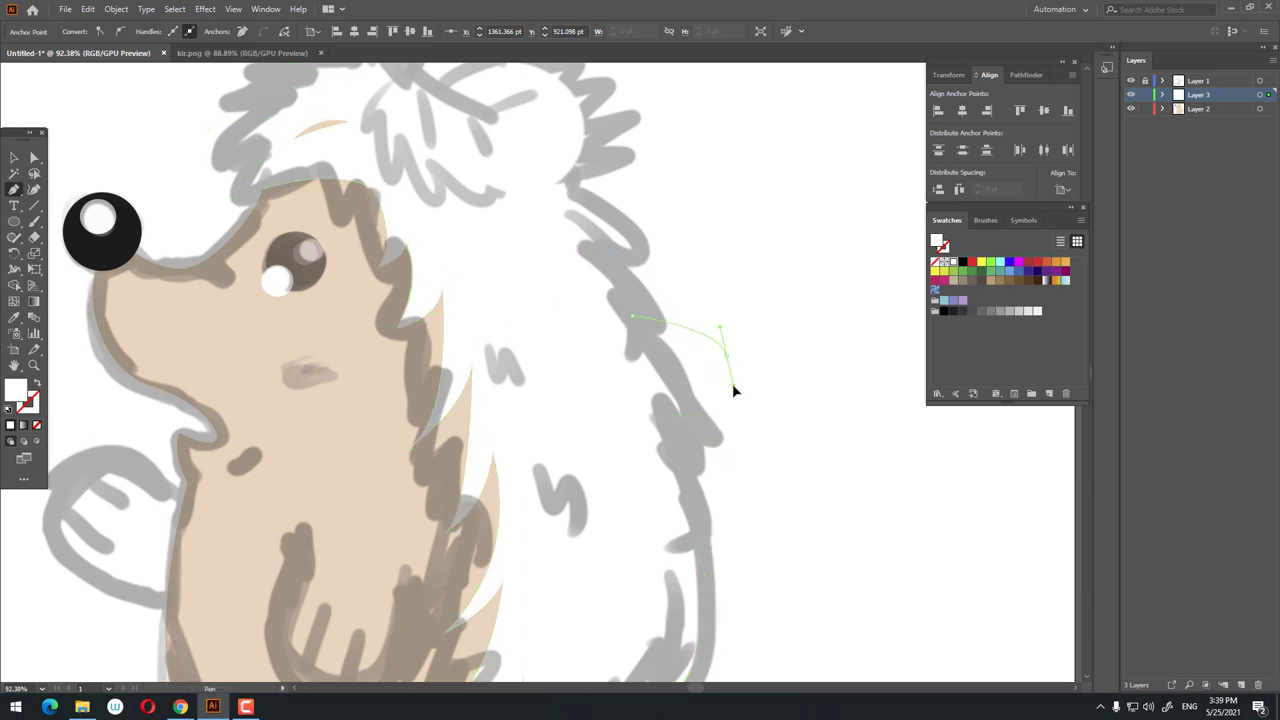
{"action": "left_click", "coordinate": [727, 354]}
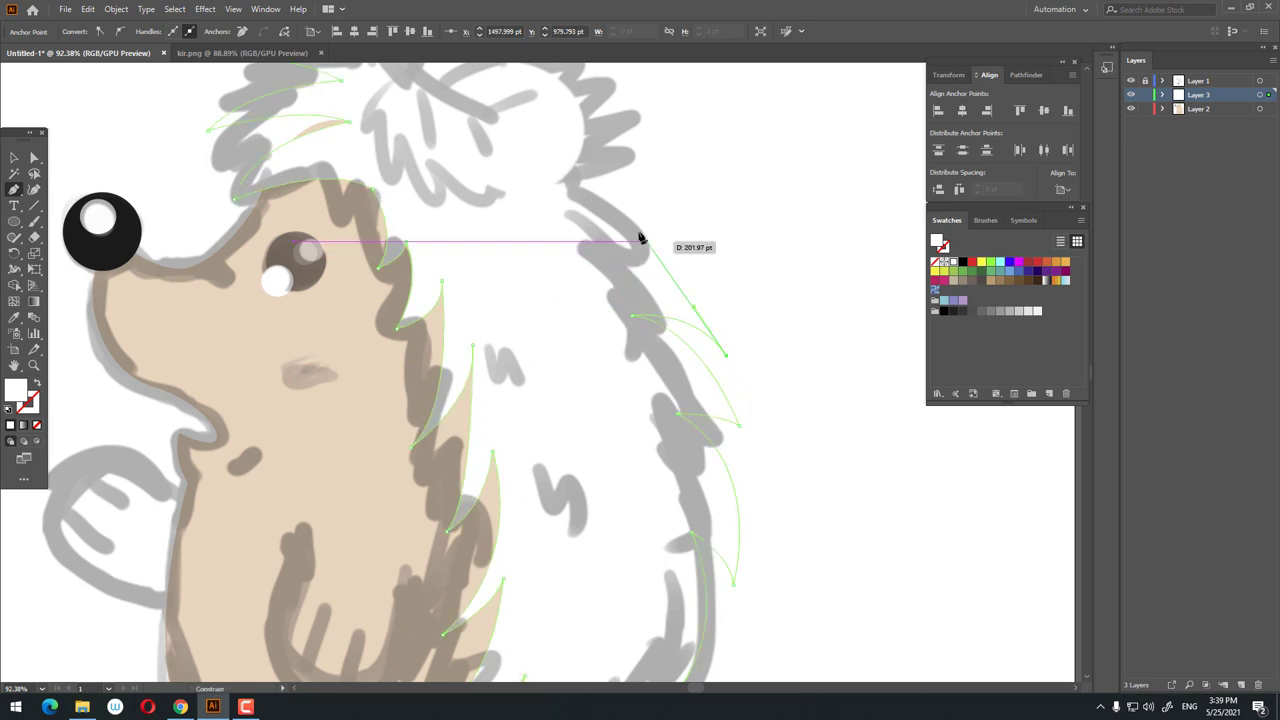
{"action": "left_click_drag", "start_coordinate": [480, 194], "coordinate": [490, 337]}
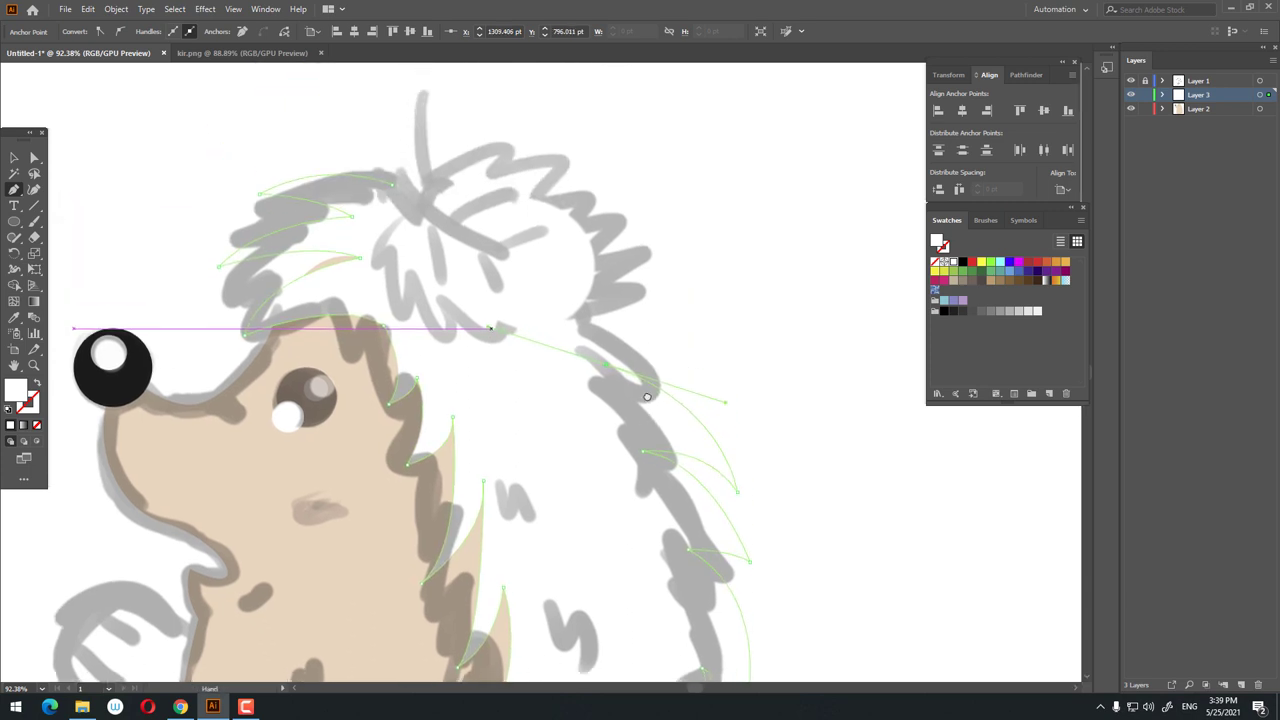
Add more curved spikes with sharp tips along the upper back fur.
{"action": "left_click", "coordinate": [607, 378]}
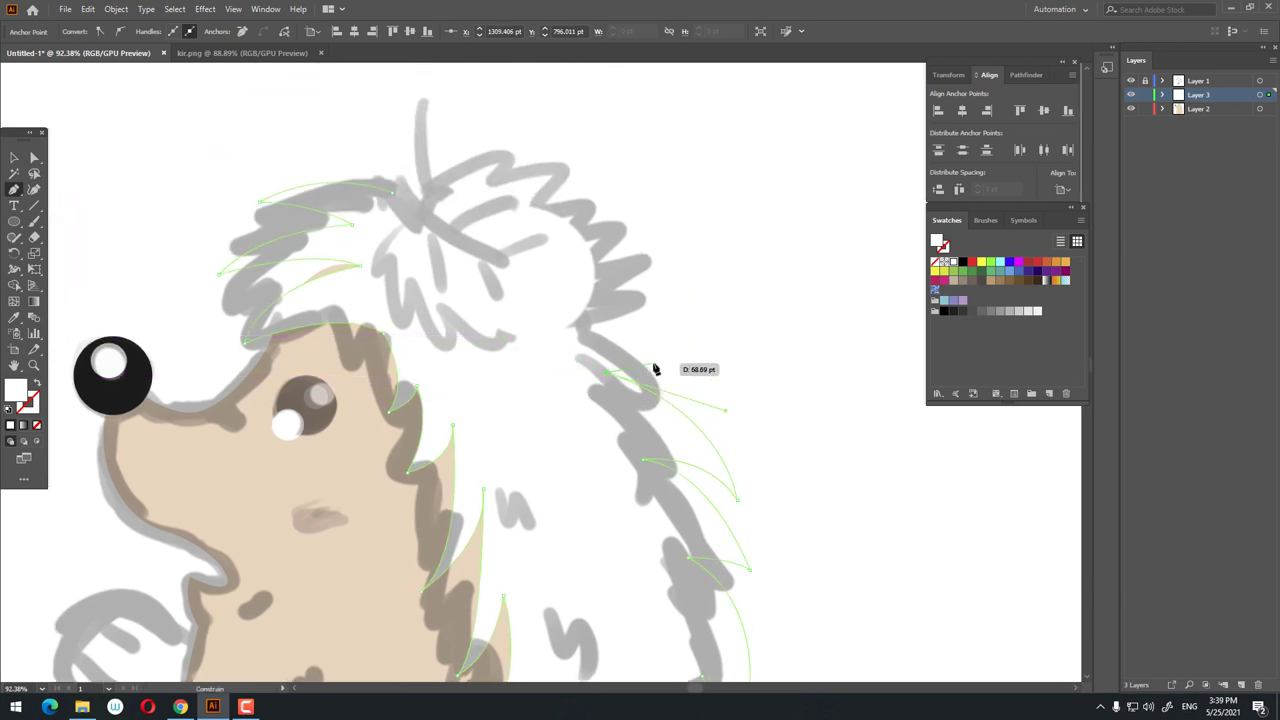
{"action": "left_click_drag", "start_coordinate": [654, 363], "coordinate": [668, 380]}
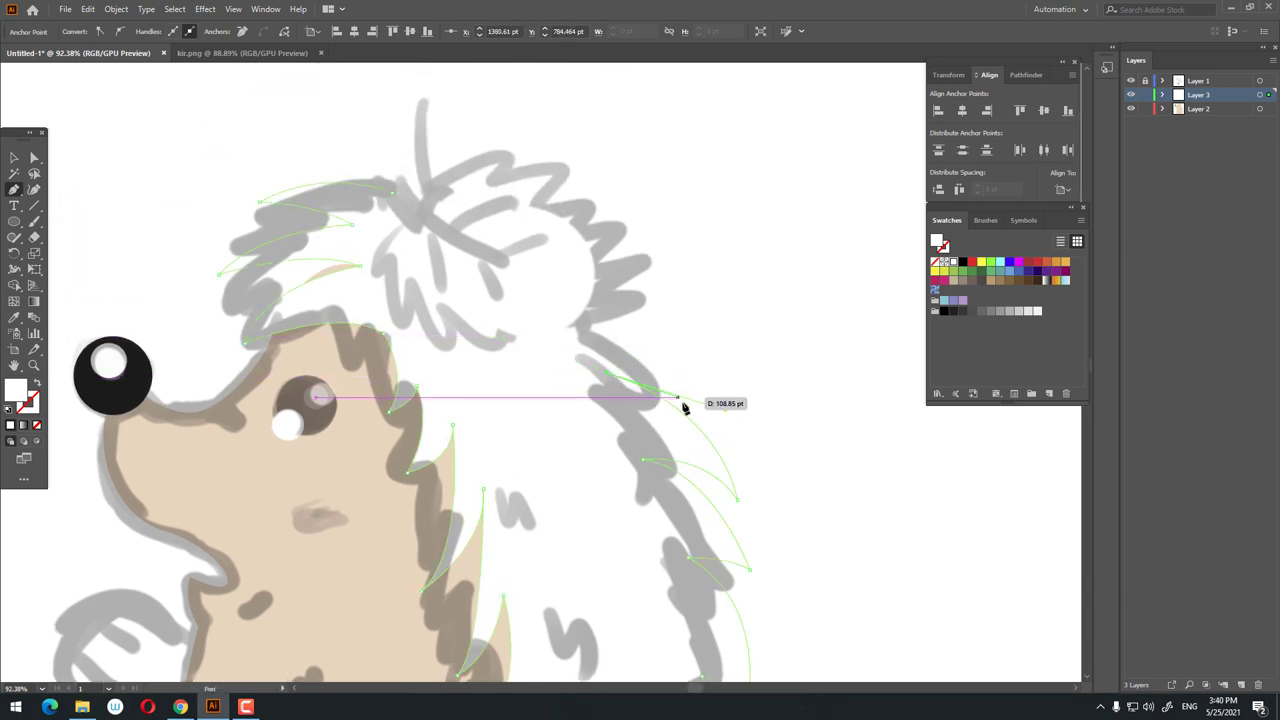
{"action": "left_click_drag", "start_coordinate": [700, 430], "coordinate": [704, 442]}
{"action": "left_click", "coordinate": [686, 412]}
{"action": "left_click_drag", "start_coordinate": [580, 320], "coordinate": [507, 317]}
{"action": "left_click", "coordinate": [581, 321]}
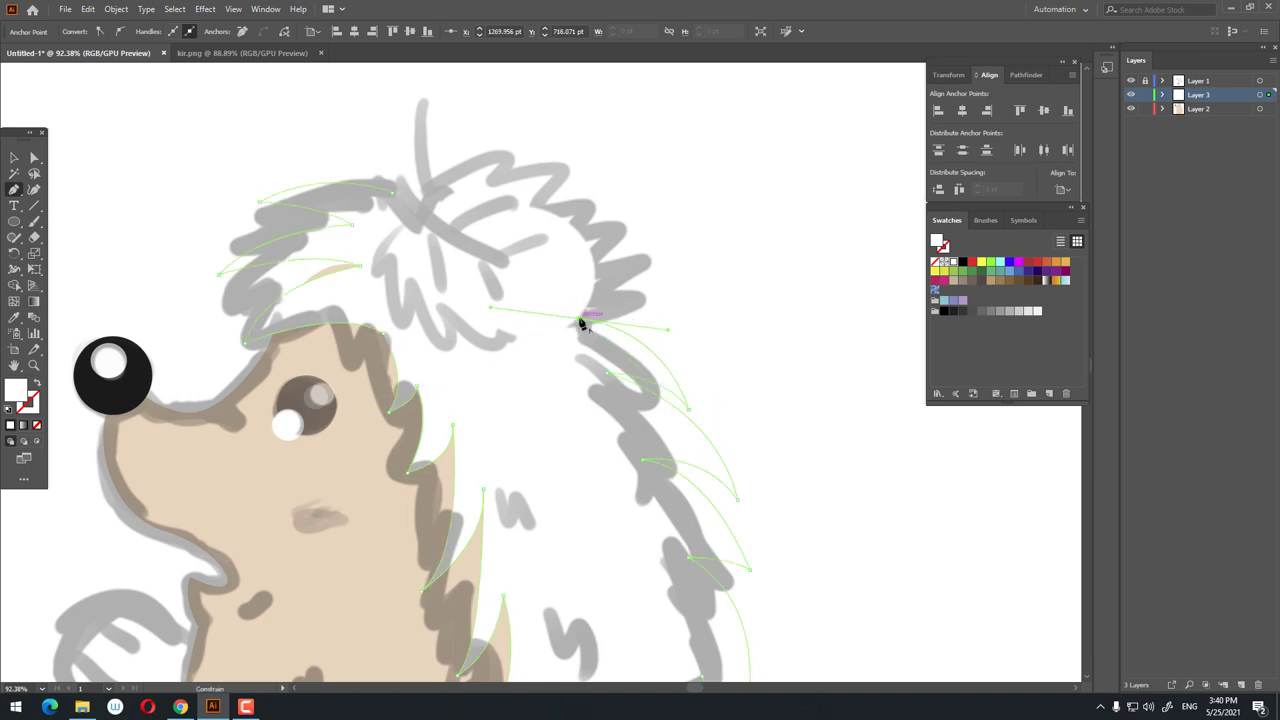
{"action": "mouse_move", "coordinate": [645, 297]}
{"action": "left_mouse_down"}
{"action": "mouse_move", "coordinate": [660, 294]}
{"action": "mouse_move", "coordinate": [715, 347]}
{"action": "left_mouse_up"}
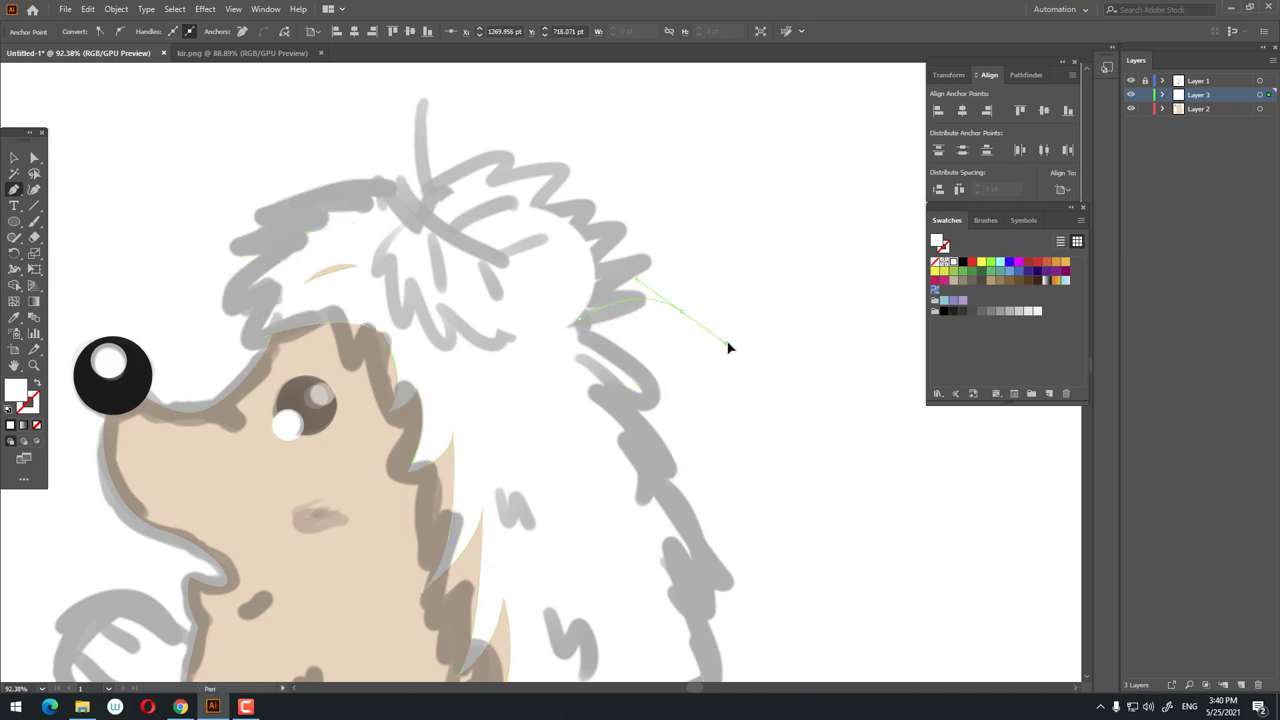
{"action": "left_click", "coordinate": [681, 311]}
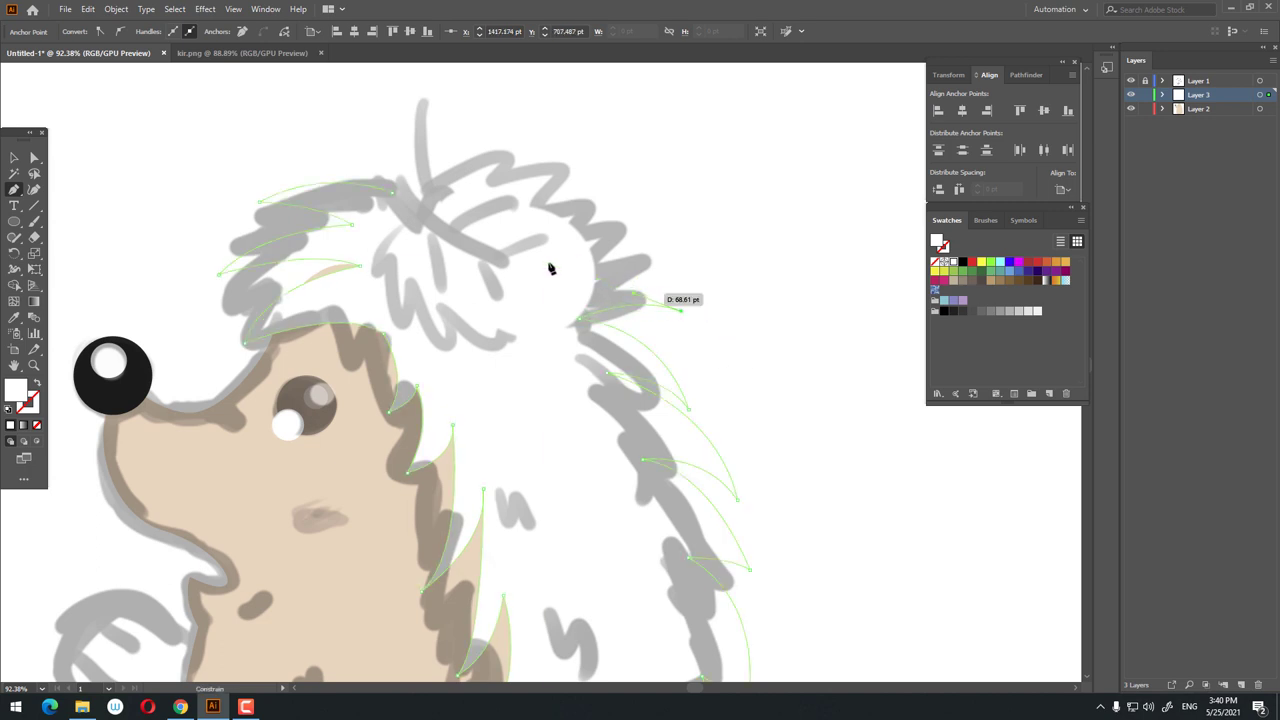
{"action": "mouse_move", "coordinate": [563, 276]}
{"action": "left_mouse_down"}
{"action": "mouse_move", "coordinate": [502, 314]}
{"action": "mouse_move", "coordinate": [562, 280]}
{"action": "left_mouse_up"}
Draw the last spikes over the top of the head and close the quill outline.
{"action": "left_click_drag", "start_coordinate": [612, 210], "coordinate": [673, 205]}
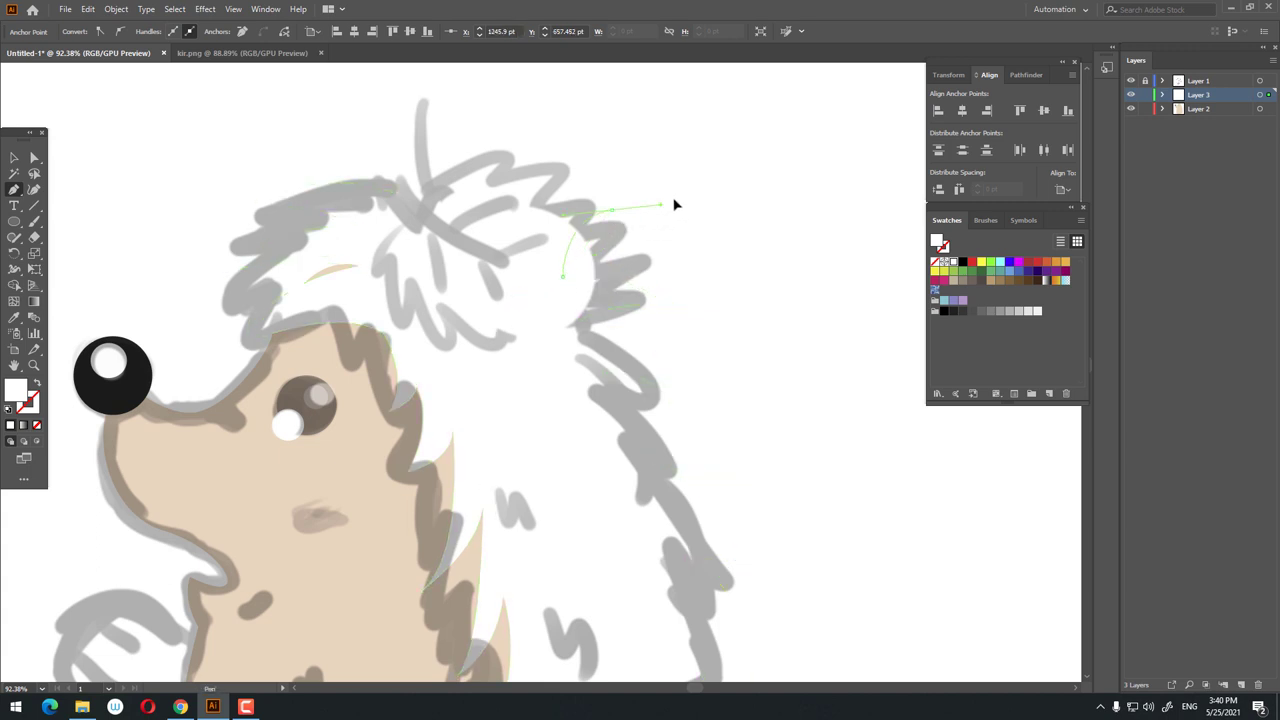
{"action": "left_click", "coordinate": [612, 210]}
{"action": "left_click_drag", "start_coordinate": [522, 247], "coordinate": [524, 288]}
{"action": "left_click", "coordinate": [522, 247]}
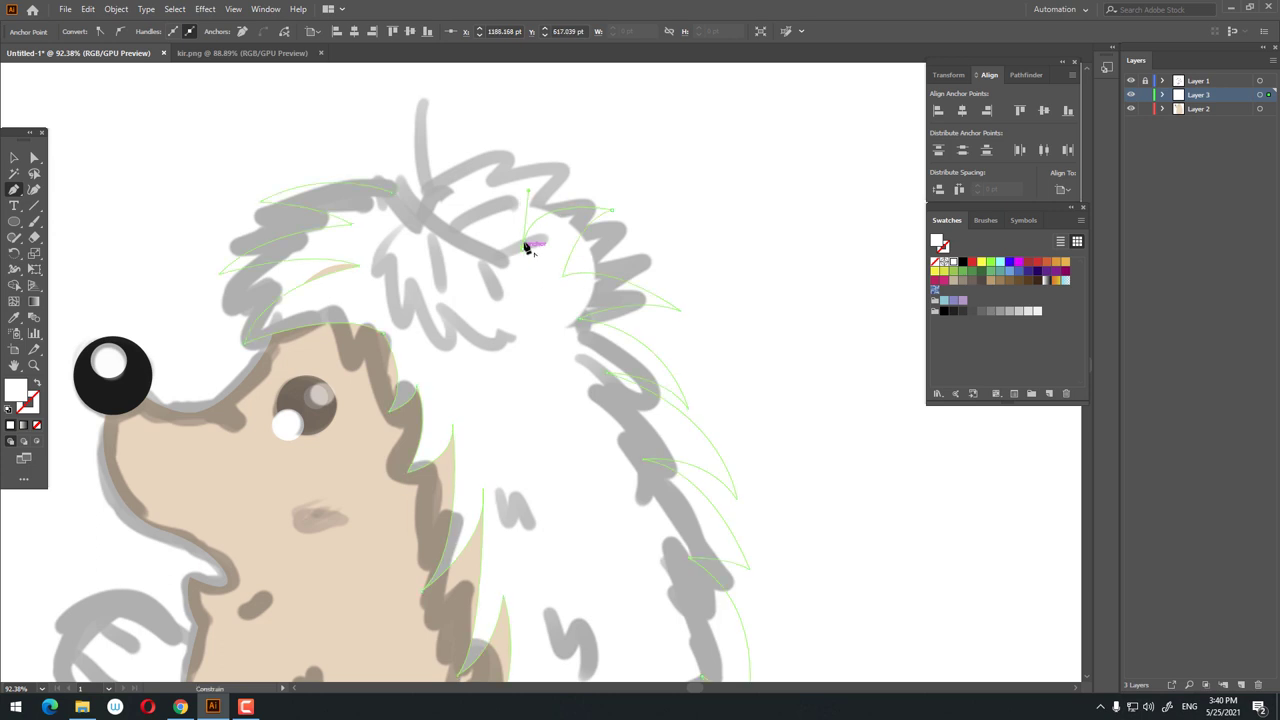
{"action": "left_click_drag", "start_coordinate": [499, 151], "coordinate": [463, 148]}
{"action": "left_click", "coordinate": [499, 151]}
{"action": "left_click", "coordinate": [483, 238]}
{"action": "left_click_drag", "start_coordinate": [483, 238], "coordinate": [477, 242]}
{"action": "left_click_drag", "start_coordinate": [372, 130], "coordinate": [286, 113]}
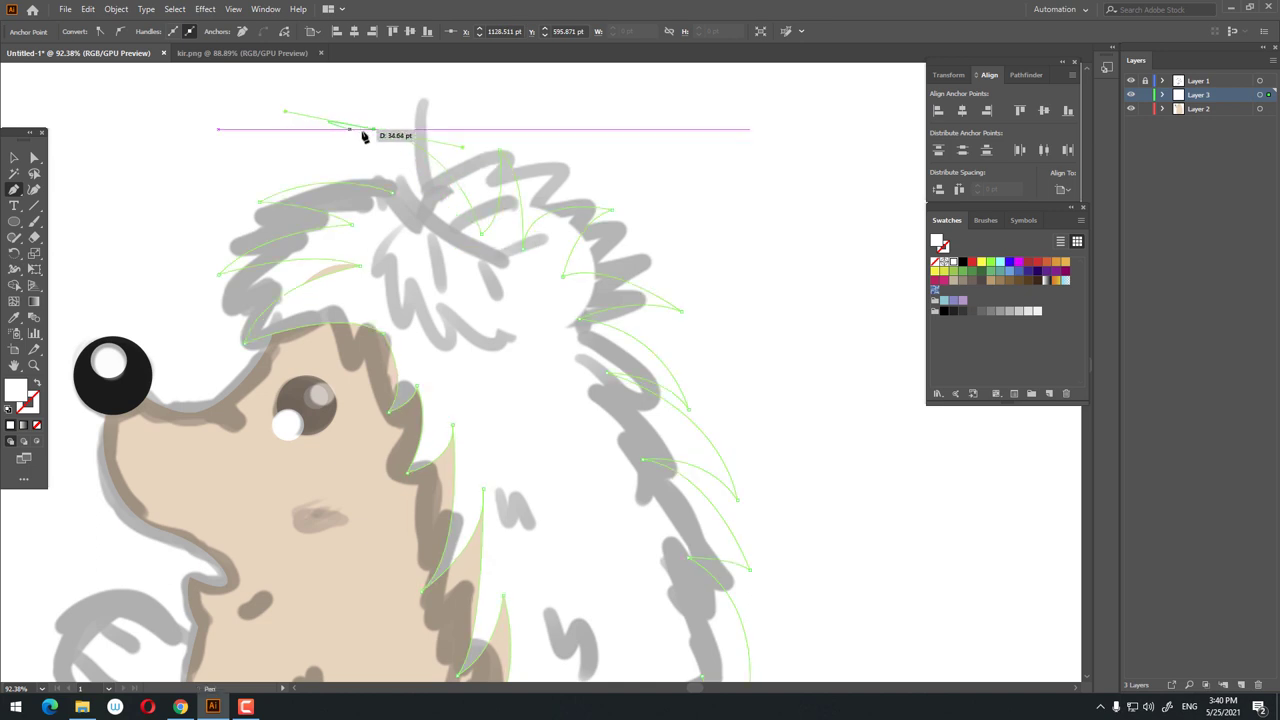
{"action": "left_click", "coordinate": [392, 190]}
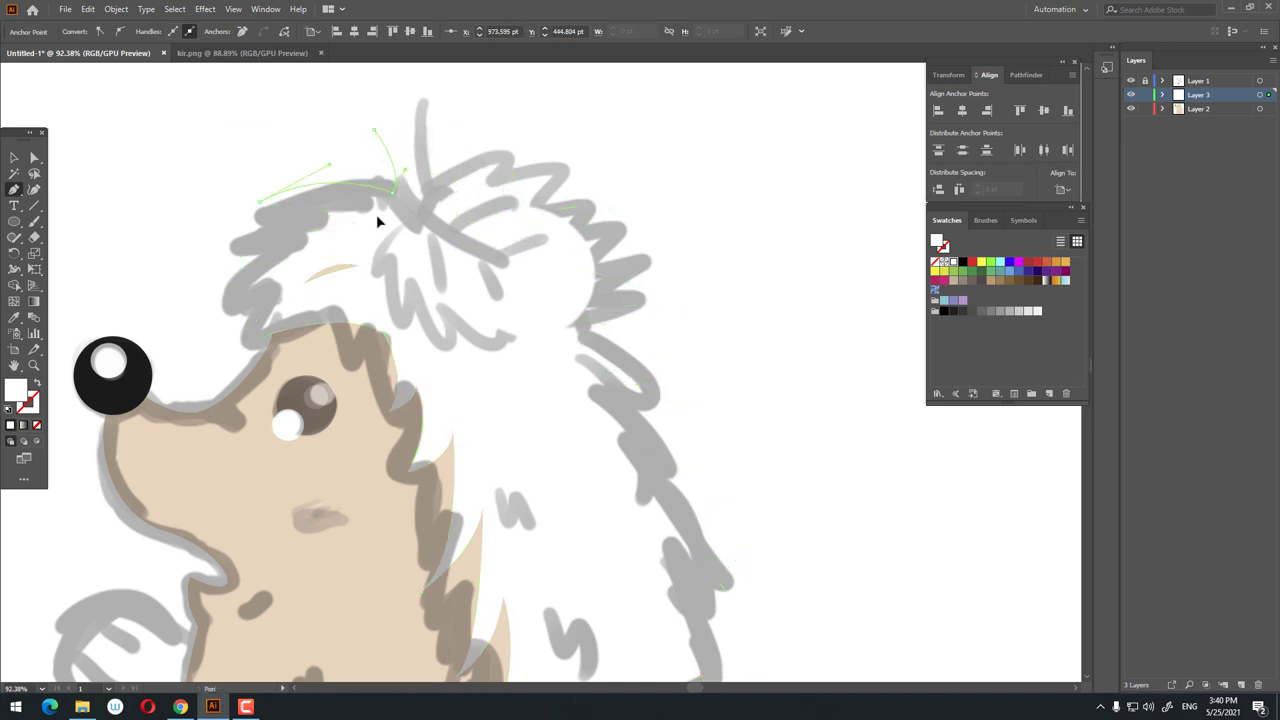
Fill the quills dark brown #6D5151 and hide the sketch layer.
{"action": "key", "text": "z"}
{"action": "left_click_drag", "start_coordinate": [503, 194], "coordinate": [256, 212]}
{"action": "double_click", "coordinate": [13, 399]}
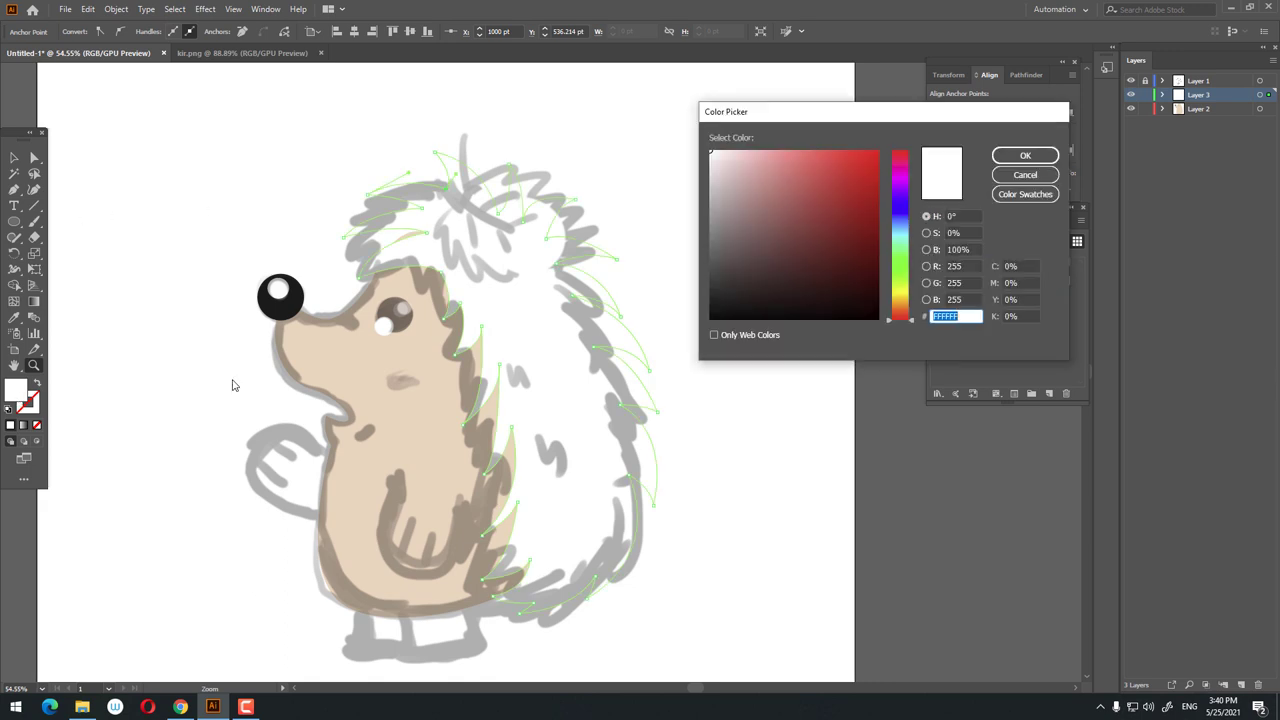
{"action": "left_click", "coordinate": [753, 246]}
{"action": "left_click", "coordinate": [1025, 155]}
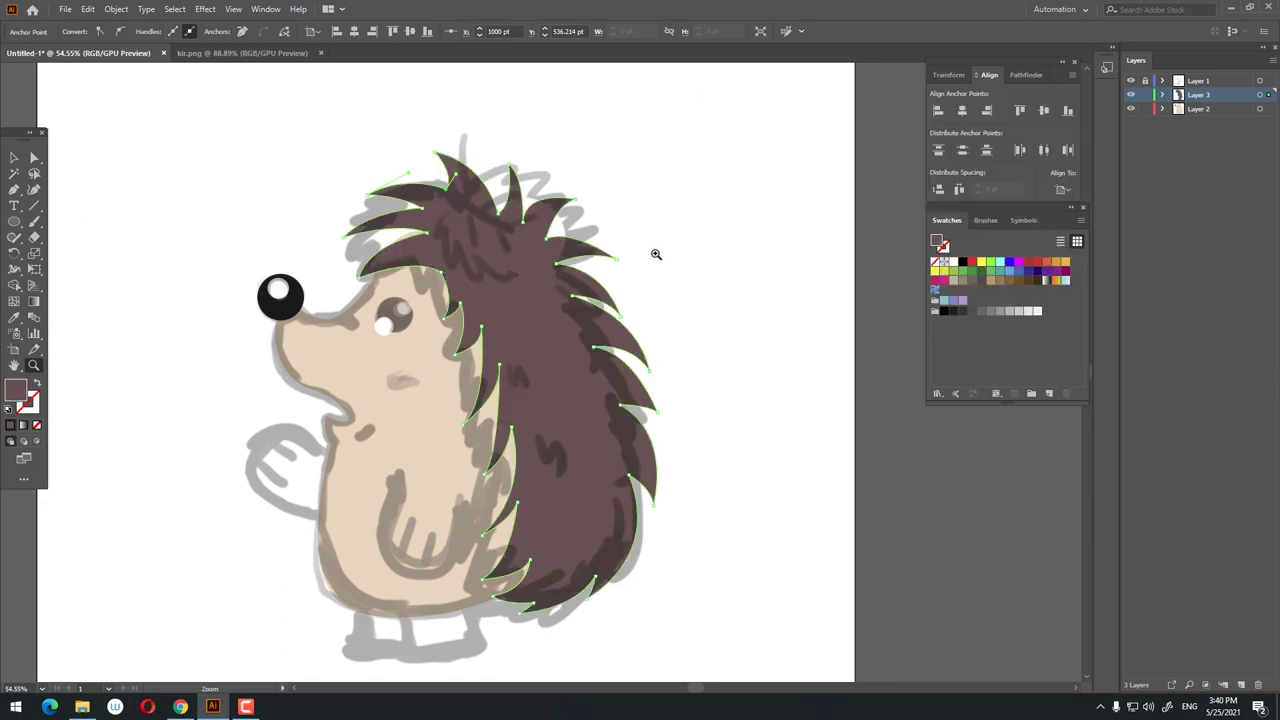
{"action": "left_click_drag", "start_coordinate": [657, 251], "coordinate": [345, 325]}
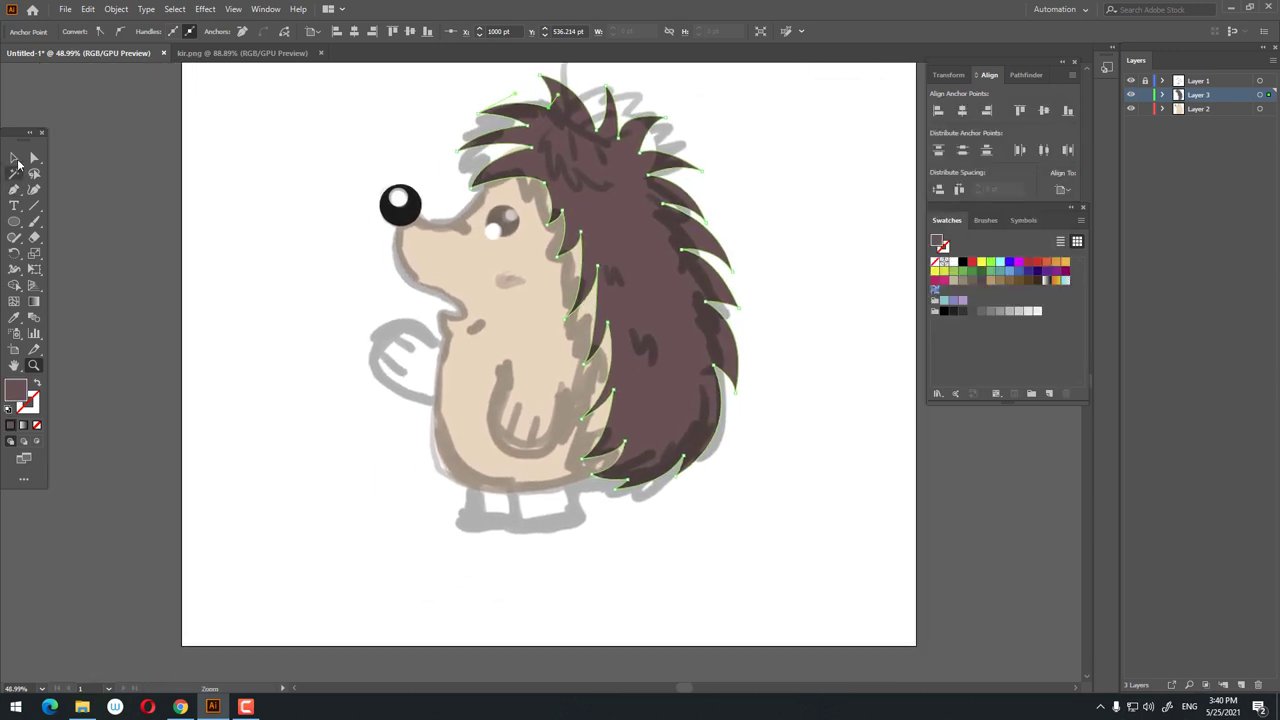
{"action": "left_click", "coordinate": [16, 159]}
{"action": "left_click", "coordinate": [1131, 80]}
Zoom in on the face and make the eye ellipse dark like the nose.
{"action": "key", "text": "z"}
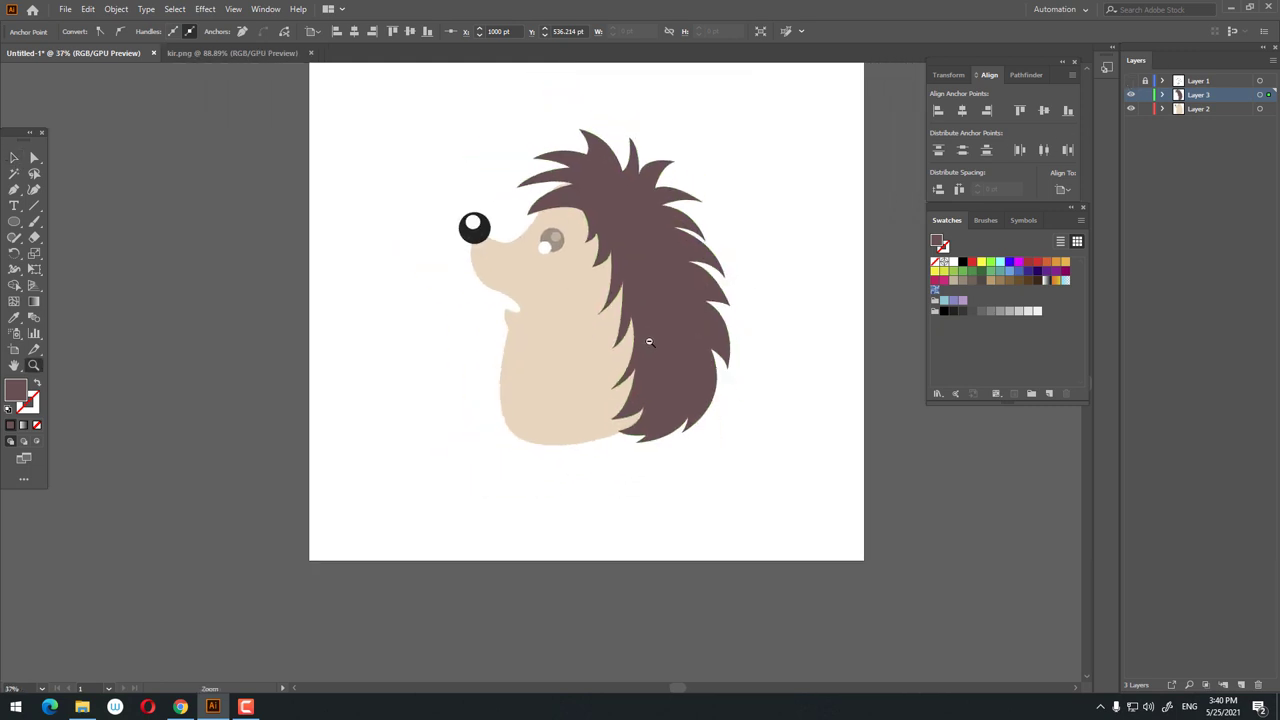
{"action": "left_click_drag", "start_coordinate": [709, 294], "coordinate": [723, 340]}
{"action": "left_click_drag", "start_coordinate": [397, 263], "coordinate": [430, 265]}
{"action": "left_click", "coordinate": [14, 157]}
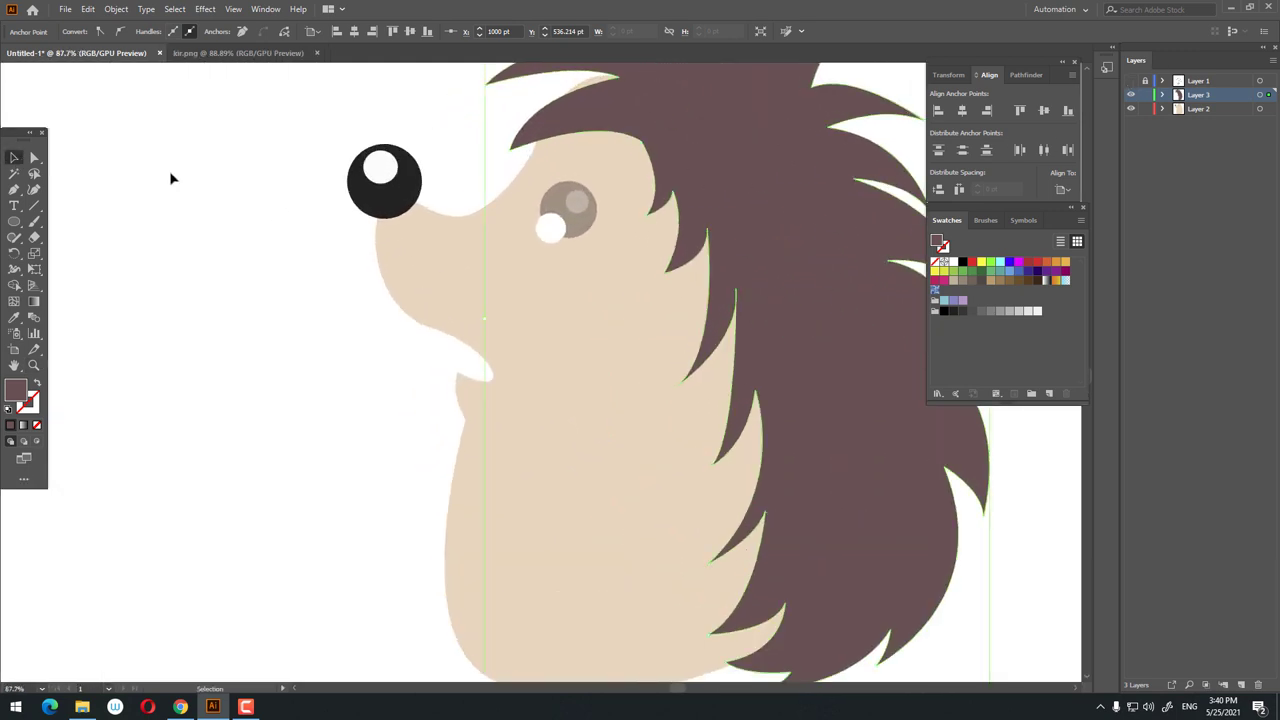
{"action": "left_click", "coordinate": [578, 220]}
{"action": "left_click", "coordinate": [14, 317]}
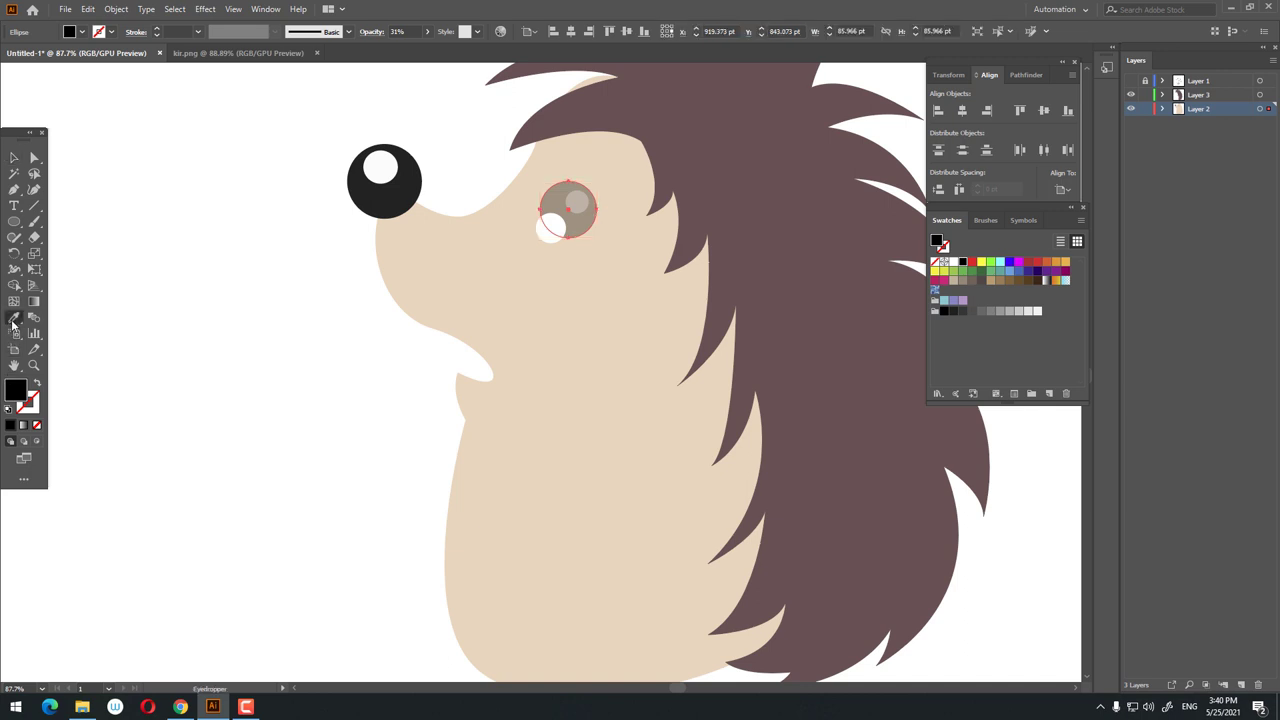
{"action": "left_click", "coordinate": [368, 200]}
{"action": "left_click", "coordinate": [14, 157]}
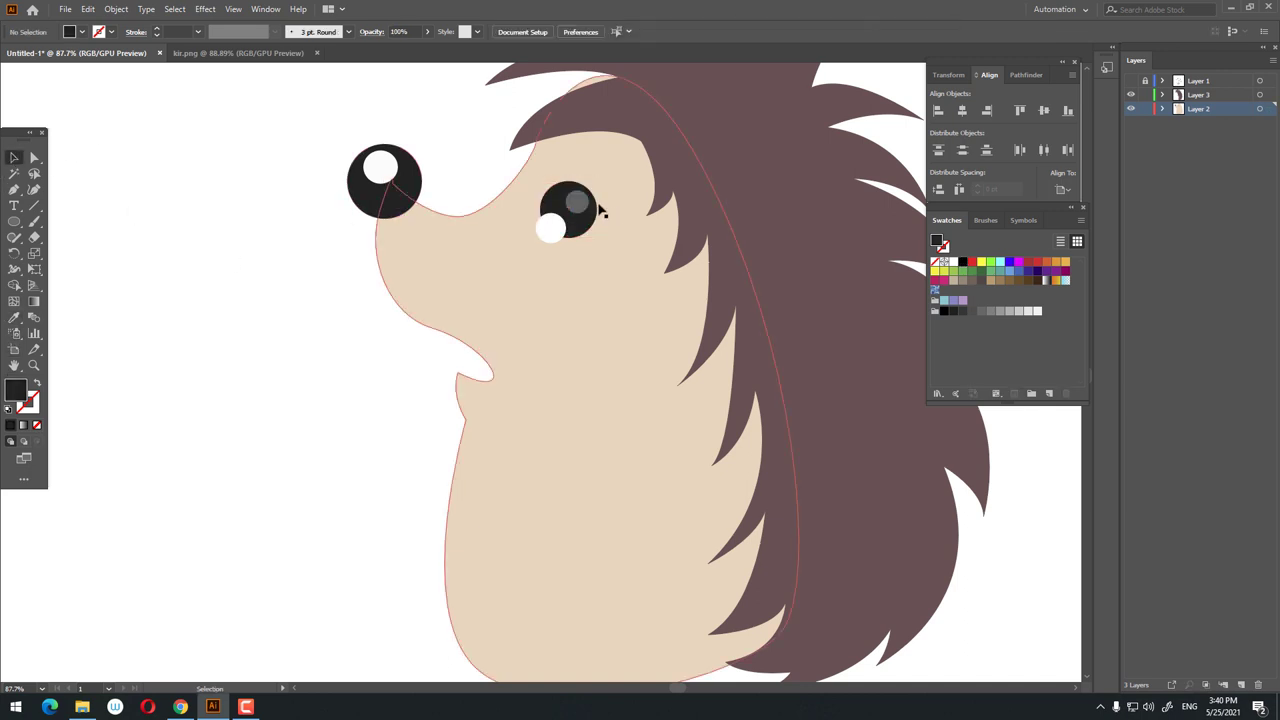
Make the small eye circle solid white, then fit the view and select the beige body.
{"action": "left_click", "coordinate": [550, 228]}
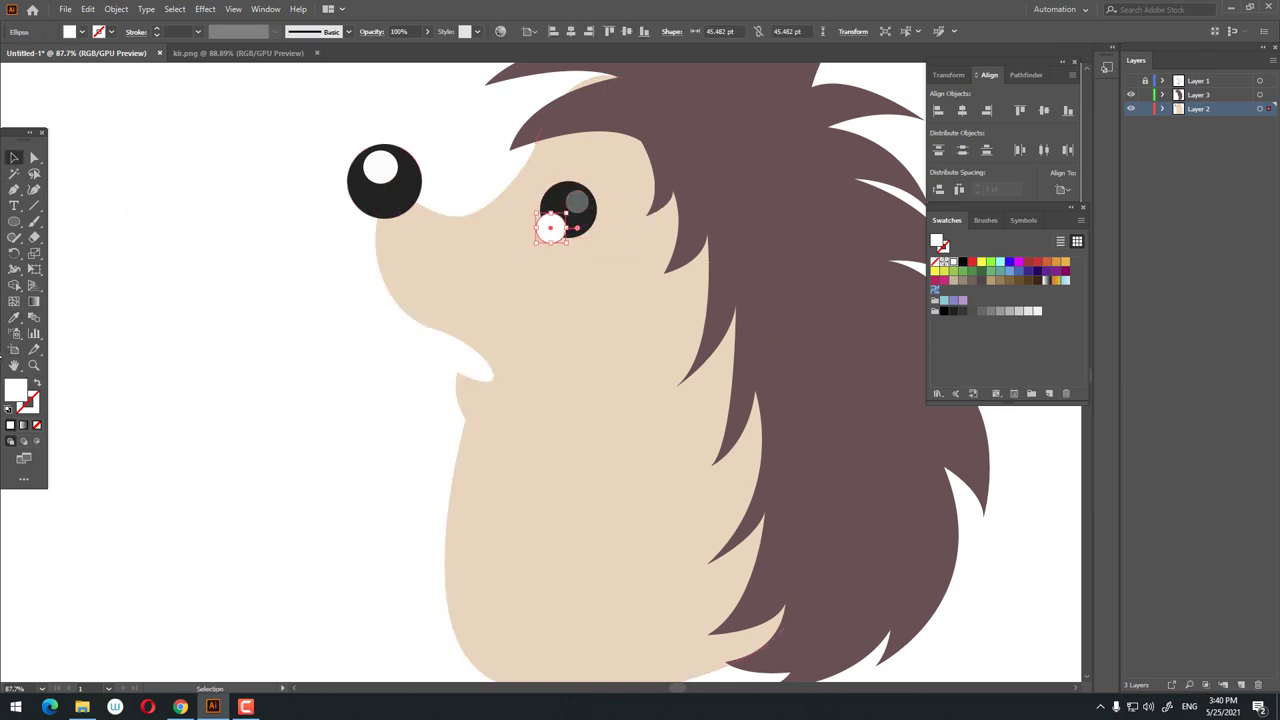
{"action": "left_click", "coordinate": [577, 203]}
{"action": "left_click", "coordinate": [14, 317]}
{"action": "left_click", "coordinate": [380, 167]}
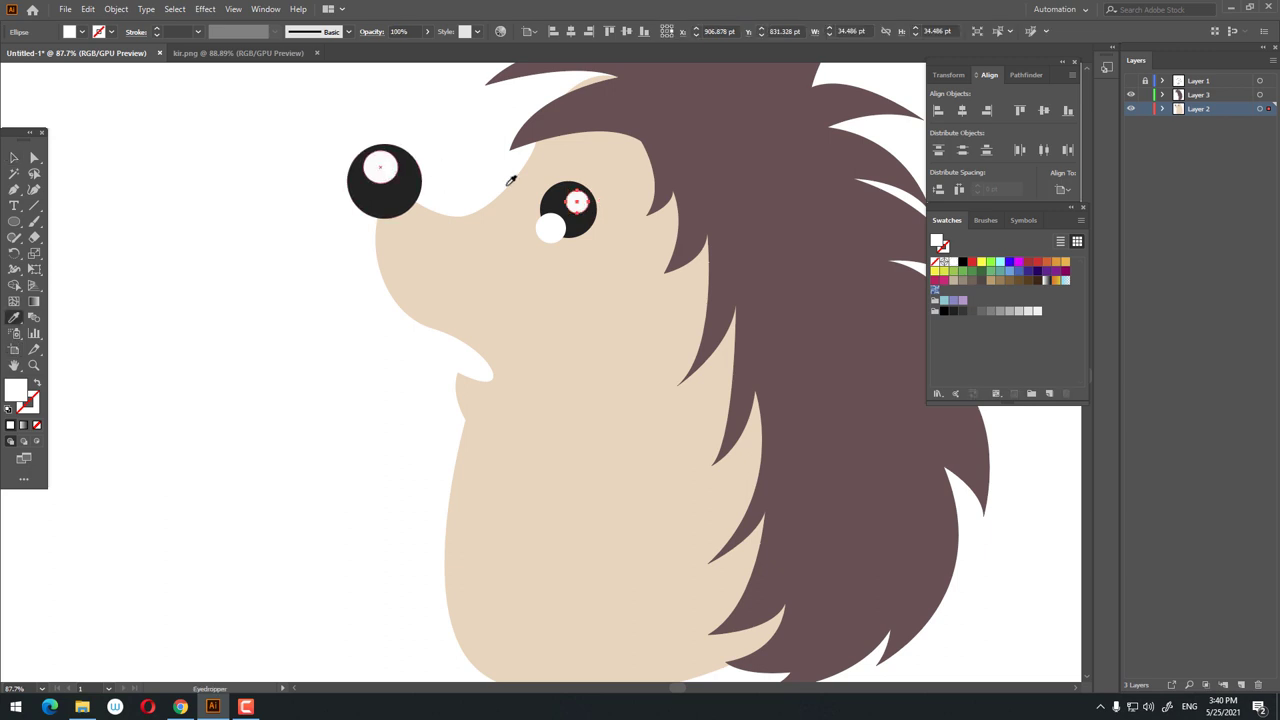
{"action": "key", "text": "ctrl+0"}
{"action": "mouse_move", "coordinate": [331, 351]}
{"action": "left_mouse_down"}
{"action": "mouse_move", "coordinate": [549, 457]}
{"action": "mouse_move", "coordinate": [439, 482]}
{"action": "left_mouse_up"}
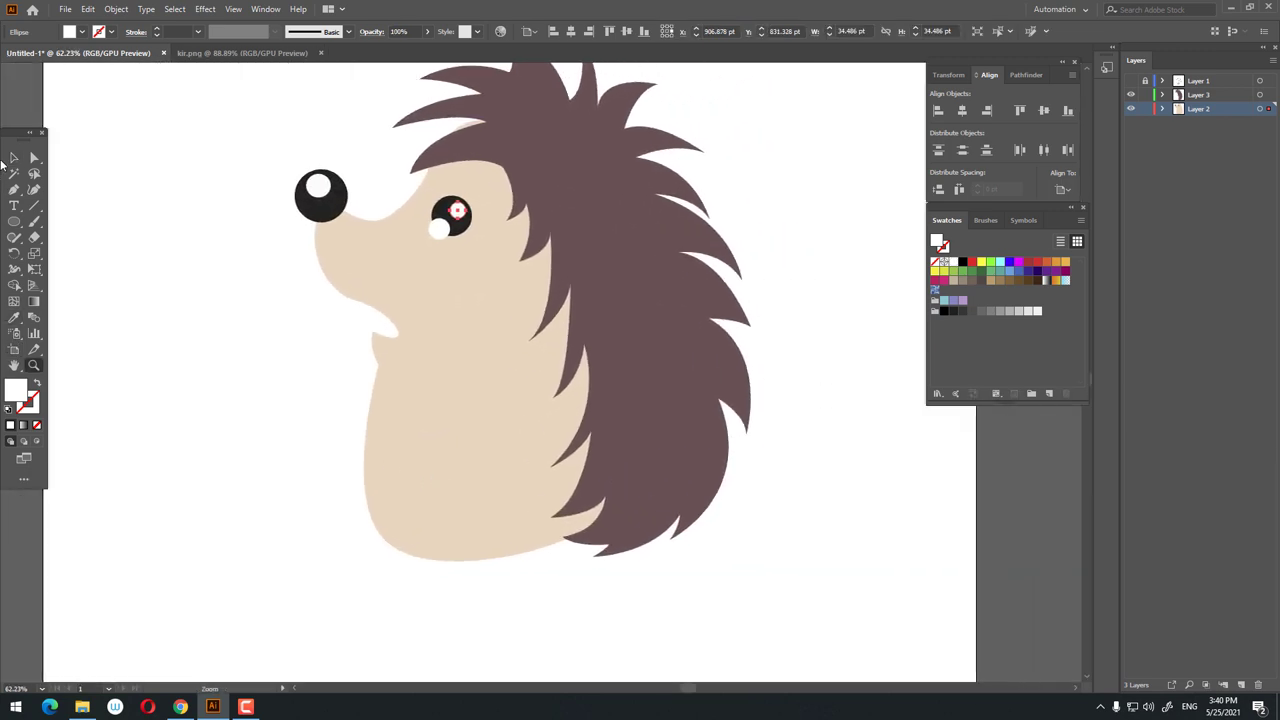
{"action": "left_click", "coordinate": [12, 158]}
{"action": "left_click", "coordinate": [509, 480]}
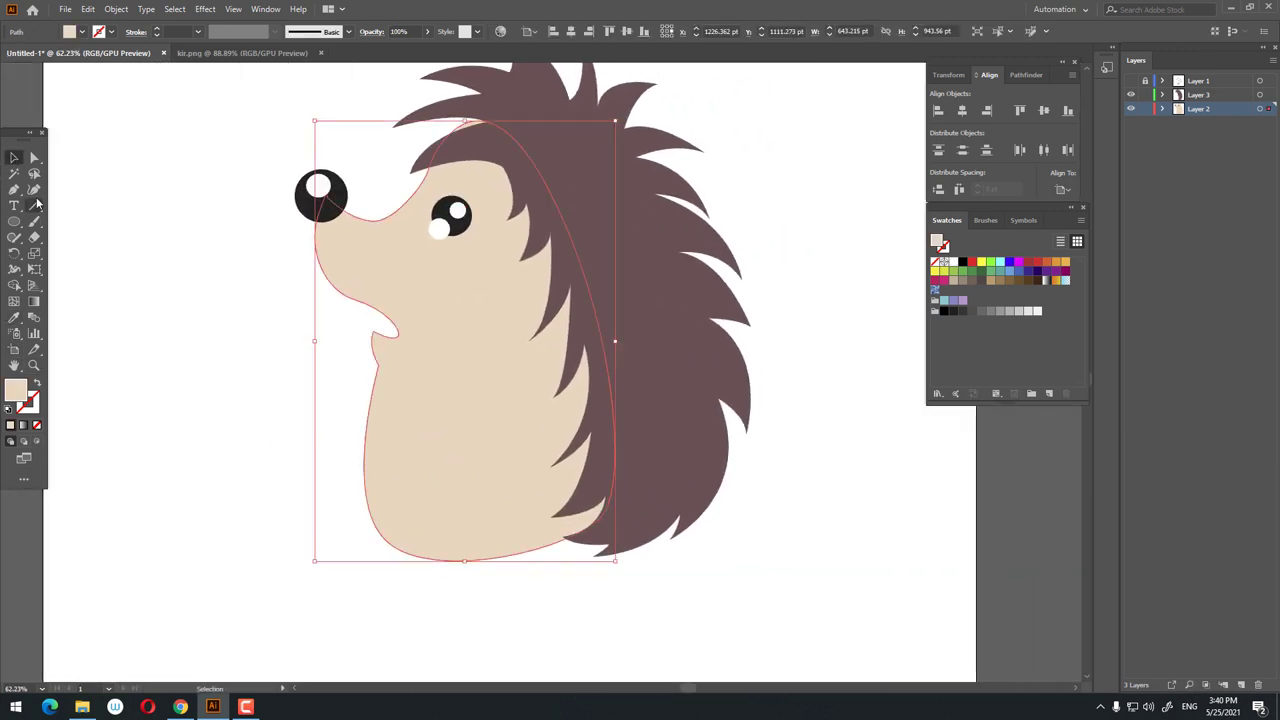
Reshape the body outline by moving its lower-left, lower-right, back and top anchors.
{"action": "left_click", "coordinate": [34, 189]}
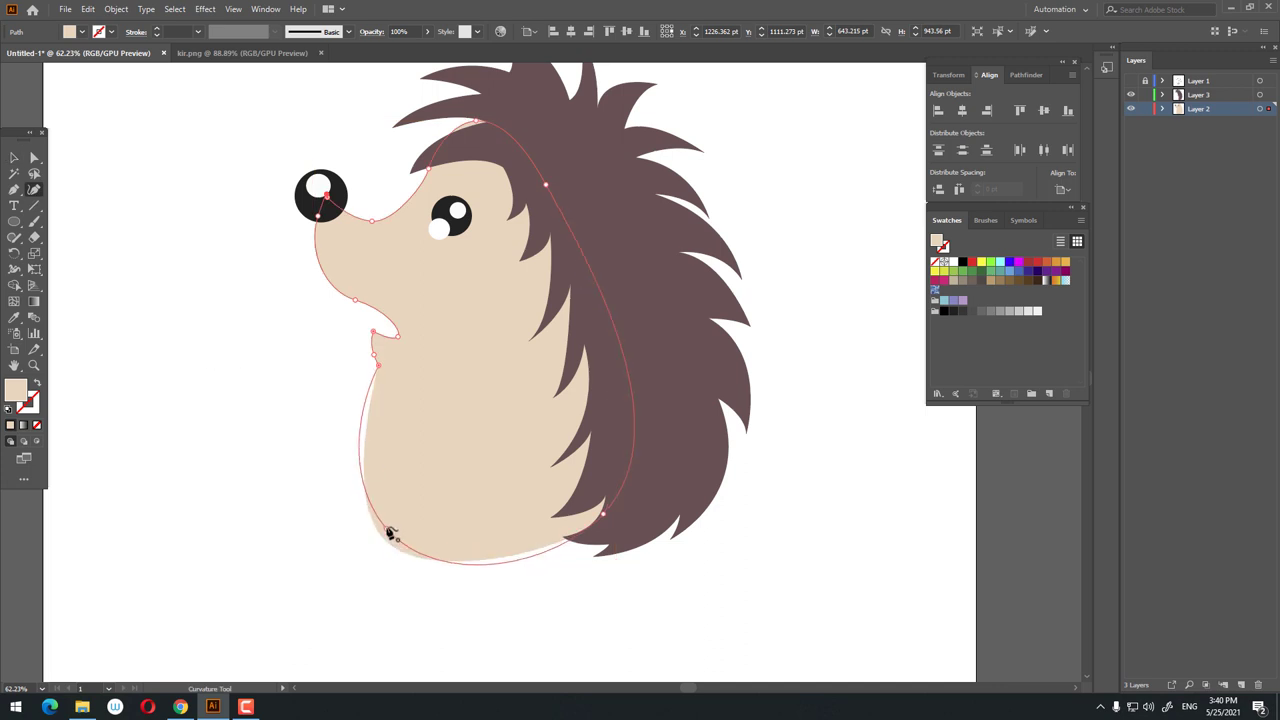
{"action": "left_click_drag", "start_coordinate": [390, 543], "coordinate": [392, 521]}
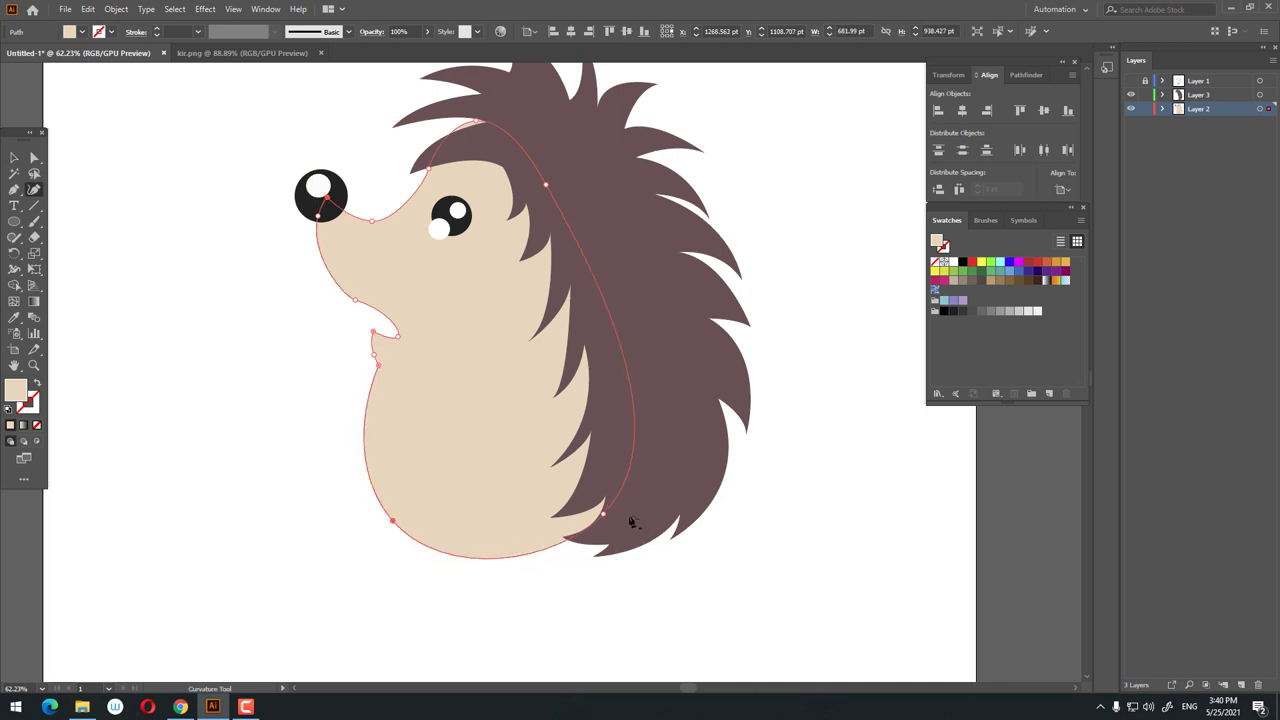
{"action": "left_click_drag", "start_coordinate": [604, 514], "coordinate": [652, 512]}
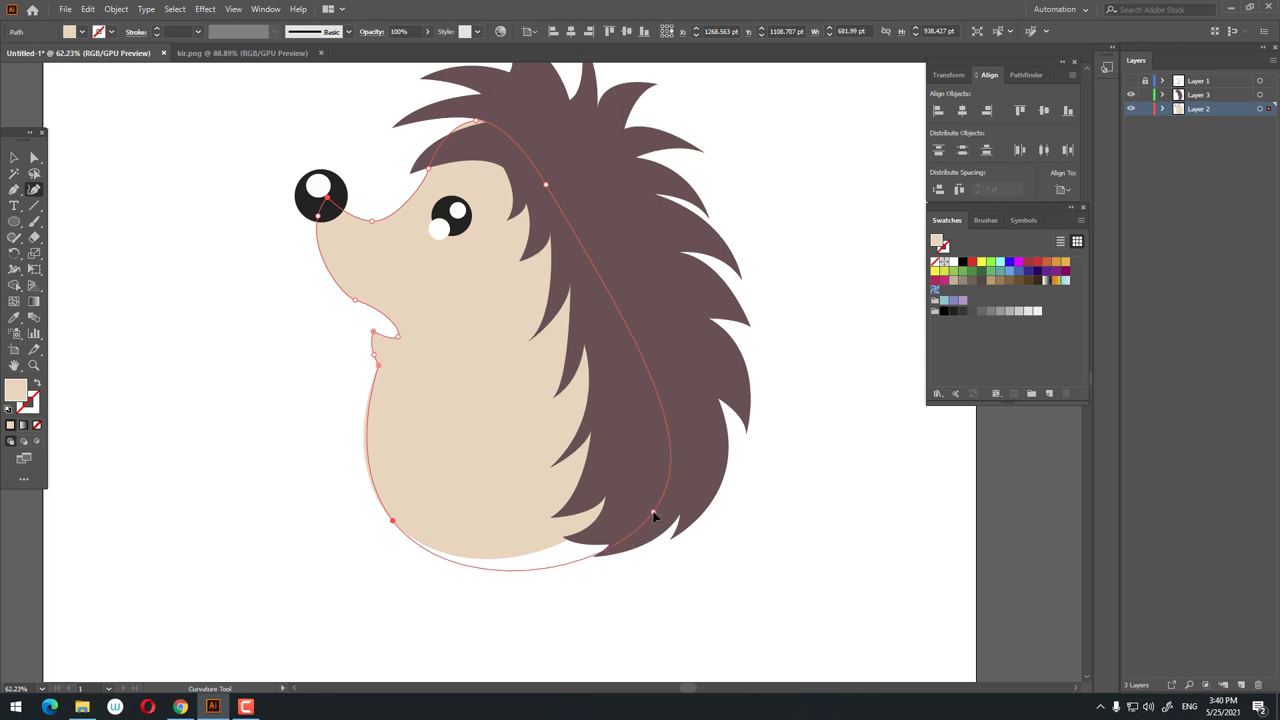
{"action": "left_click_drag", "start_coordinate": [566, 385], "coordinate": [630, 438]}
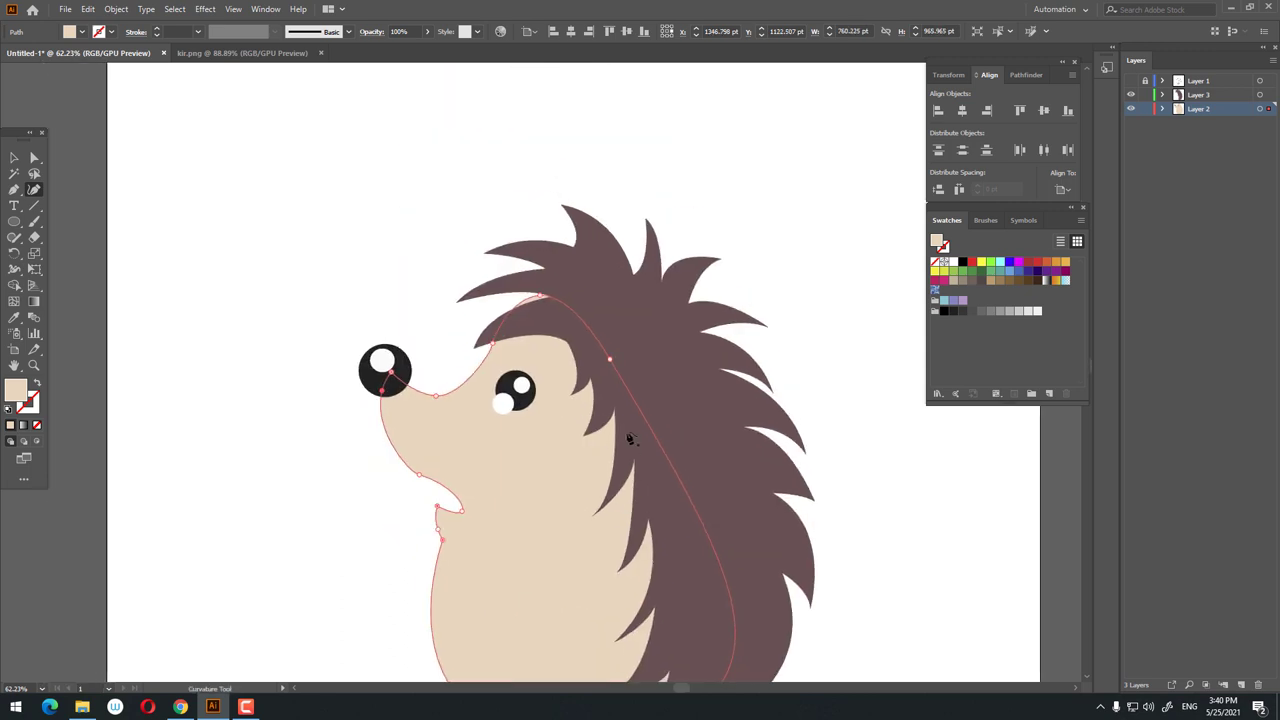
{"action": "left_click_drag", "start_coordinate": [611, 362], "coordinate": [649, 348]}
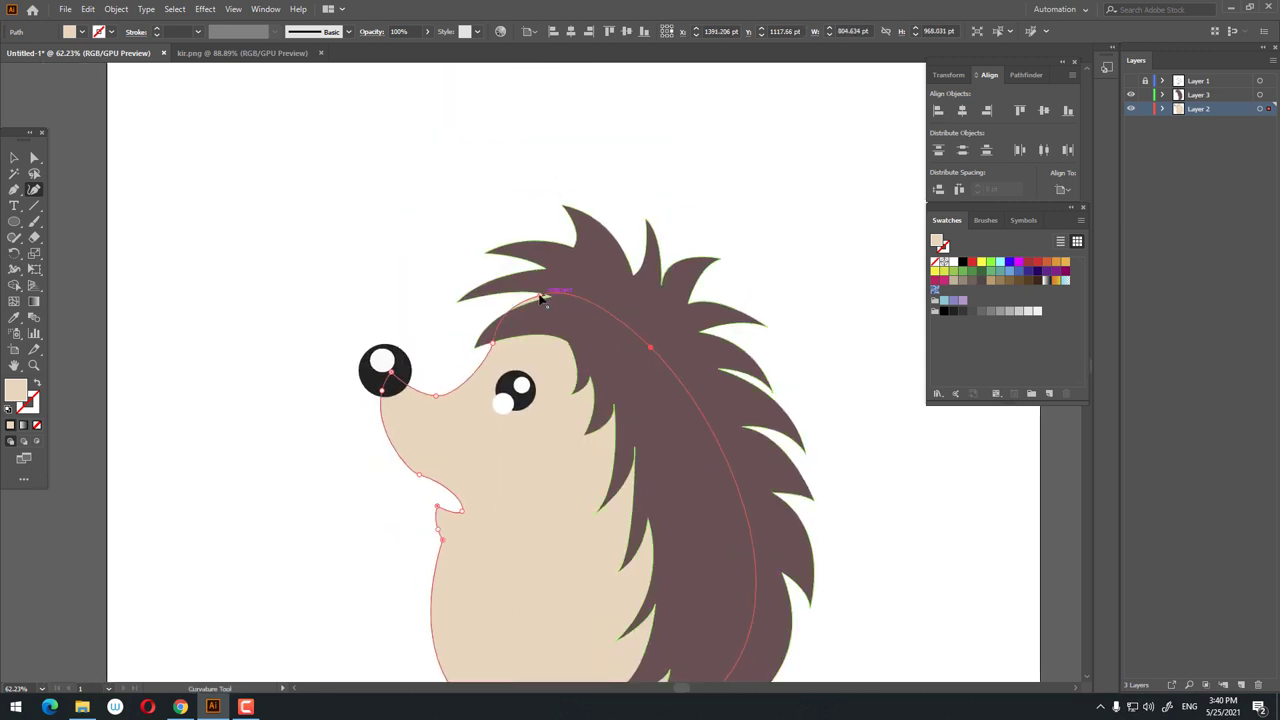
{"action": "left_click_drag", "start_coordinate": [540, 298], "coordinate": [561, 299]}
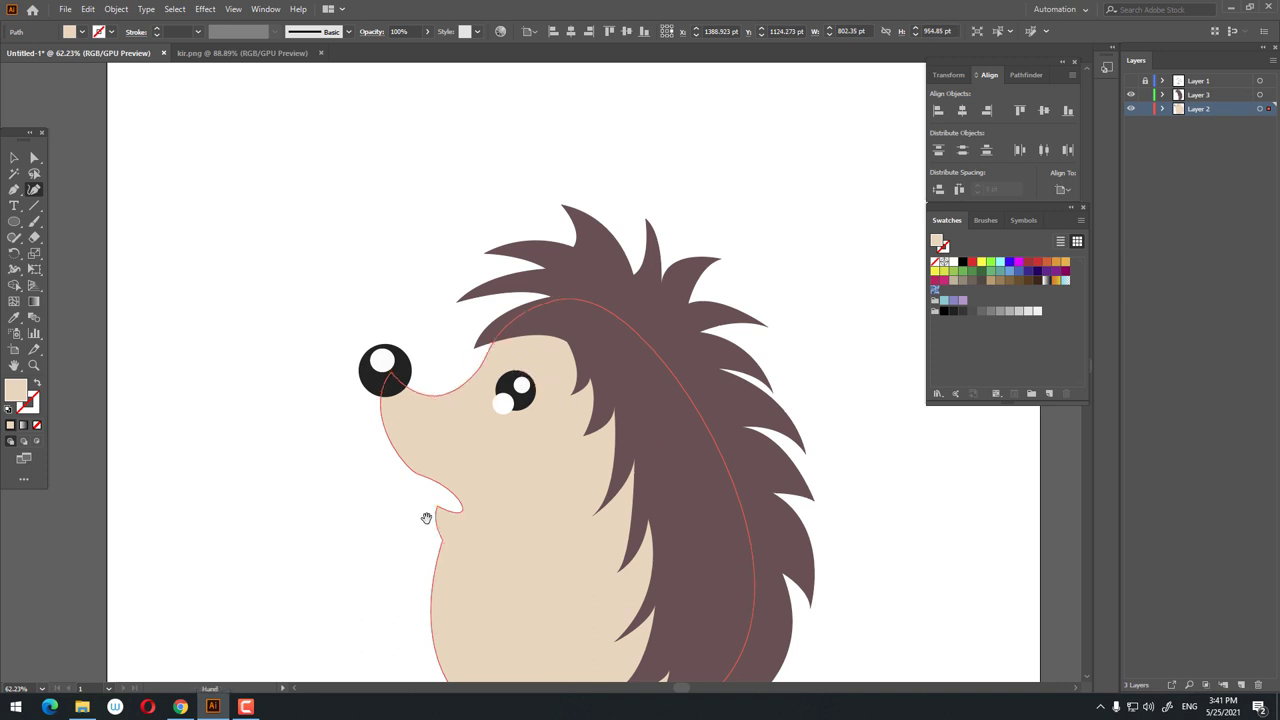
Zoom in on the chin and drag its anchor and handle into a smooth curve.
{"action": "left_click_drag", "start_coordinate": [426, 517], "coordinate": [443, 366]}
{"action": "key", "text": "z"}
{"action": "left_click", "coordinate": [452, 380]}
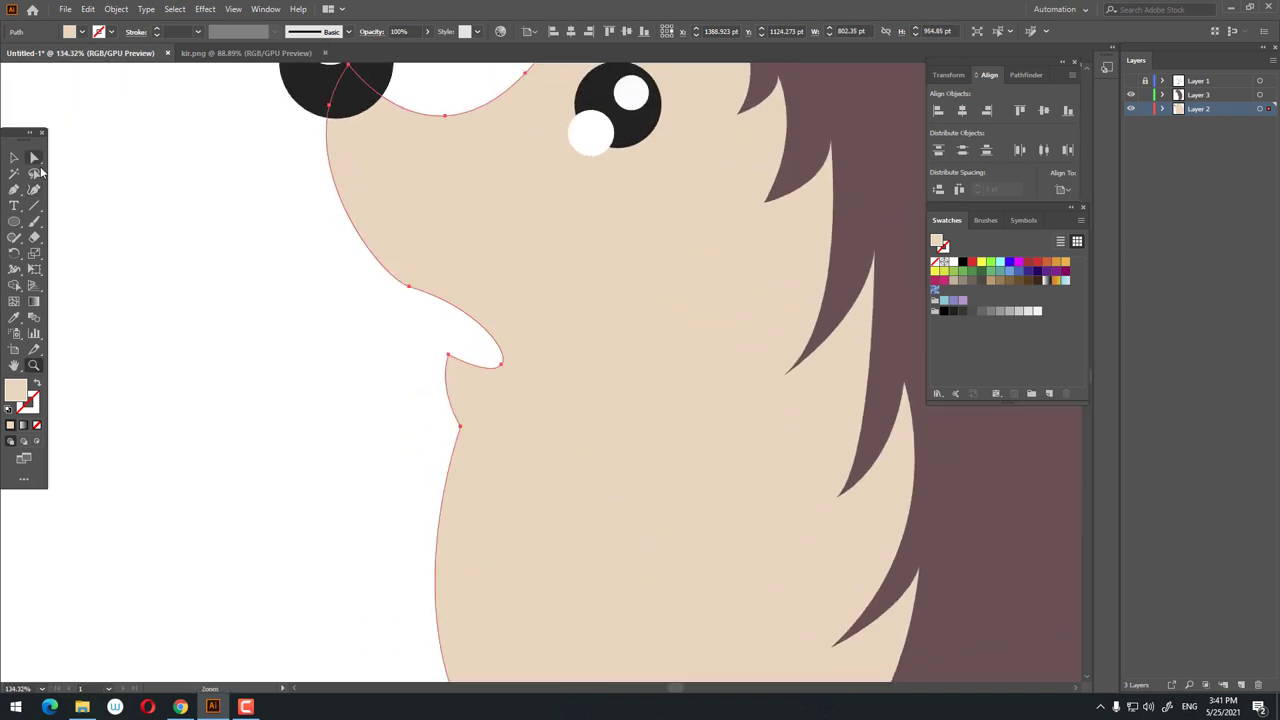
{"action": "key", "text": "a"}
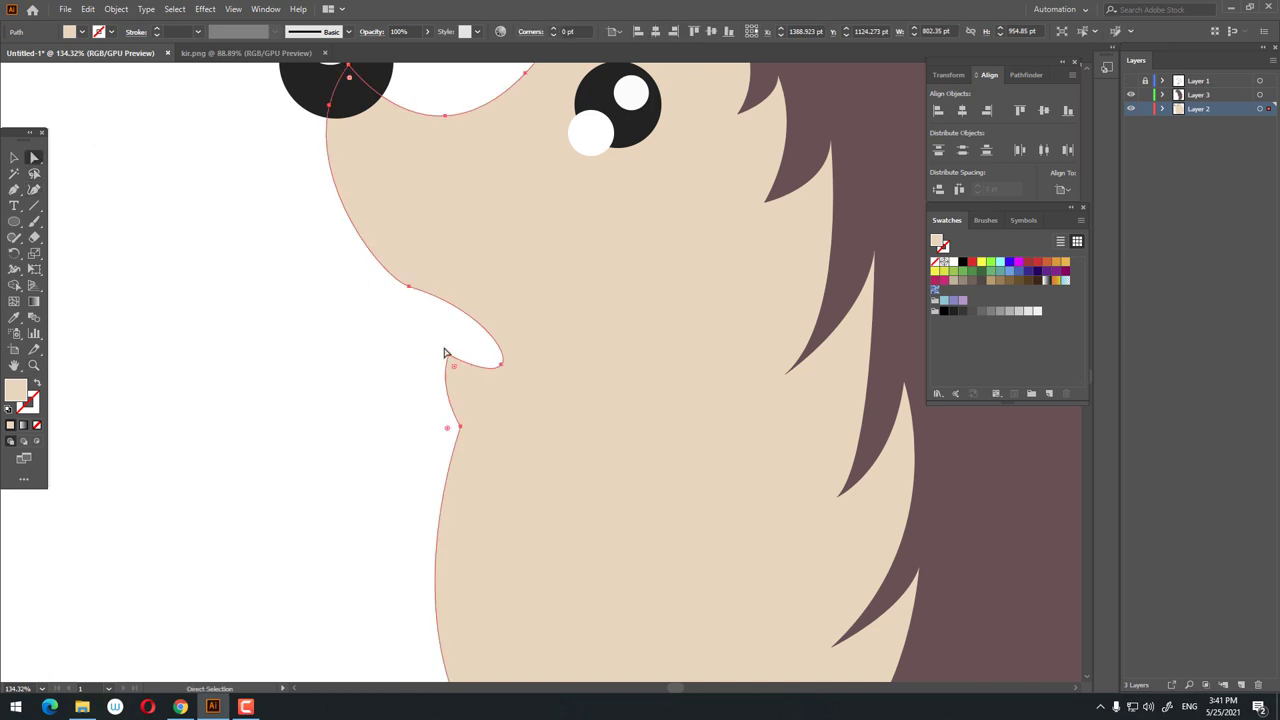
{"action": "left_click_drag", "start_coordinate": [452, 366], "coordinate": [445, 368]}
{"action": "key", "text": "z"}
{"action": "mouse_move", "coordinate": [420, 297]}
{"action": "left_mouse_down"}
{"action": "mouse_move", "coordinate": [338, 357]}
{"action": "mouse_move", "coordinate": [400, 371]}
{"action": "left_mouse_up"}
{"action": "key", "text": "a"}
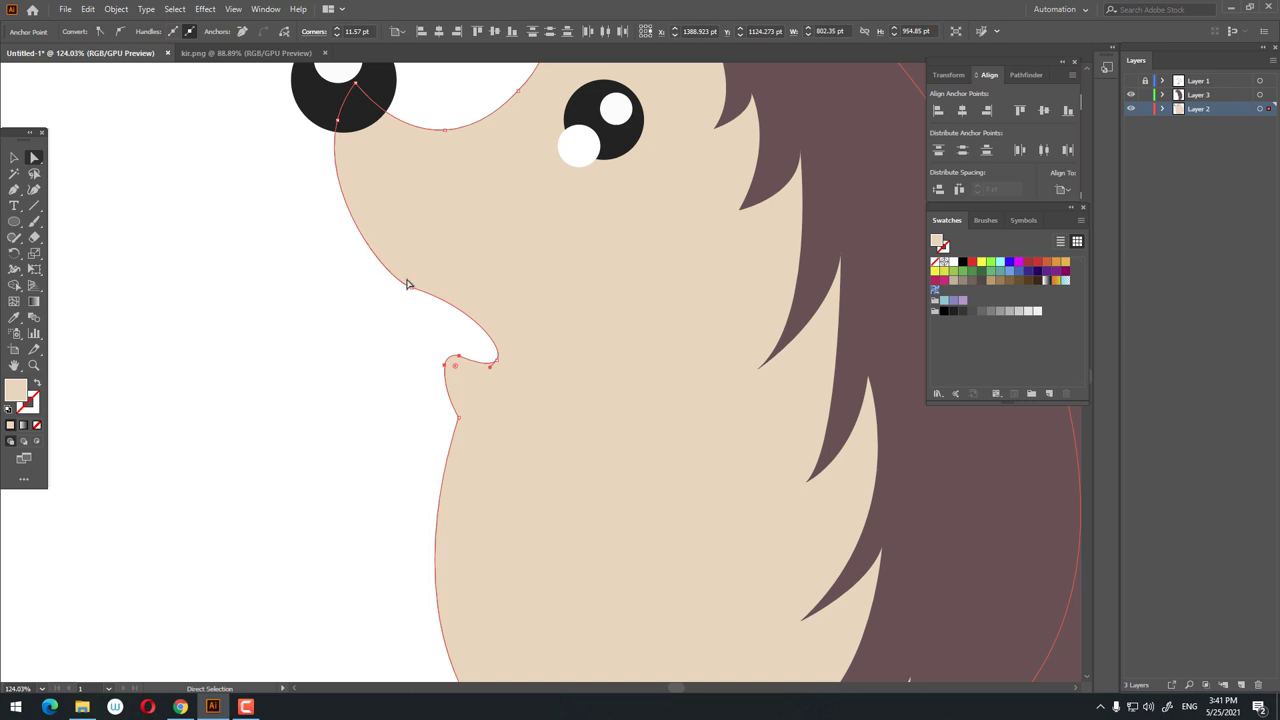
{"action": "left_click_drag", "start_coordinate": [407, 284], "coordinate": [412, 287]}
{"action": "mouse_move", "coordinate": [476, 311]}
{"action": "left_mouse_down"}
{"action": "mouse_move", "coordinate": [228, 286]}
{"action": "mouse_move", "coordinate": [328, 311]}
{"action": "mouse_move", "coordinate": [337, 337]}
{"action": "mouse_move", "coordinate": [370, 318]}
{"action": "mouse_move", "coordinate": [226, 297]}
{"action": "mouse_move", "coordinate": [429, 354]}
{"action": "mouse_move", "coordinate": [534, 409]}
{"action": "mouse_move", "coordinate": [641, 436]}
{"action": "left_mouse_up"}
Show the sketch and trace a closed foot shape below the body with the Pen tool.
{"action": "left_click", "coordinate": [1131, 82]}
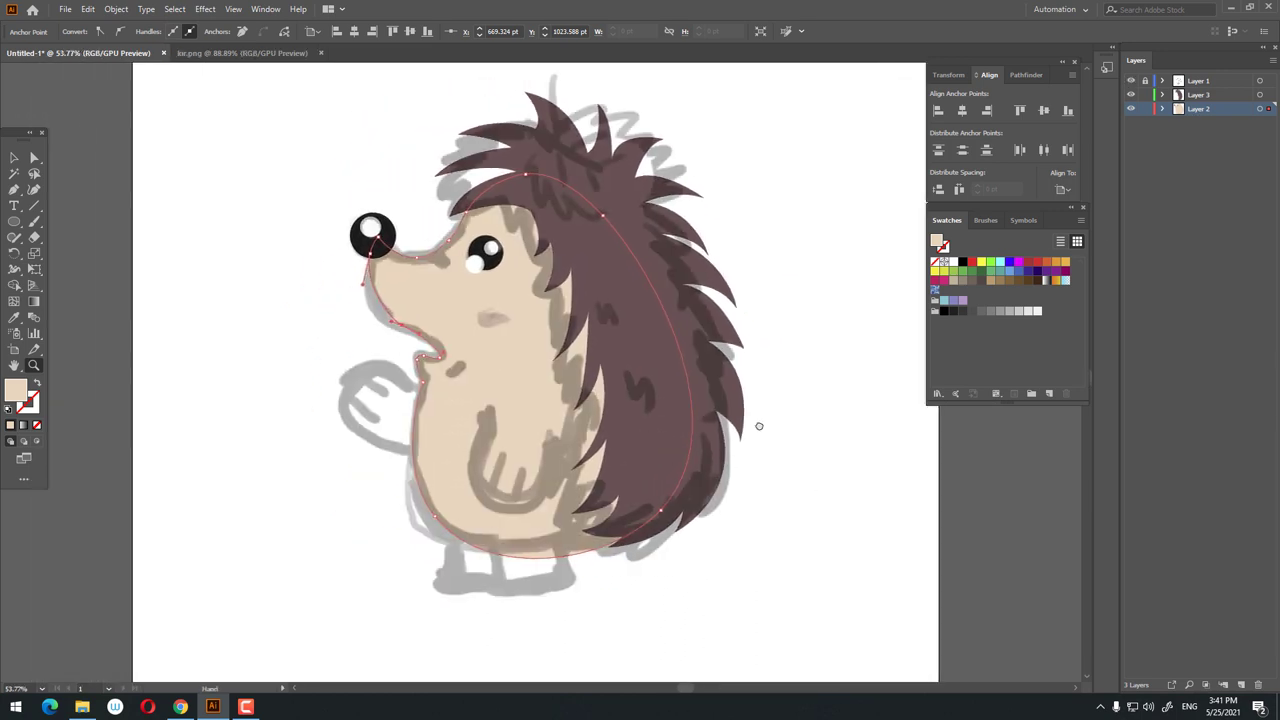
{"action": "left_click_drag", "start_coordinate": [757, 423], "coordinate": [606, 557]}
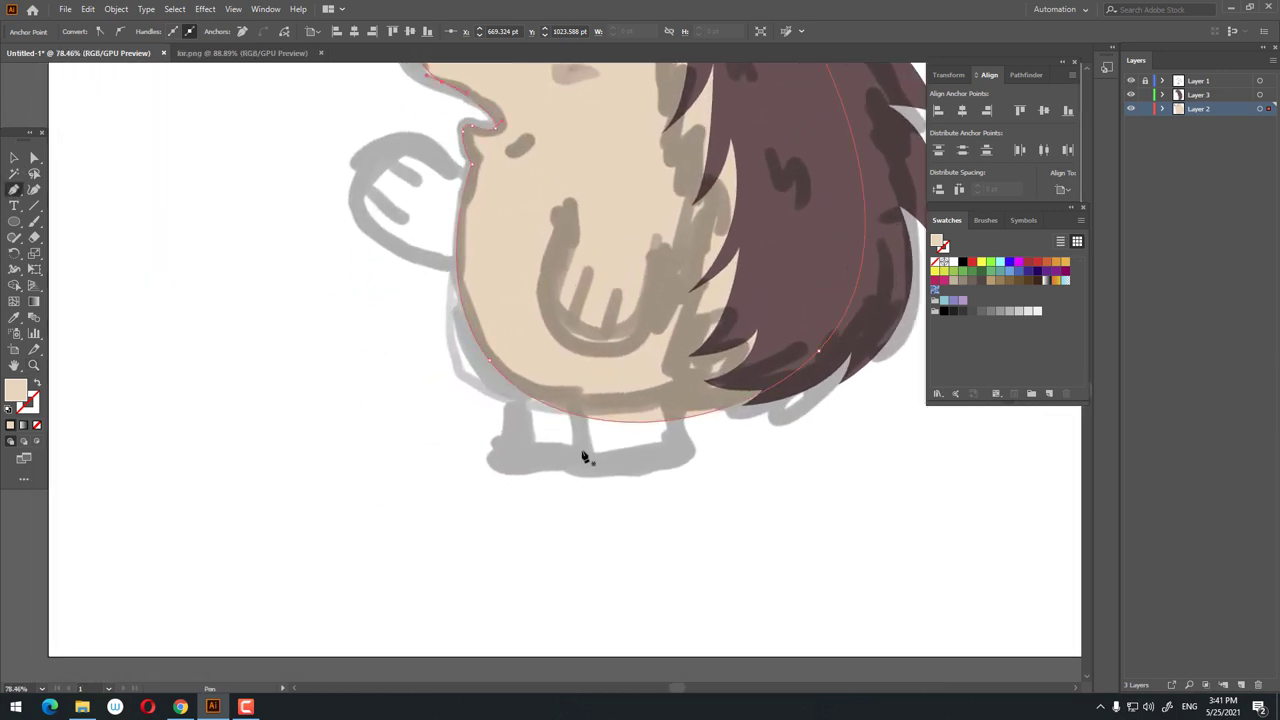
{"action": "left_click", "coordinate": [585, 390]}
{"action": "left_click", "coordinate": [584, 452]}
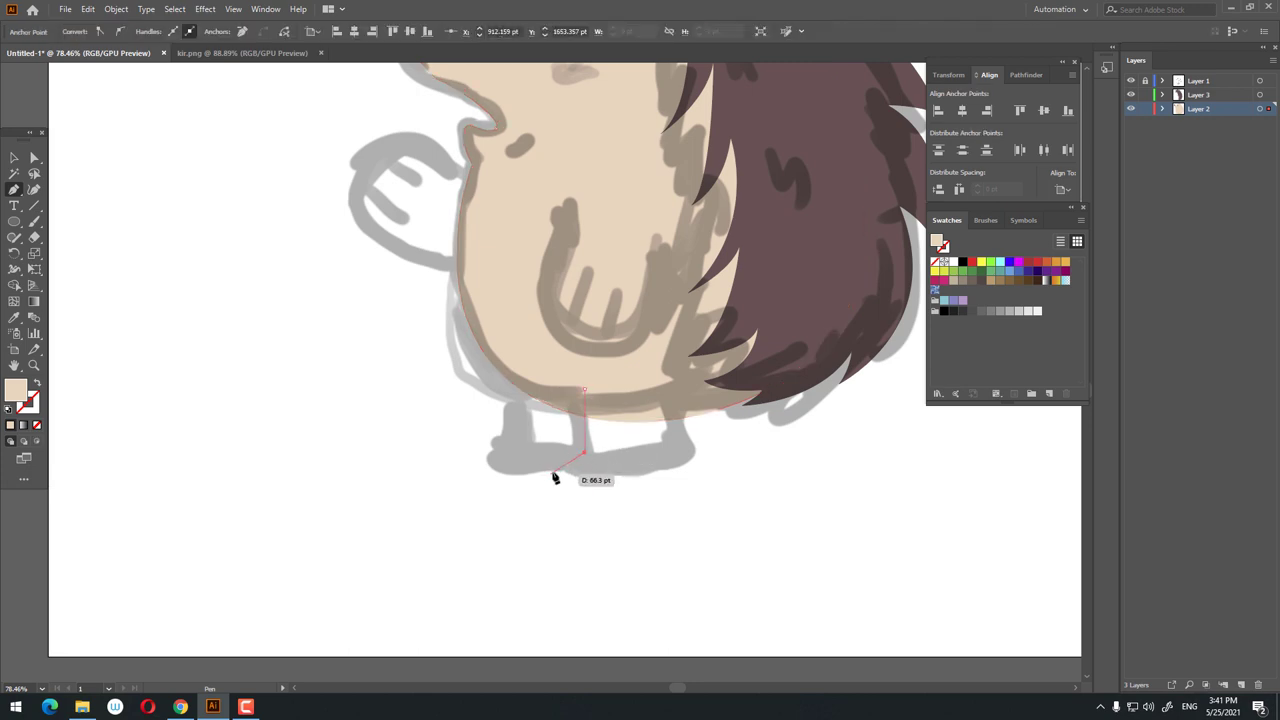
{"action": "left_click_drag", "start_coordinate": [552, 473], "coordinate": [529, 488]}
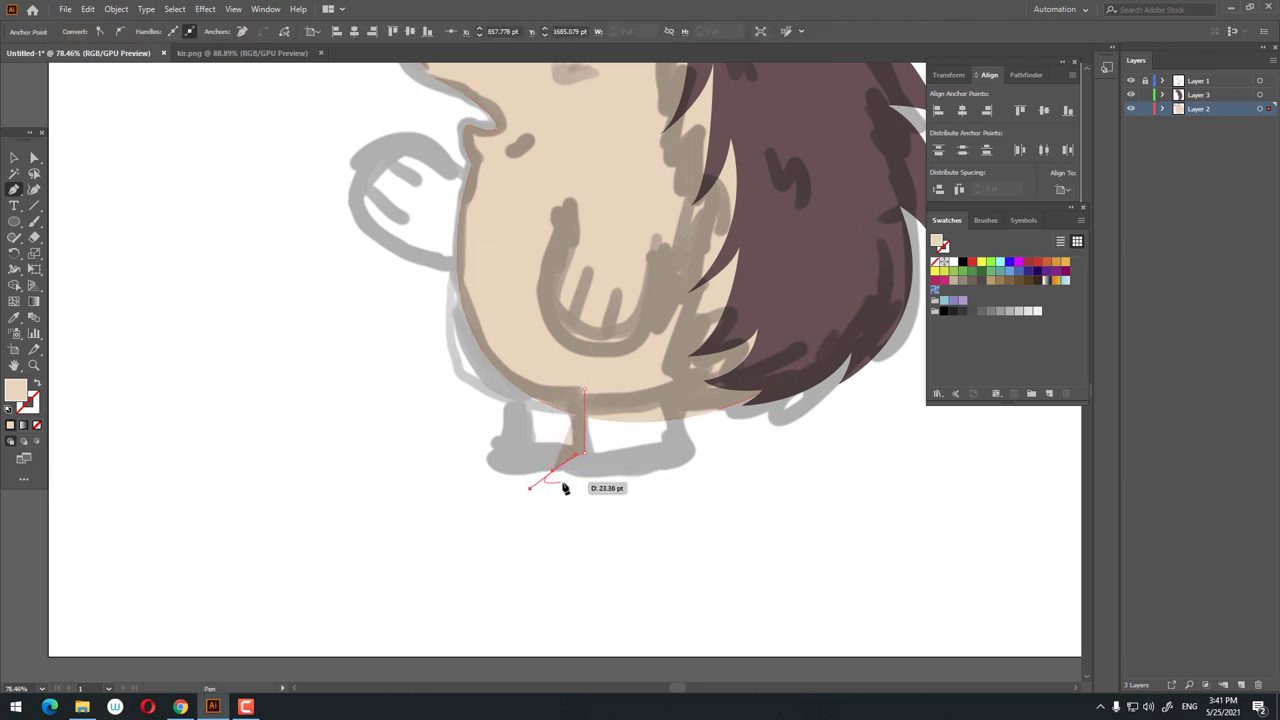
{"action": "left_click", "coordinate": [553, 481]}
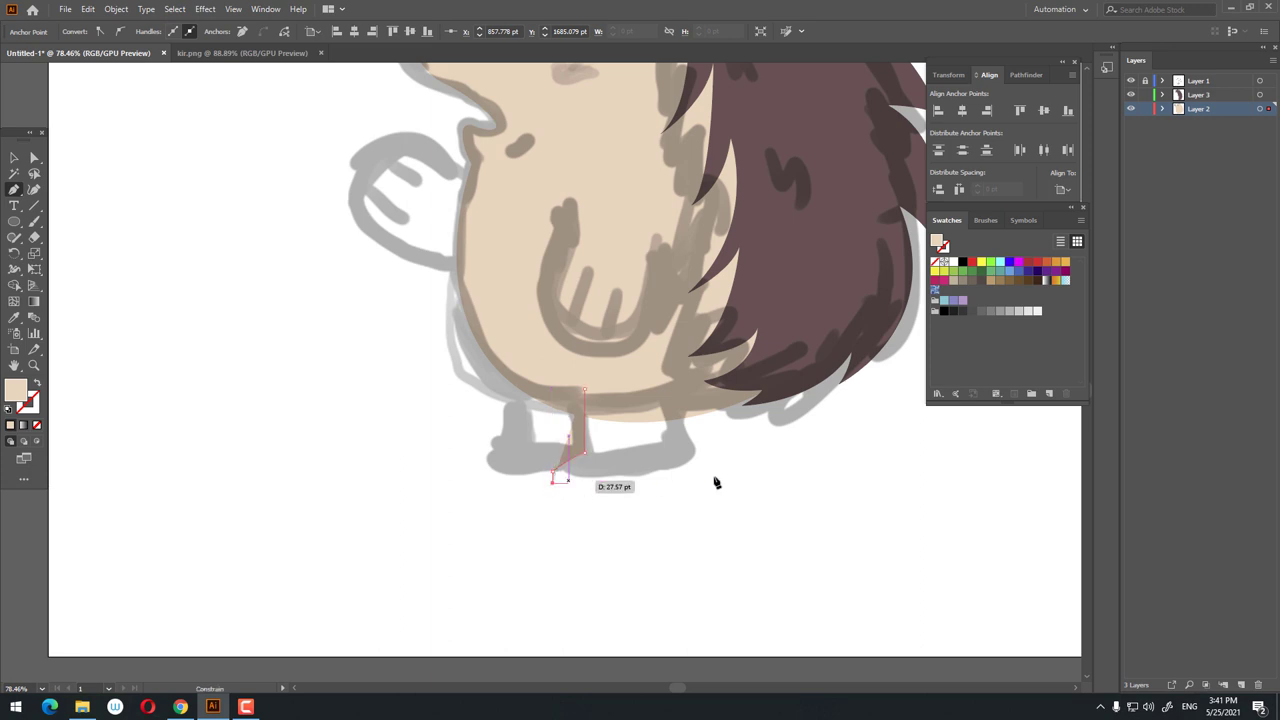
{"action": "left_click", "coordinate": [686, 479]}
{"action": "left_click", "coordinate": [688, 398]}
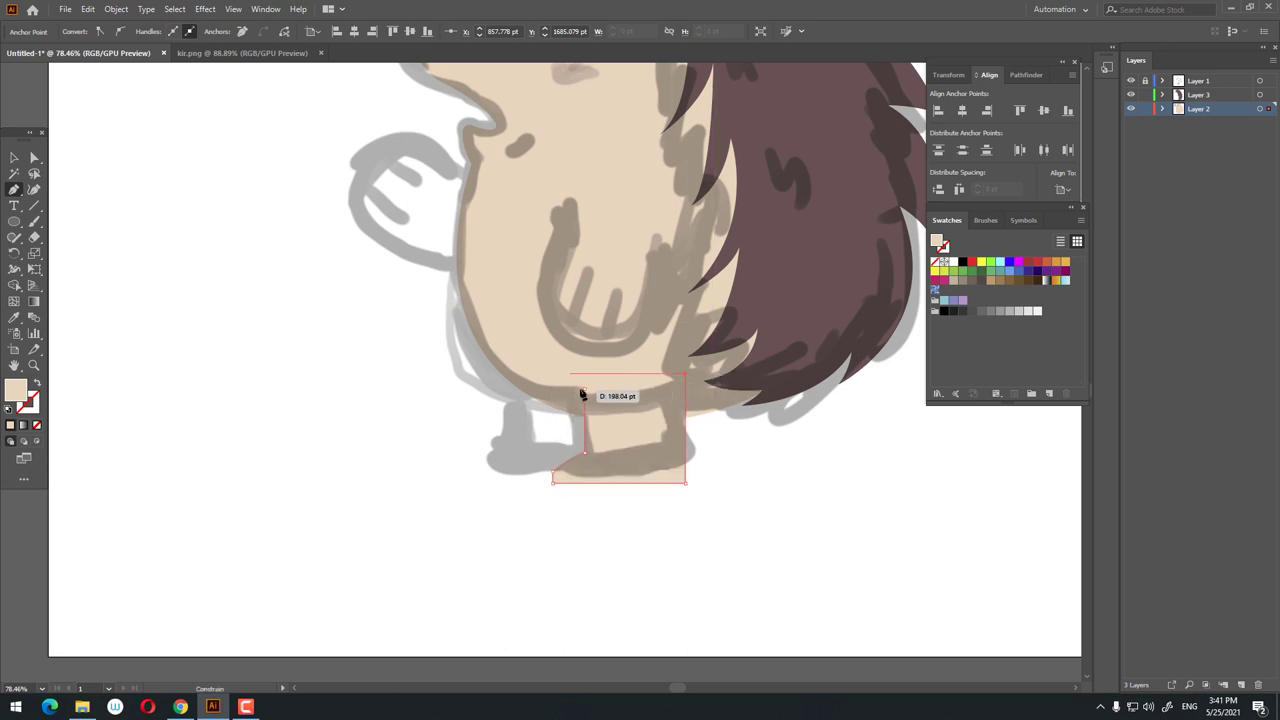
{"action": "left_click", "coordinate": [585, 390]}
Hide the sketch and round the foot's bottom-right and bottom-left corners.
{"action": "left_click", "coordinate": [657, 487]}
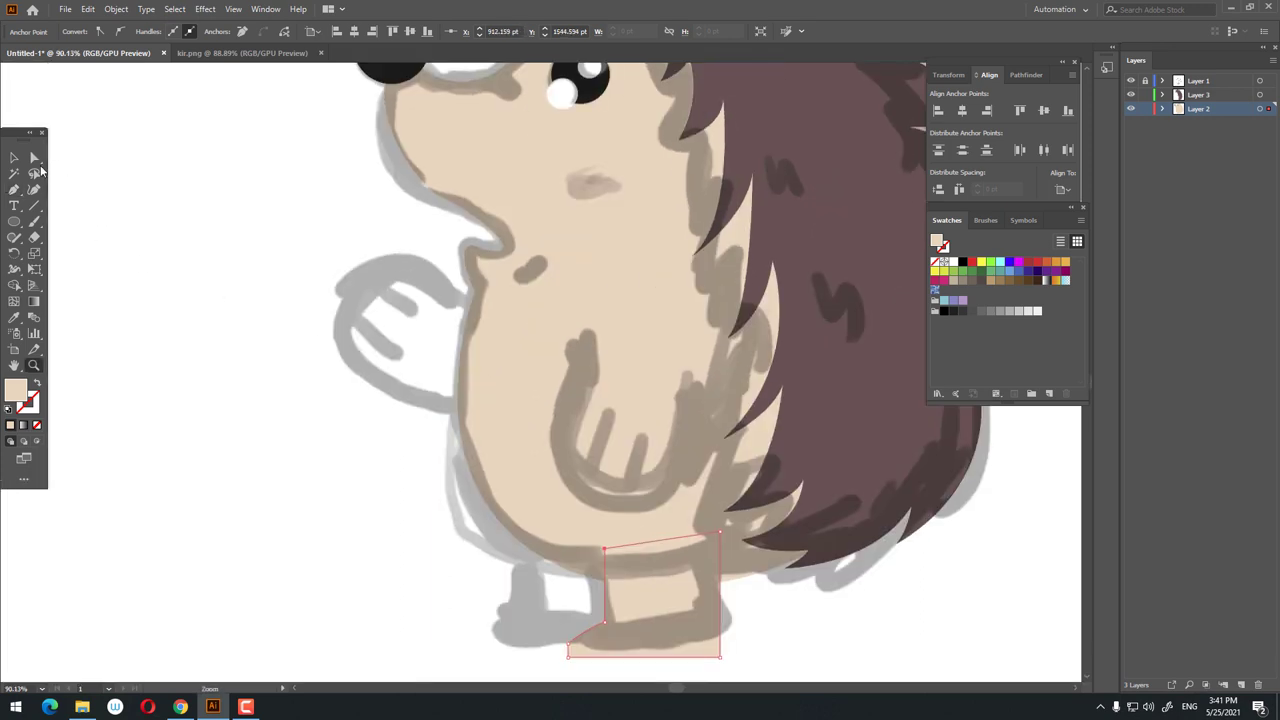
{"action": "left_click", "coordinate": [14, 157]}
{"action": "left_click", "coordinate": [1131, 80]}
{"action": "left_click", "coordinate": [33, 365]}
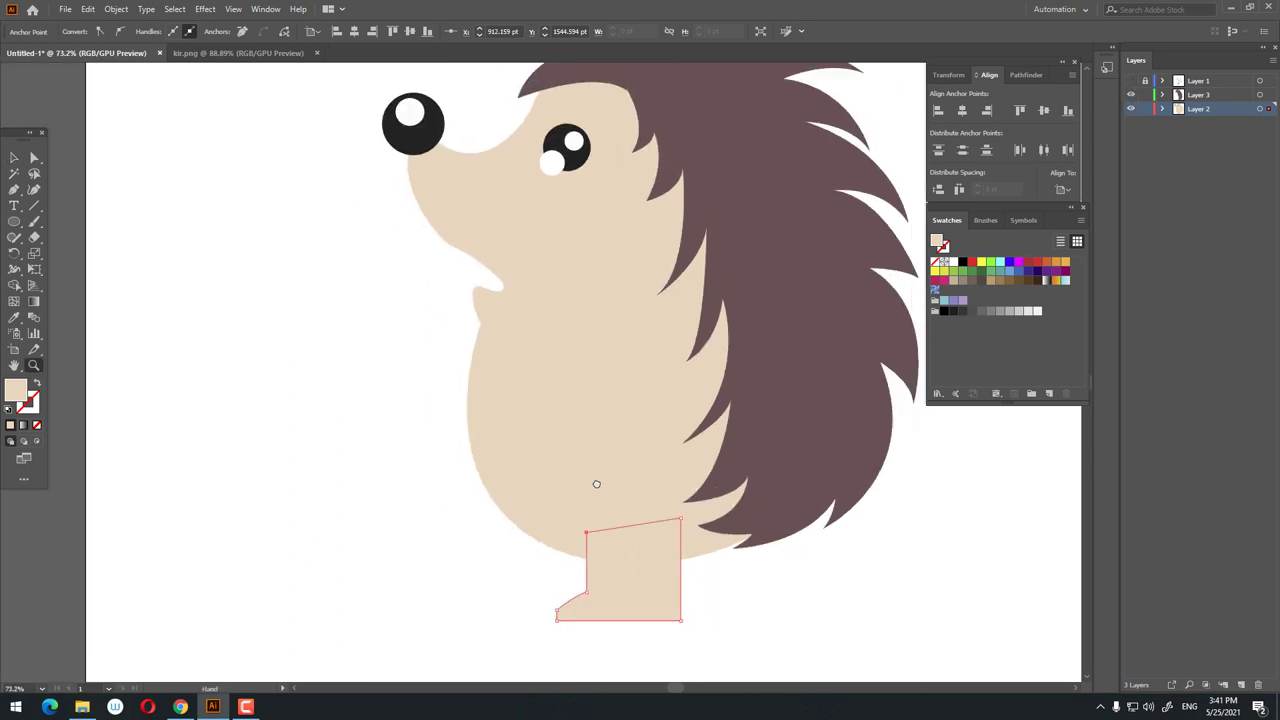
{"action": "left_click", "coordinate": [31, 157]}
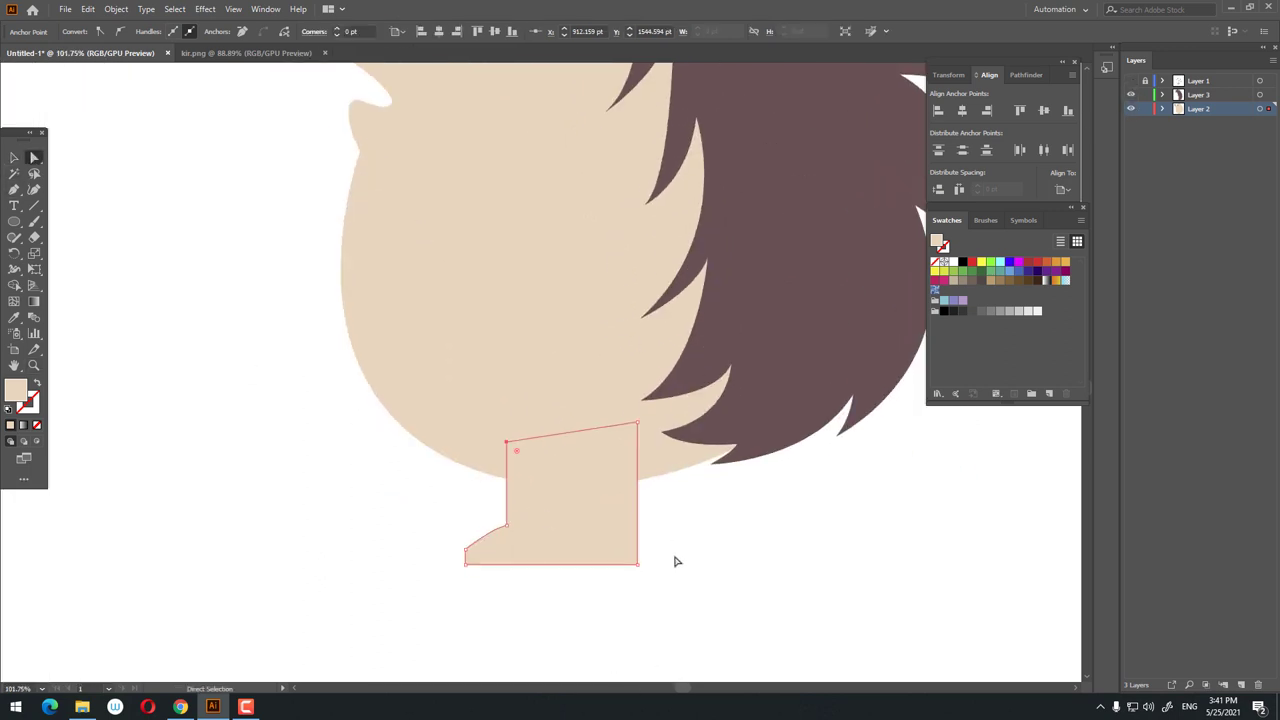
{"action": "left_click_drag", "start_coordinate": [604, 549], "coordinate": [600, 548]}
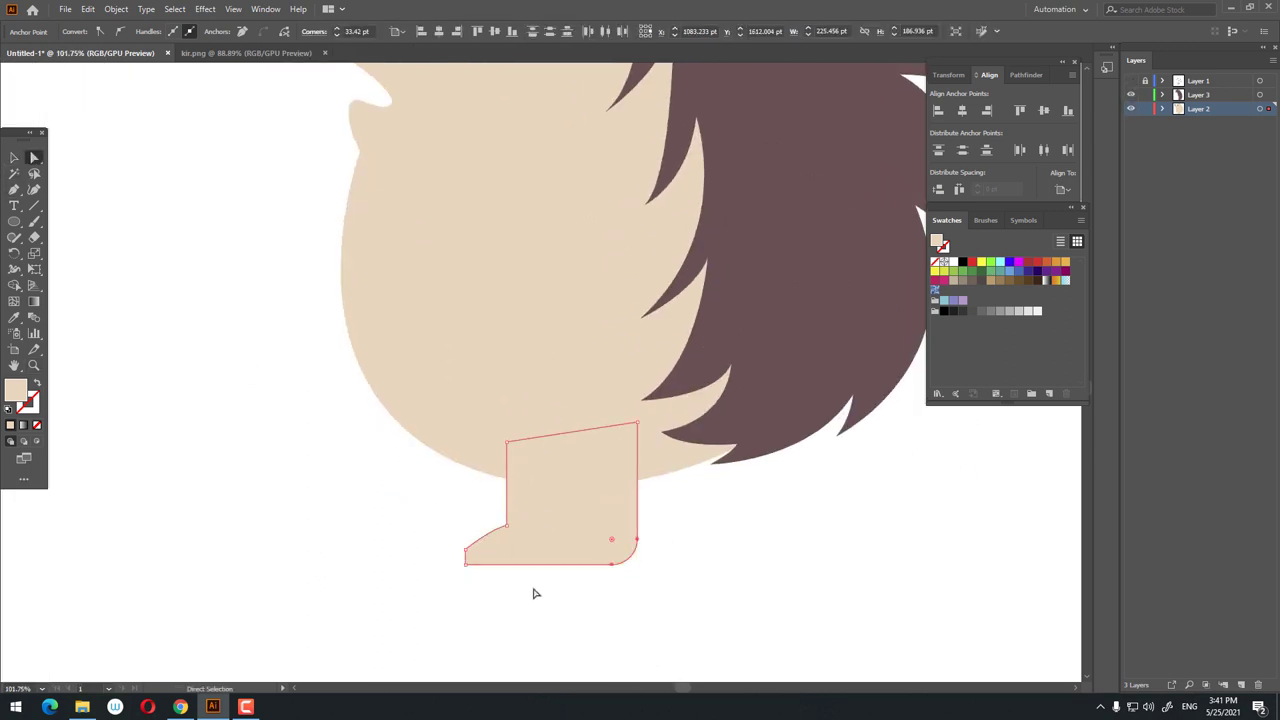
{"action": "left_click_drag", "start_coordinate": [537, 589], "coordinate": [419, 519]}
{"action": "left_click_drag", "start_coordinate": [480, 562], "coordinate": [520, 562]}
{"action": "left_click", "coordinate": [503, 523]}
Zoom out and adjust the foot's position under the hedgehog's body.
{"action": "left_click", "coordinate": [417, 506]}
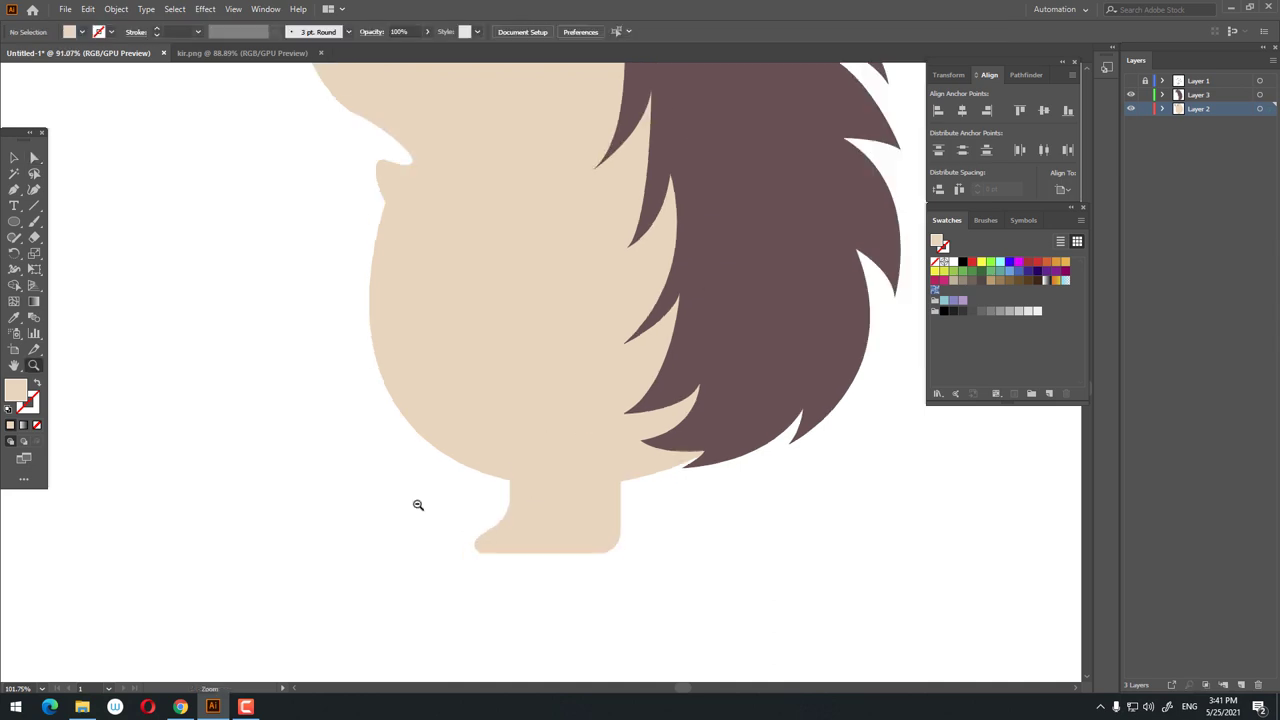
{"action": "scroll", "coordinate": [425, 540], "scroll_direction": "down", "scroll_amount": 5}
{"action": "left_click", "coordinate": [17, 160]}
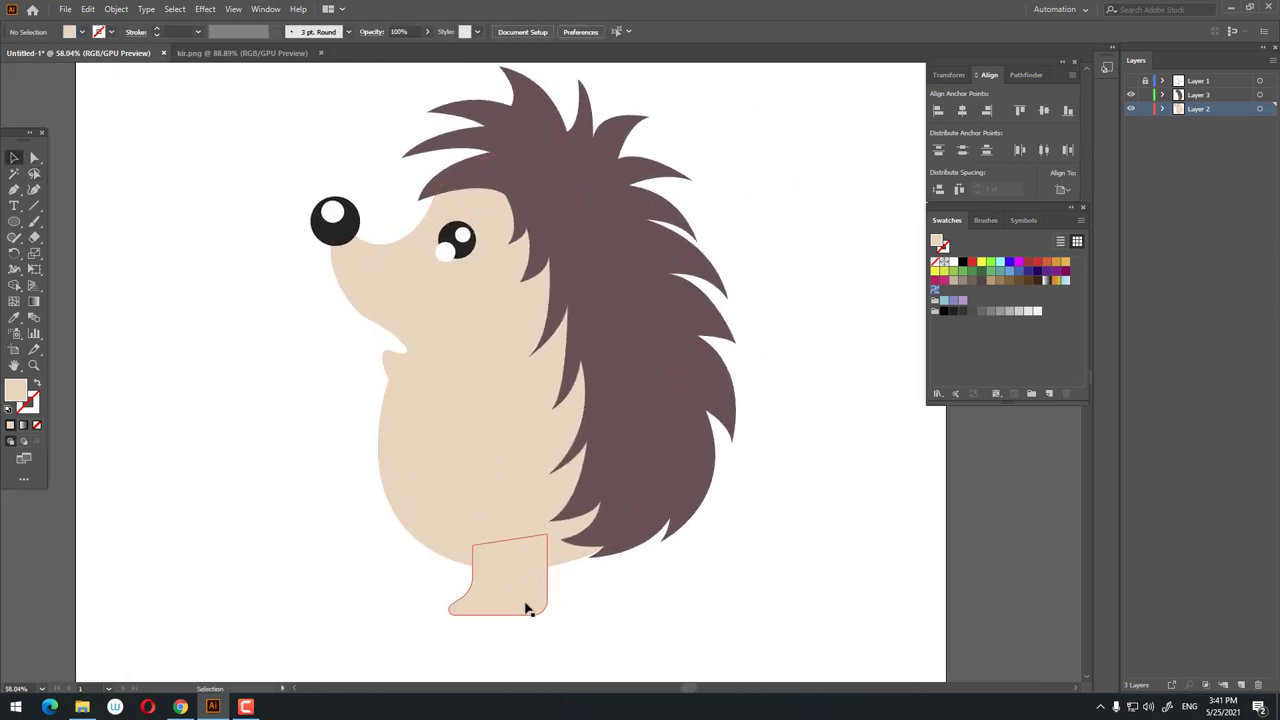
{"action": "left_click_drag", "start_coordinate": [526, 606], "coordinate": [543, 600]}
{"action": "left_click_drag", "start_coordinate": [645, 637], "coordinate": [652, 648]}
{"action": "left_click", "coordinate": [569, 608]}
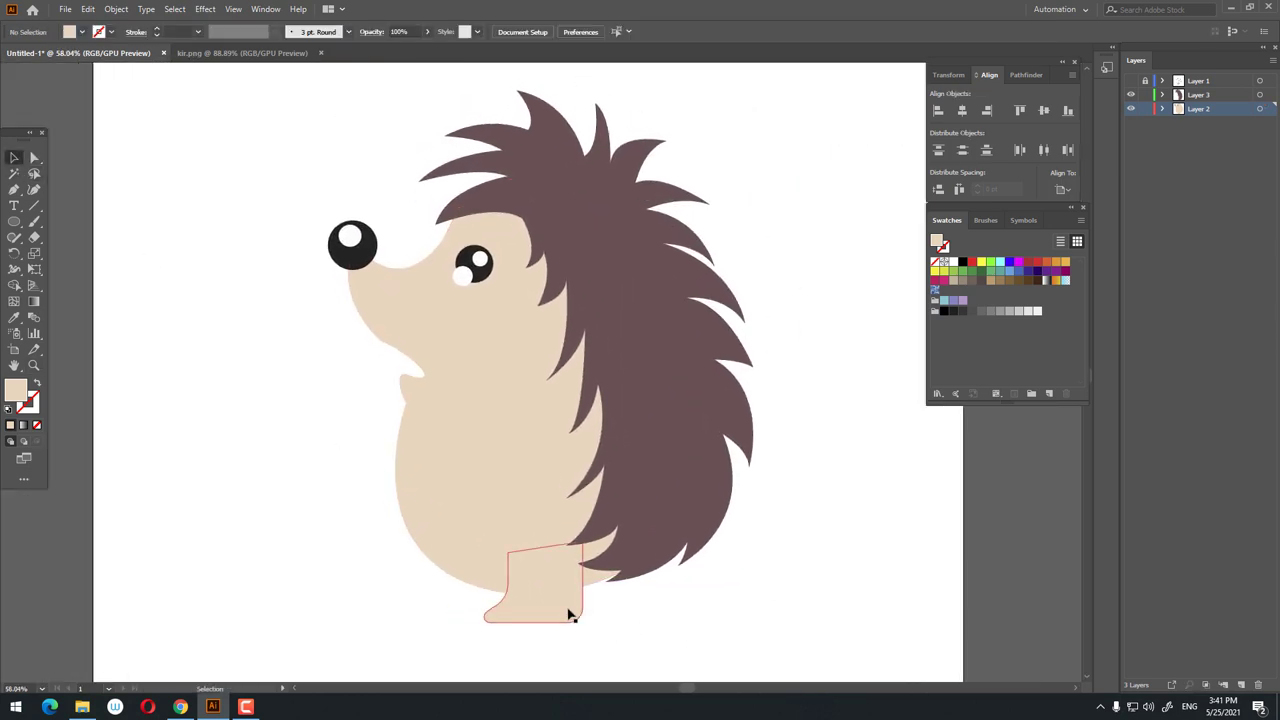
Copy the foot, paste it in front, and move the copy to the left.
{"action": "left_click", "coordinate": [88, 8]}
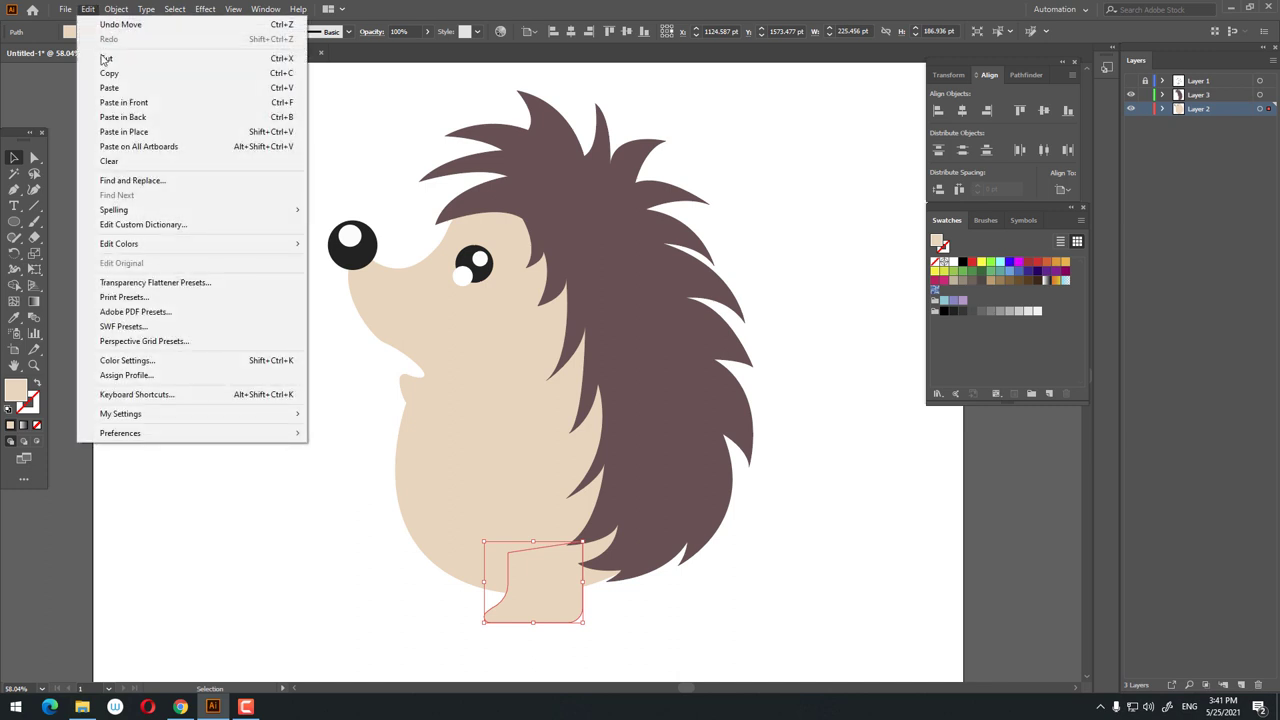
{"action": "left_click", "coordinate": [110, 73]}
{"action": "left_click", "coordinate": [88, 8]}
{"action": "left_click", "coordinate": [124, 102]}
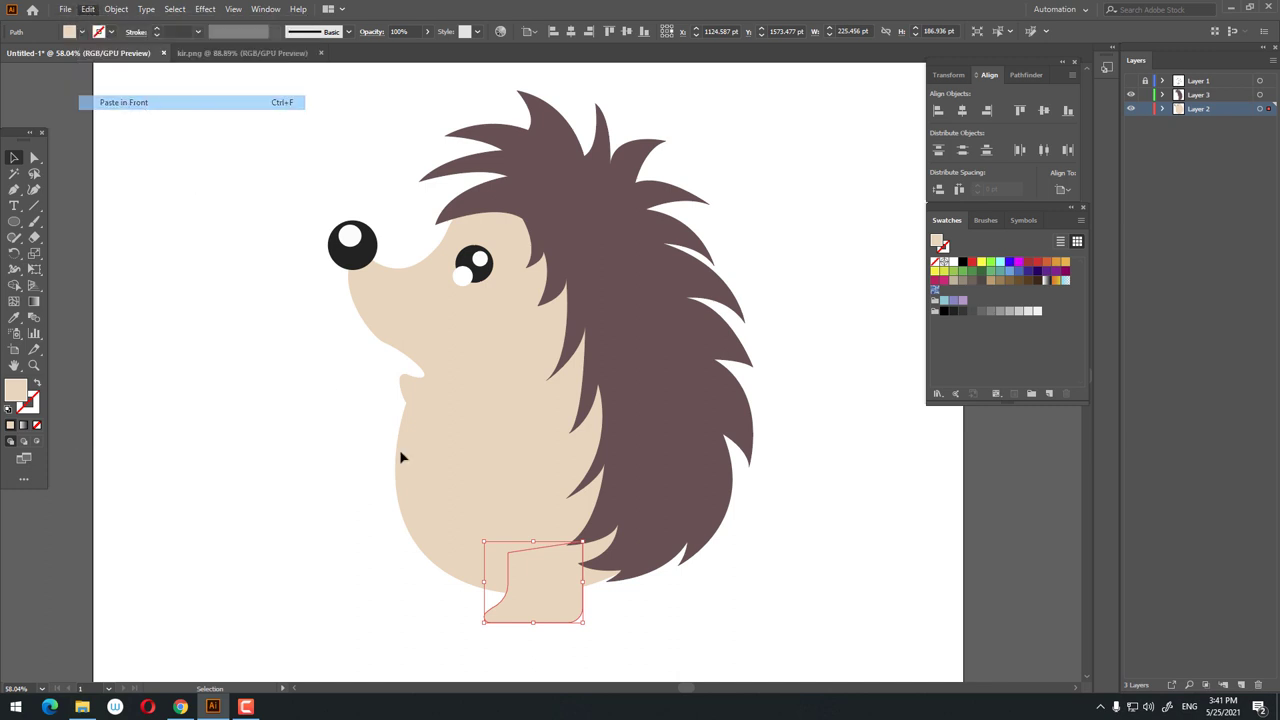
{"action": "left_click_drag", "start_coordinate": [550, 600], "coordinate": [491, 600]}
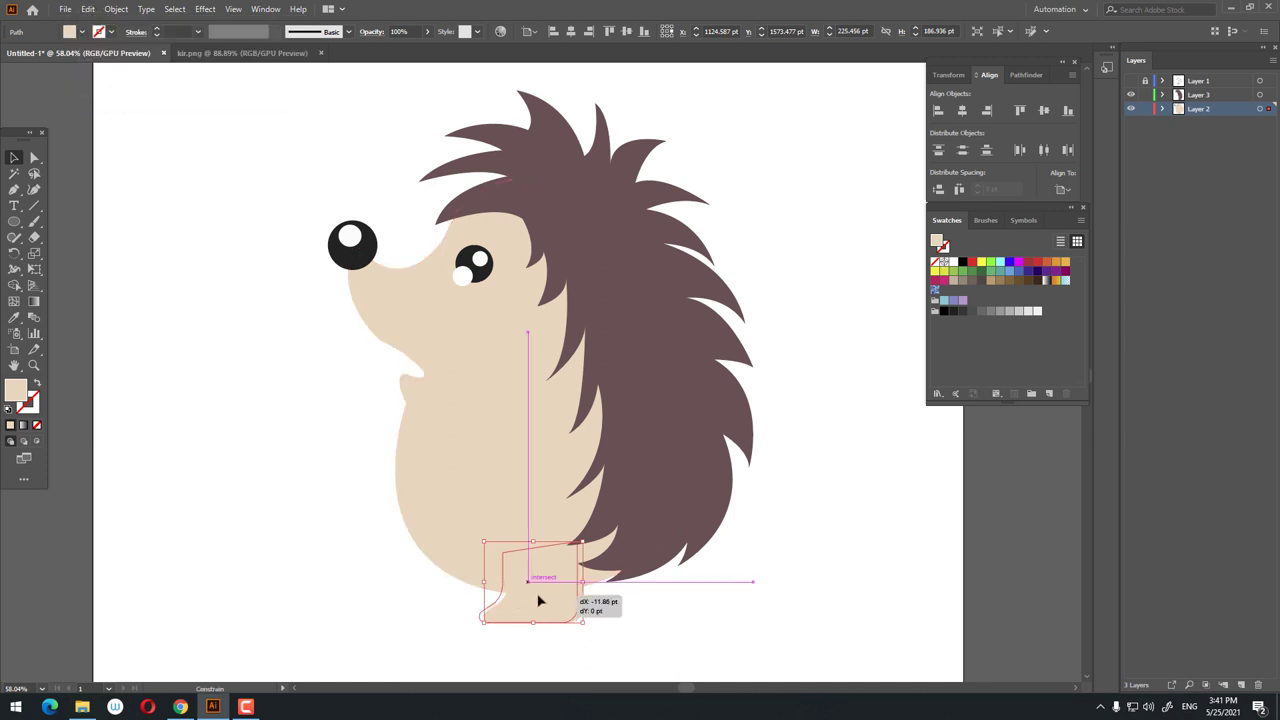
Give the copied foot a darker tan fill and send it backward behind the body.
{"action": "double_click", "coordinate": [14, 393]}
{"action": "left_click", "coordinate": [763, 163]}
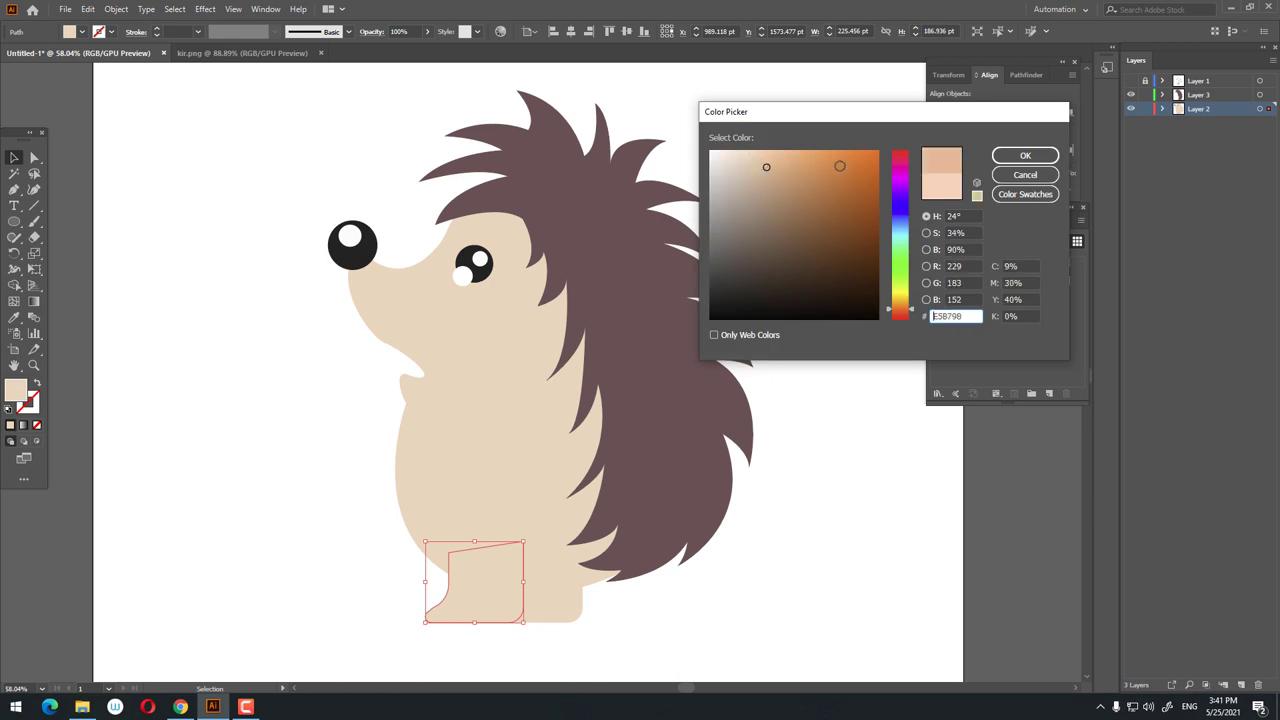
{"action": "left_click", "coordinate": [1025, 155]}
{"action": "right_click", "coordinate": [491, 588]}
{"action": "left_click", "coordinate": [700, 545]}
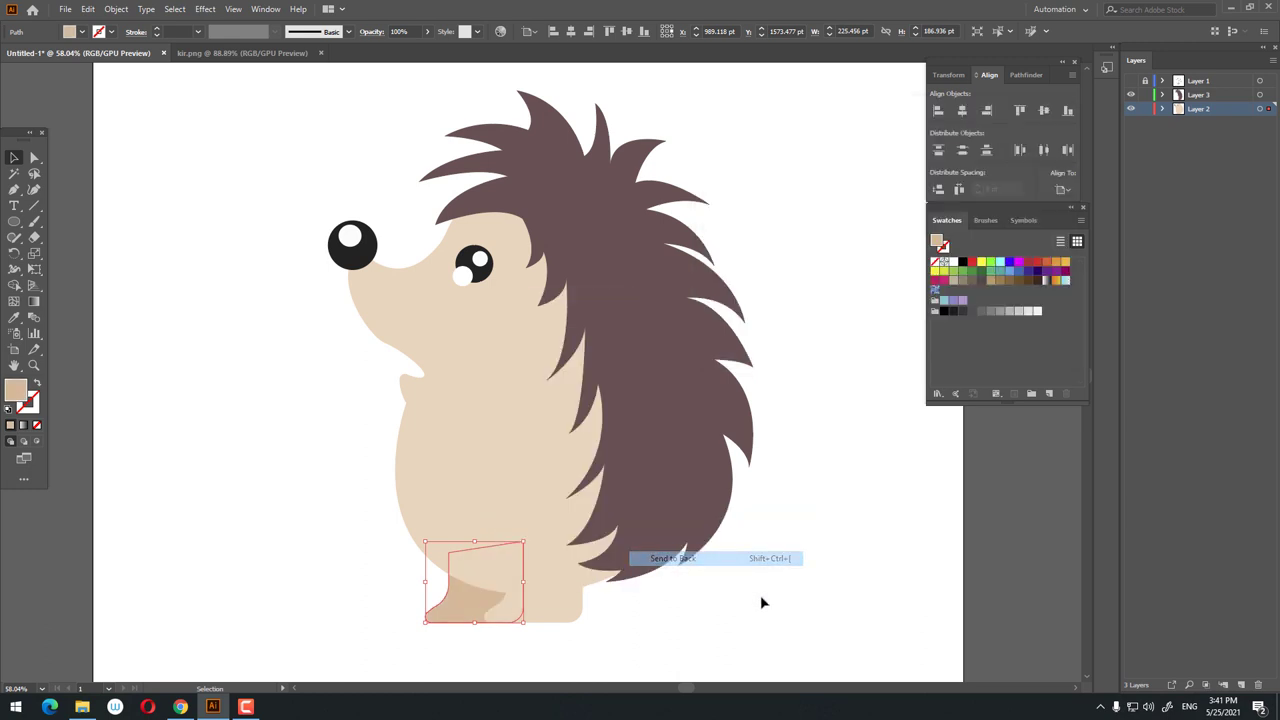
{"action": "left_click", "coordinate": [763, 600]}
{"action": "key", "text": "z"}
{"action": "mouse_move", "coordinate": [770, 580]}
{"action": "left_mouse_down"}
{"action": "mouse_move", "coordinate": [699, 633]}
{"action": "mouse_move", "coordinate": [740, 633]}
{"action": "left_mouse_up"}
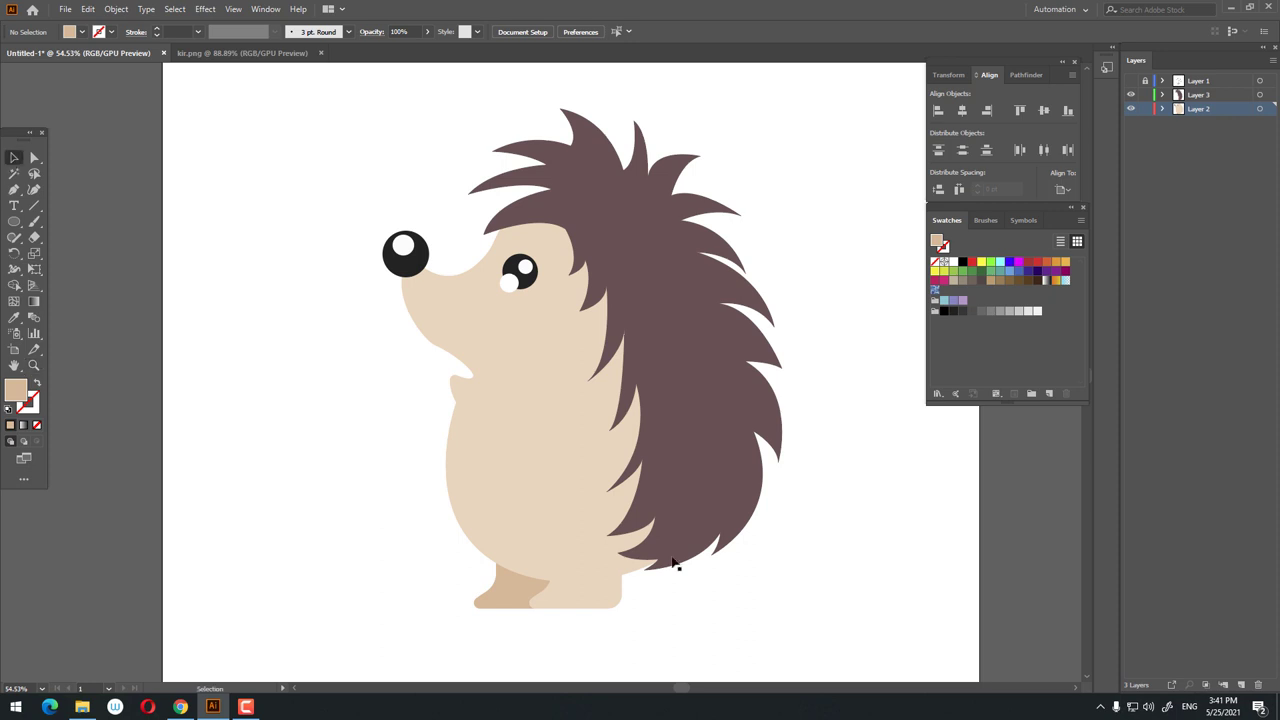
{"action": "key", "text": "z"}
{"action": "left_click_drag", "start_coordinate": [680, 606], "coordinate": [709, 586]}
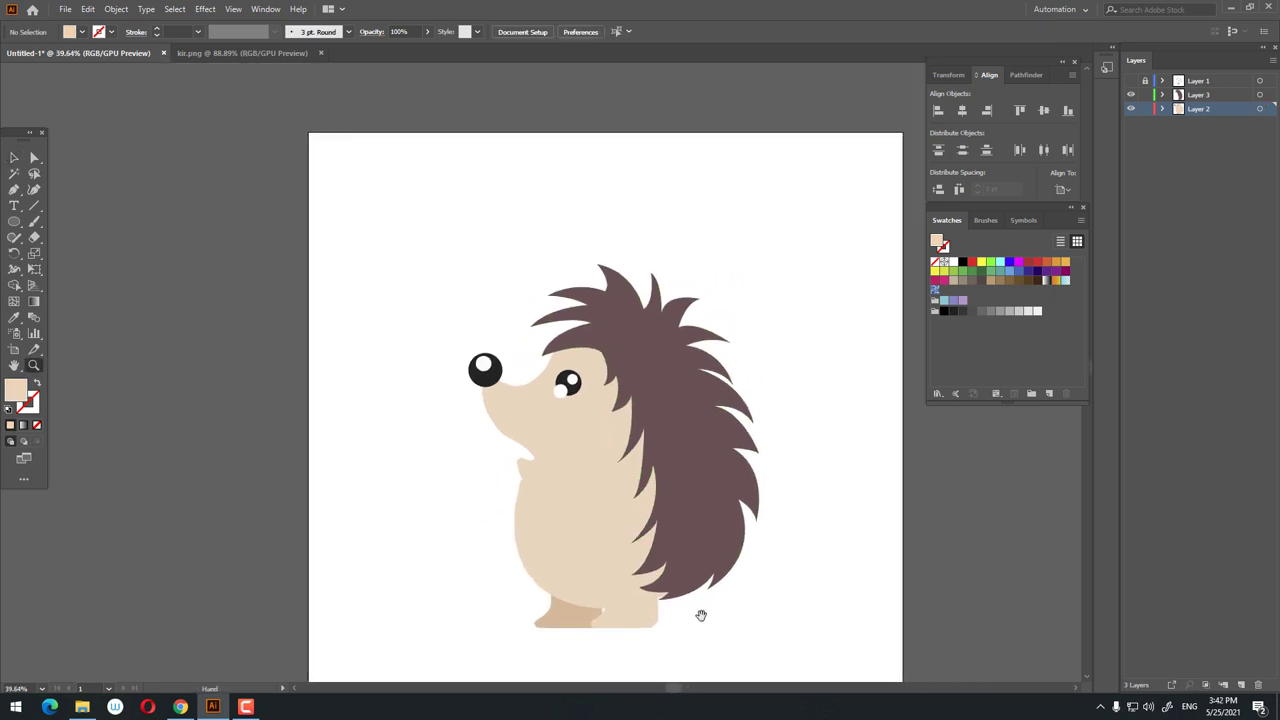
Draw an oval under the eye and fill it with pink F4A79D.
{"action": "left_click_drag", "start_coordinate": [611, 407], "coordinate": [700, 410]}
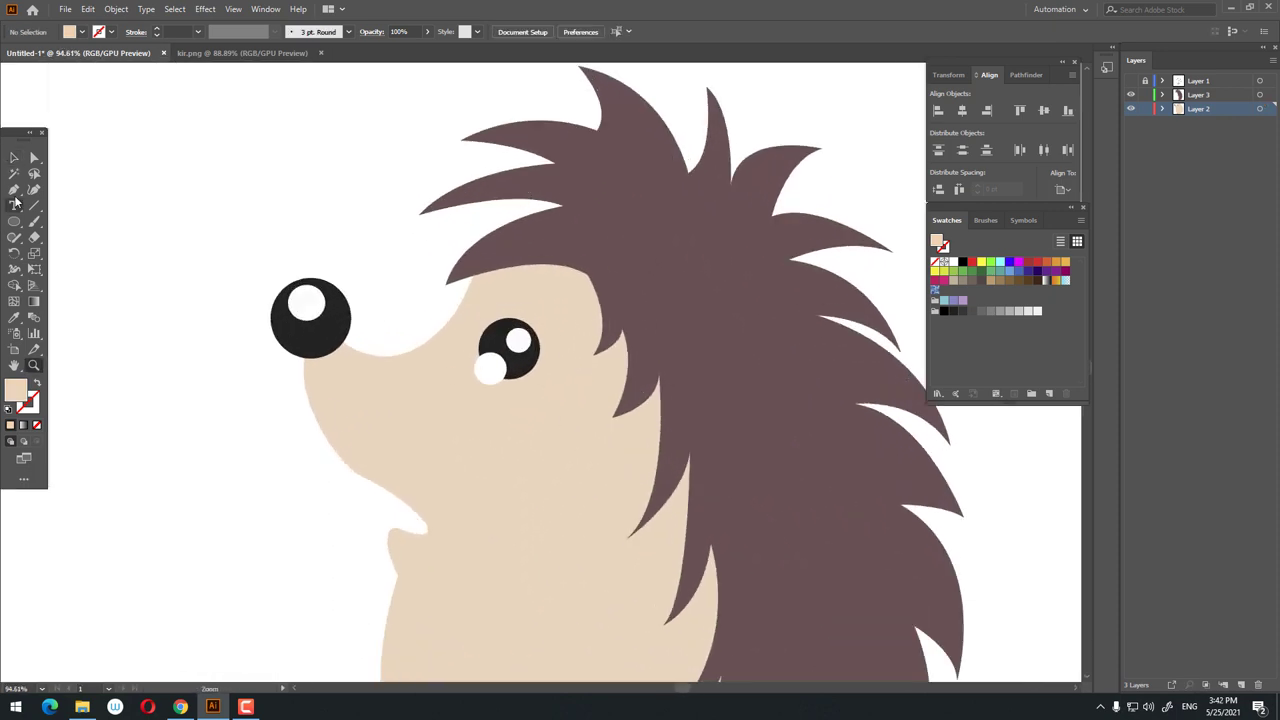
{"action": "left_click_drag", "start_coordinate": [473, 413], "coordinate": [562, 446]}
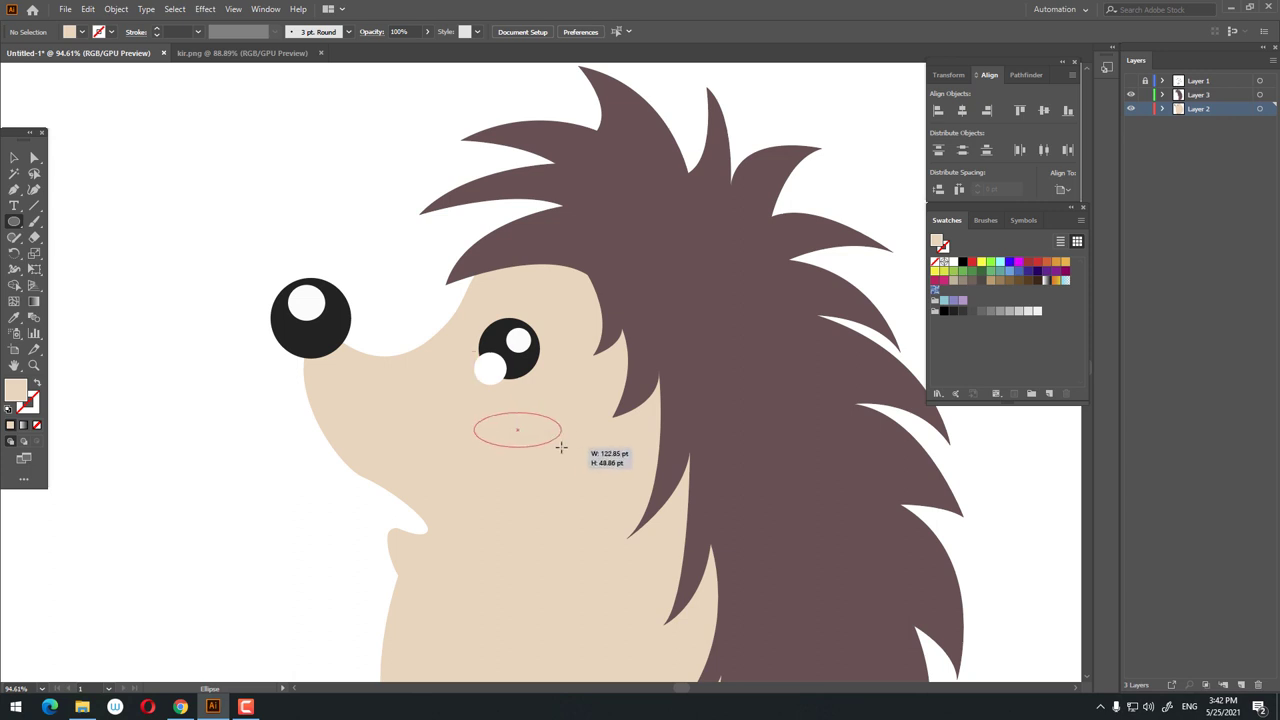
{"action": "double_click", "coordinate": [17, 392]}
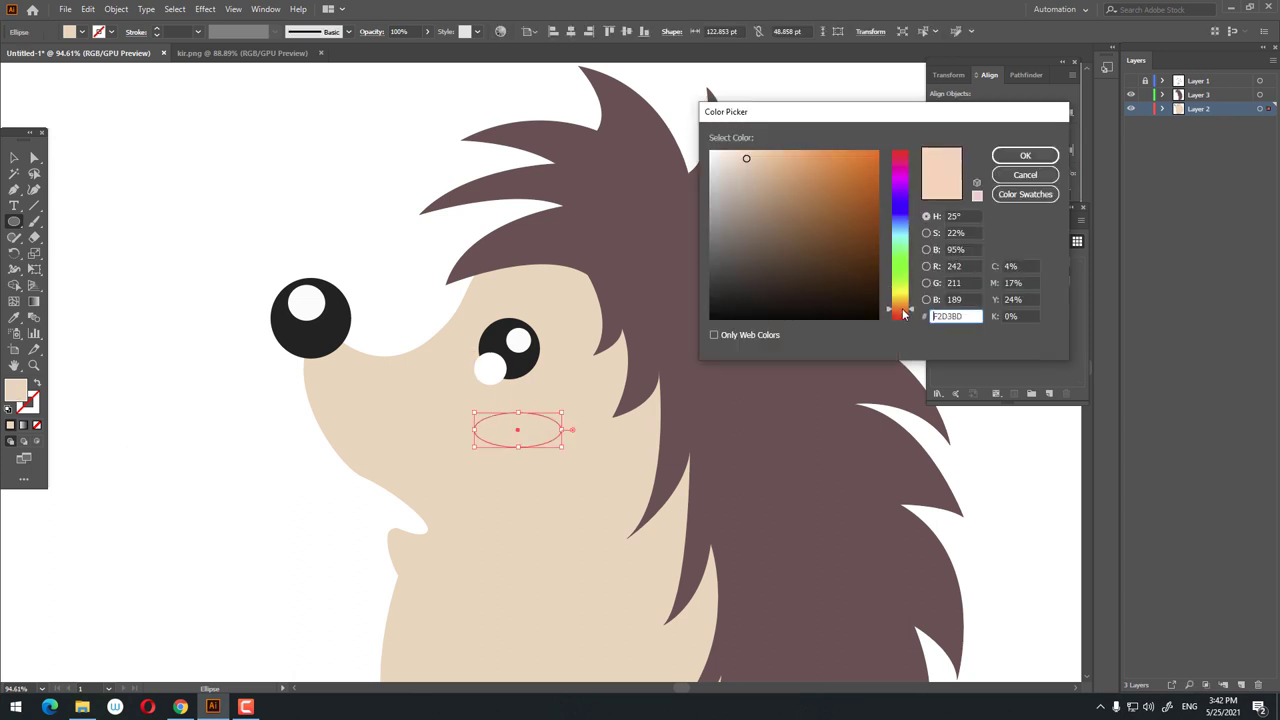
{"action": "left_click_drag", "start_coordinate": [903, 313], "coordinate": [903, 318]}
{"action": "left_click_drag", "start_coordinate": [752, 173], "coordinate": [775, 157]}
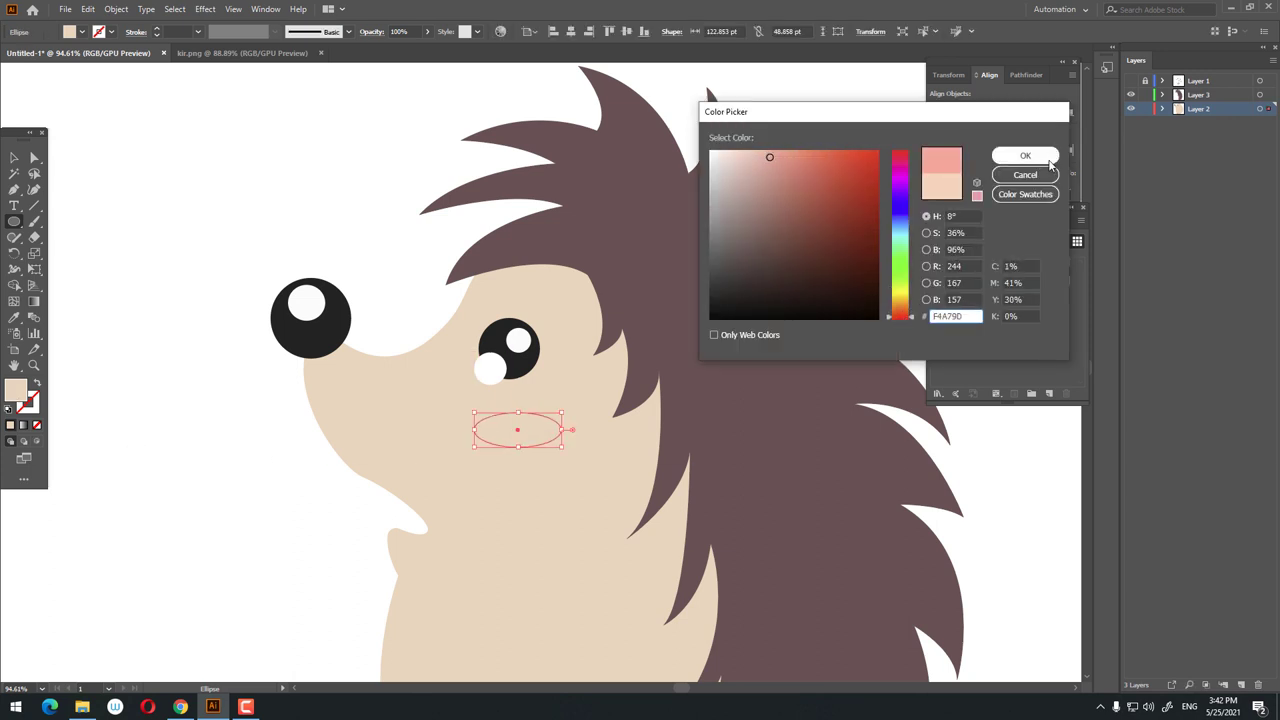
{"action": "left_click", "coordinate": [1025, 155]}
{"action": "key", "text": "z"}
{"action": "mouse_move", "coordinate": [662, 235]}
{"action": "left_mouse_down"}
{"action": "mouse_move", "coordinate": [523, 329]}
{"action": "mouse_move", "coordinate": [533, 373]}
{"action": "mouse_move", "coordinate": [545, 370]}
{"action": "left_mouse_up"}
Drag a face-outline anchor to reshape the curve under the chin.
{"action": "key", "text": "a"}
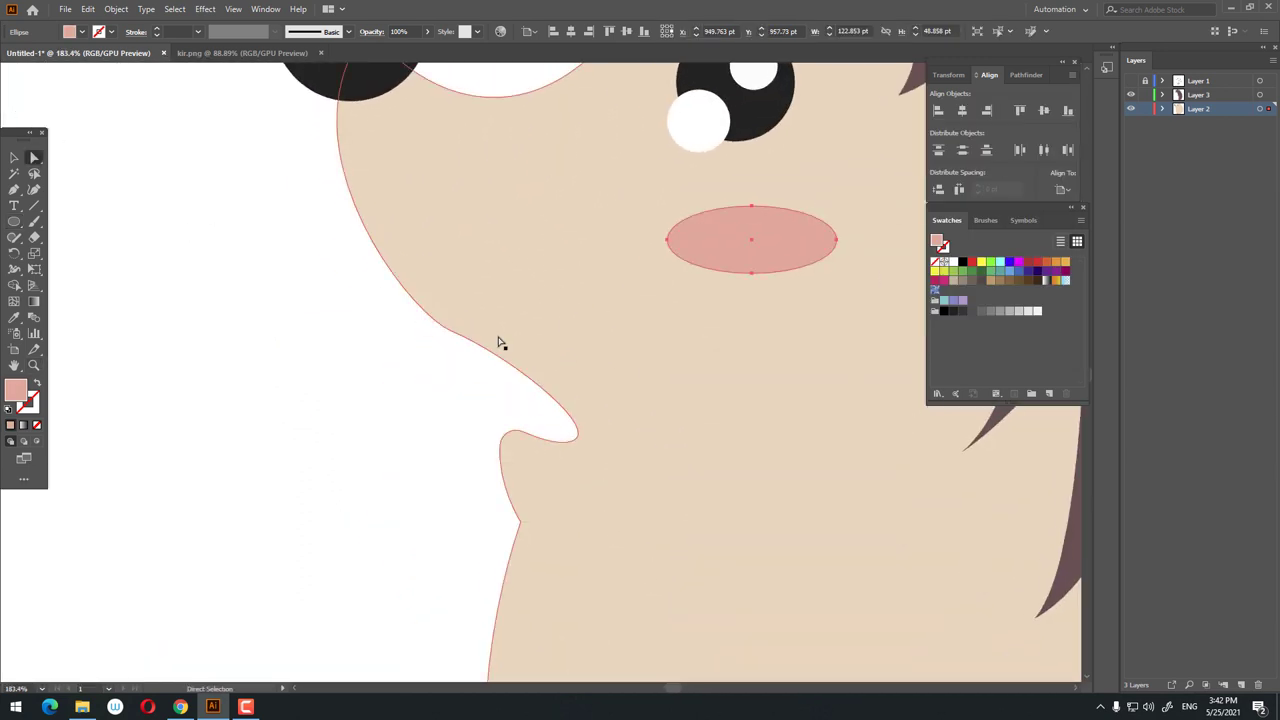
{"action": "left_click", "coordinate": [451, 343]}
{"action": "left_click", "coordinate": [413, 300]}
{"action": "mouse_move", "coordinate": [413, 300]}
{"action": "left_mouse_down"}
{"action": "mouse_move", "coordinate": [460, 346]}
{"action": "mouse_move", "coordinate": [506, 357]}
{"action": "left_mouse_up"}
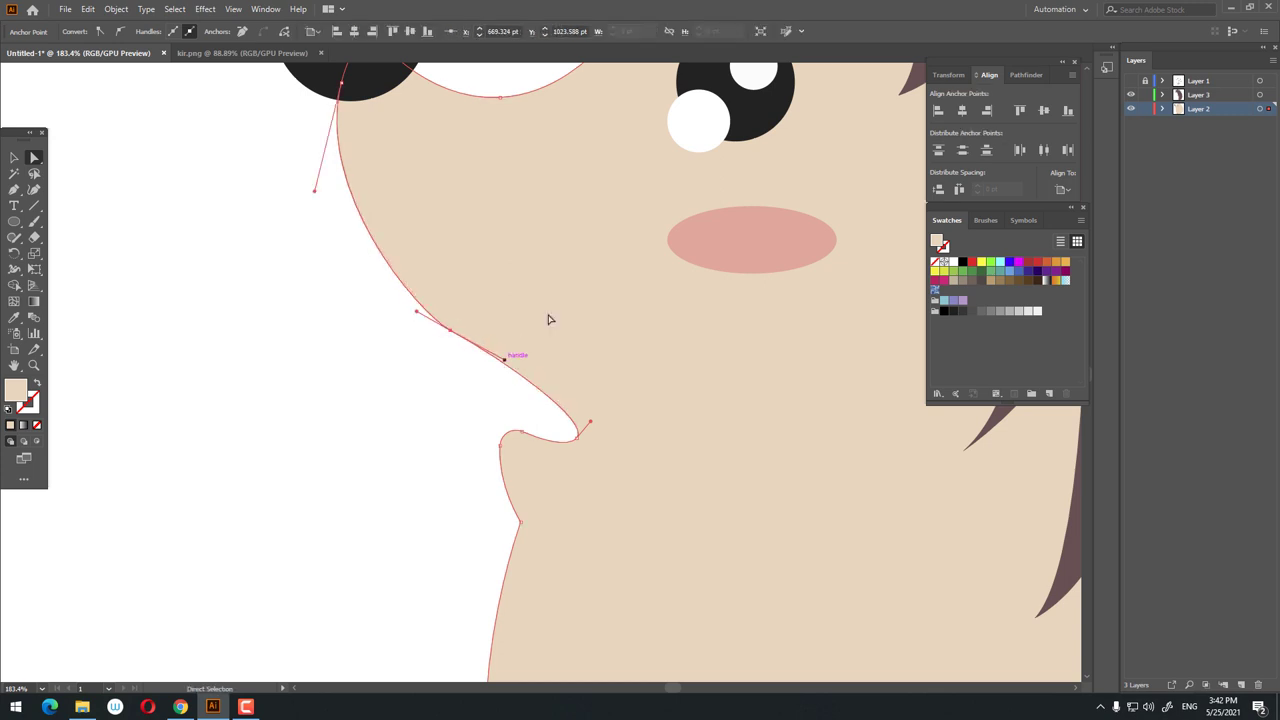
{"action": "key", "text": "ctrl+0"}
{"action": "scroll", "coordinate": [395, 310], "scroll_direction": "up", "scroll_amount": 5}
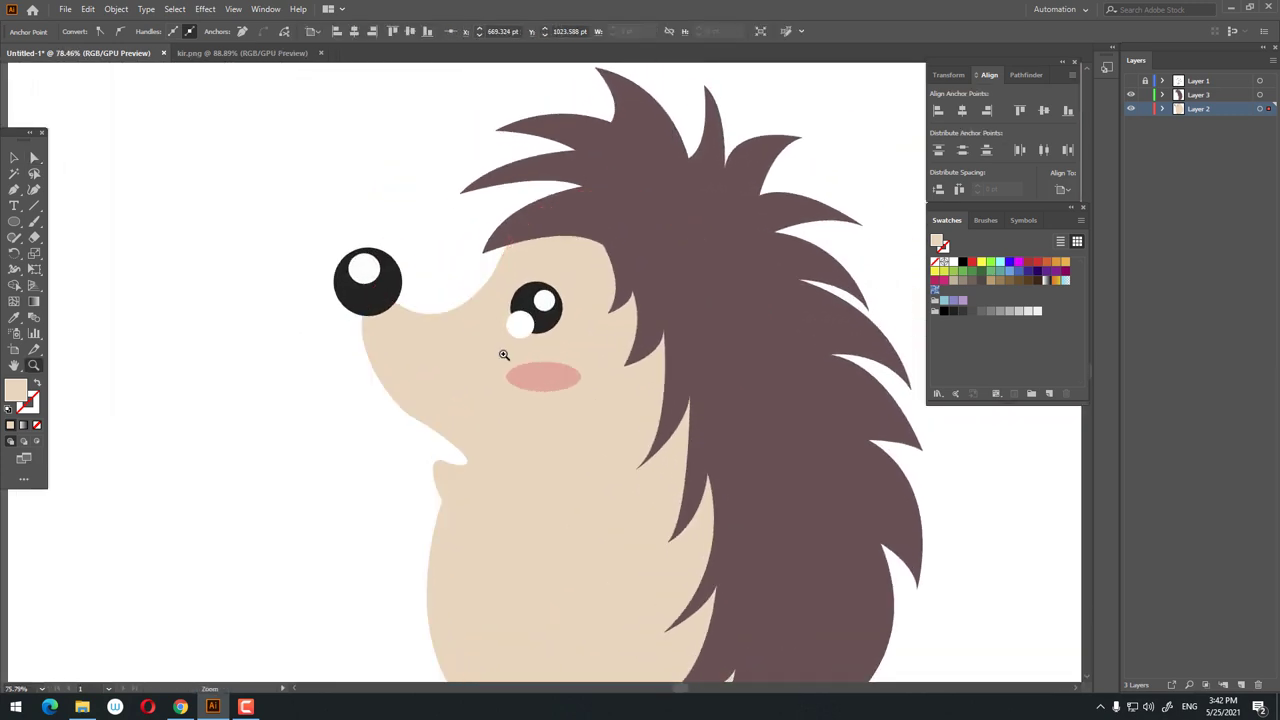
Nudge the nose down and to the right.
{"action": "key", "text": "v"}
{"action": "left_click_drag", "start_coordinate": [376, 283], "coordinate": [400, 286]}
{"action": "key", "text": "ctrl+shift+a"}
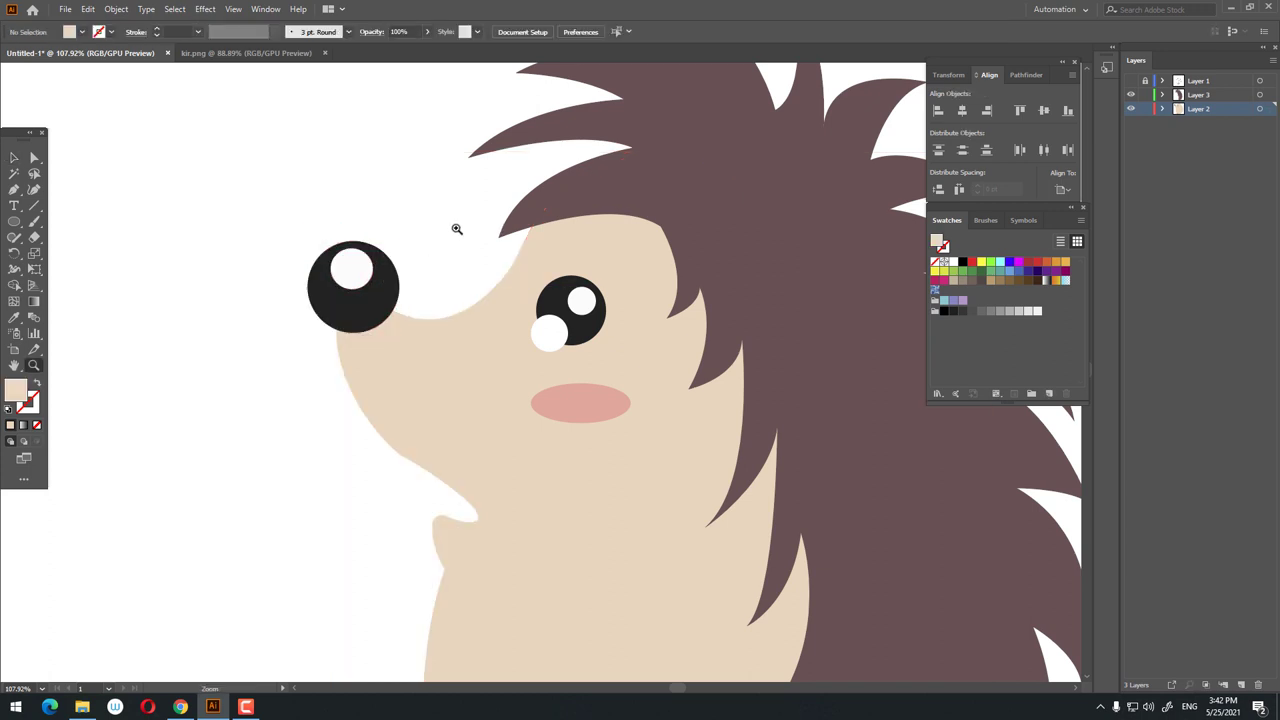
{"action": "key", "text": "ctrl+0"}
Round off the sharp spike corner near the eye, then zoom out over the hedgehog.
{"action": "left_click", "coordinate": [478, 220]}
{"action": "left_click", "coordinate": [478, 220]}
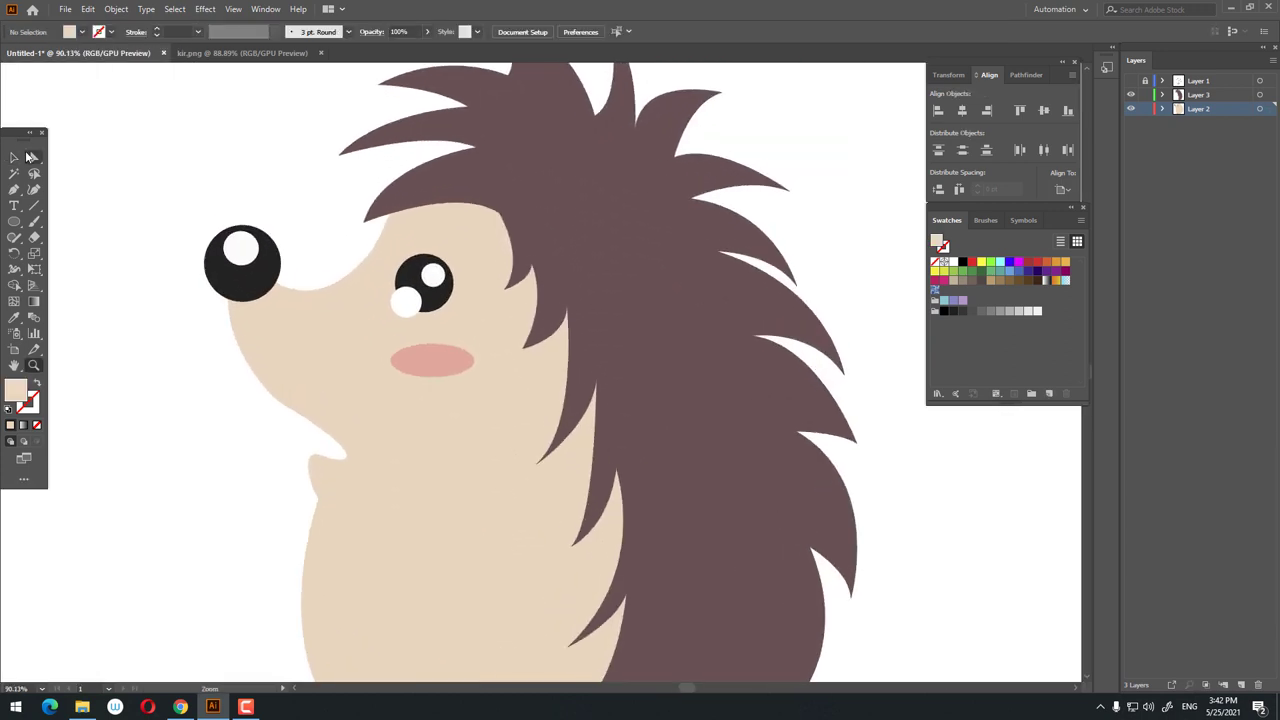
{"action": "left_click", "coordinate": [494, 214]}
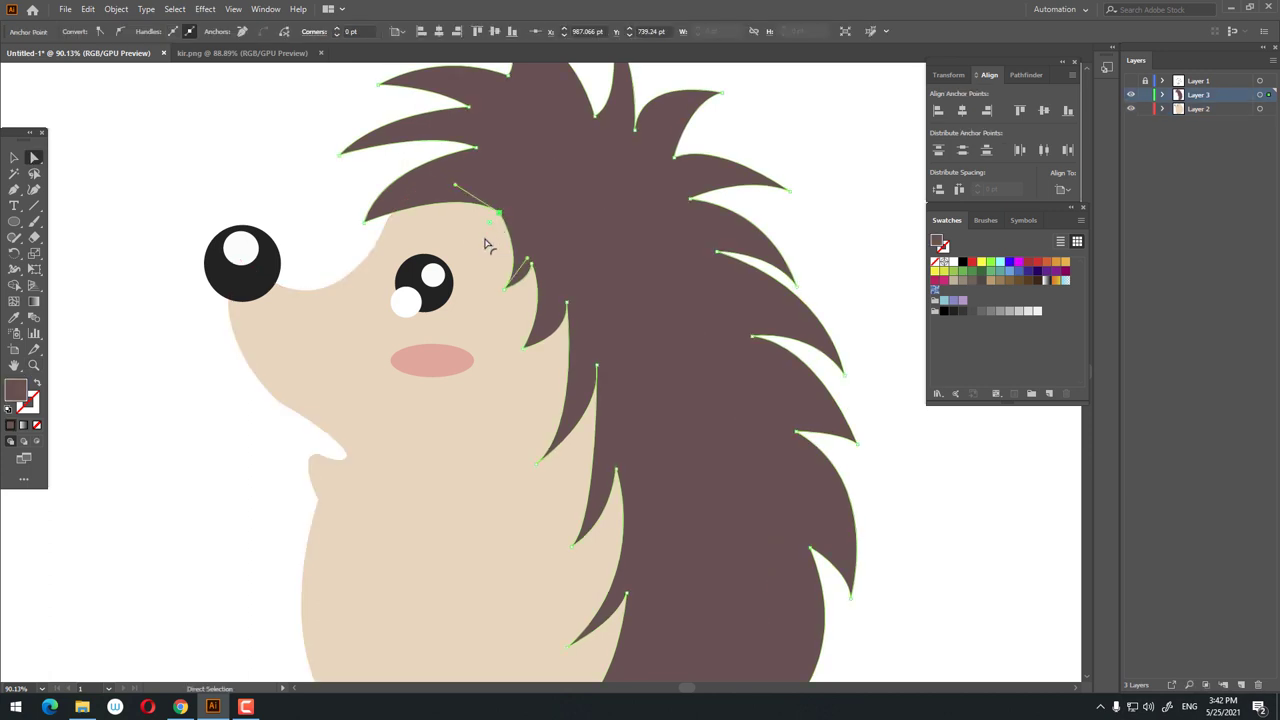
{"action": "mouse_move", "coordinate": [491, 249]}
{"action": "left_mouse_down"}
{"action": "mouse_move", "coordinate": [440, 287]}
{"action": "mouse_move", "coordinate": [560, 270]}
{"action": "left_mouse_up"}
{"action": "key", "text": "ctrl+shift+a"}
{"action": "key", "text": "ctrl+0"}
{"action": "key", "text": "z"}
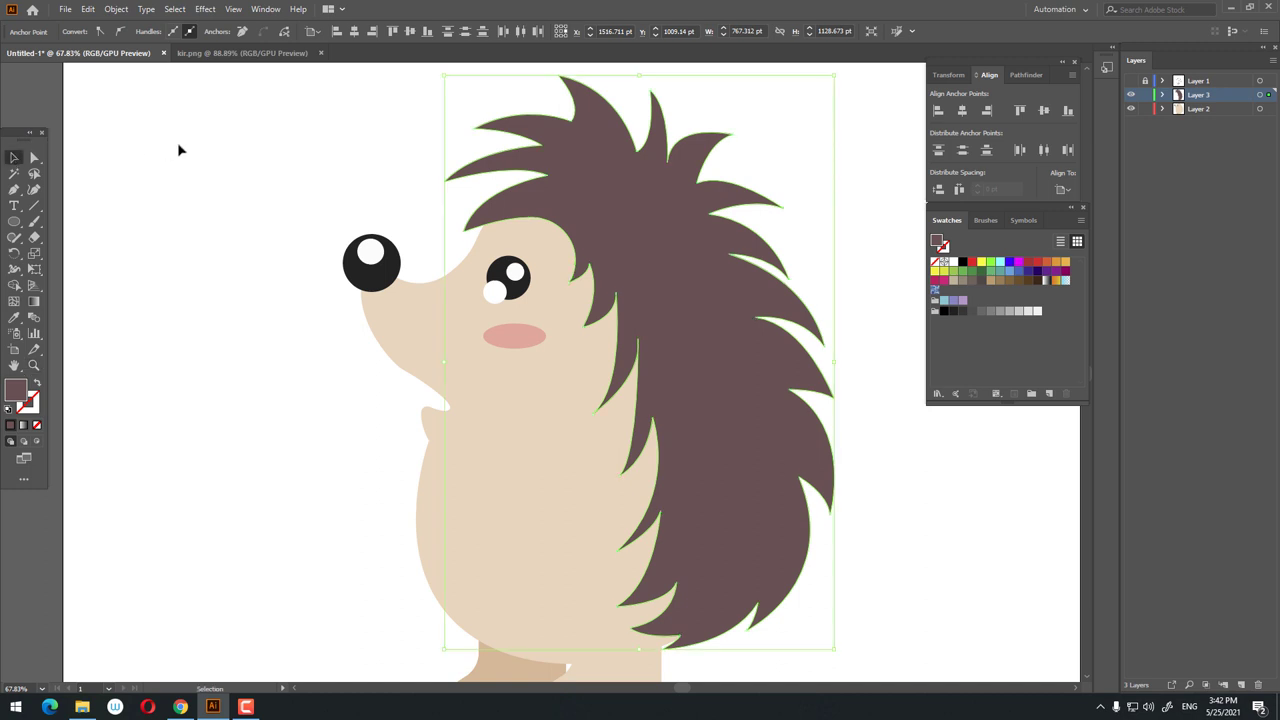
{"action": "left_click_drag", "start_coordinate": [470, 201], "coordinate": [381, 201]}
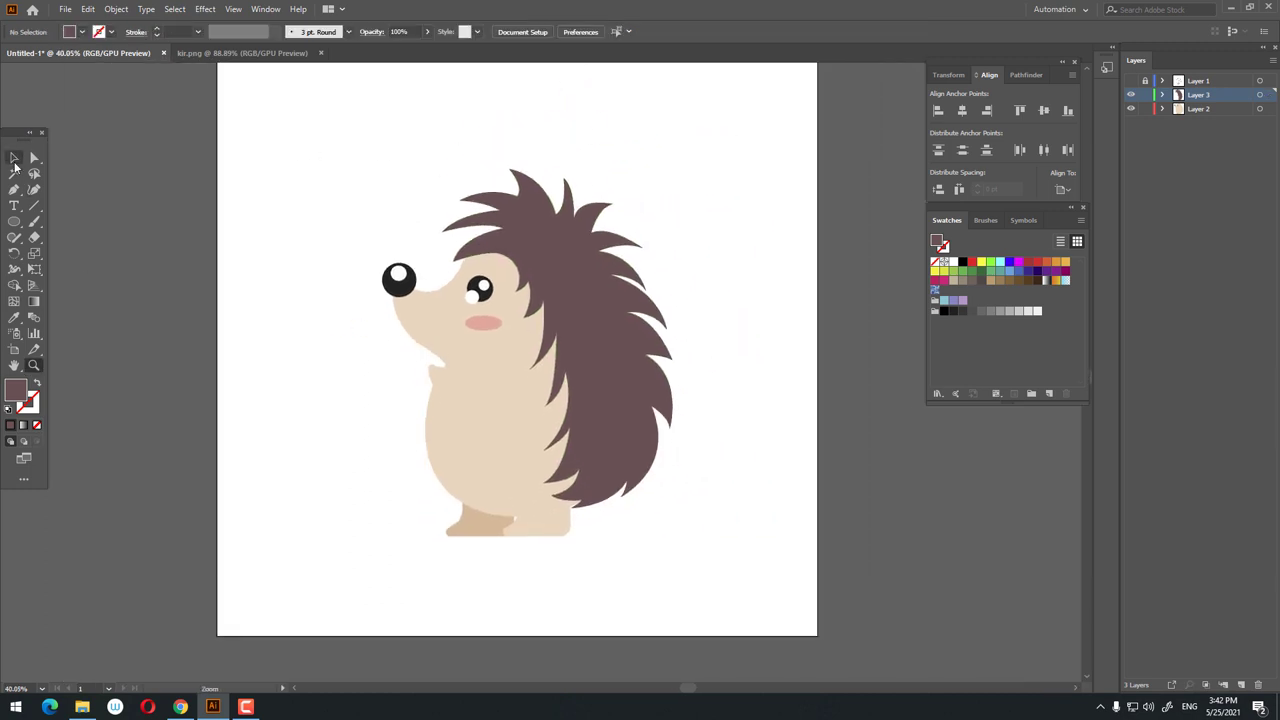
Save the body's peach as a swatch, recolour the body a deeper pinkish peach, and save that too.
{"action": "left_click", "coordinate": [14, 158]}
{"action": "left_click", "coordinate": [471, 457]}
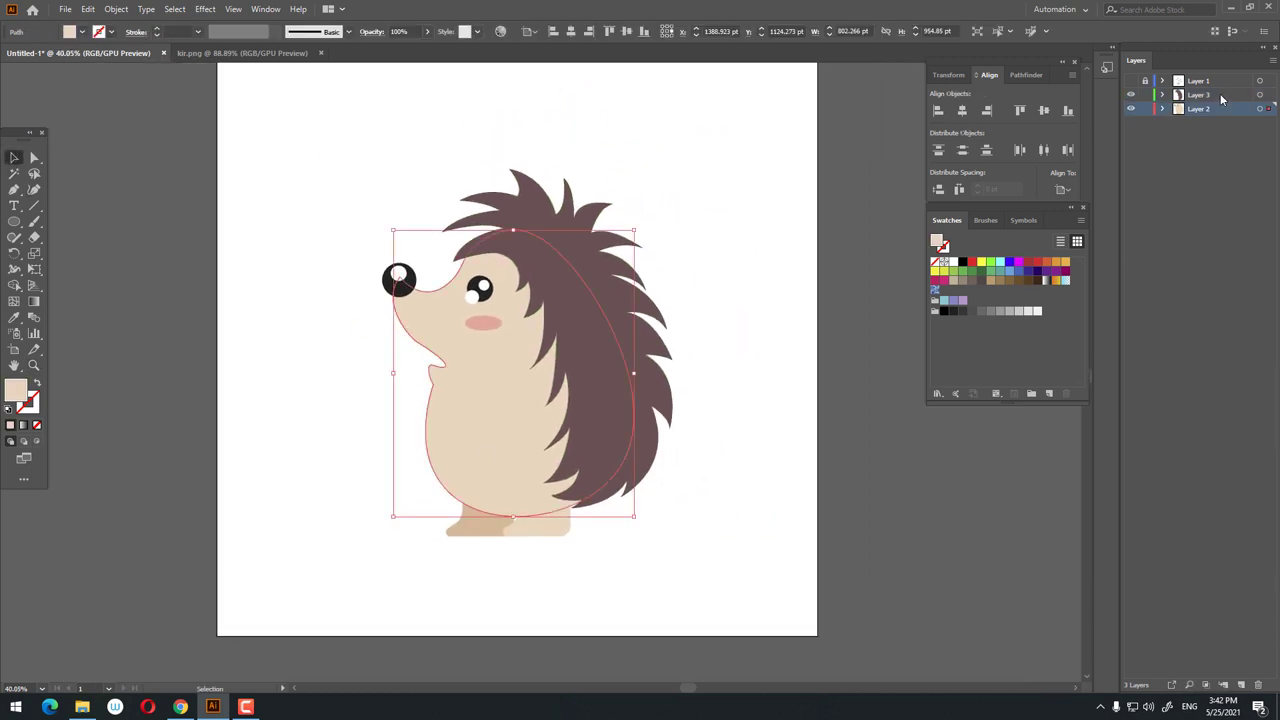
{"action": "left_click", "coordinate": [1051, 397]}
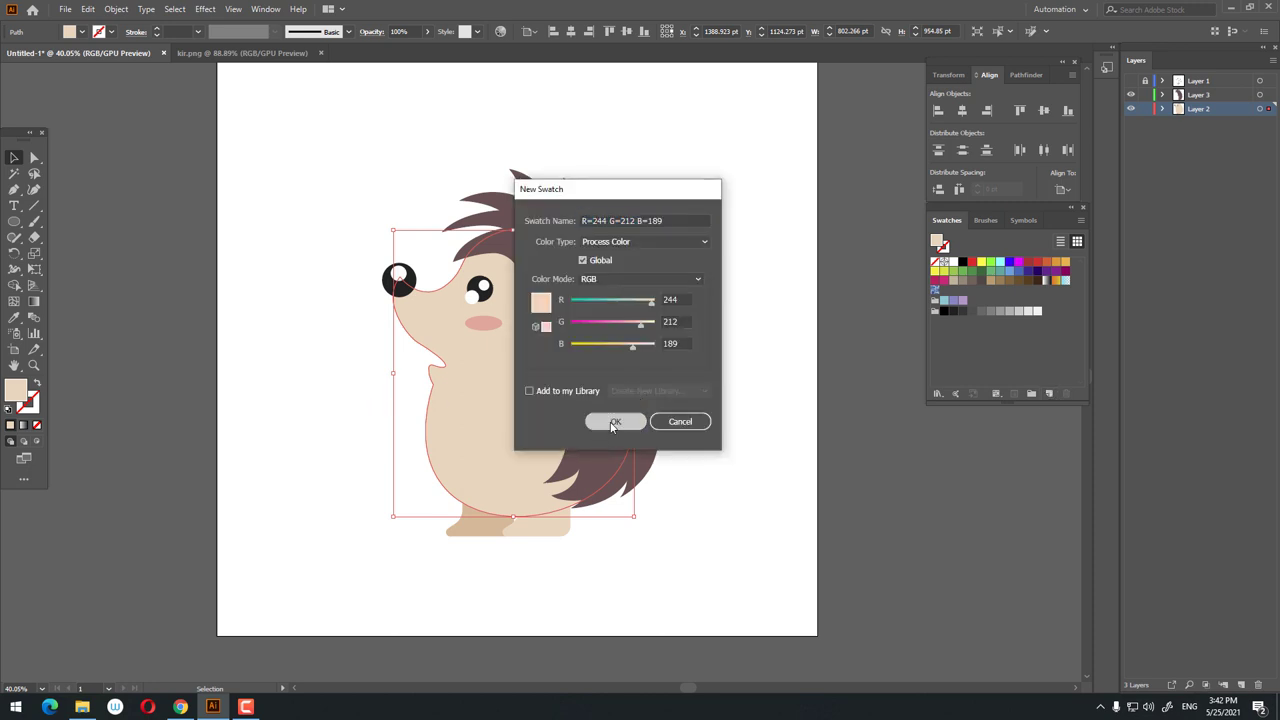
{"action": "key", "text": "Return"}
{"action": "double_click", "coordinate": [17, 400]}
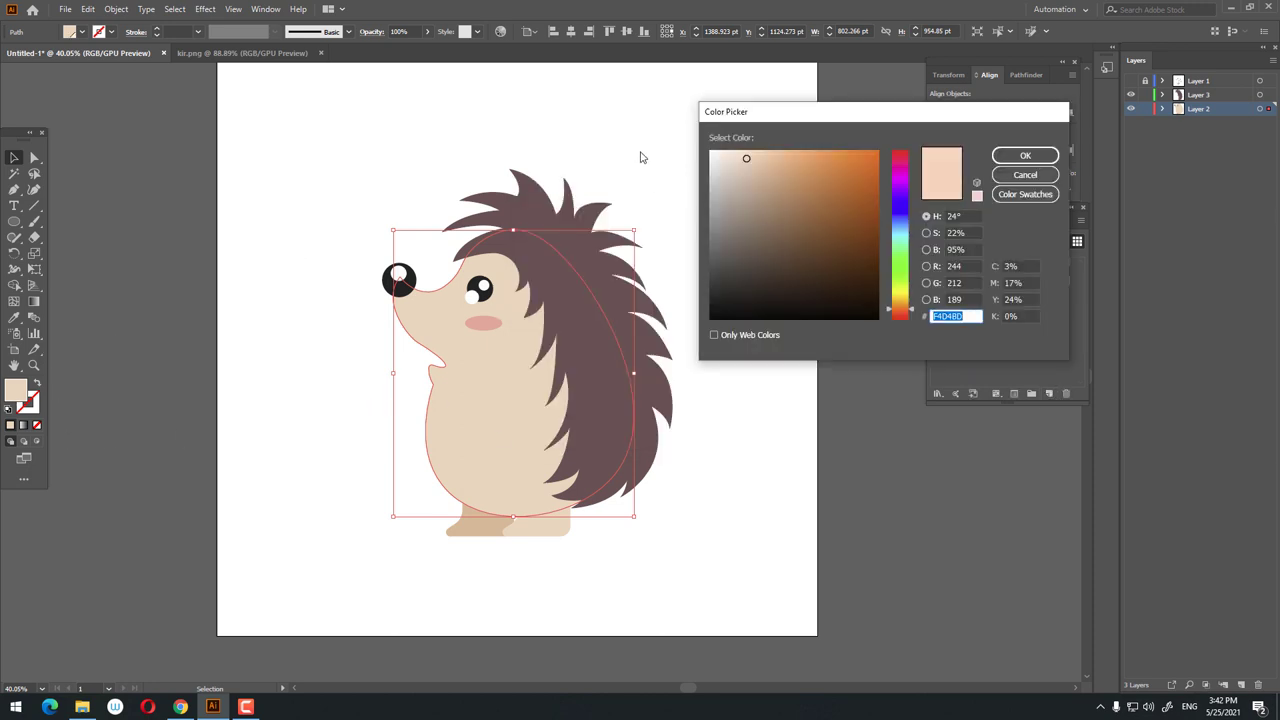
{"action": "left_click_drag", "start_coordinate": [912, 316], "coordinate": [915, 314]}
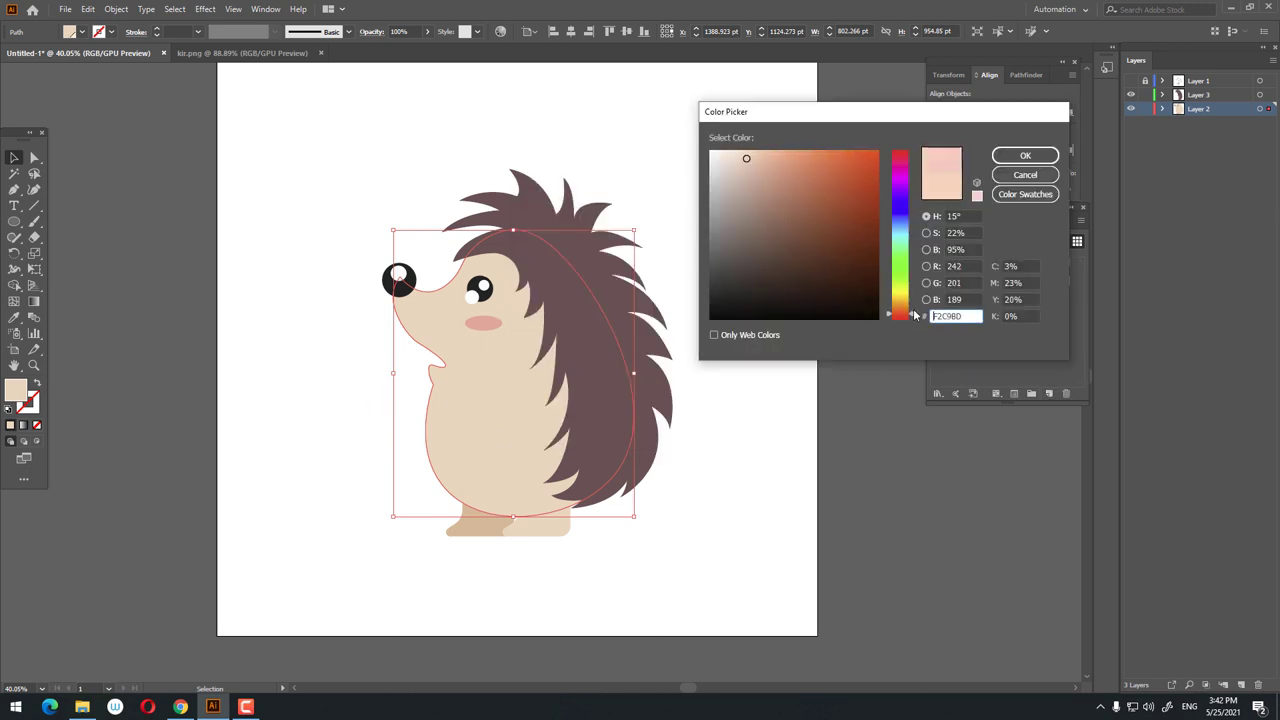
{"action": "left_click", "coordinate": [759, 161]}
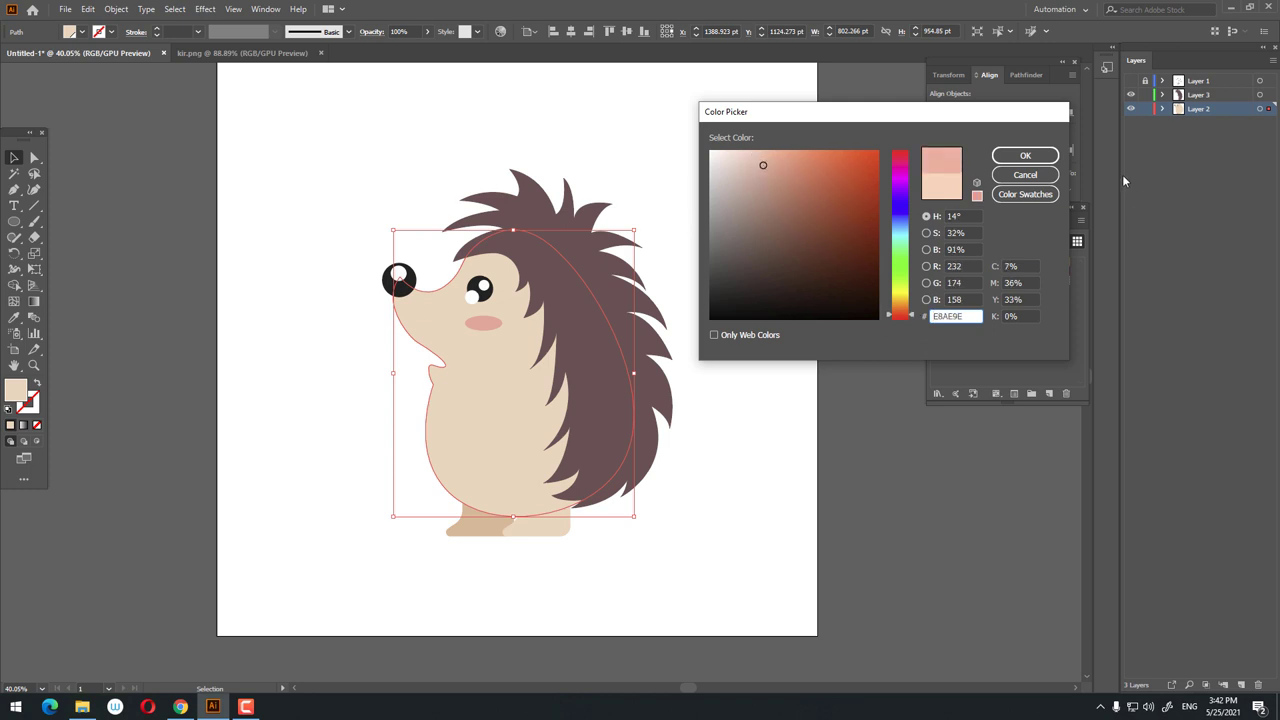
{"action": "key", "text": "Return"}
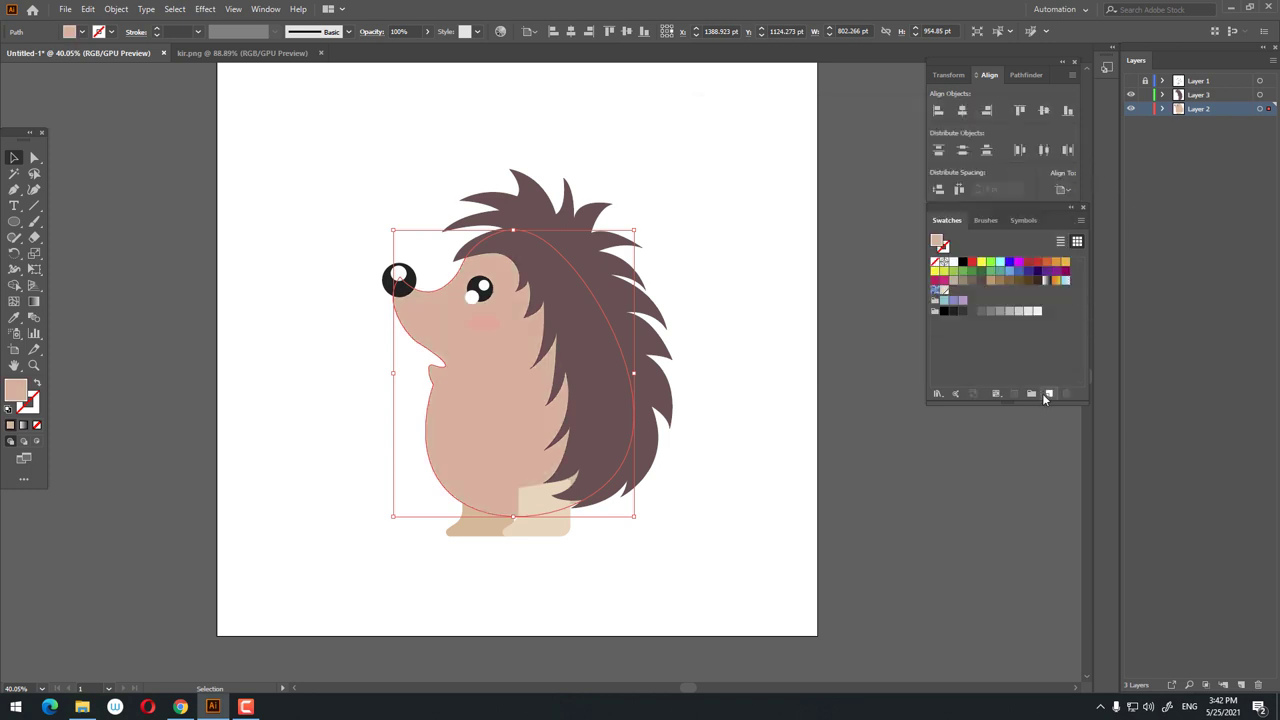
{"action": "left_click", "coordinate": [1048, 393]}
{"action": "left_click", "coordinate": [611, 421]}
Move the light foot onto the front foot and recolour it pink.
{"action": "left_click", "coordinate": [530, 530]}
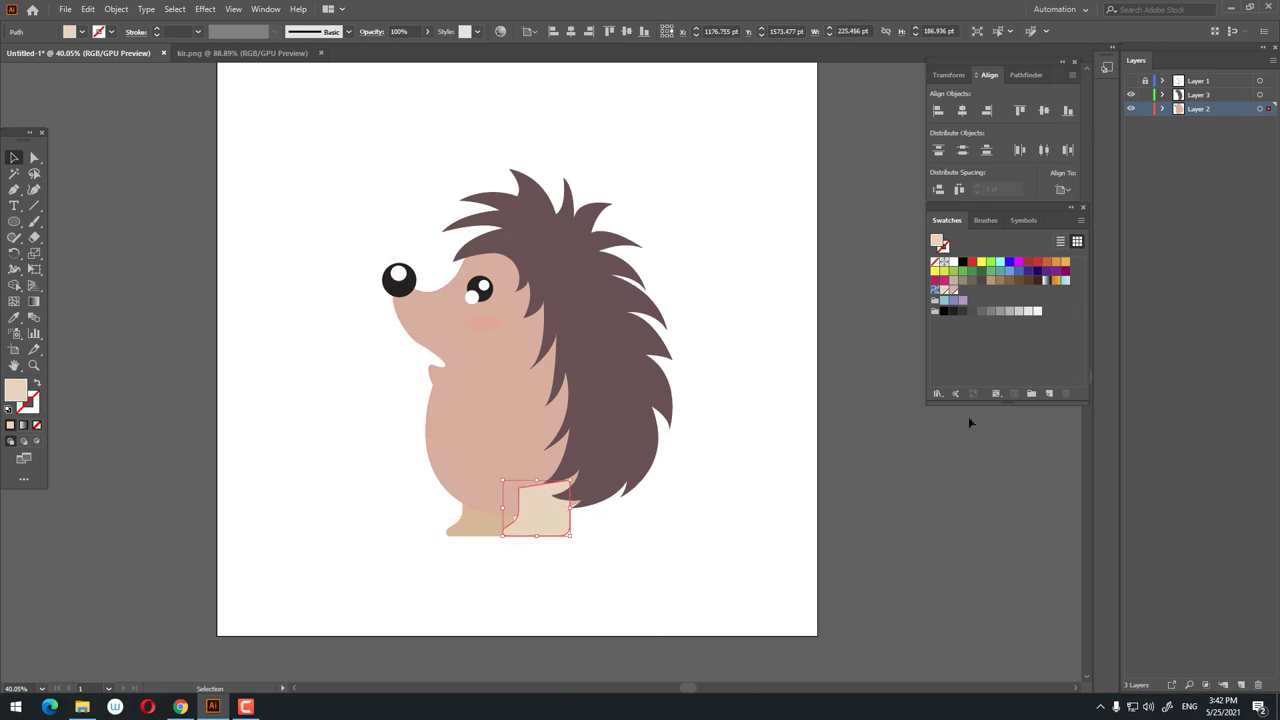
{"action": "left_click_drag", "start_coordinate": [543, 532], "coordinate": [486, 534]}
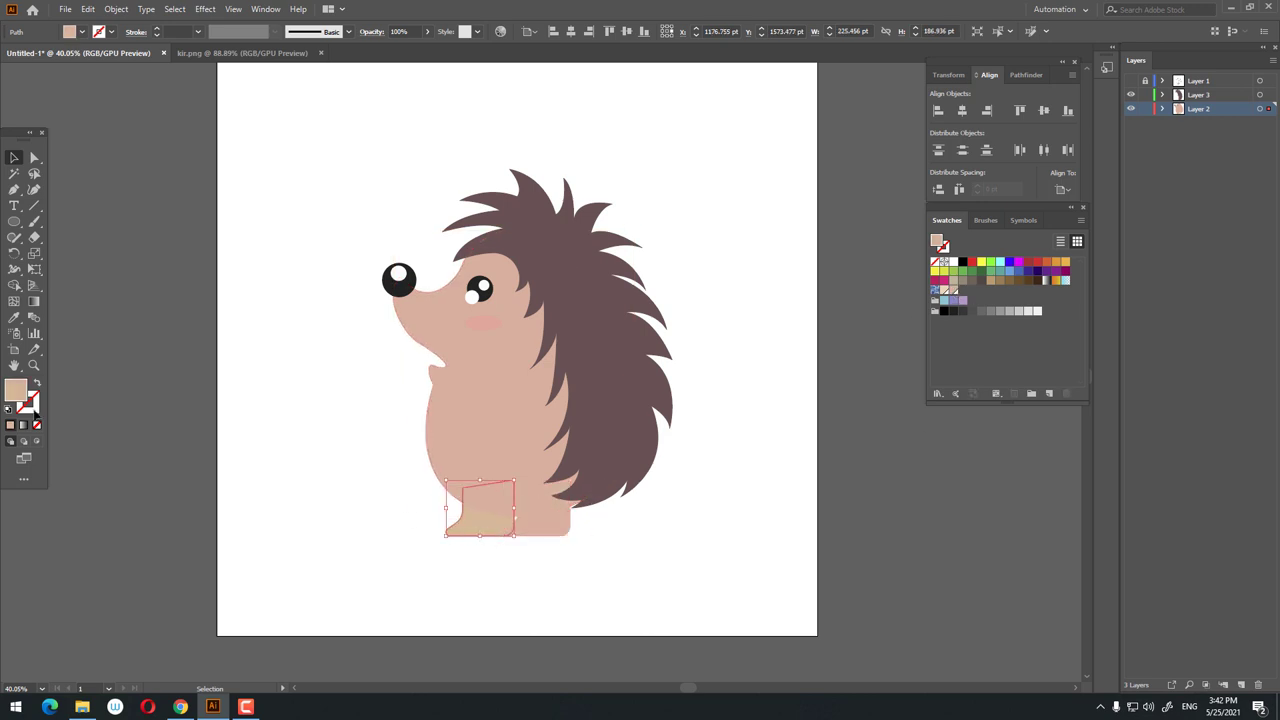
{"action": "left_click", "coordinate": [950, 285]}
{"action": "double_click", "coordinate": [17, 396]}
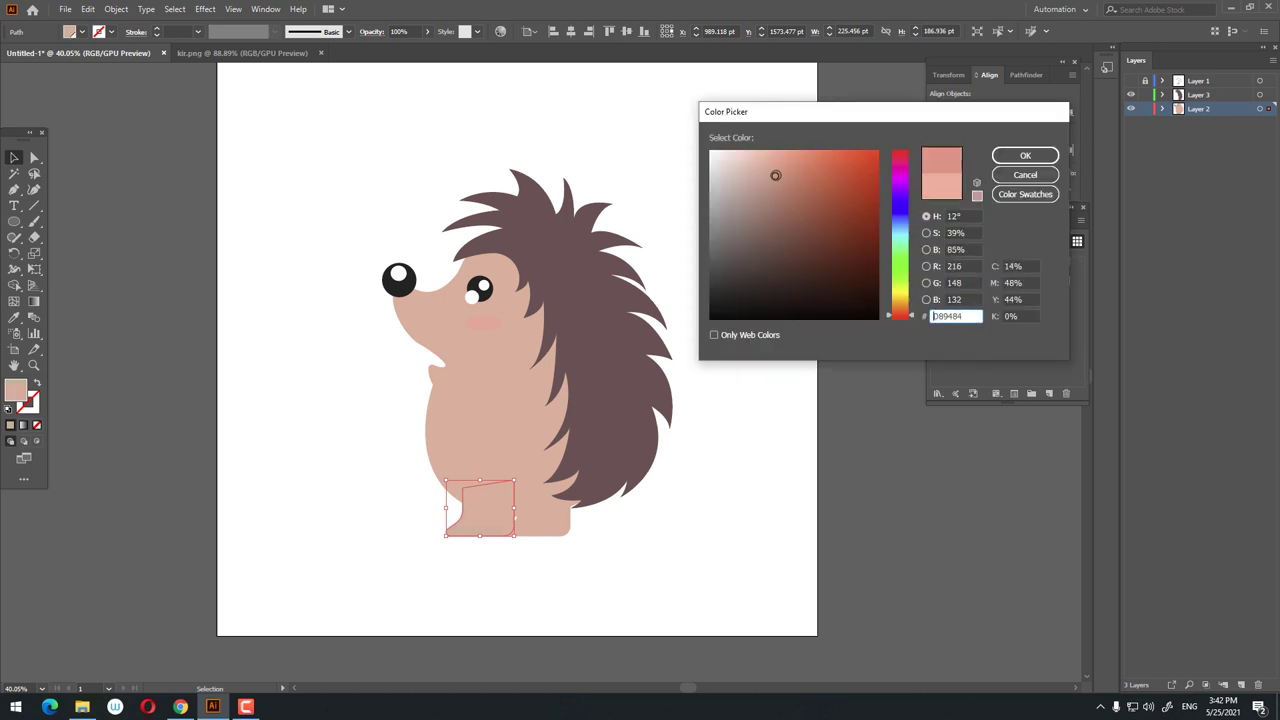
{"action": "left_click", "coordinate": [1025, 155]}
{"action": "left_click", "coordinate": [595, 402]}
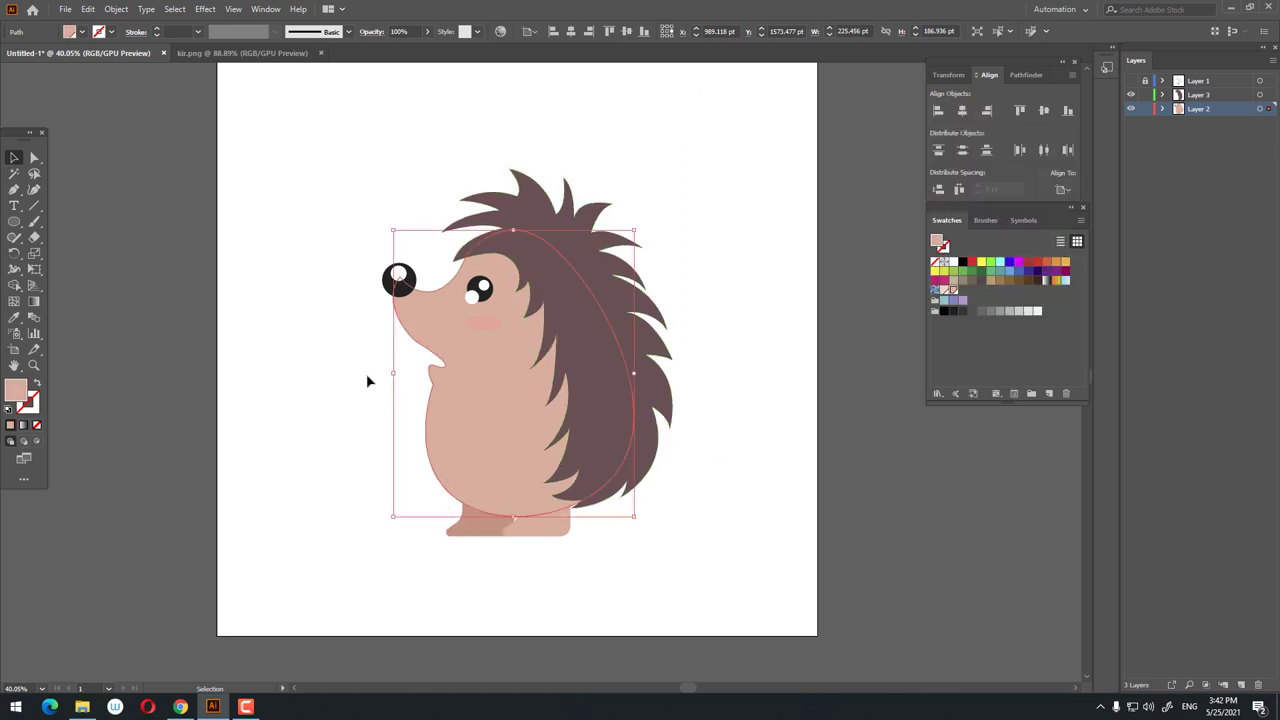
Fill the body with a vertical head-to-feet gradient using peach swatches for both stops.
{"action": "left_click", "coordinate": [34, 301]}
{"action": "left_click", "coordinate": [484, 388]}
{"action": "mouse_move", "coordinate": [485, 262]}
{"action": "left_mouse_down"}
{"action": "mouse_move", "coordinate": [485, 518]}
{"action": "mouse_move", "coordinate": [512, 519]}
{"action": "left_mouse_up"}
{"action": "double_click", "coordinate": [512, 518]}
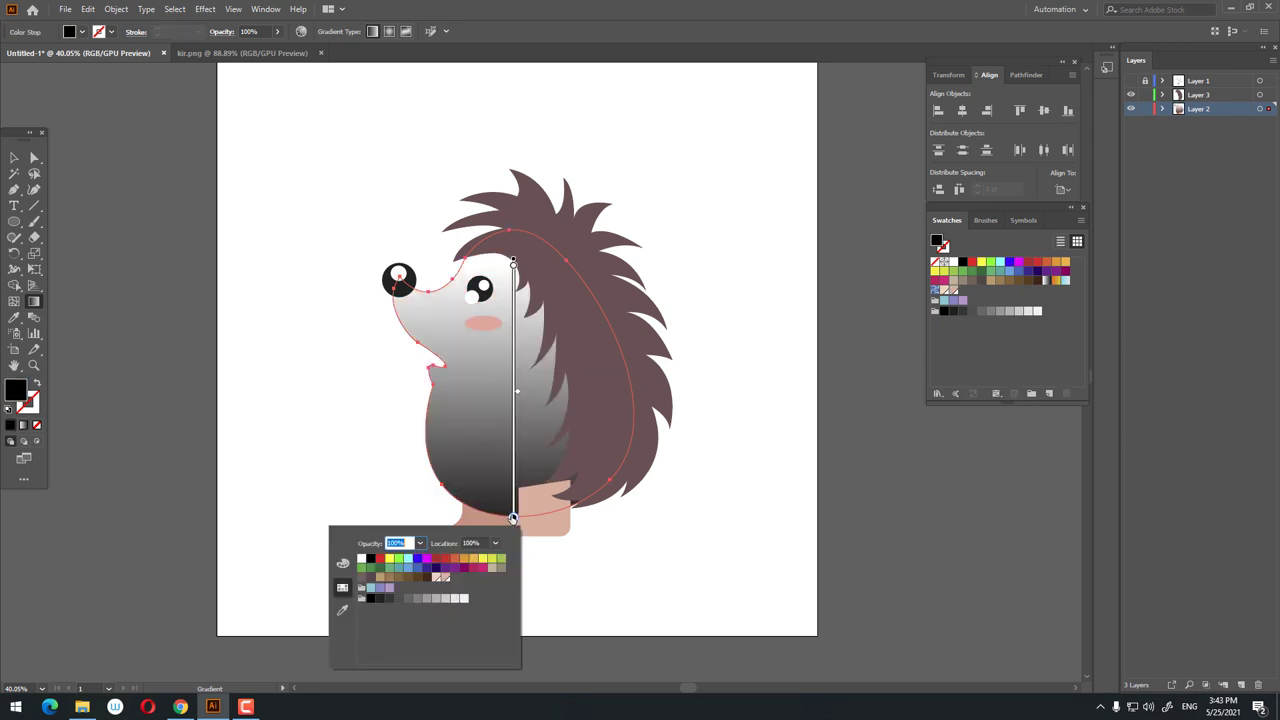
{"action": "left_click", "coordinate": [442, 577]}
{"action": "double_click", "coordinate": [513, 263]}
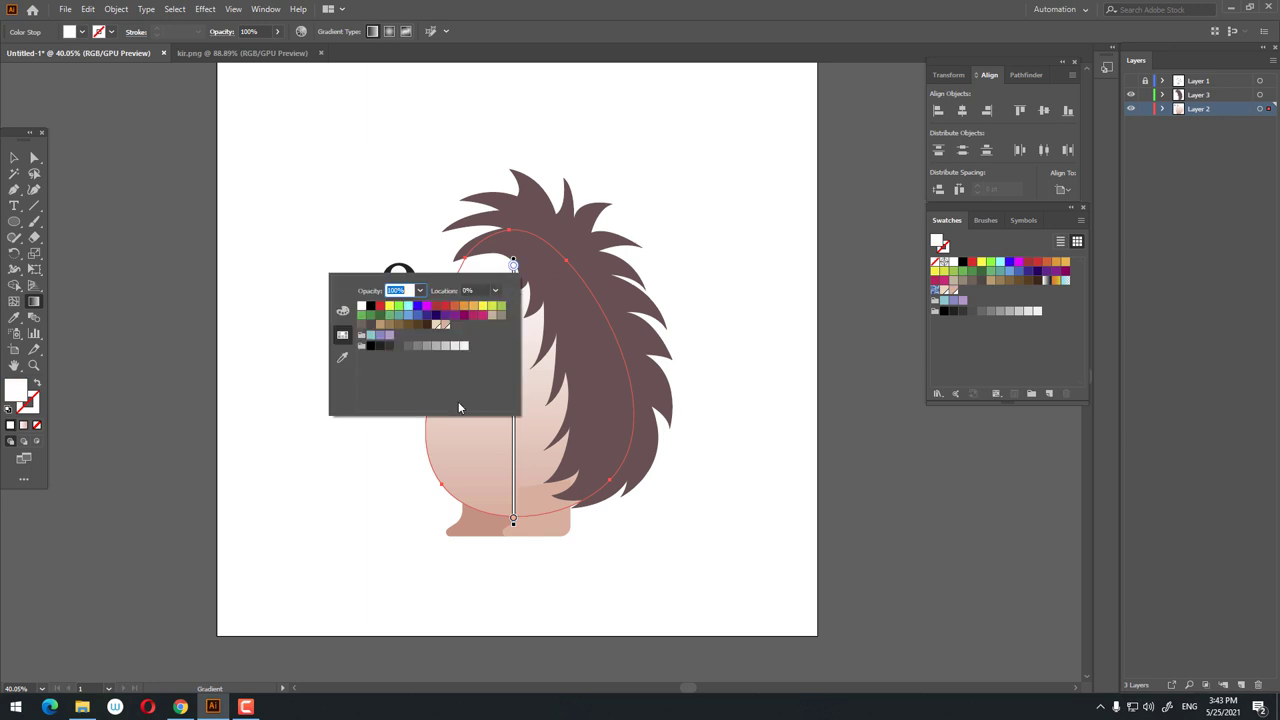
{"action": "left_click", "coordinate": [442, 326]}
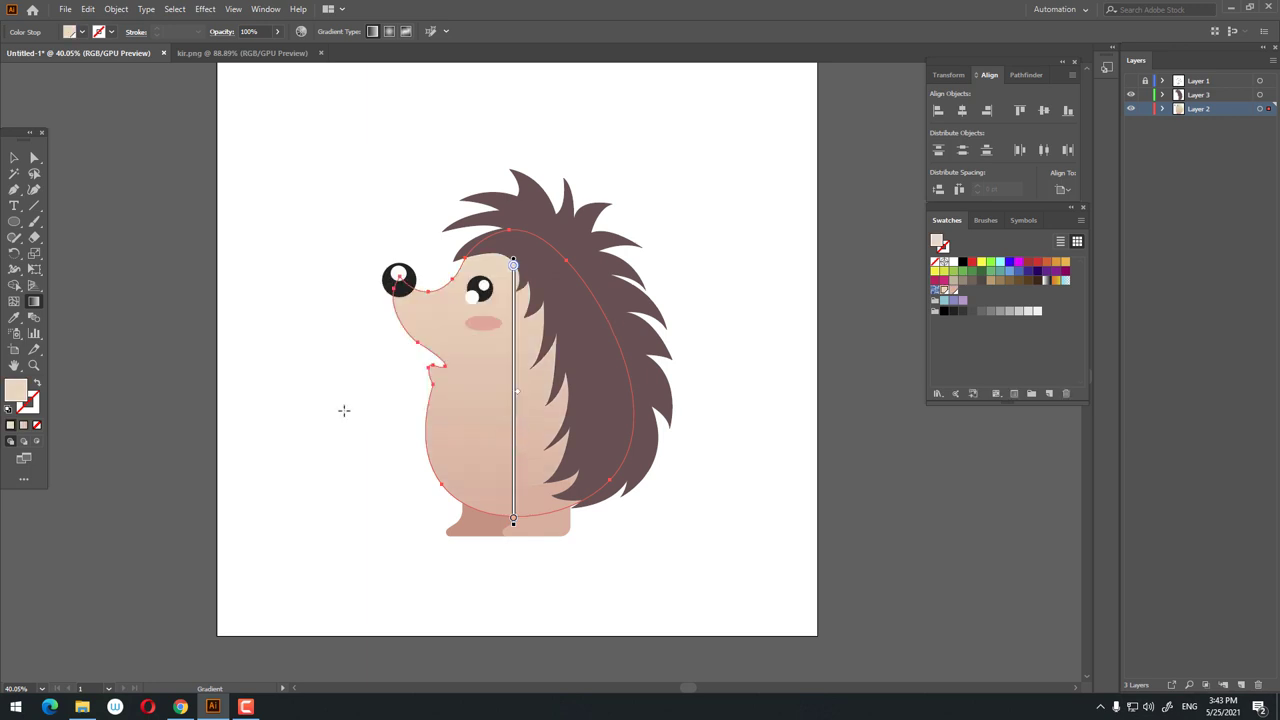
Zoom in on the snout and start a curved shape below the chin.
{"action": "left_click", "coordinate": [13, 158]}
{"action": "left_click", "coordinate": [100, 237]}
{"action": "key", "text": "z"}
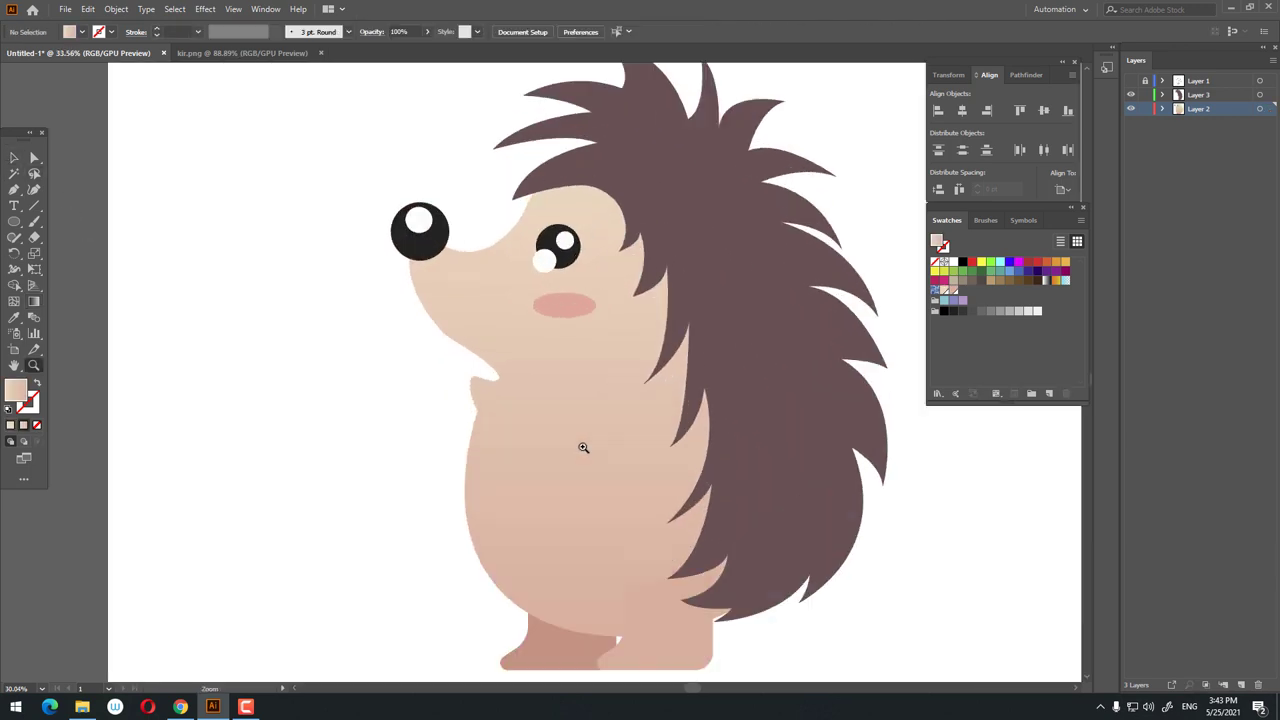
{"action": "left_click_drag", "start_coordinate": [444, 372], "coordinate": [509, 472]}
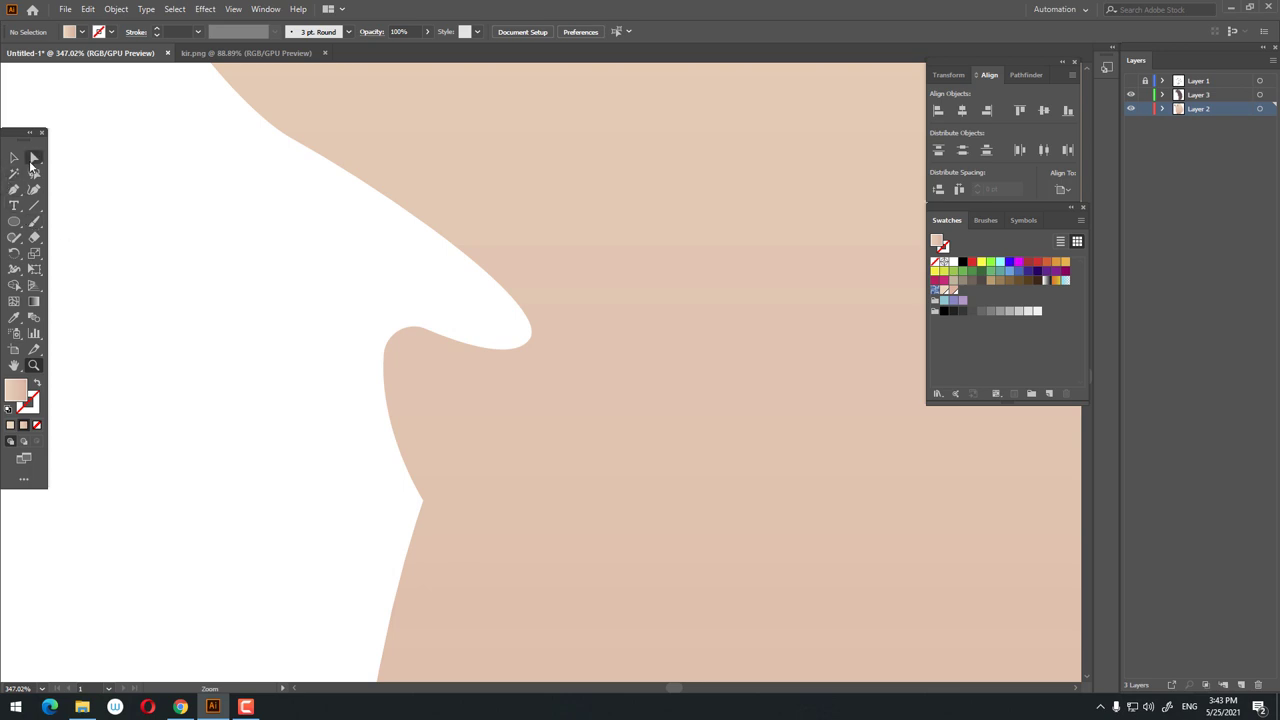
{"action": "left_click_drag", "start_coordinate": [433, 497], "coordinate": [408, 506]}
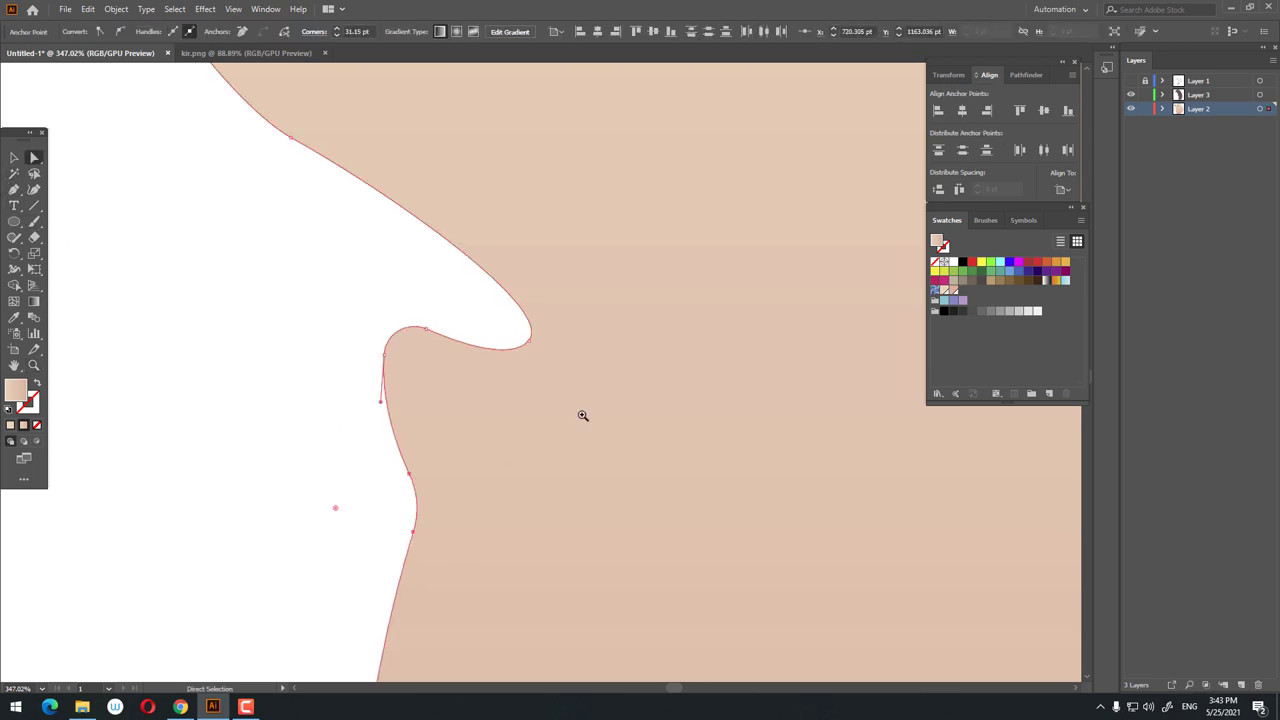
{"action": "key", "text": "ctrl+0"}
{"action": "key", "text": "z"}
{"action": "mouse_move", "coordinate": [470, 330]}
{"action": "left_mouse_down"}
{"action": "mouse_move", "coordinate": [542, 320]}
{"action": "mouse_move", "coordinate": [471, 434]}
{"action": "left_mouse_up"}
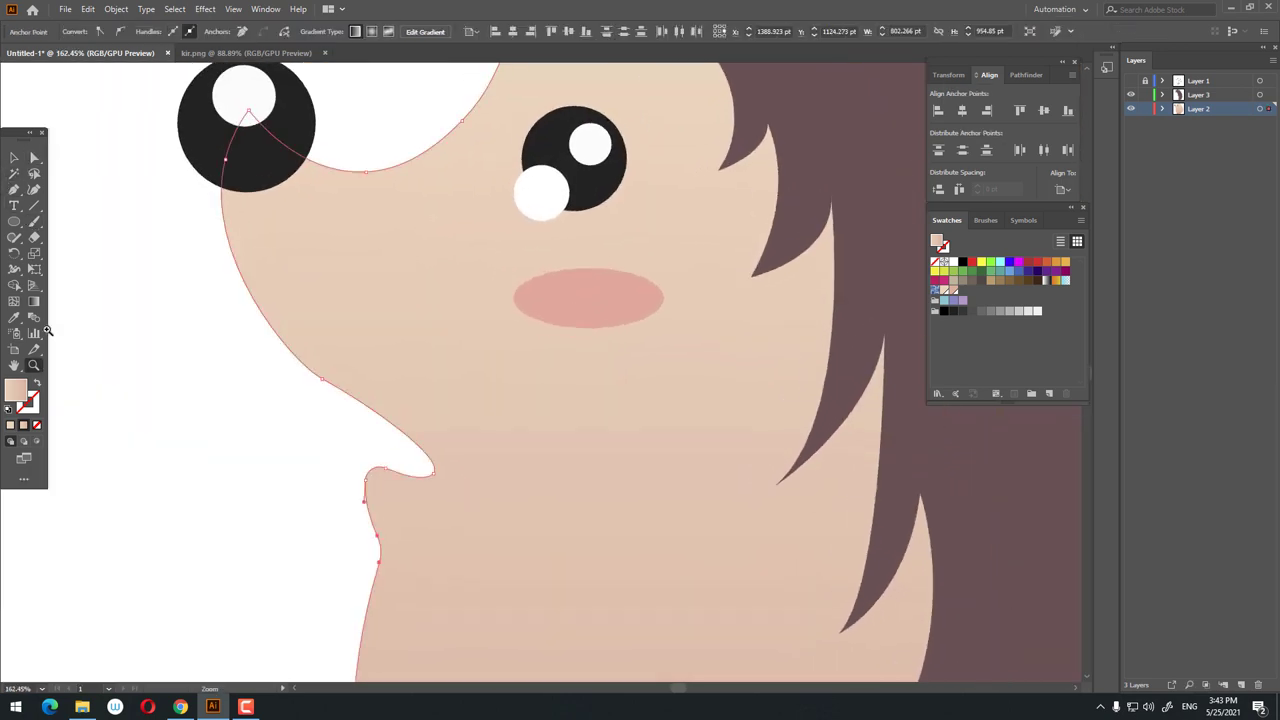
{"action": "left_click_drag", "start_coordinate": [429, 526], "coordinate": [352, 517]}
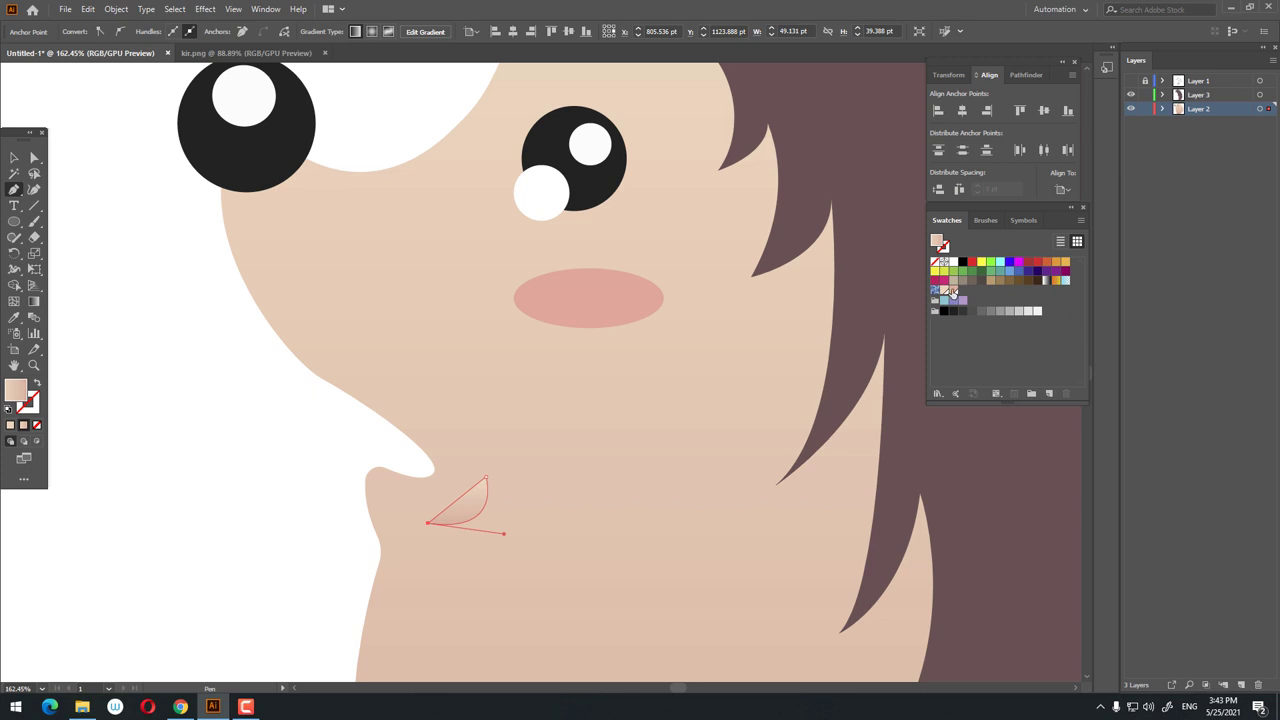
Draw a thin crescent under the chin with the Curvature tool and nudge it right.
{"action": "scroll", "coordinate": [420, 505], "scroll_direction": "up", "scroll_amount": 3}
{"action": "key", "text": "shift+grave"}
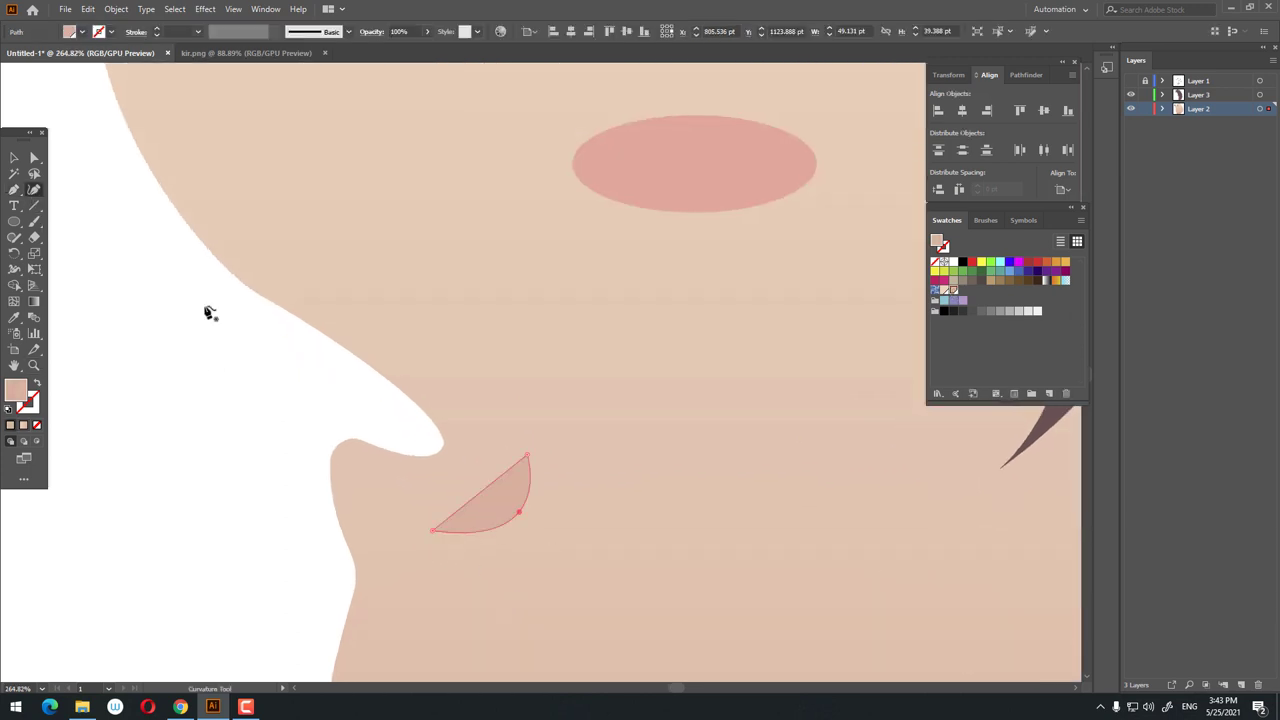
{"action": "left_click", "coordinate": [483, 498]}
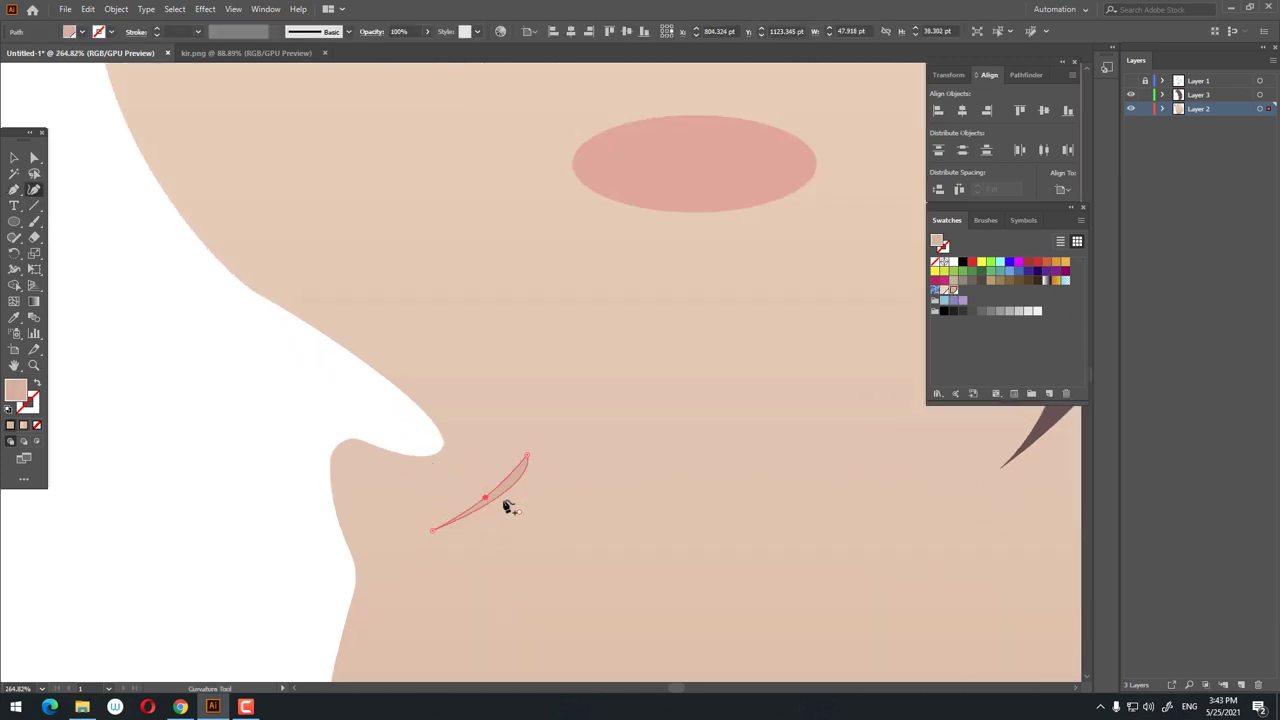
{"action": "left_click_drag", "start_coordinate": [505, 504], "coordinate": [513, 518]}
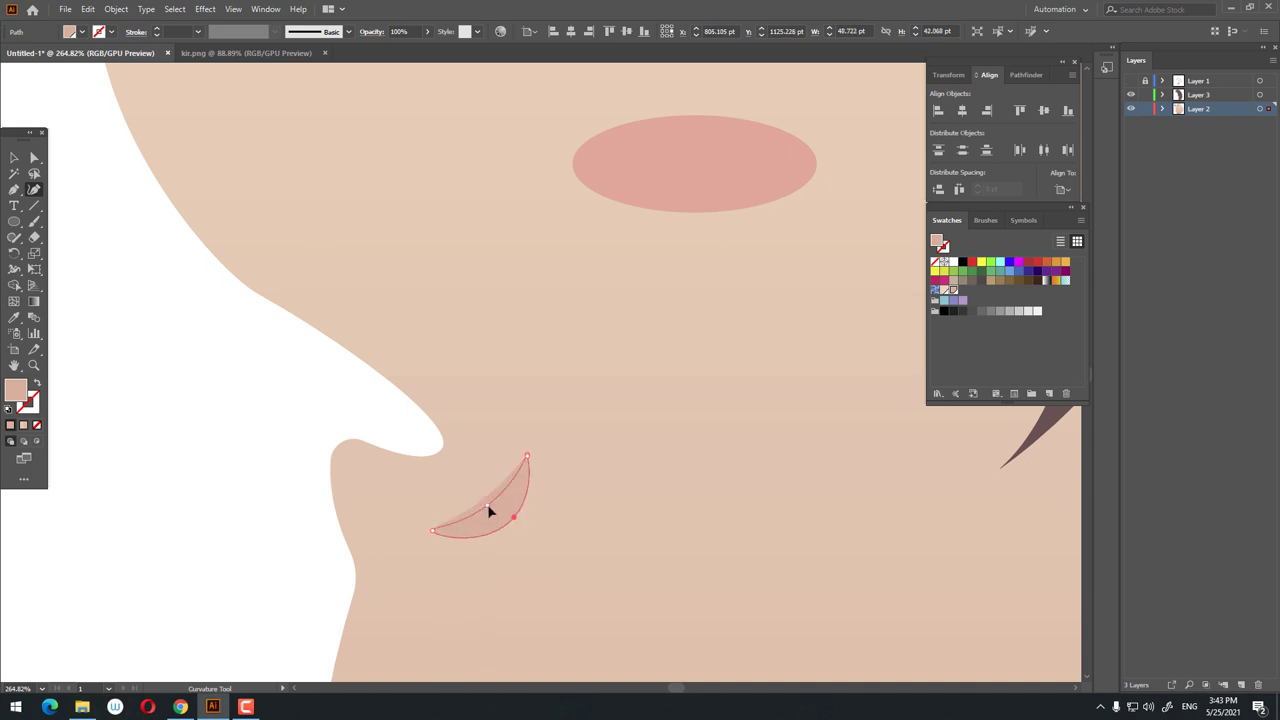
{"action": "left_click", "coordinate": [488, 506]}
{"action": "key", "text": "v"}
{"action": "left_click", "coordinate": [514, 546]}
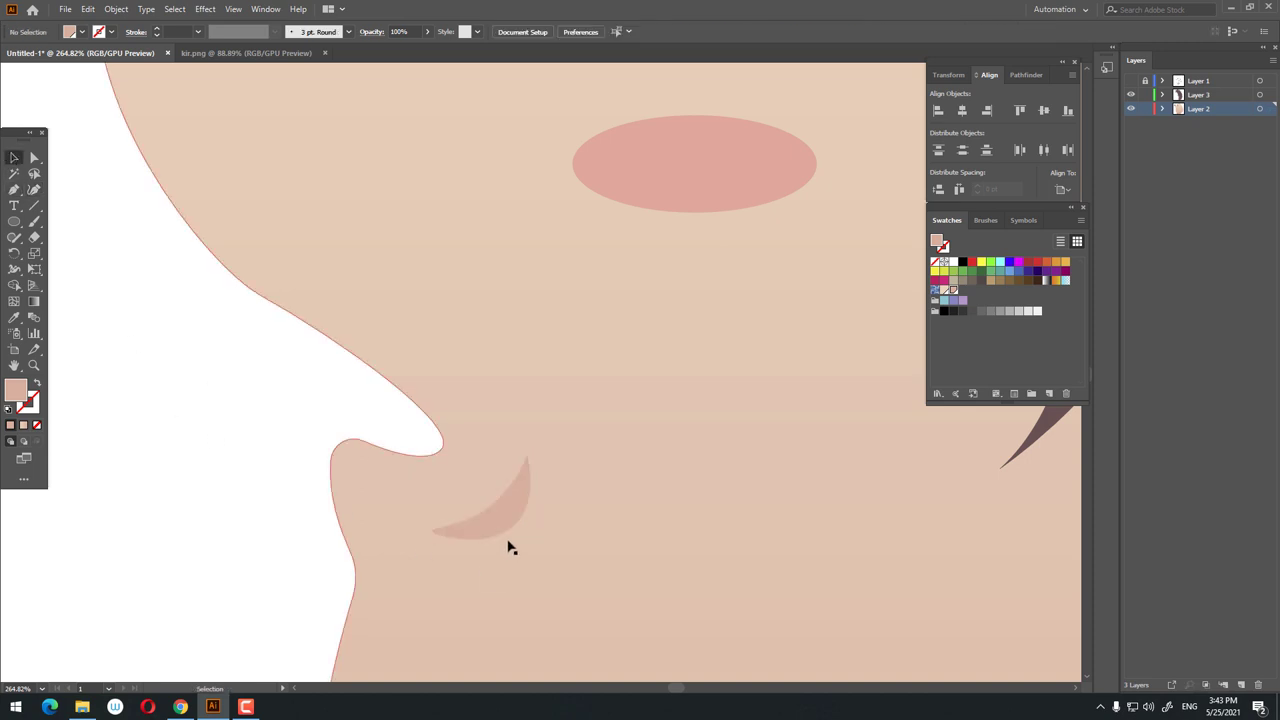
{"action": "left_click_drag", "start_coordinate": [504, 520], "coordinate": [520, 523]}
Draw a circle beneath the nose with the Ellipse tool.
{"action": "key", "text": "z"}
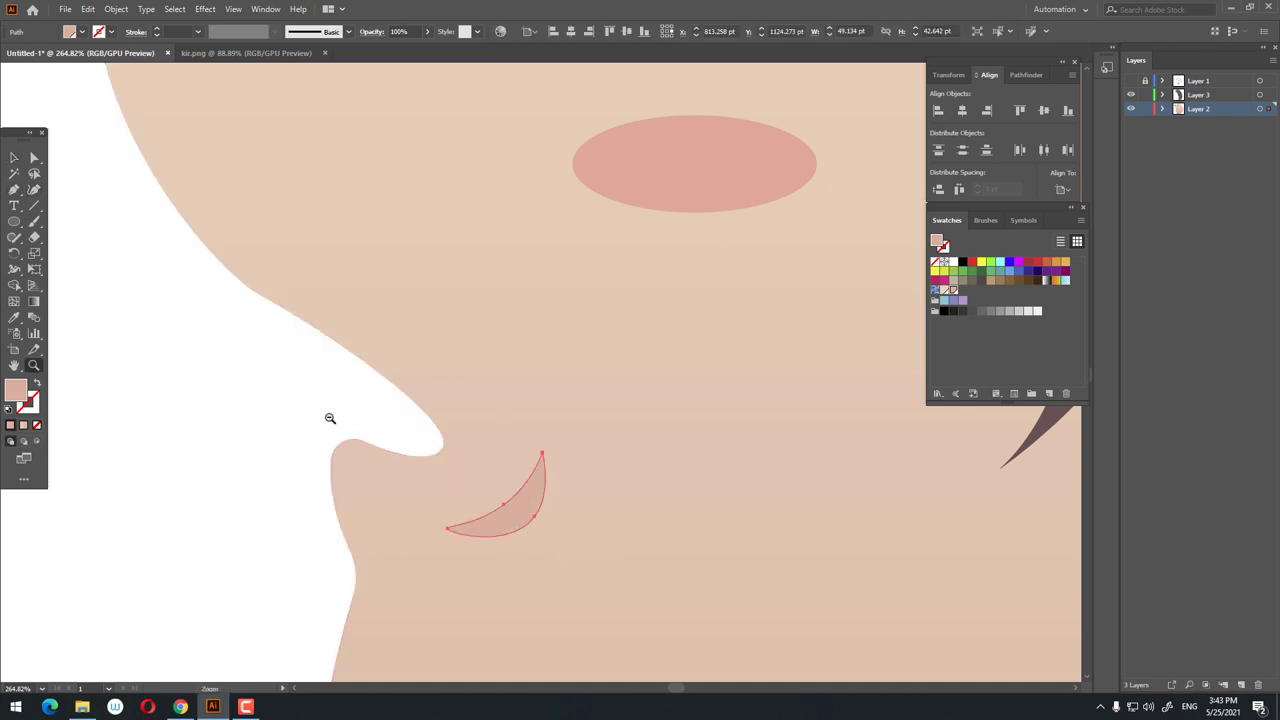
{"action": "left_click_drag", "start_coordinate": [329, 420], "coordinate": [175, 469]}
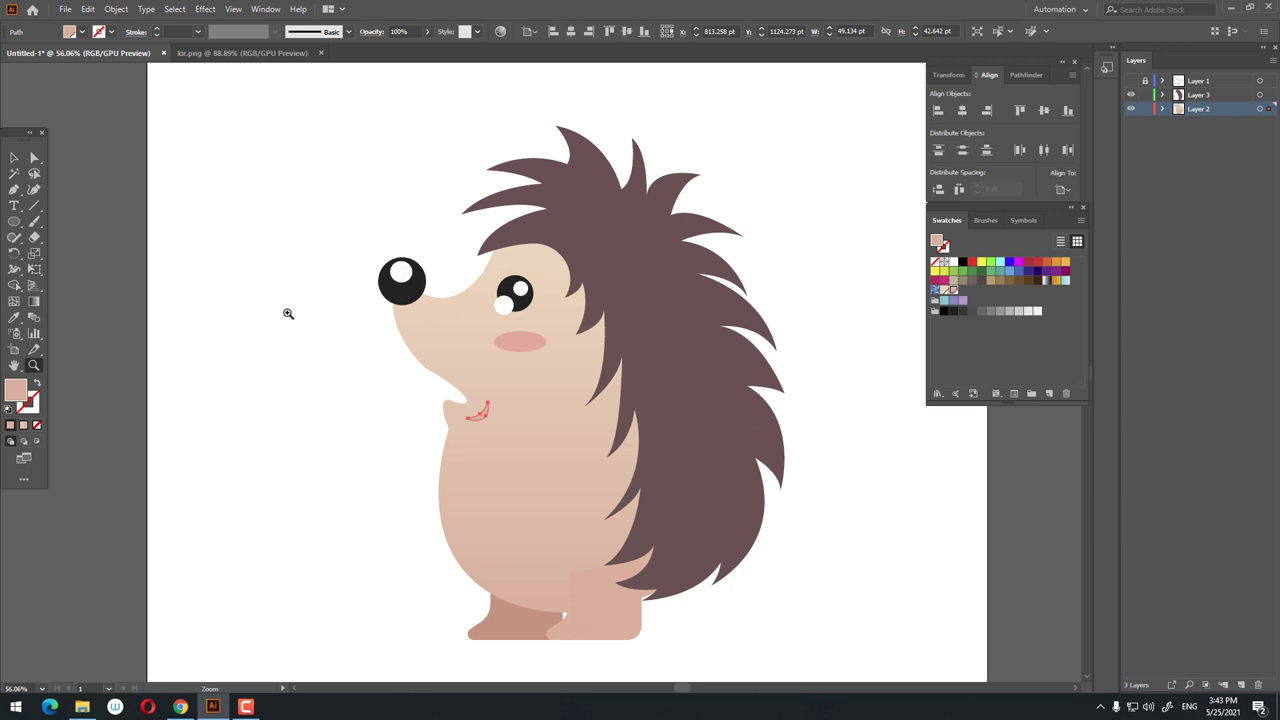
{"action": "left_click_drag", "start_coordinate": [328, 306], "coordinate": [383, 336]}
{"action": "left_click", "coordinate": [14, 222]}
{"action": "left_click_drag", "start_coordinate": [461, 279], "coordinate": [518, 315]}
{"action": "left_click", "coordinate": [13, 158]}
{"action": "left_click", "coordinate": [526, 234]}
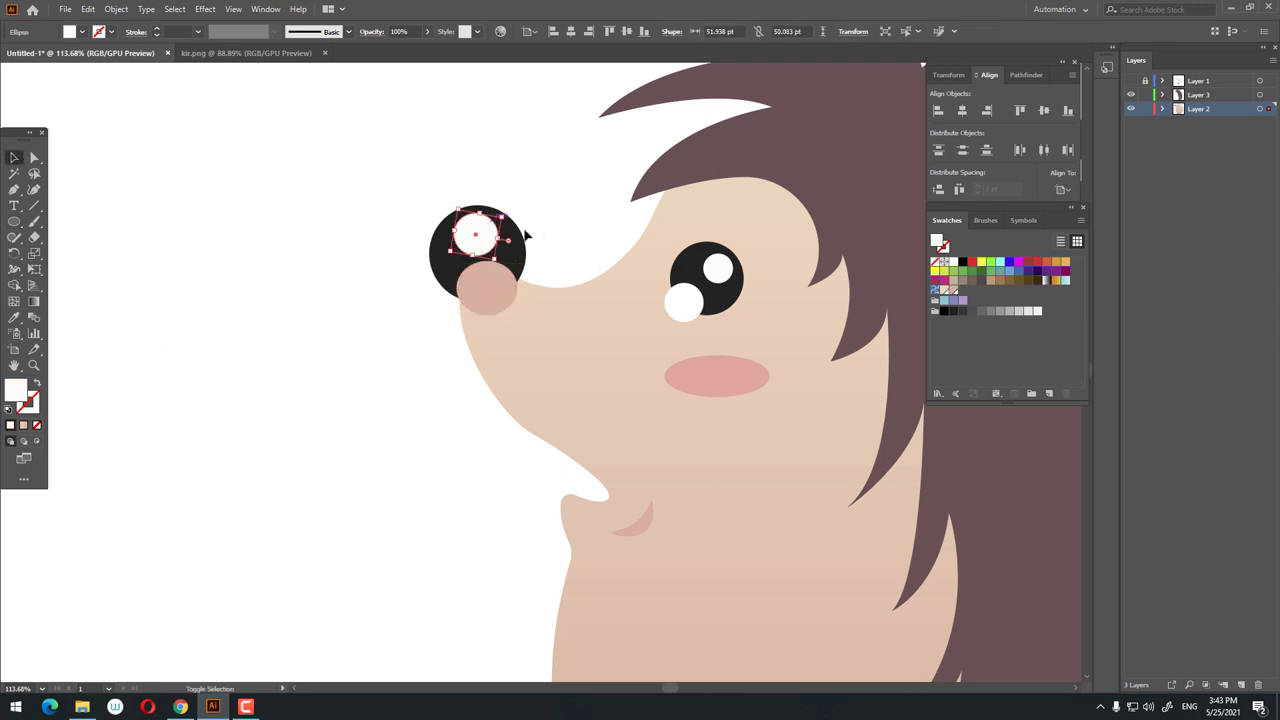
{"action": "left_click", "coordinate": [515, 242], "text": "shift"}
{"action": "right_click", "coordinate": [513, 237]}
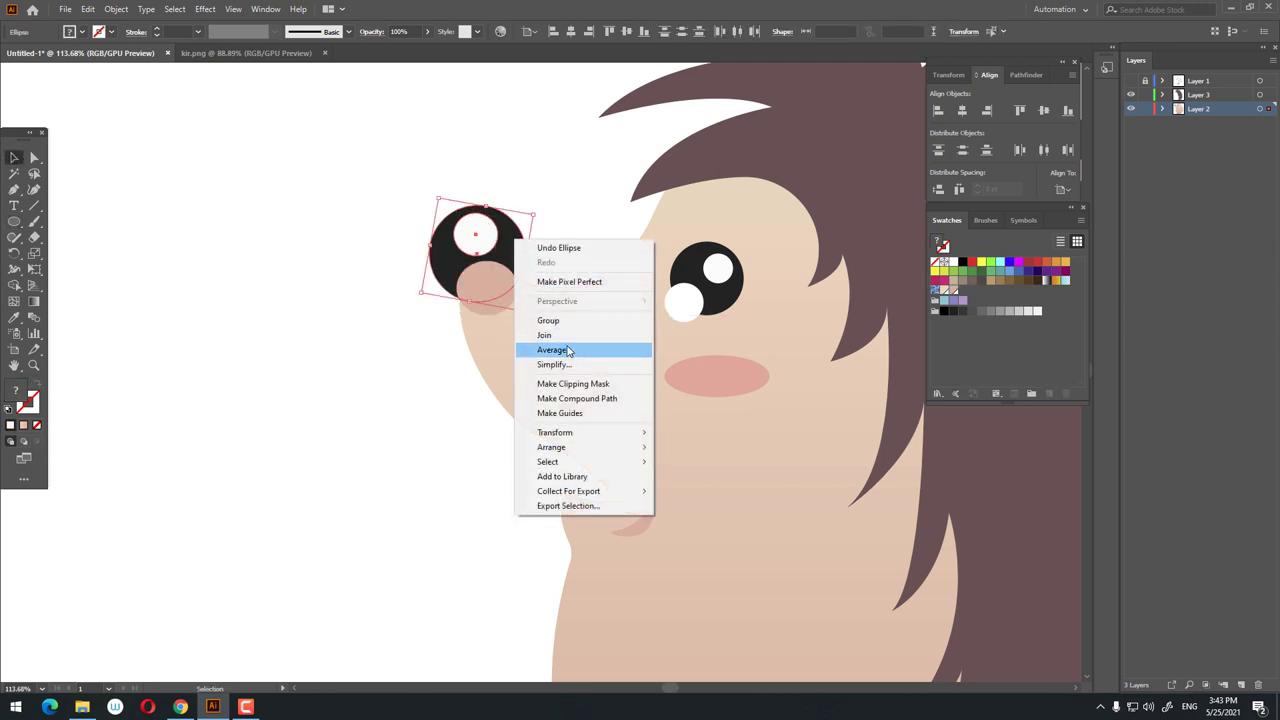
{"action": "left_click", "coordinate": [545, 320]}
{"action": "right_click", "coordinate": [508, 257]}
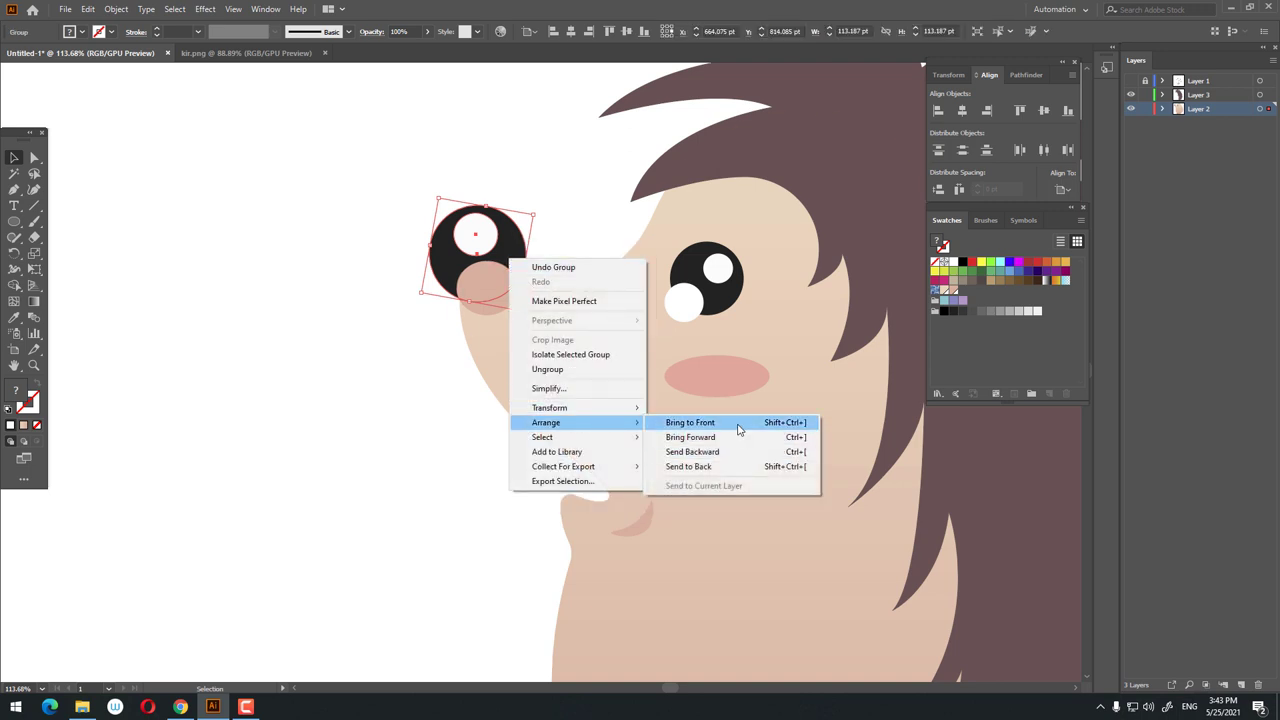
{"action": "left_click", "coordinate": [737, 423]}
{"action": "left_click", "coordinate": [545, 175]}
{"action": "scroll", "coordinate": [545, 175], "scroll_direction": "down", "scroll_amount": 1, "text": "alt"}
{"action": "scroll", "coordinate": [515, 241], "scroll_direction": "up", "scroll_amount": 5, "text": "alt"}
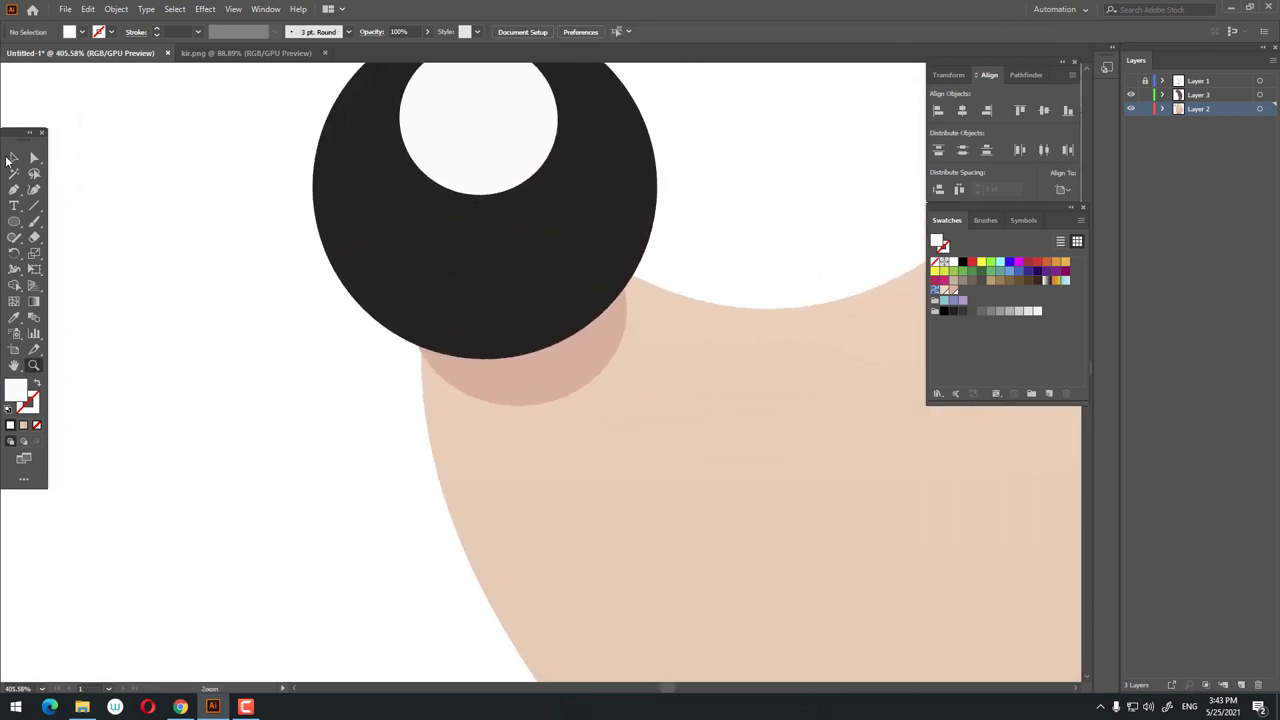
{"action": "left_click", "coordinate": [594, 371]}
{"action": "left_click", "coordinate": [712, 302]}
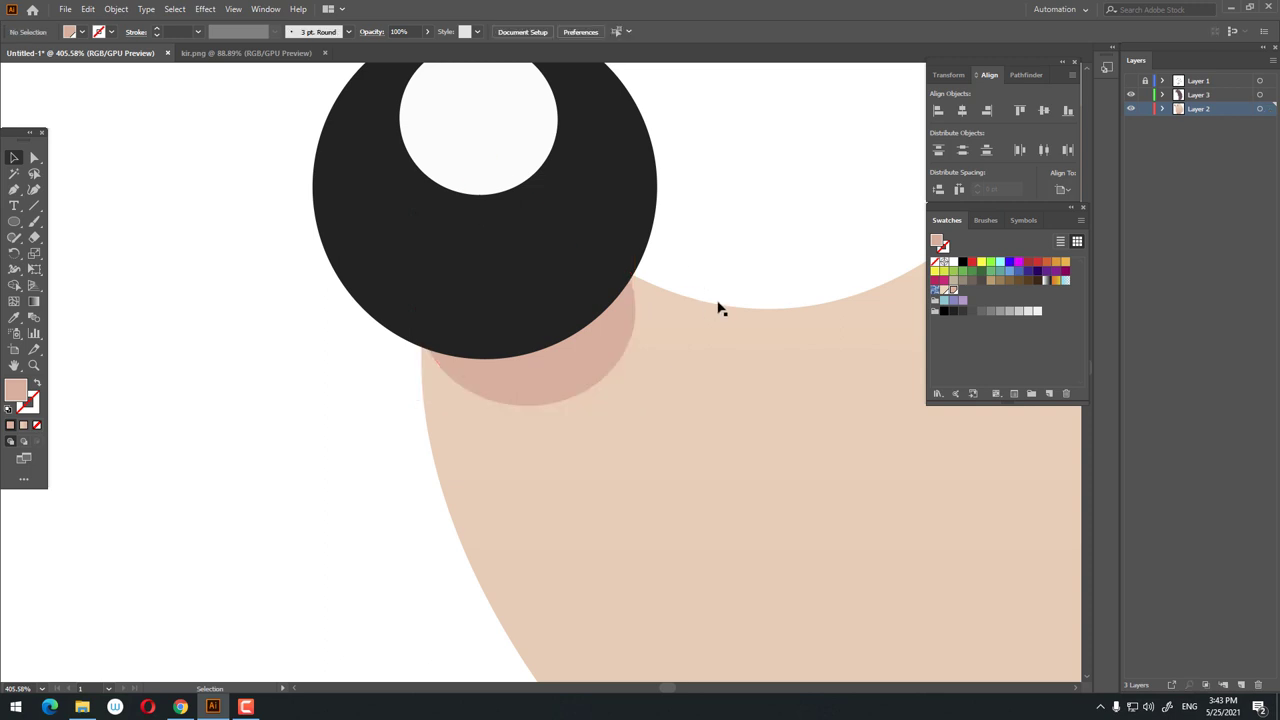
{"action": "key", "text": "z"}
{"action": "left_click_drag", "start_coordinate": [714, 306], "coordinate": [476, 310]}
{"action": "scroll", "coordinate": [618, 322], "scroll_direction": "down", "scroll_amount": 3}
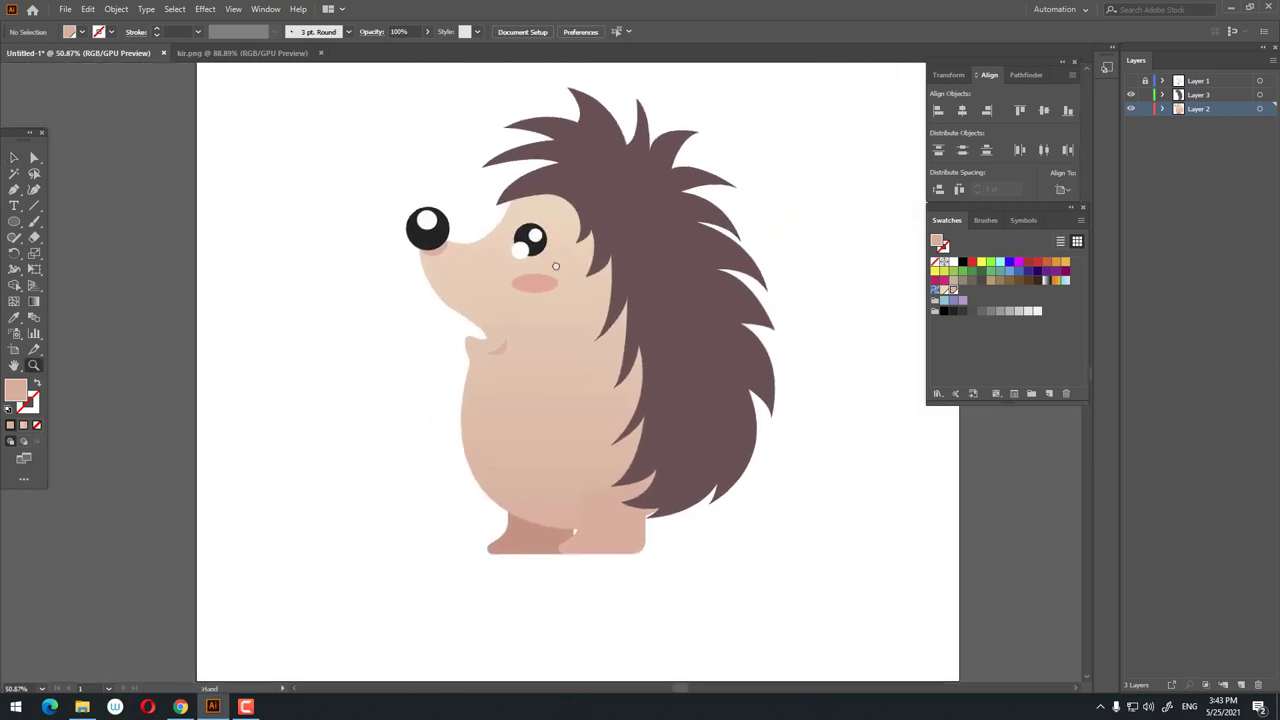
{"action": "scroll", "coordinate": [652, 520], "scroll_direction": "up", "scroll_amount": 2, "text": "alt"}
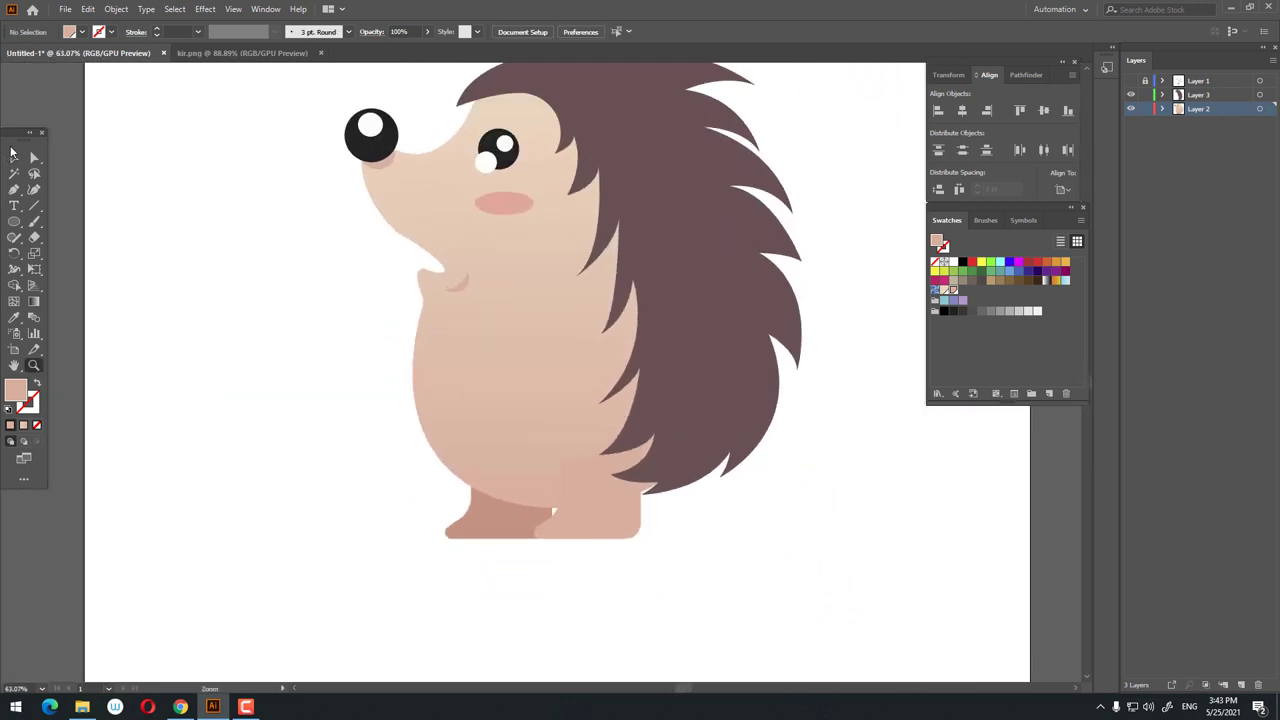
{"action": "left_click", "coordinate": [13, 155]}
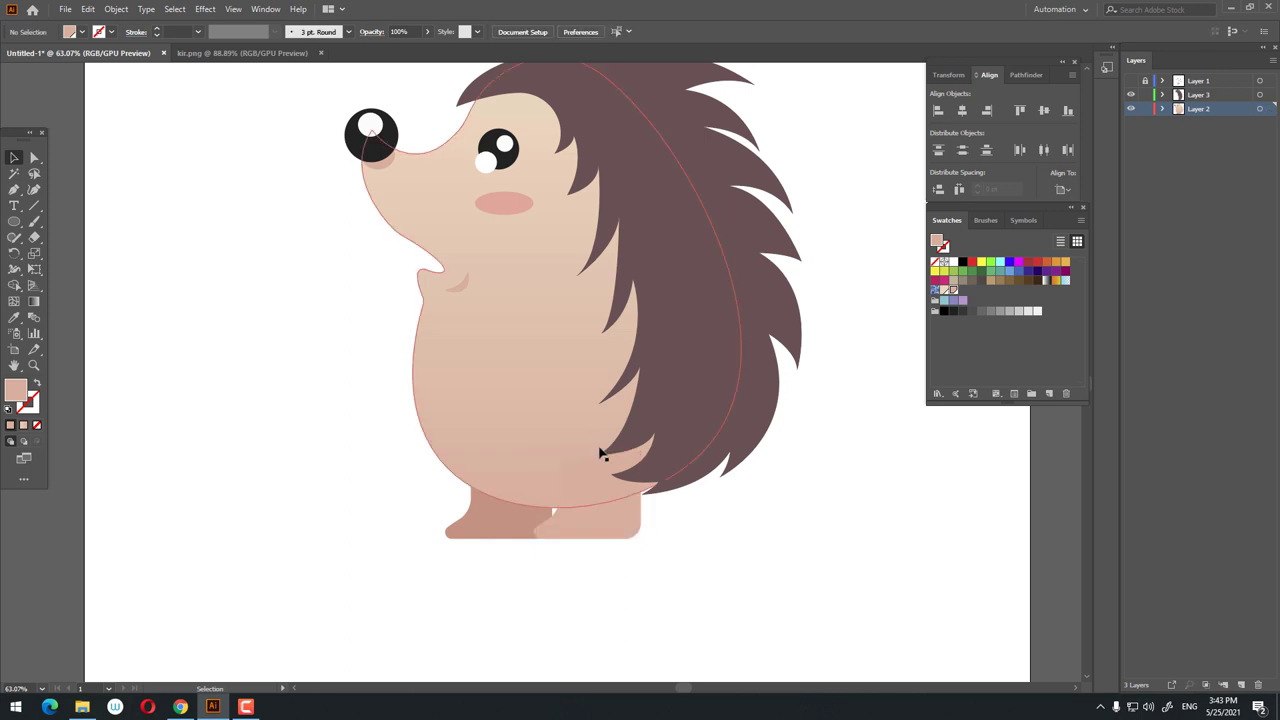
Draw a closed paw outline with a curved bottom on the belly, in front of the spikes.
{"action": "left_click", "coordinate": [617, 517]}
{"action": "key", "text": "z"}
{"action": "scroll", "coordinate": [650, 540], "scroll_direction": "up", "scroll_amount": 3, "text": "alt"}
{"action": "scroll", "coordinate": [650, 540], "scroll_direction": "down", "scroll_amount": 4, "text": "alt"}
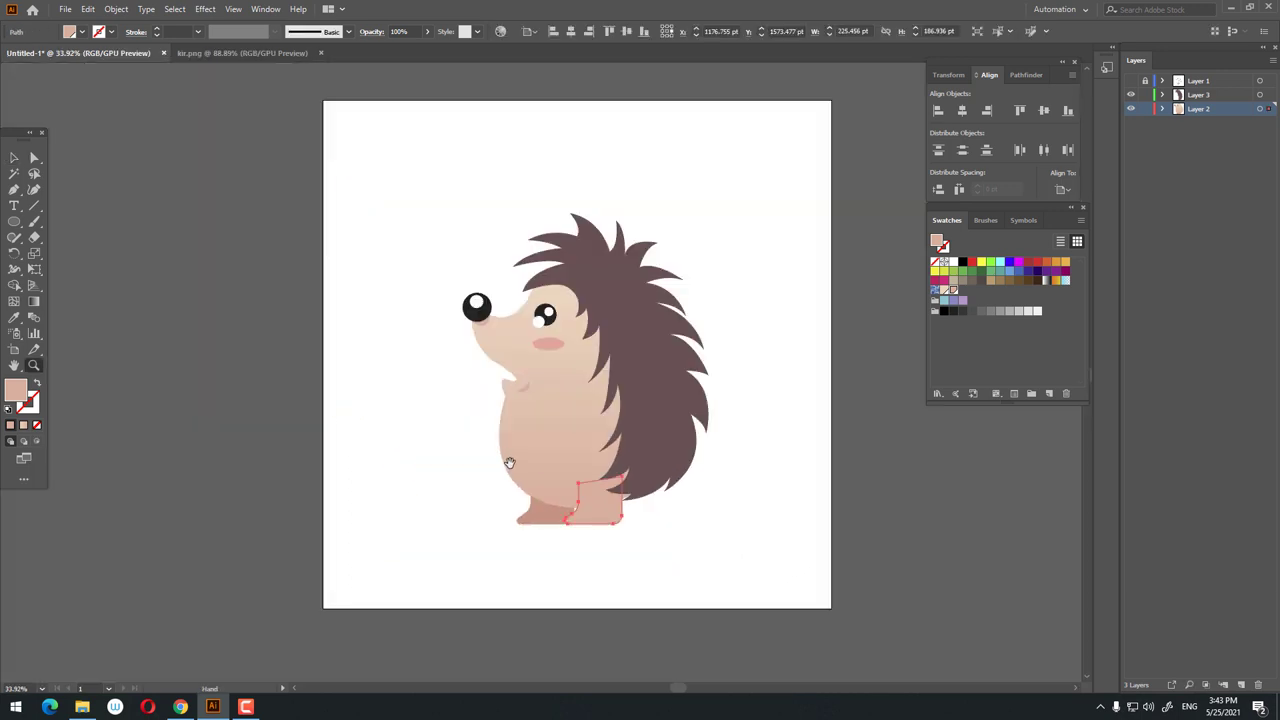
{"action": "scroll", "coordinate": [482, 446], "scroll_direction": "up", "scroll_amount": 2, "text": "alt"}
{"action": "scroll", "coordinate": [482, 446], "scroll_direction": "up", "scroll_amount": 1, "text": "alt"}
{"action": "key", "text": "p"}
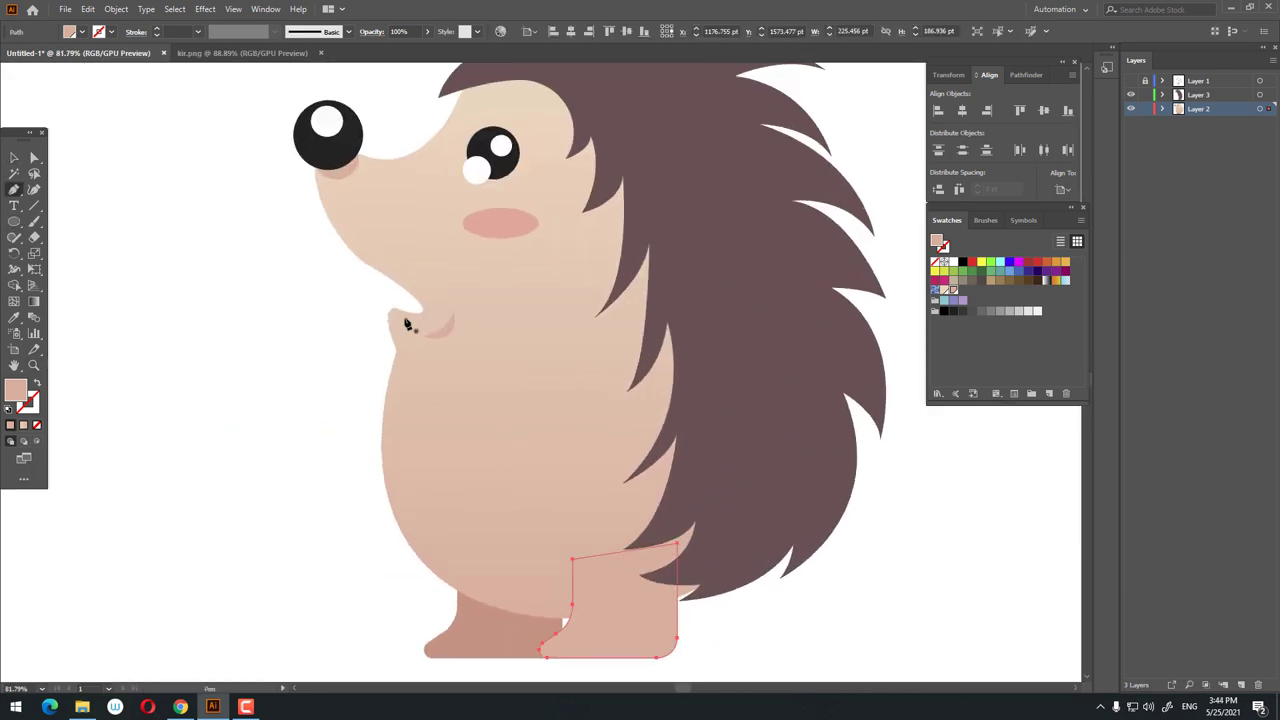
{"action": "left_click", "coordinate": [530, 378]}
{"action": "mouse_move", "coordinate": [522, 474]}
{"action": "left_mouse_down"}
{"action": "mouse_move", "coordinate": [604, 481]}
{"action": "mouse_move", "coordinate": [614, 466]}
{"action": "left_mouse_up"}
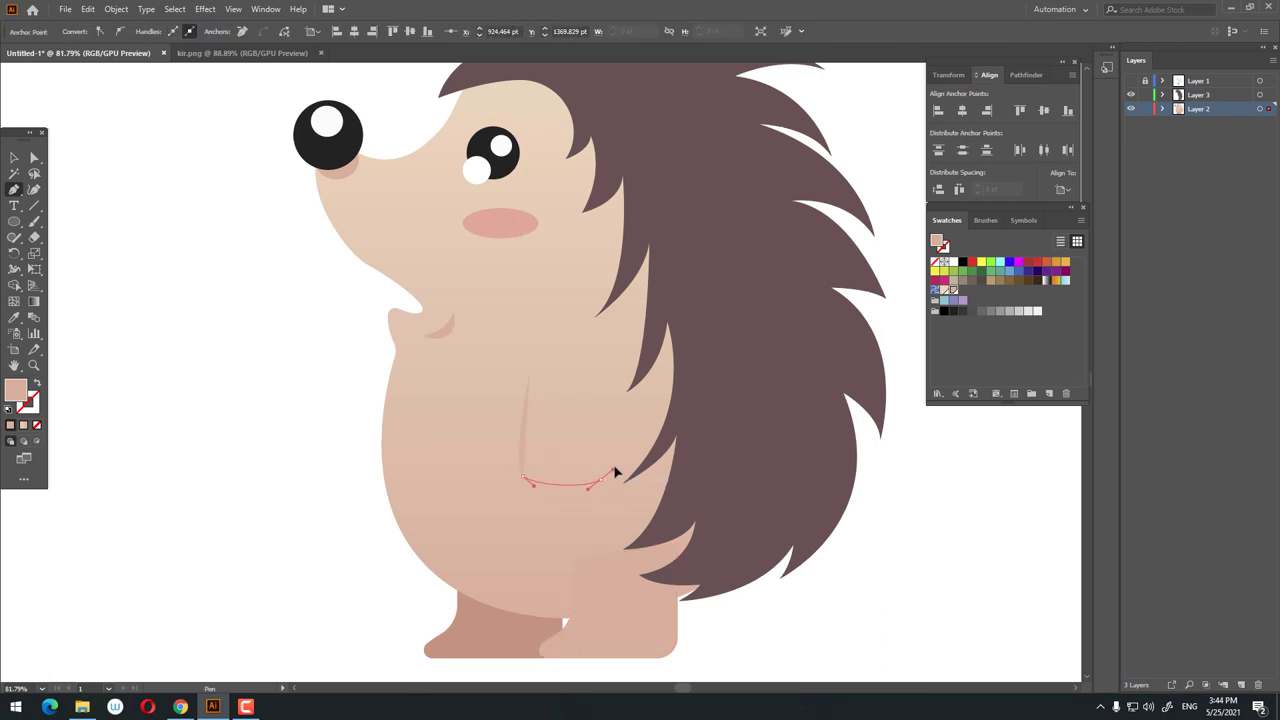
{"action": "left_click", "coordinate": [612, 379]}
{"action": "left_click", "coordinate": [530, 378]}
Check the new paw on the hedgehog, then select it and zoom in close.
{"action": "key", "text": "z"}
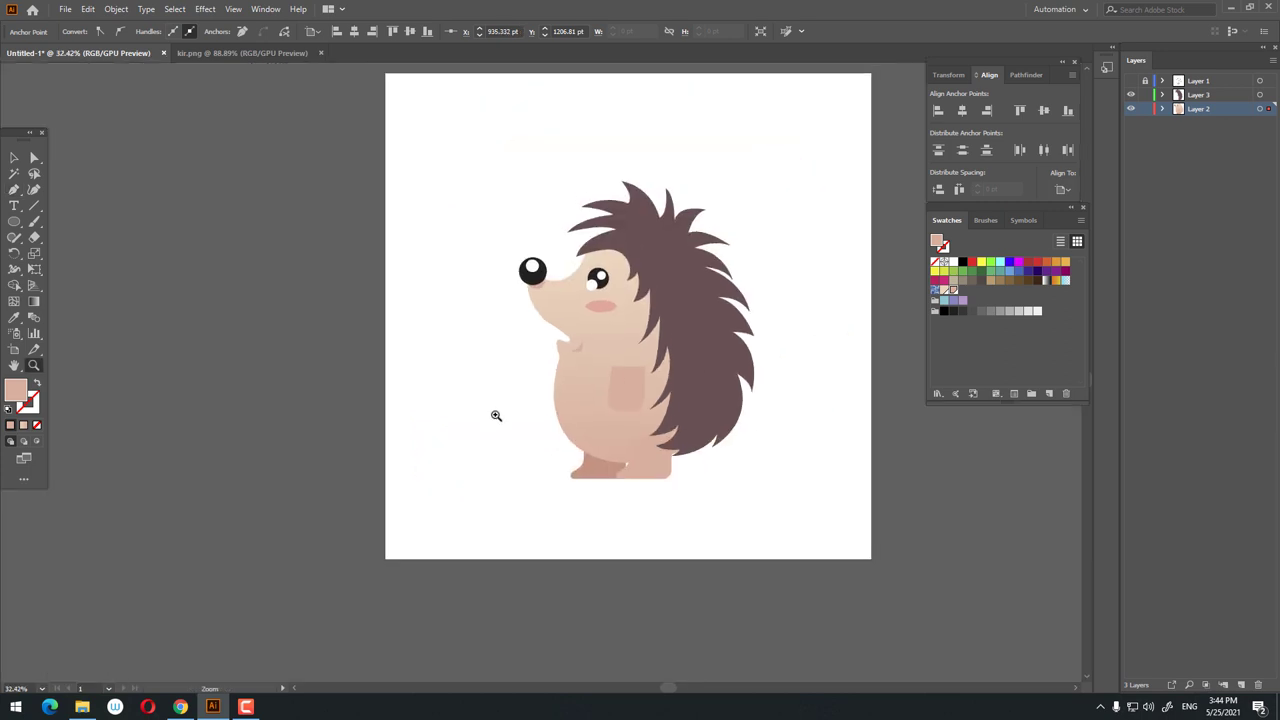
{"action": "left_click_drag", "start_coordinate": [500, 414], "coordinate": [610, 527]}
{"action": "scroll", "coordinate": [610, 527], "scroll_direction": "down", "scroll_amount": 2}
{"action": "left_click", "coordinate": [16, 158]}
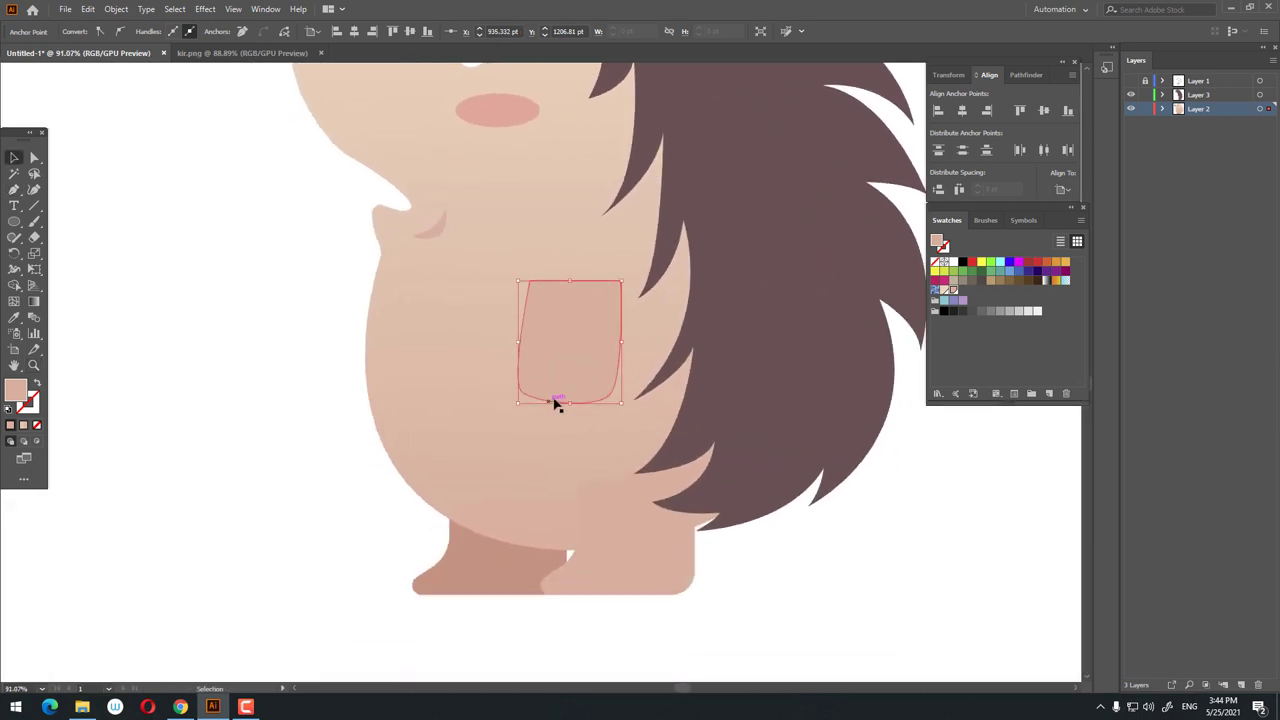
{"action": "left_click", "coordinate": [963, 603]}
{"action": "left_click_drag", "start_coordinate": [801, 533], "coordinate": [743, 563]}
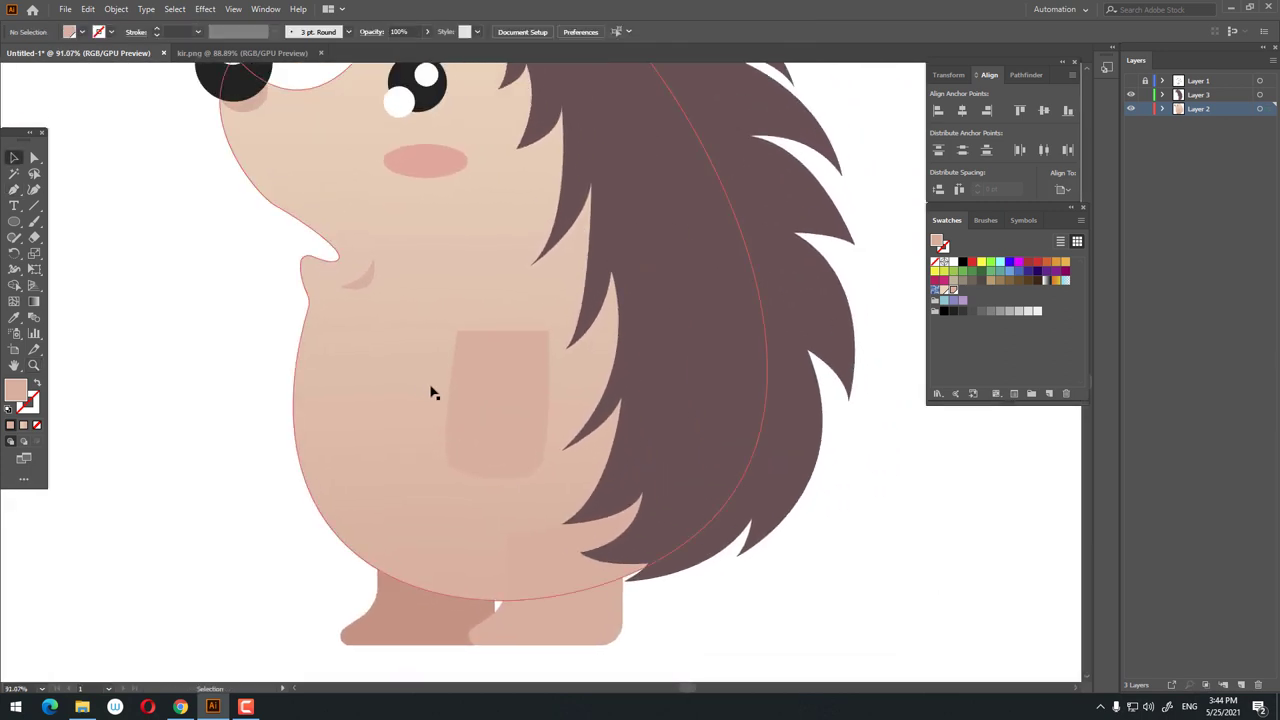
{"action": "left_click", "coordinate": [491, 400]}
{"action": "key", "text": "ctrl+0"}
{"action": "key", "text": "z"}
{"action": "key", "text": "ctrl+plus"}
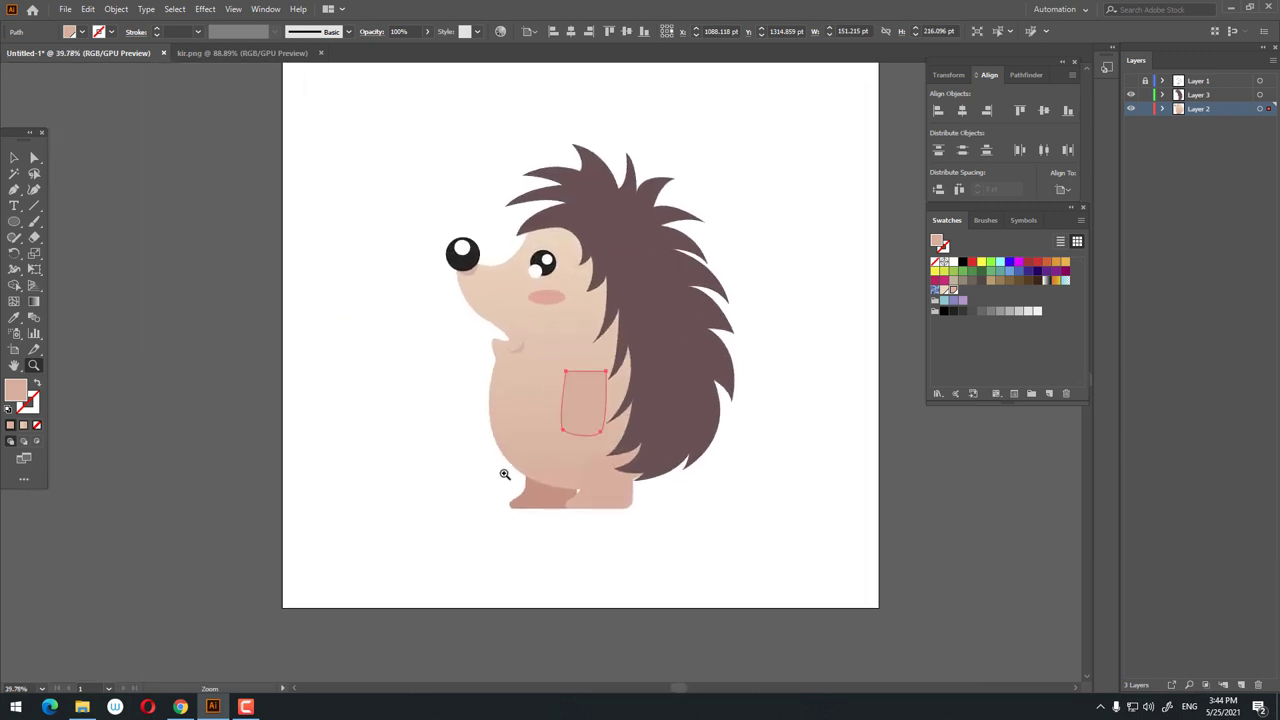
{"action": "key", "text": "ctrl+plus"}
{"action": "left_click", "coordinate": [13, 158]}
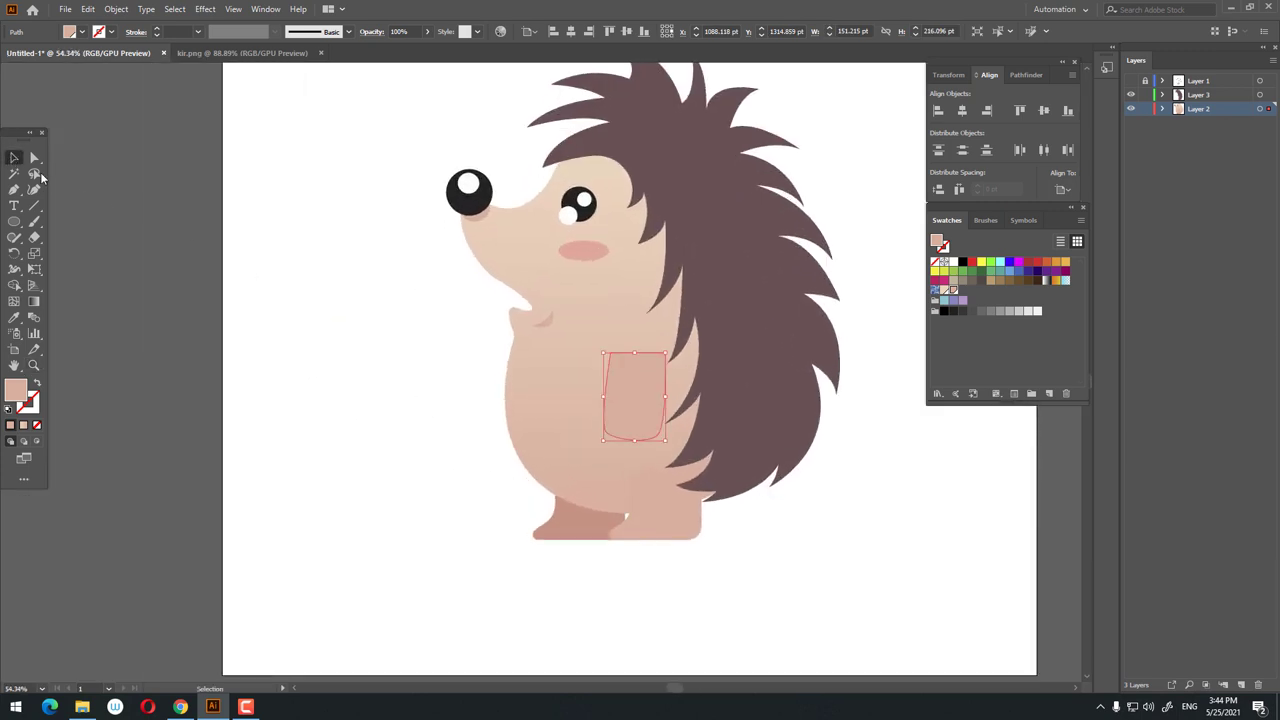
{"action": "key", "text": "z"}
{"action": "left_click_drag", "start_coordinate": [689, 375], "coordinate": [1000, 606]}
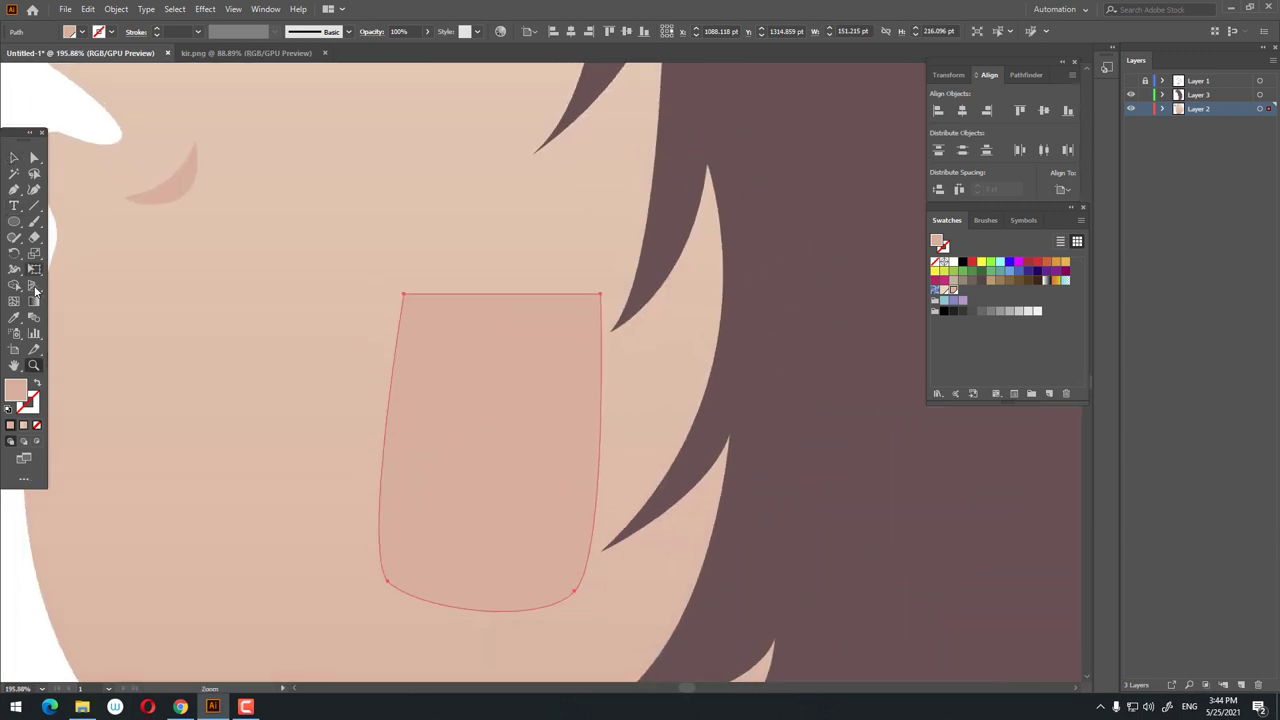
Apply a top-to-bottom gradient to the paw and try a flat light beige fill.
{"action": "left_click", "coordinate": [34, 301]}
{"action": "left_click", "coordinate": [491, 303]}
{"action": "mouse_move", "coordinate": [490, 296]}
{"action": "left_mouse_down"}
{"action": "mouse_move", "coordinate": [466, 457]}
{"action": "mouse_move", "coordinate": [490, 548]}
{"action": "left_mouse_up"}
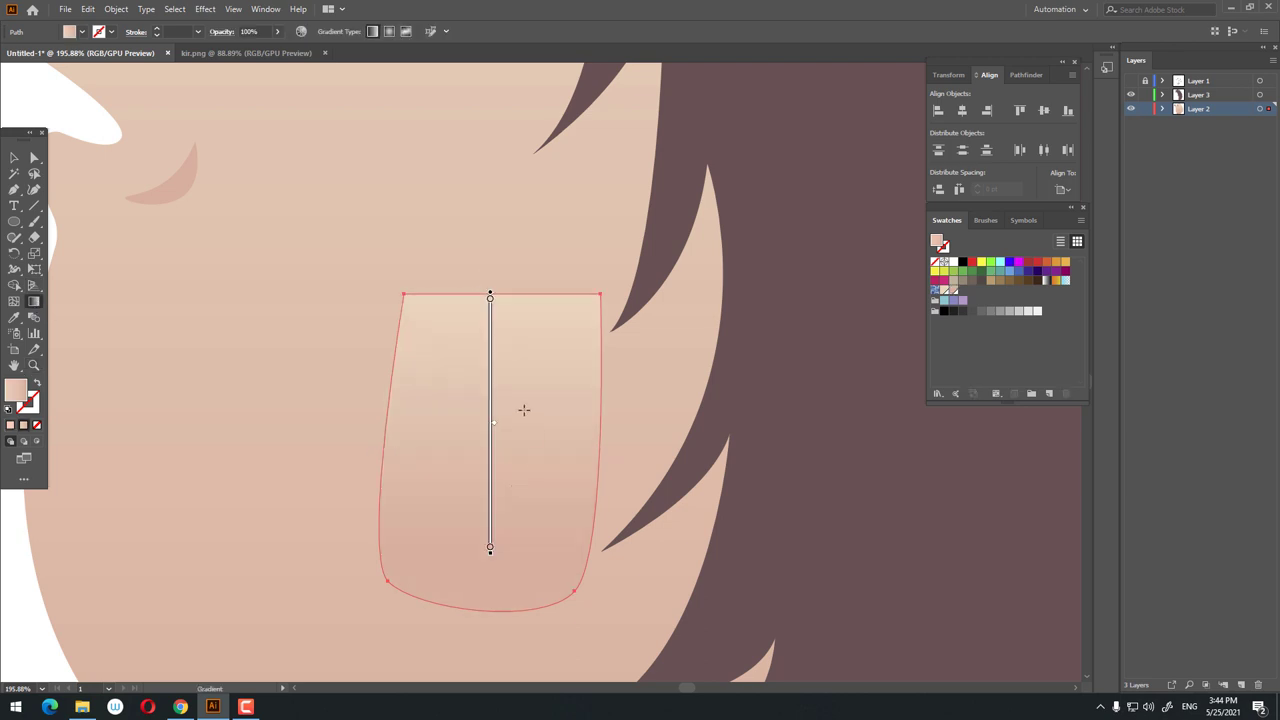
{"action": "key", "text": "z"}
{"action": "mouse_move", "coordinate": [524, 410]}
{"action": "left_mouse_down"}
{"action": "mouse_move", "coordinate": [314, 386]}
{"action": "mouse_move", "coordinate": [409, 443]}
{"action": "left_mouse_up"}
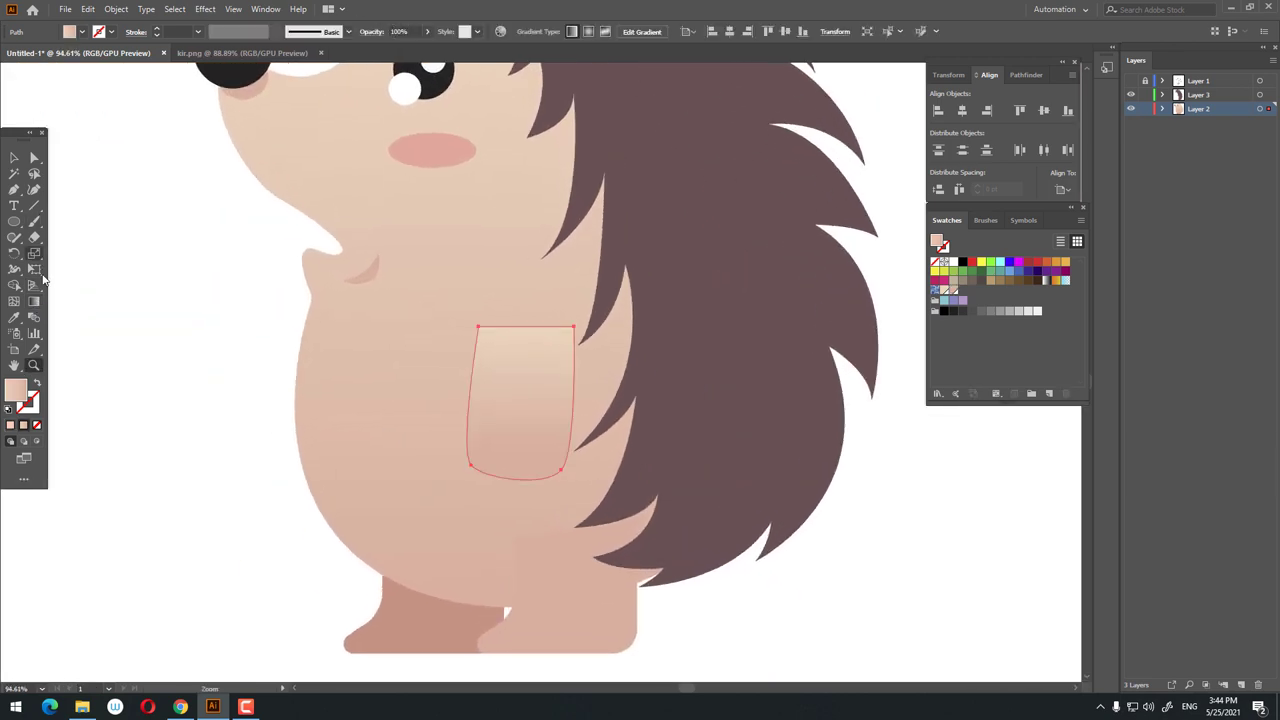
{"action": "left_click", "coordinate": [34, 301]}
{"action": "left_click_drag", "start_coordinate": [531, 343], "coordinate": [515, 438]}
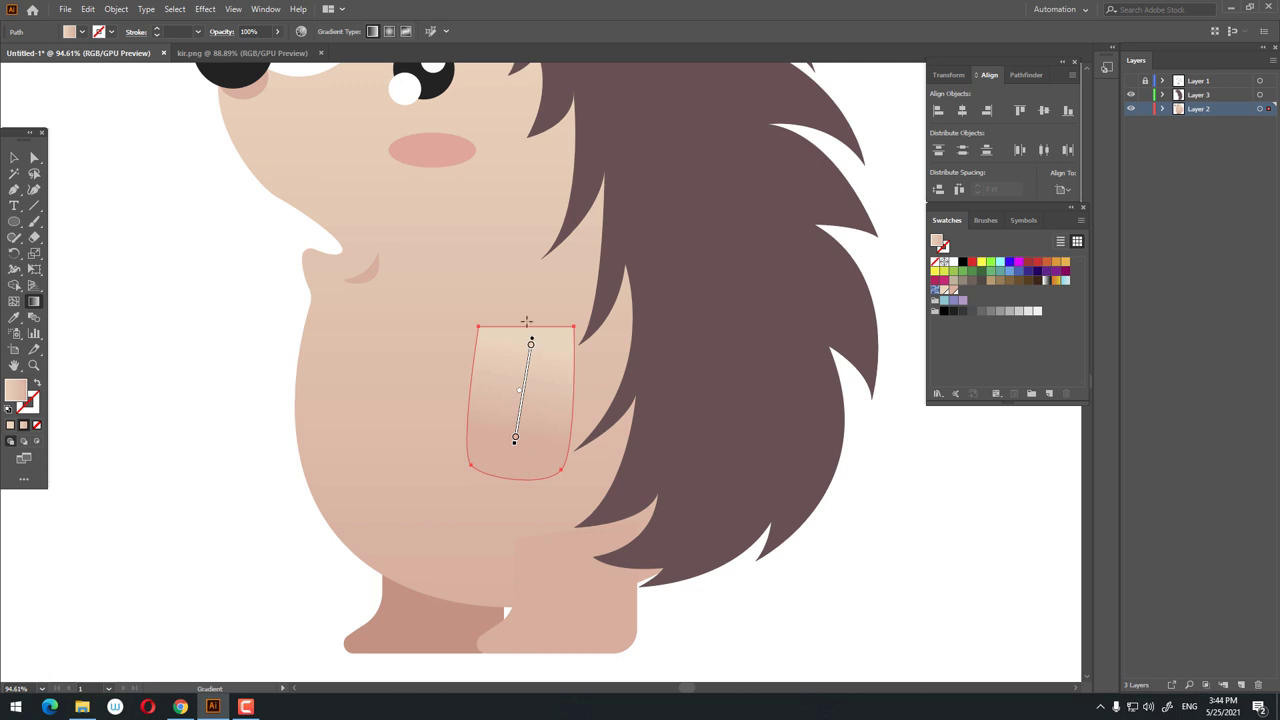
{"action": "left_click_drag", "start_coordinate": [525, 326], "coordinate": [516, 476]}
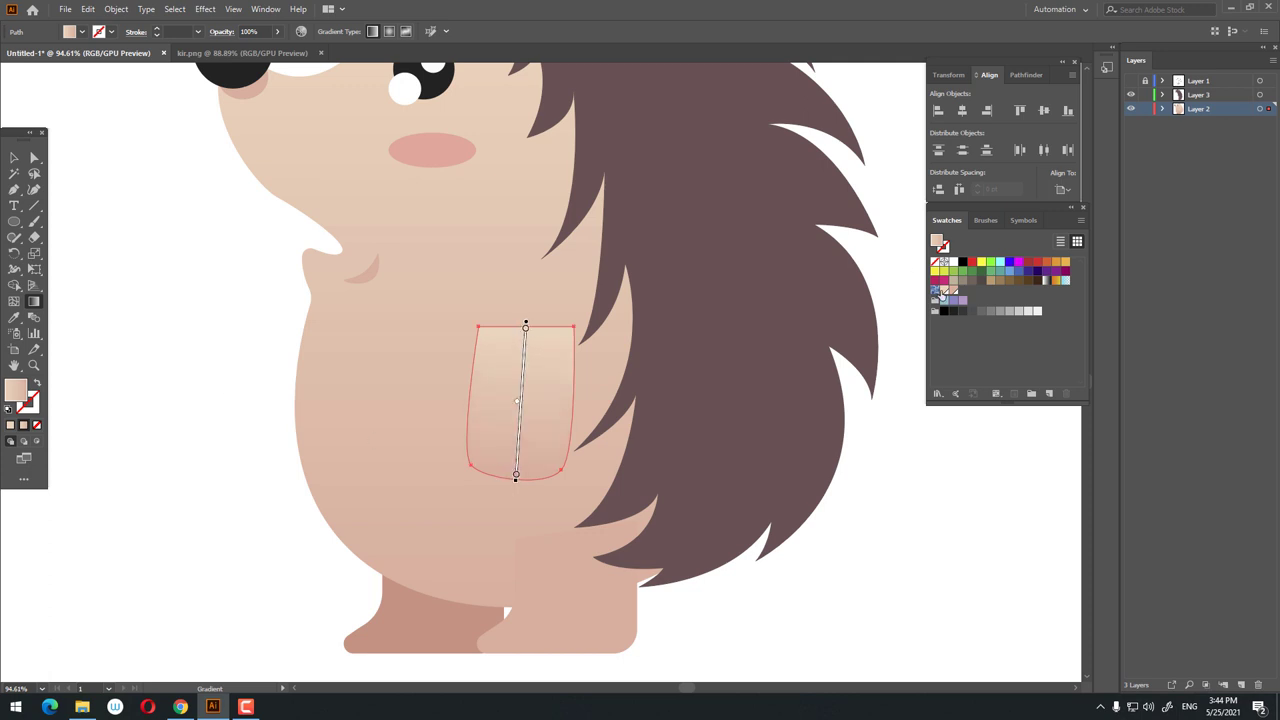
{"action": "left_click", "coordinate": [943, 290]}
Reapply a vertical gradient running down the length of the paw.
{"action": "key", "text": "z"}
{"action": "left_click_drag", "start_coordinate": [486, 369], "coordinate": [486, 369]}
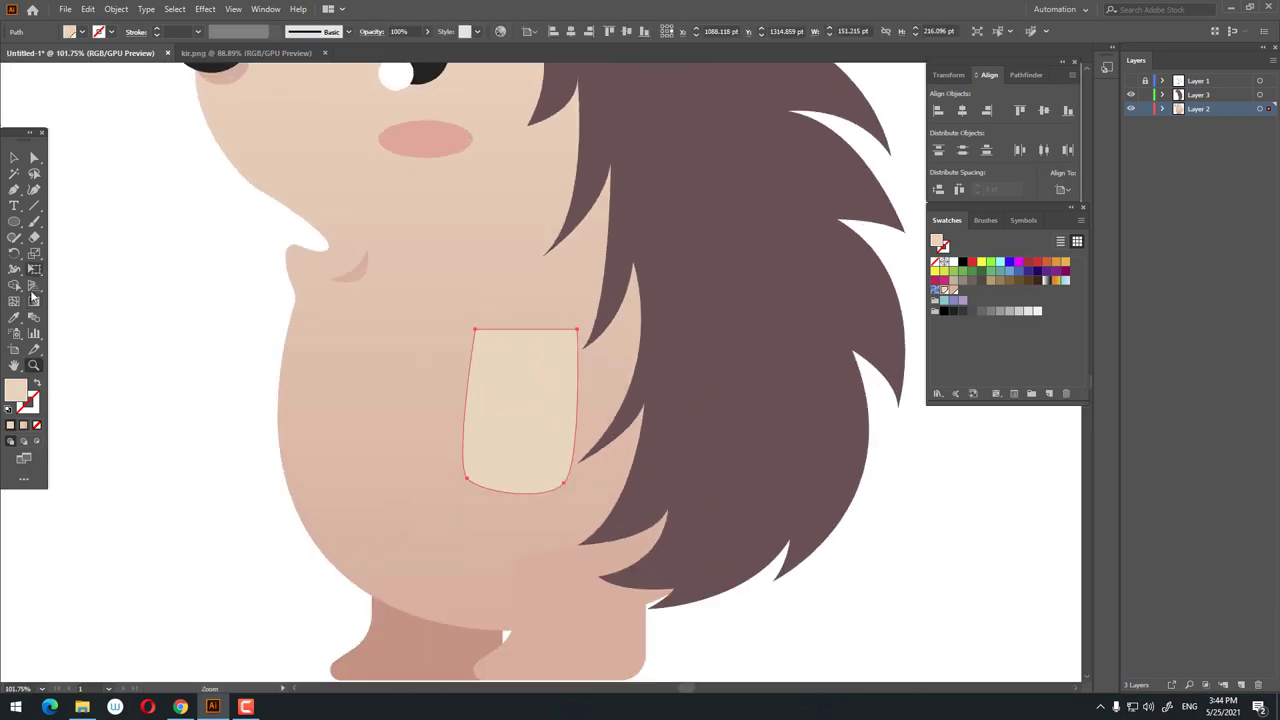
{"action": "left_click", "coordinate": [33, 300]}
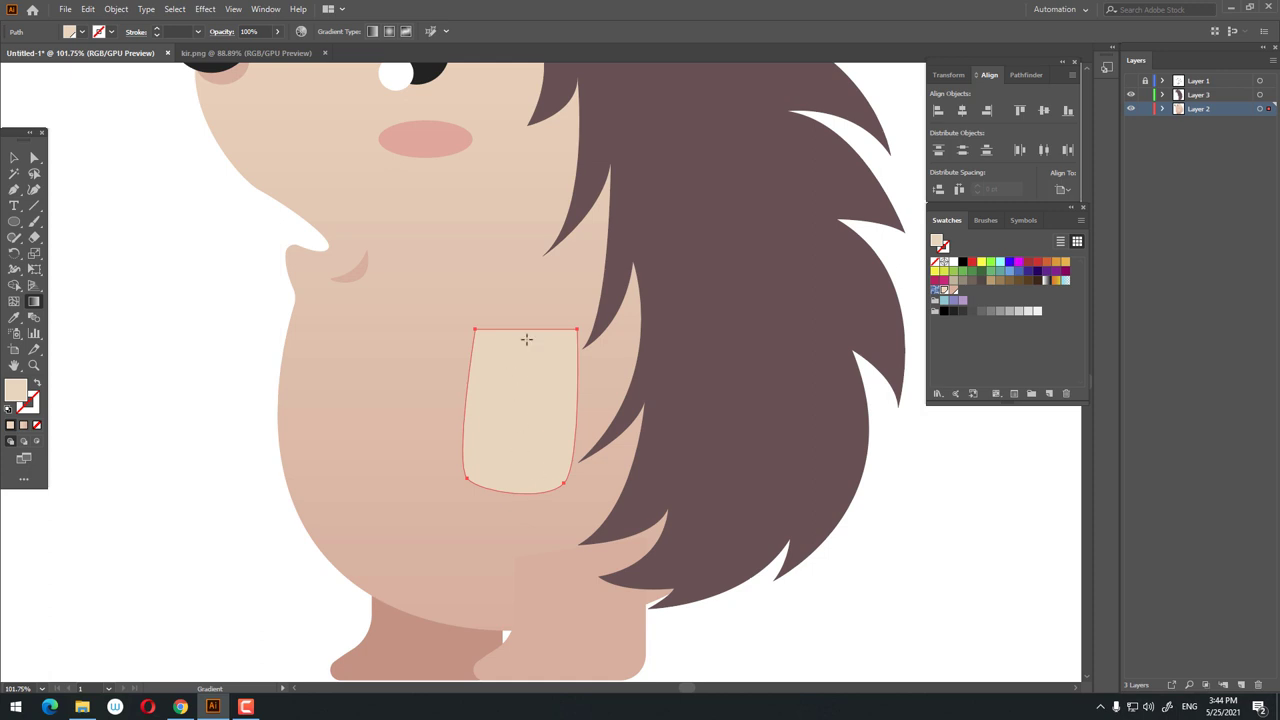
{"action": "left_click", "coordinate": [13, 158]}
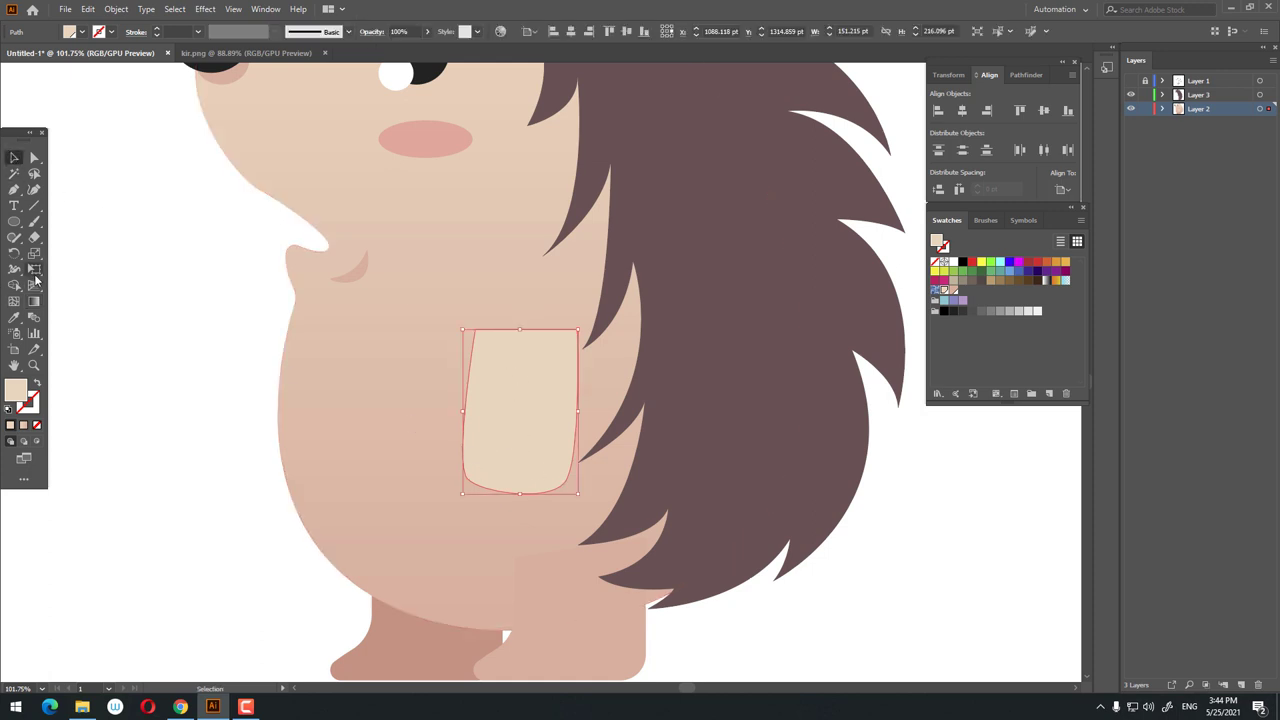
{"action": "key", "text": "g"}
{"action": "left_click", "coordinate": [513, 404]}
{"action": "left_click_drag", "start_coordinate": [521, 330], "coordinate": [517, 440]}
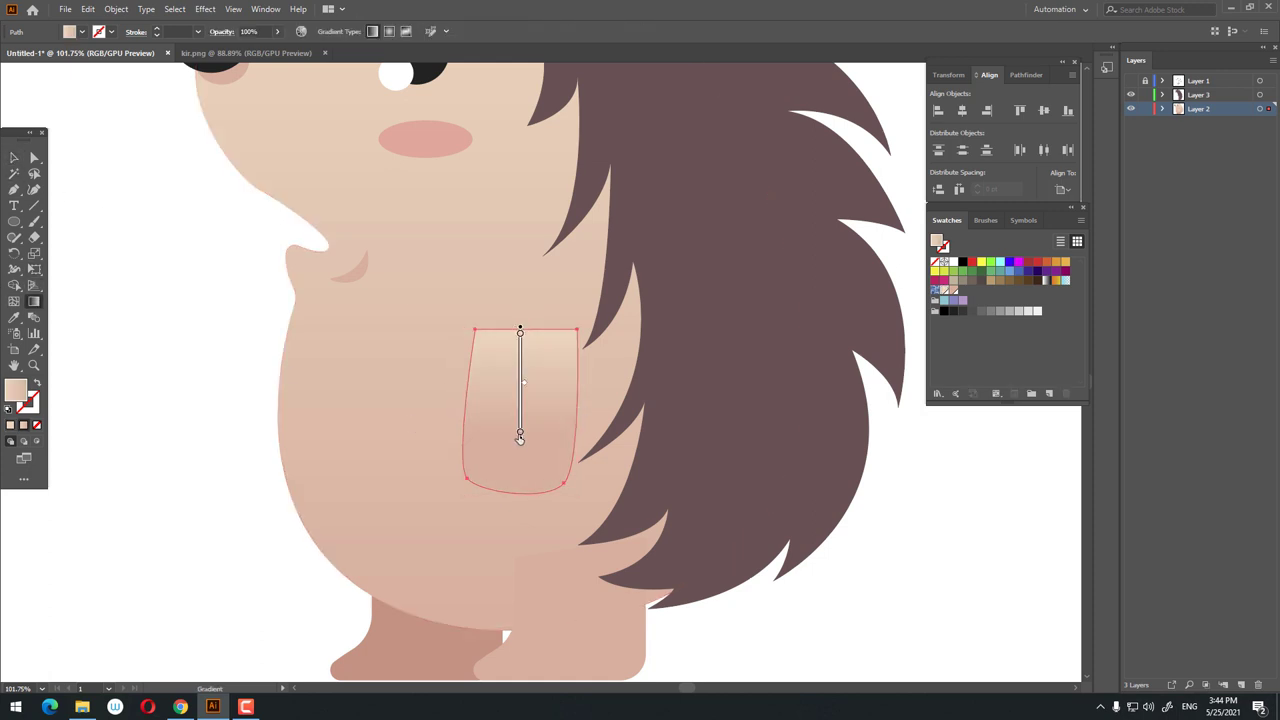
{"action": "key", "text": "ctrl+0"}
{"action": "key", "text": "z"}
{"action": "left_click_drag", "start_coordinate": [501, 360], "coordinate": [553, 487]}
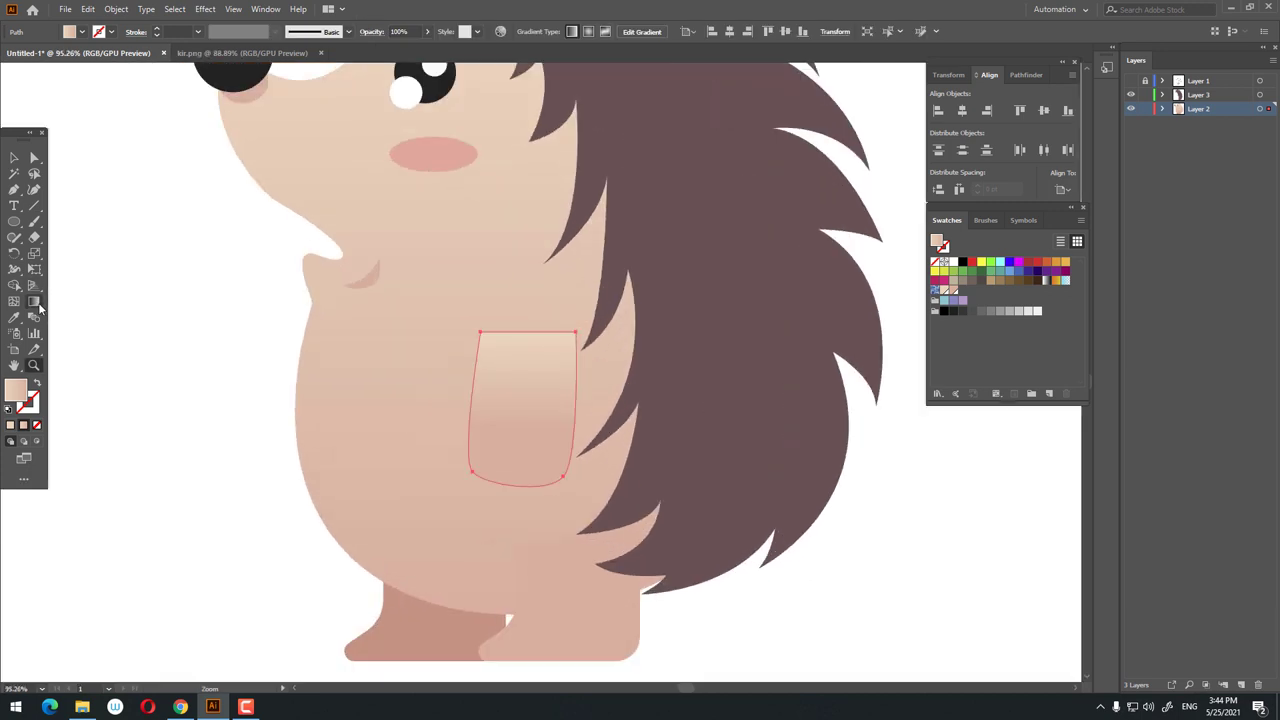
{"action": "left_click", "coordinate": [33, 301]}
{"action": "left_click_drag", "start_coordinate": [523, 335], "coordinate": [523, 470]}
Zoom in around the paw to check the gradient, then reselect the paw.
{"action": "key", "text": "ctrl+0"}
{"action": "key", "text": "z"}
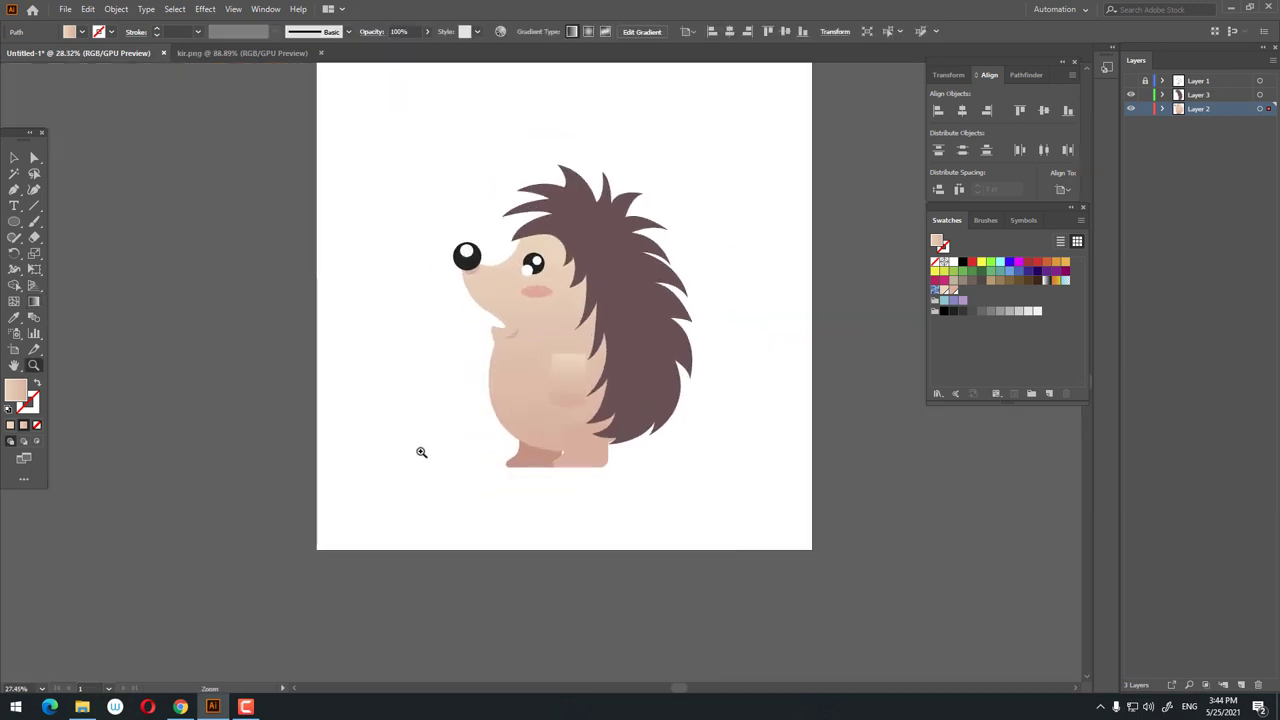
{"action": "left_click_drag", "start_coordinate": [421, 230], "coordinate": [700, 470]}
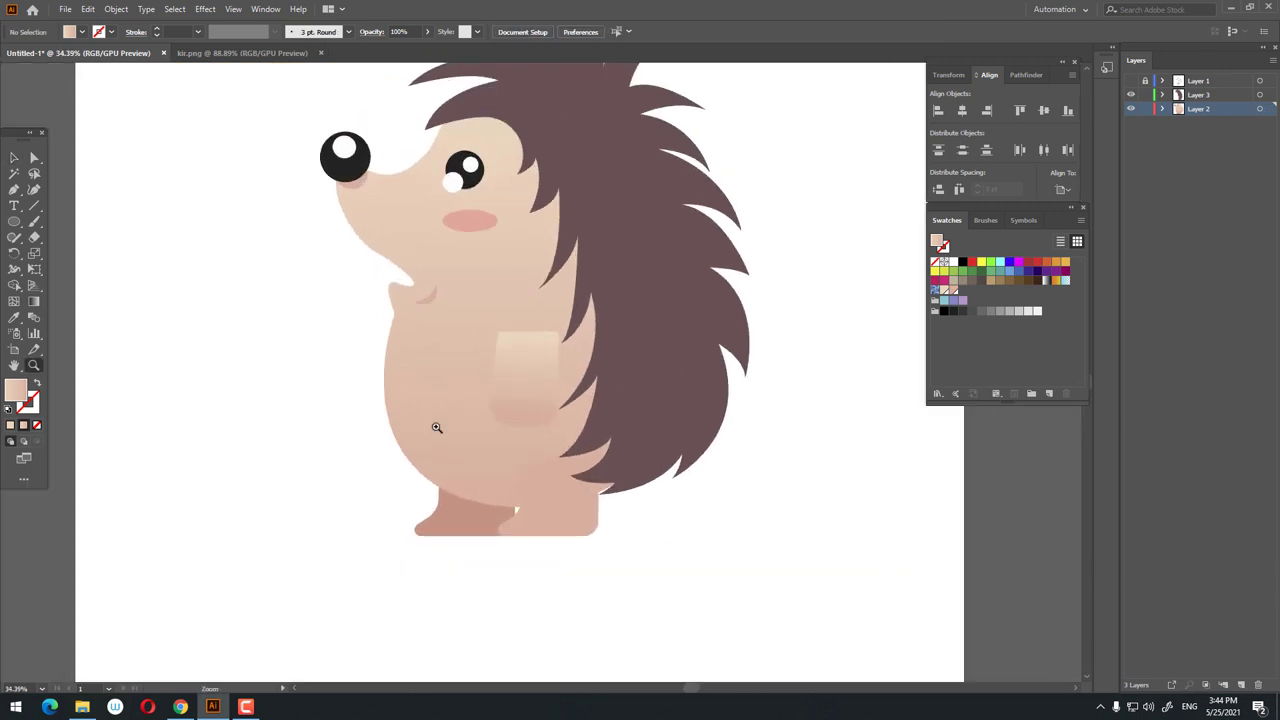
{"action": "left_click_drag", "start_coordinate": [521, 381], "coordinate": [620, 451]}
{"action": "left_click", "coordinate": [14, 157]}
{"action": "left_click", "coordinate": [557, 396]}
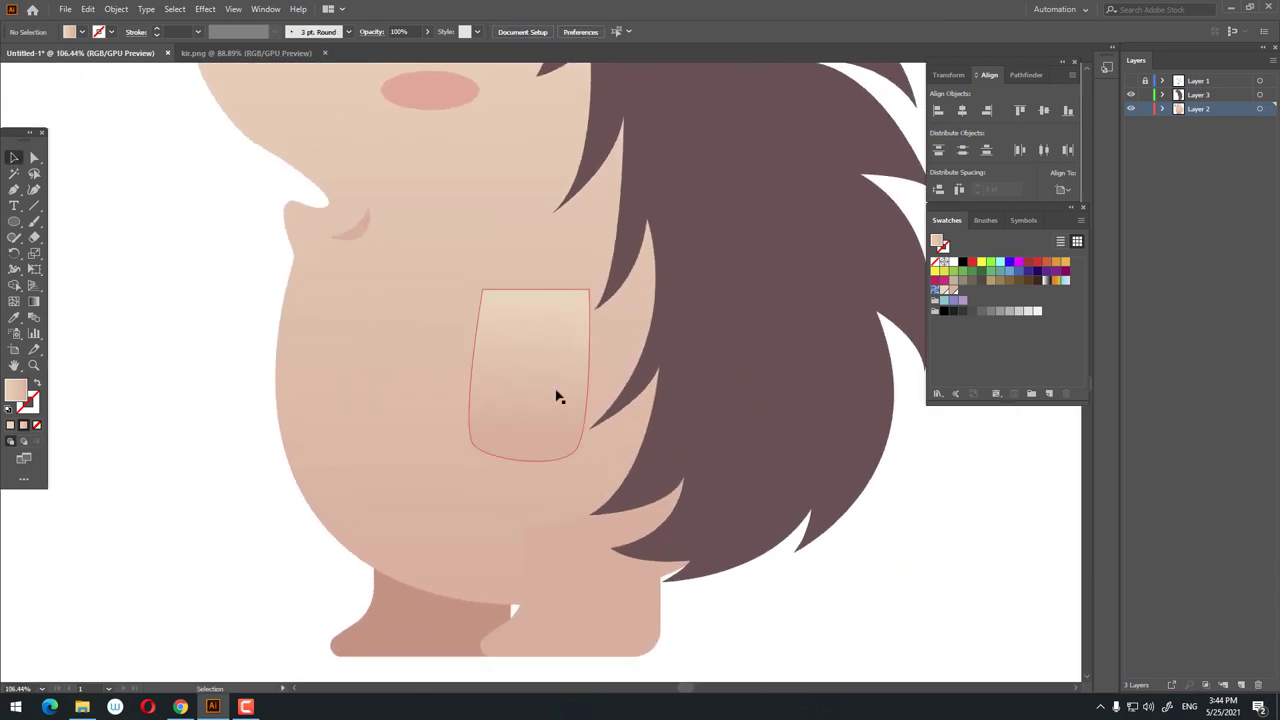
Paste a copy of the paw directly on top and isolate it.
{"action": "left_click", "coordinate": [88, 9]}
{"action": "left_click", "coordinate": [130, 72]}
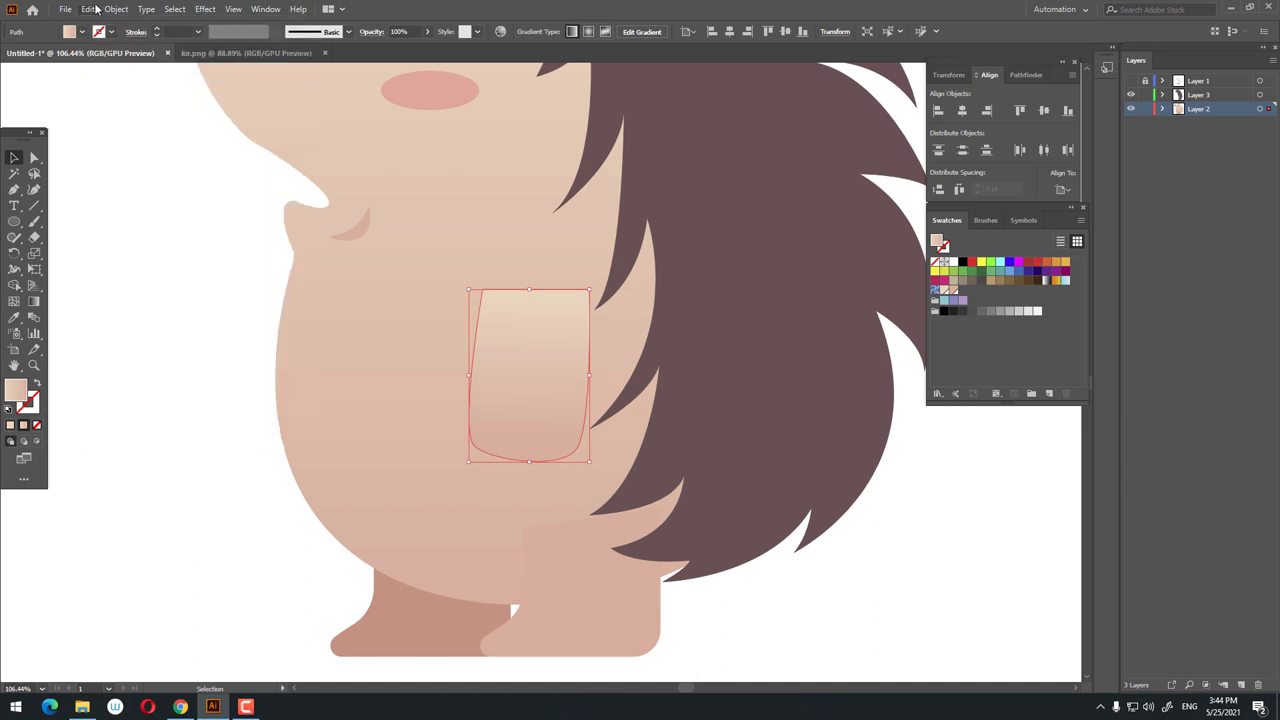
{"action": "left_click", "coordinate": [116, 9]}
{"action": "left_click", "coordinate": [130, 102]}
{"action": "double_click", "coordinate": [543, 357]}
Turn the copy into an unfilled pink-brown outline with an 11 pt stroke.
{"action": "left_click", "coordinate": [40, 383]}
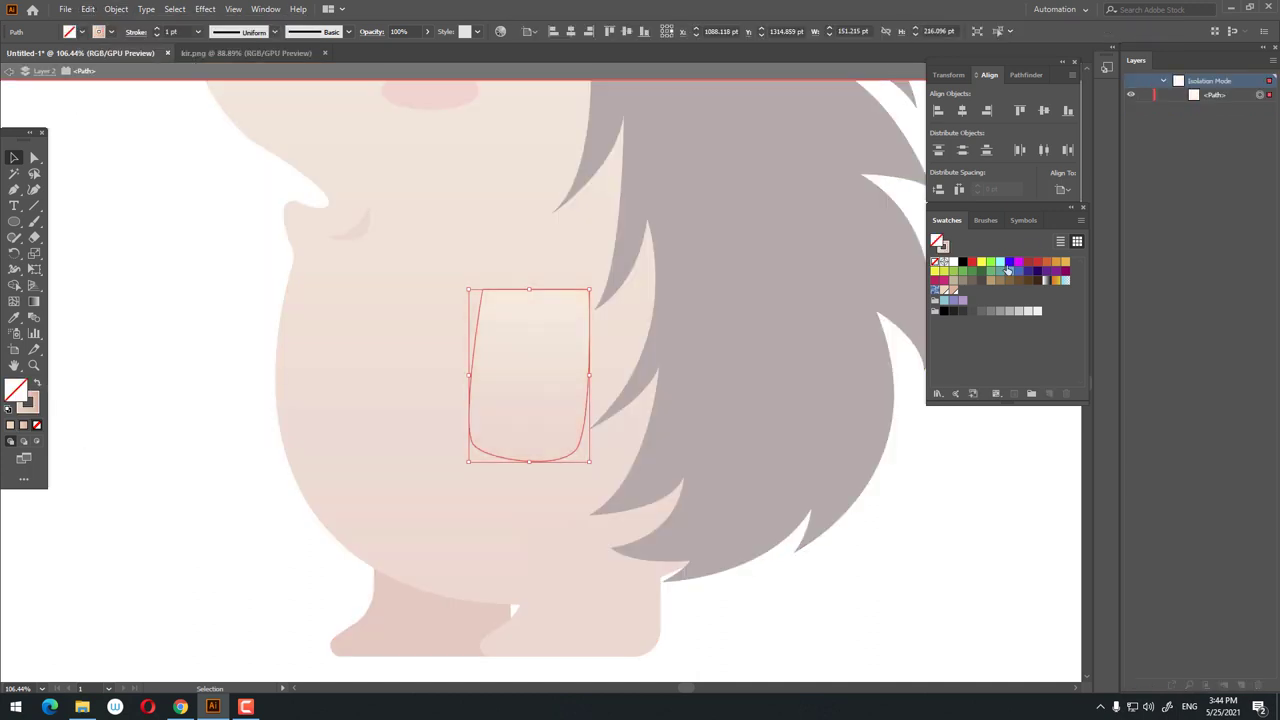
{"action": "left_click", "coordinate": [953, 290]}
{"action": "key", "text": "period"}
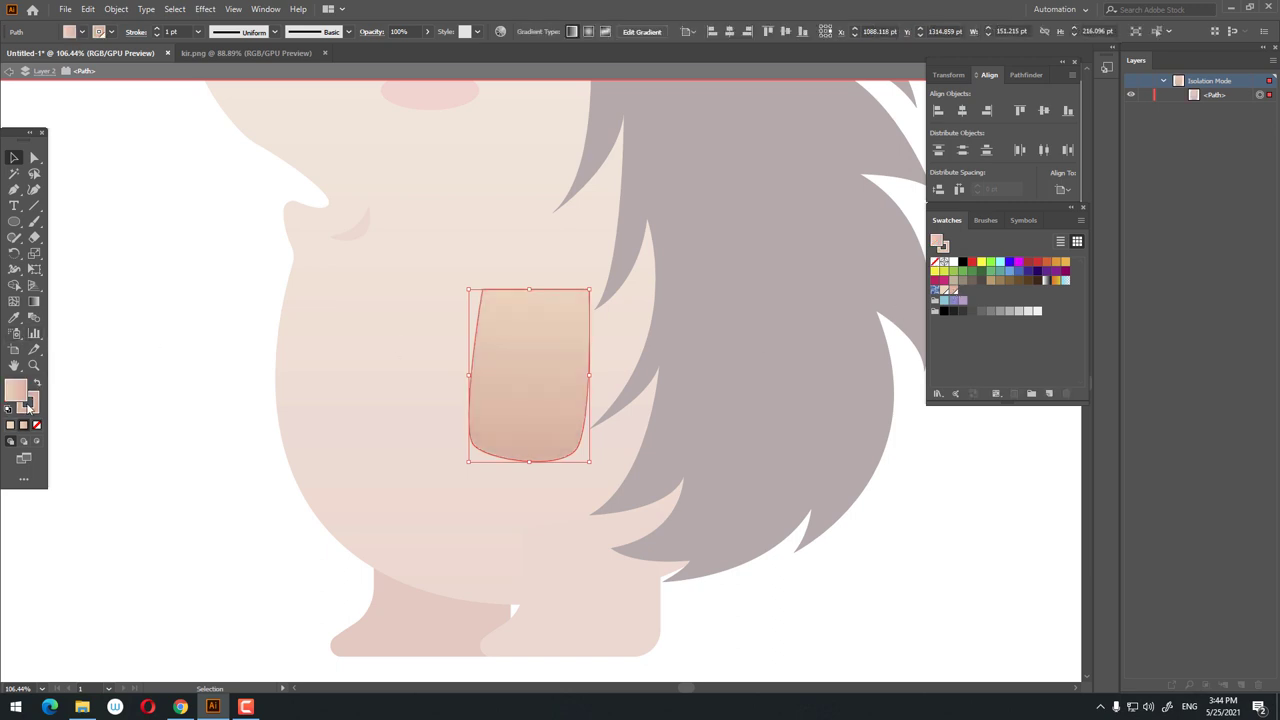
{"action": "left_click", "coordinate": [37, 425]}
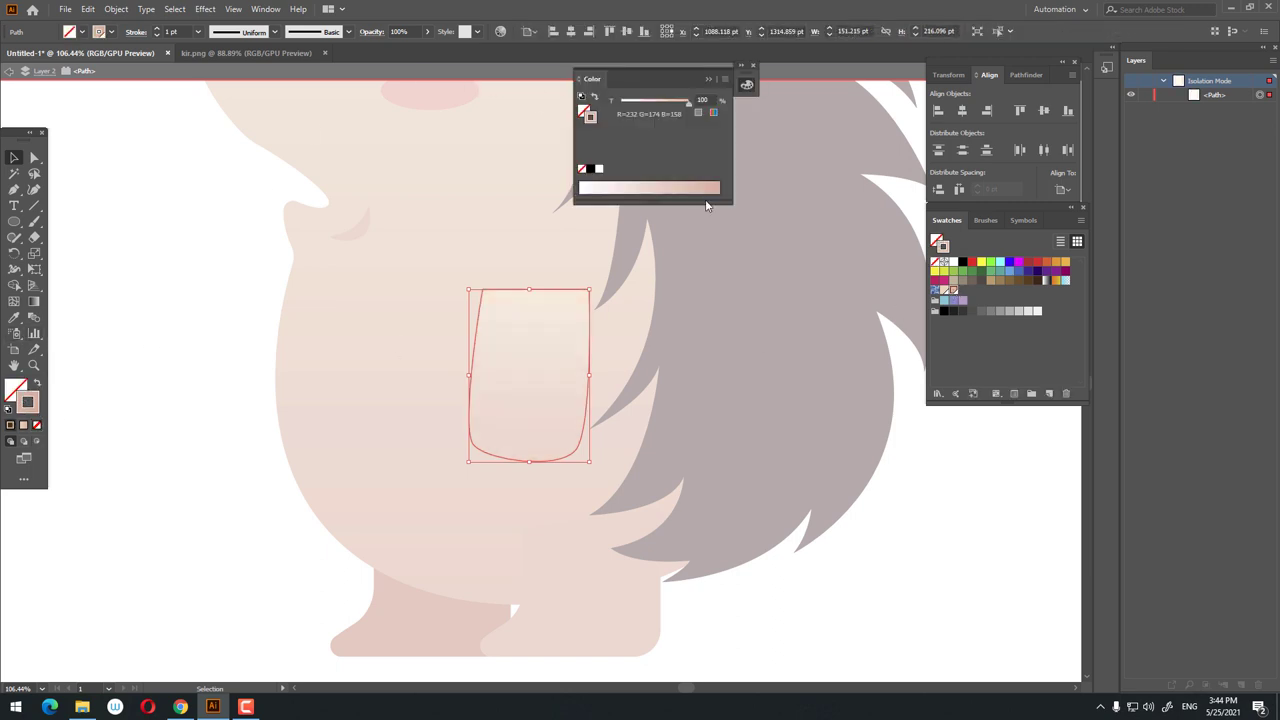
{"action": "left_click", "coordinate": [334, 309]}
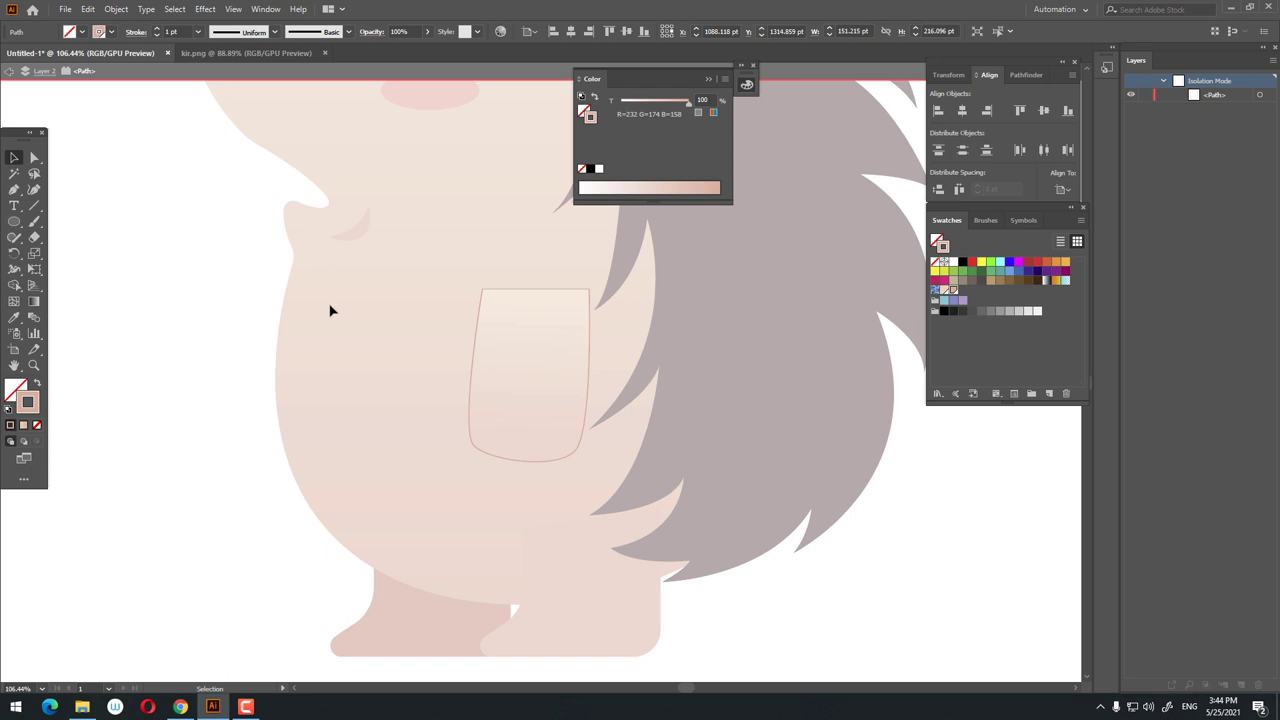
{"action": "left_click", "coordinate": [574, 457]}
{"action": "key", "text": "Up"}
{"action": "key", "text": "Up"}
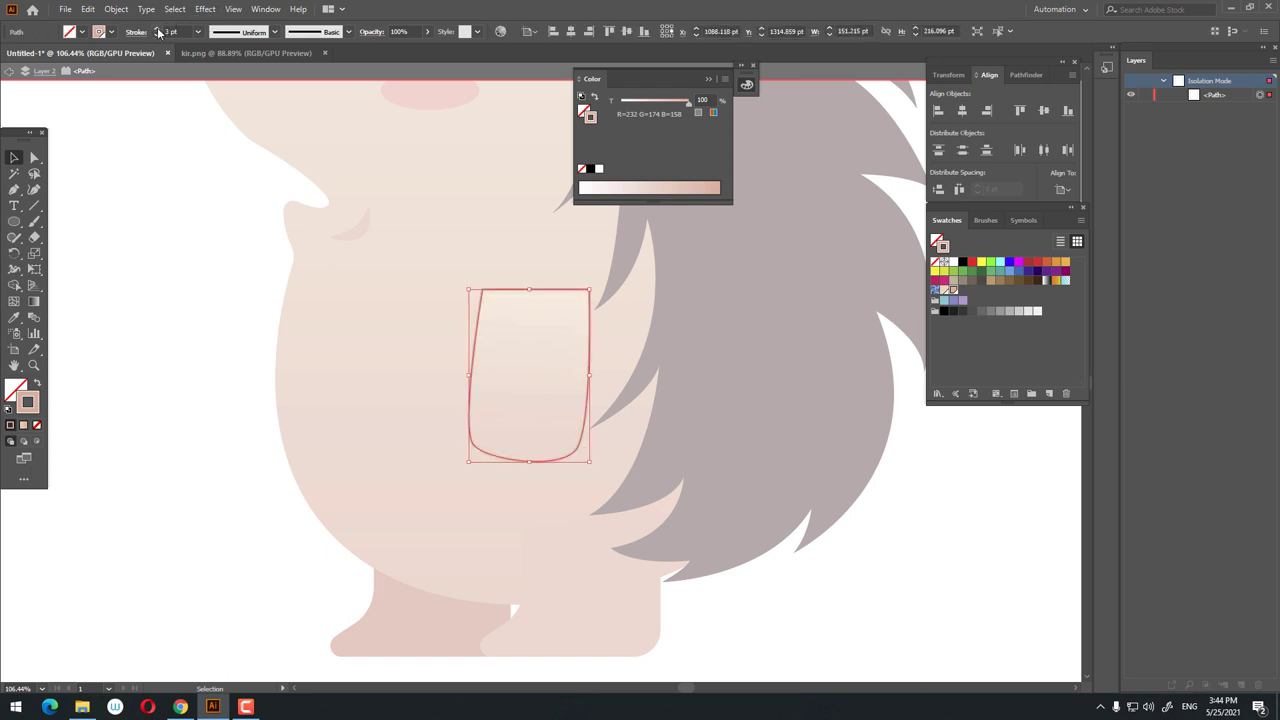
{"action": "key", "text": "Up"}
{"action": "key", "text": "Up"}
{"action": "key", "text": "Up"}
{"action": "key", "text": "Up"}
{"action": "key", "text": "Up"}
{"action": "key", "text": "Up"}
{"action": "key", "text": "Up"}
{"action": "key", "text": "Up"}
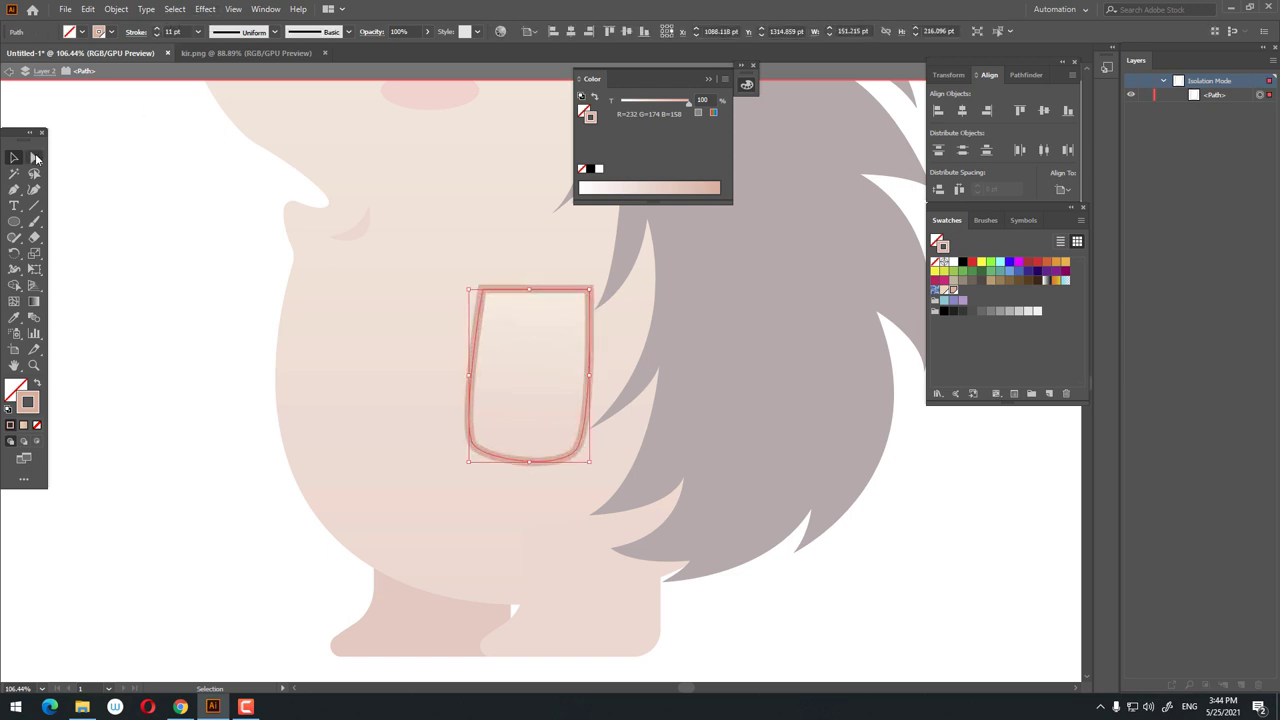
Delete the outline's top-left anchor to open it, and give it a tapered width profile.
{"action": "left_click", "coordinate": [36, 158]}
{"action": "left_click", "coordinate": [484, 291]}
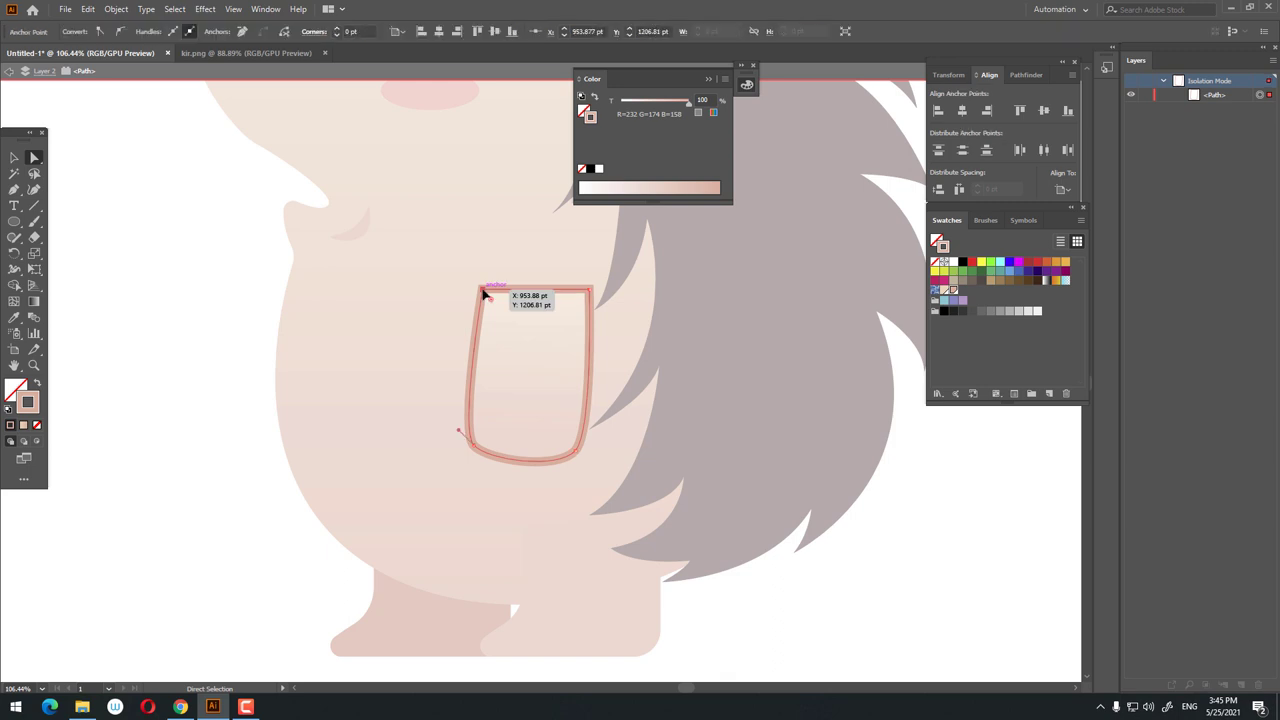
{"action": "key", "text": "Delete"}
{"action": "left_click", "coordinate": [14, 158]}
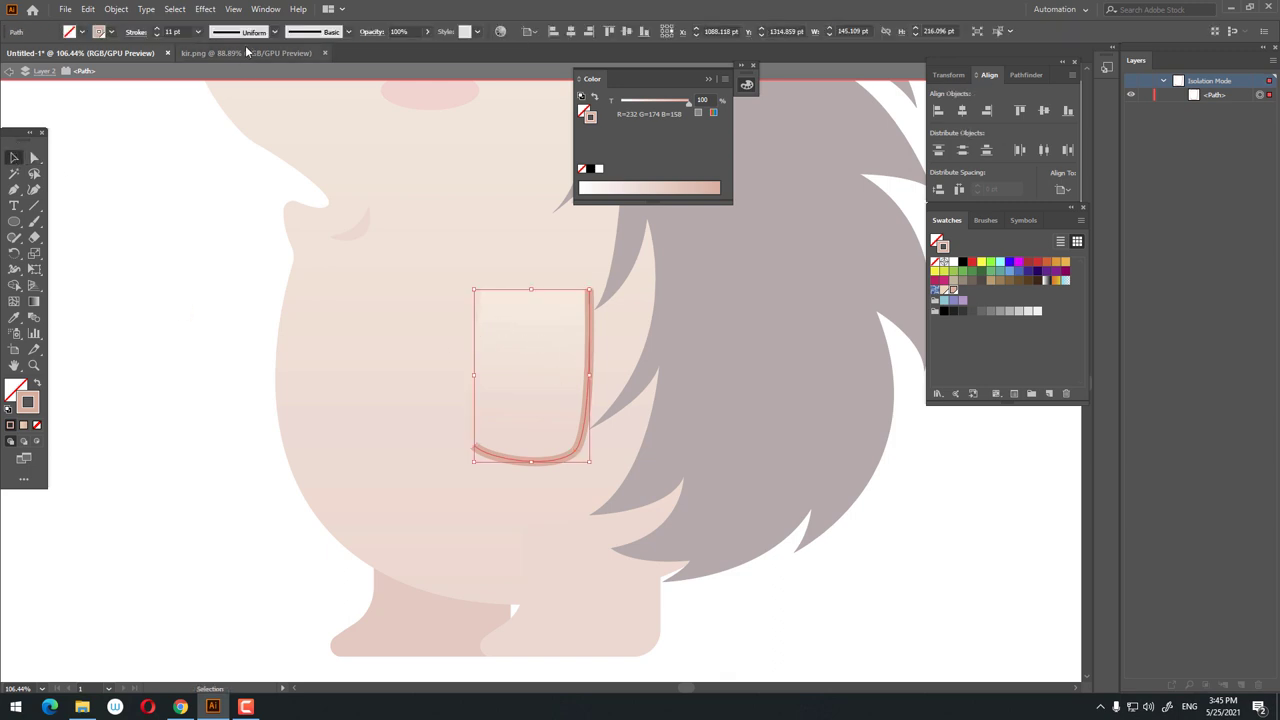
{"action": "left_click", "coordinate": [274, 31]}
{"action": "left_click", "coordinate": [210, 88]}
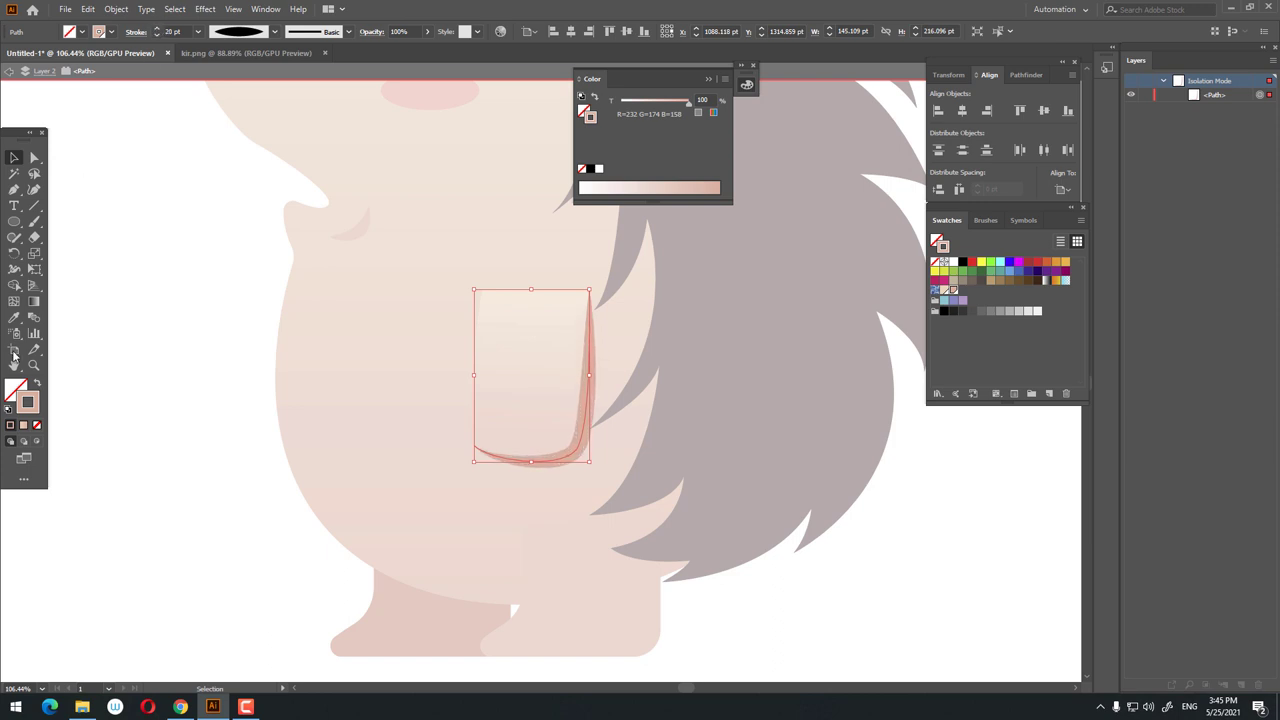
Set the stroke colour to the darker pink DDA497.
{"action": "double_click", "coordinate": [28, 405]}
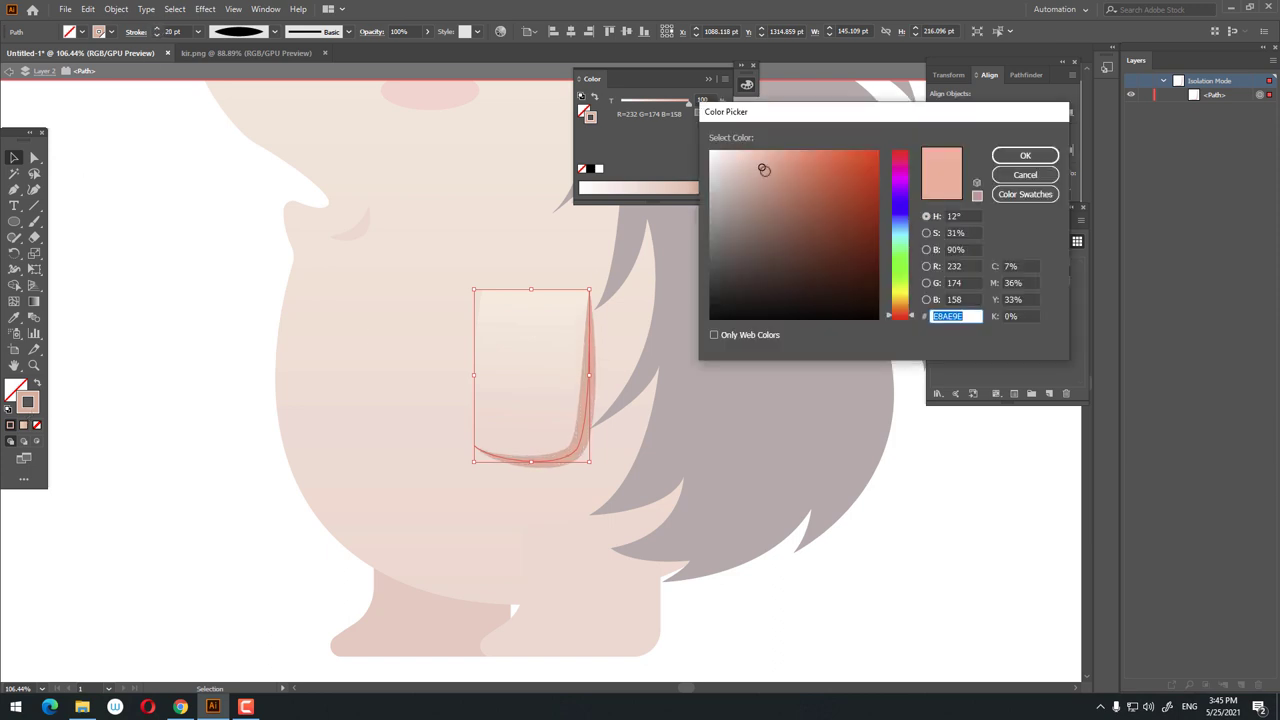
{"action": "left_click", "coordinate": [764, 174]}
{"action": "left_click", "coordinate": [1025, 156]}
Exit isolation, then select and isolate the pocket shape on the belly.
{"action": "key", "text": "Escape"}
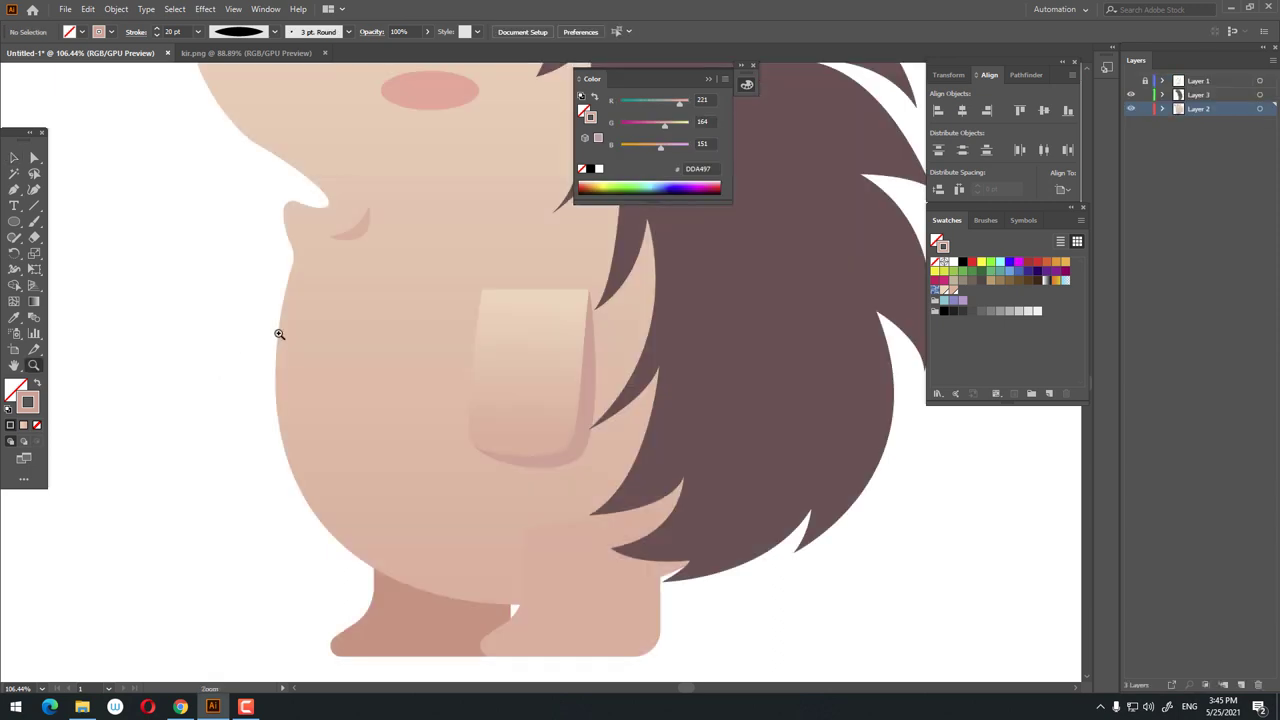
{"action": "left_click_drag", "start_coordinate": [279, 334], "coordinate": [189, 397]}
{"action": "left_click", "coordinate": [447, 366]}
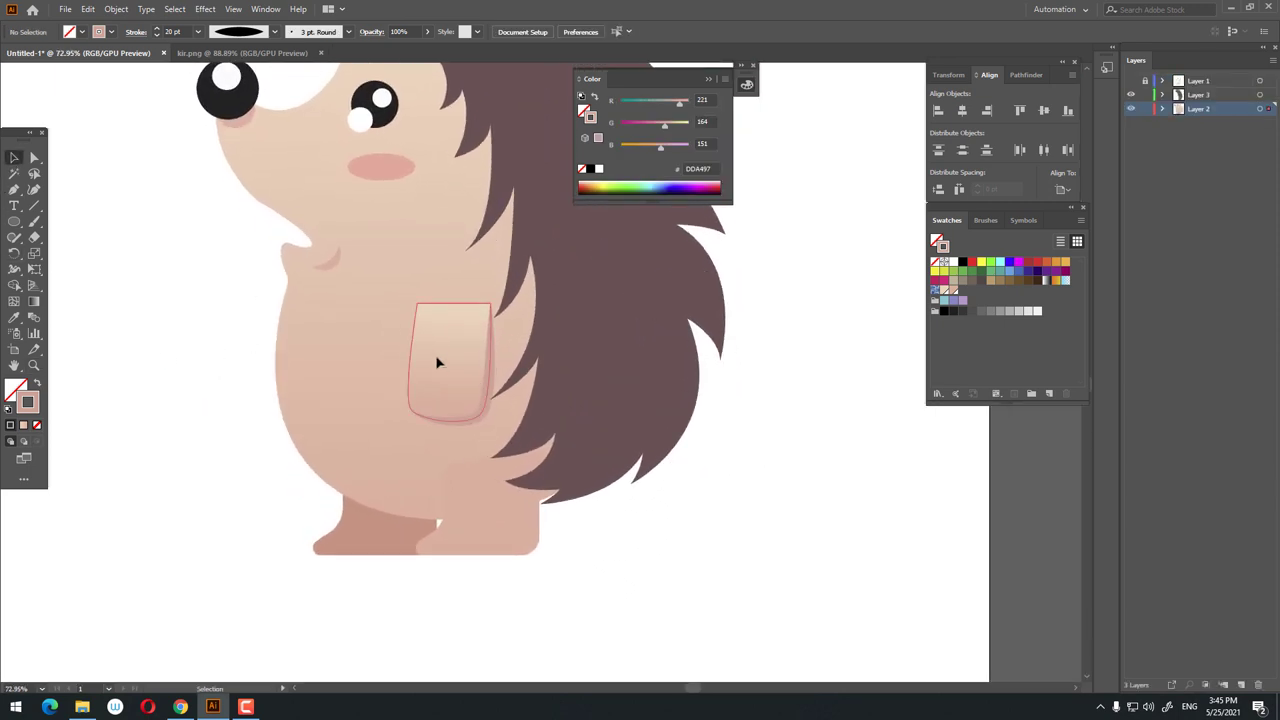
{"action": "left_click", "coordinate": [36, 303]}
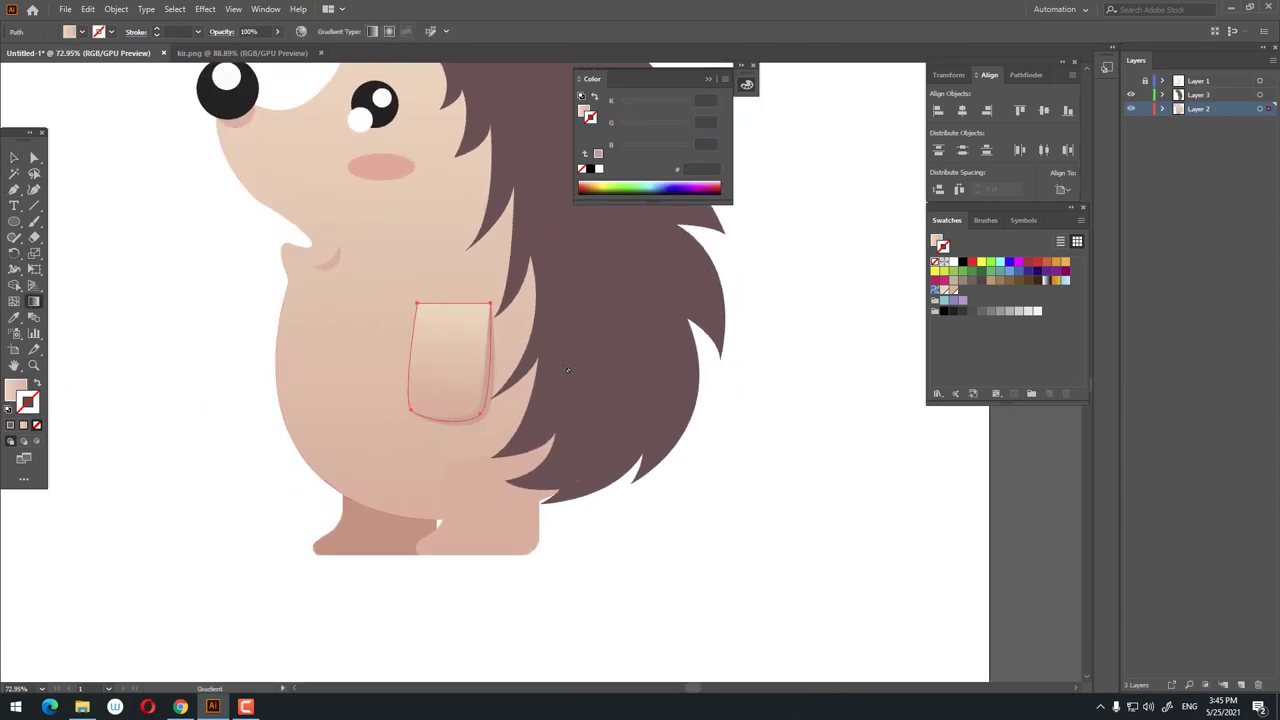
{"action": "left_click", "coordinate": [12, 158]}
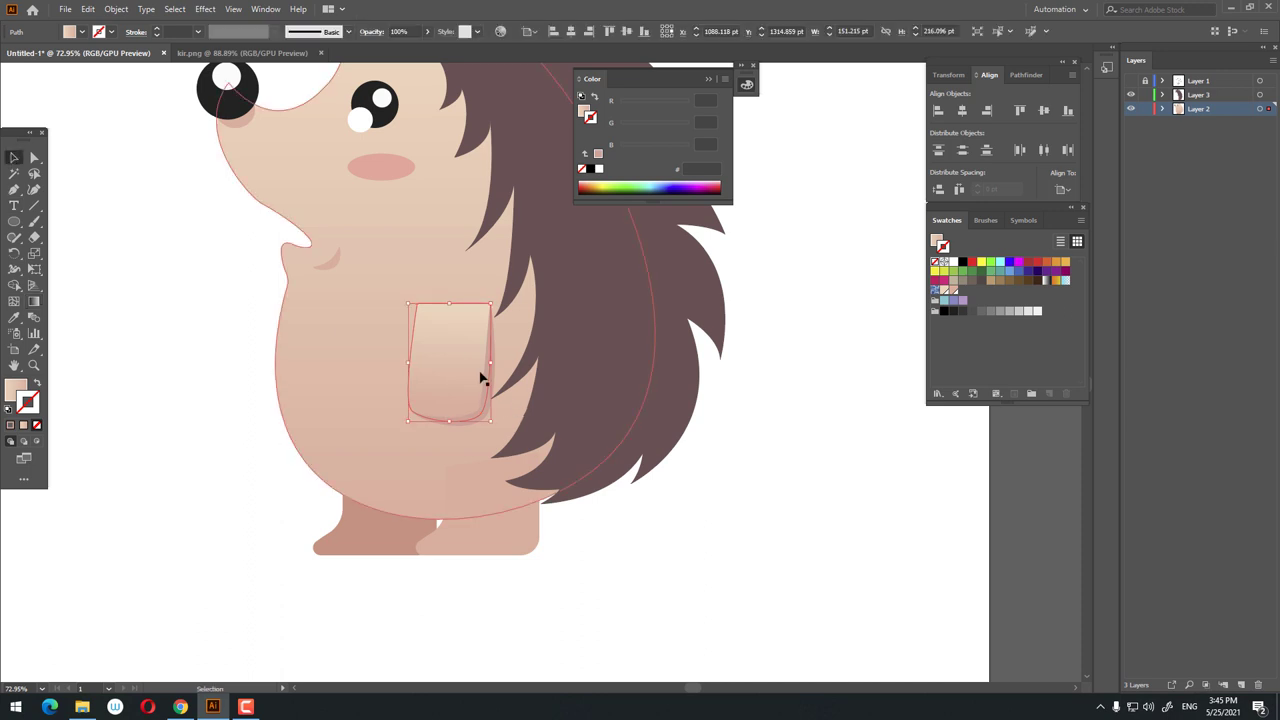
{"action": "double_click", "coordinate": [440, 349]}
{"action": "mouse_move", "coordinate": [463, 357]}
{"action": "left_mouse_down"}
{"action": "mouse_move", "coordinate": [338, 393]}
{"action": "mouse_move", "coordinate": [476, 378]}
{"action": "left_mouse_up"}
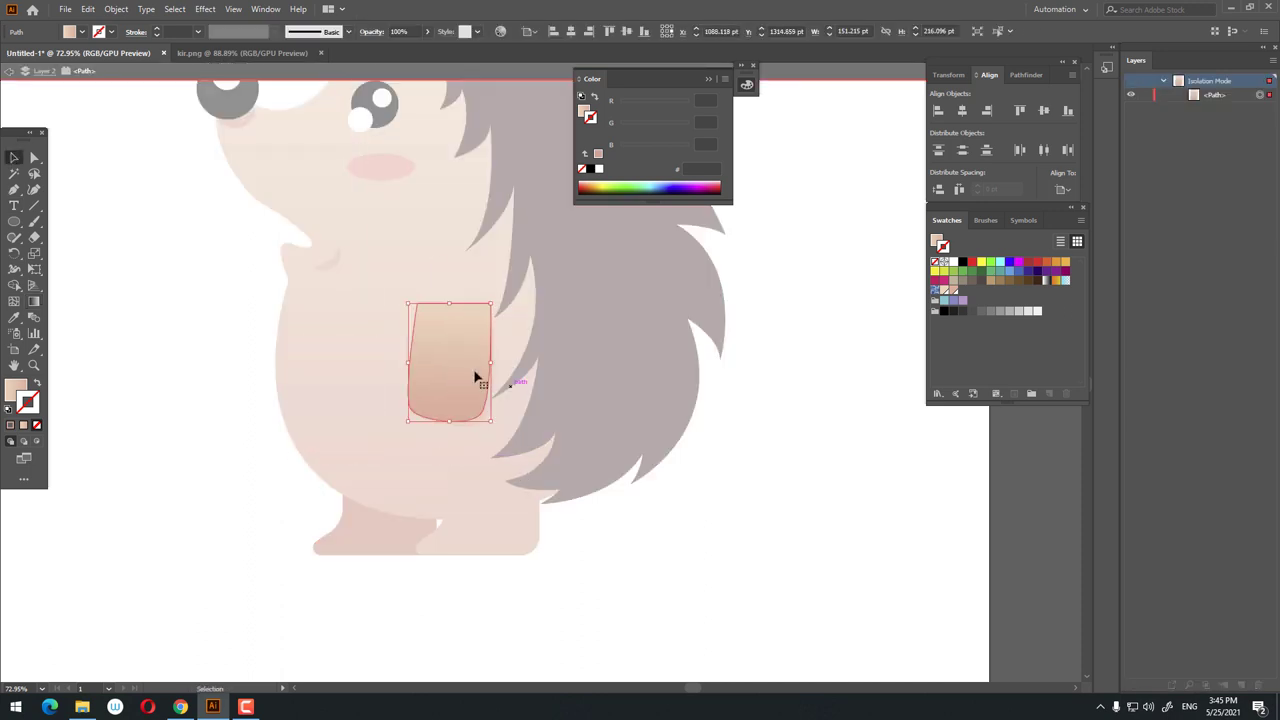
Give the pocket a linear gradient with a 0% opacity top stop, and move the bottom stop to its base.
{"action": "left_click", "coordinate": [34, 303]}
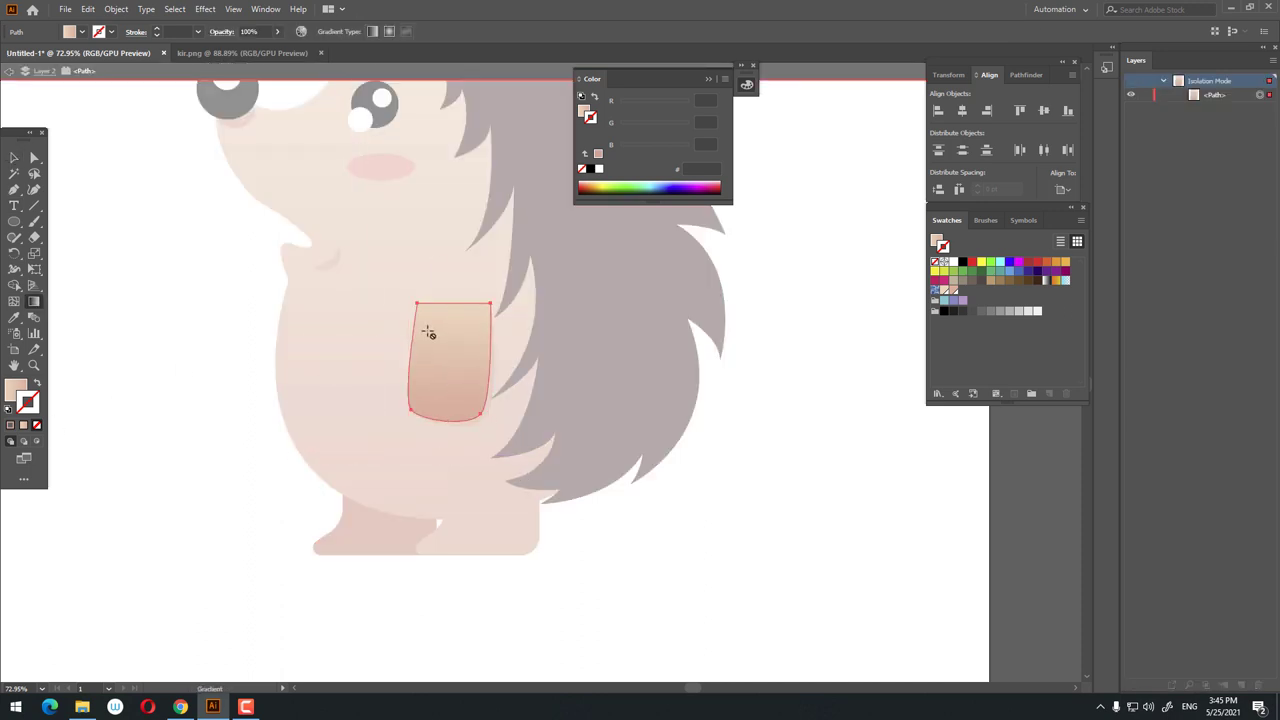
{"action": "left_click", "coordinate": [24, 425]}
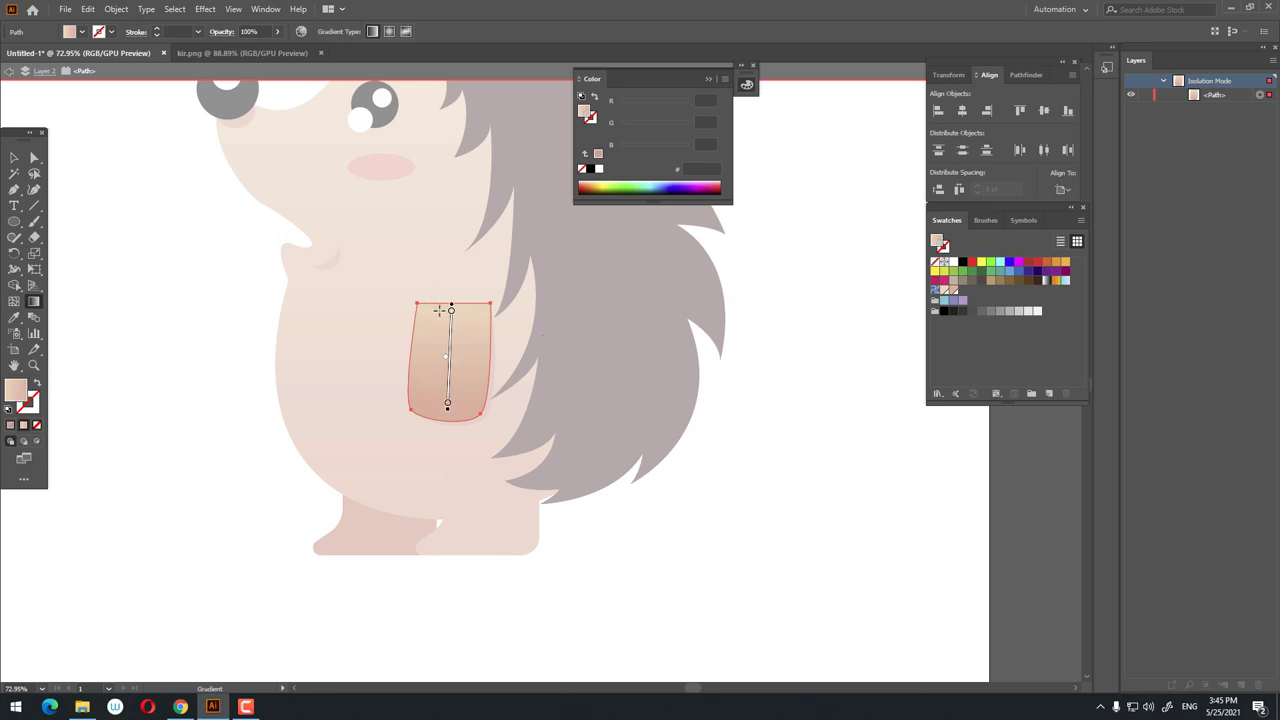
{"action": "double_click", "coordinate": [451, 310]}
{"action": "left_click", "coordinate": [357, 336]}
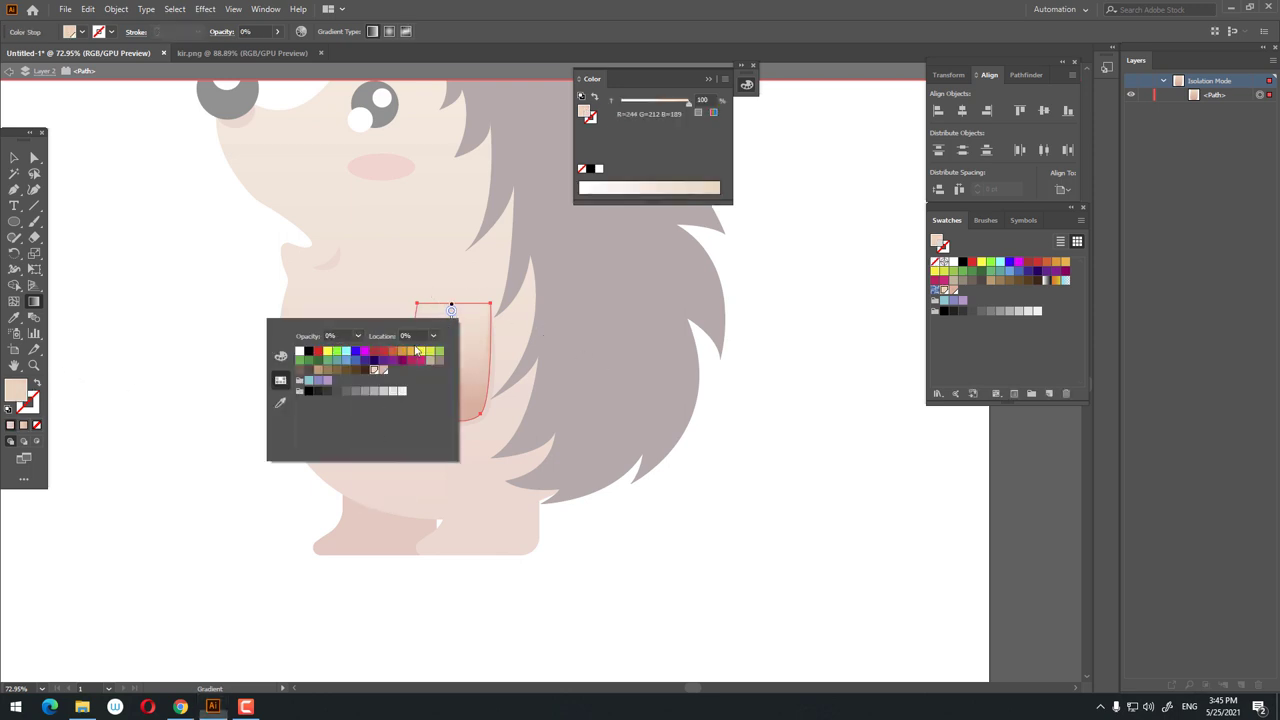
{"action": "left_click", "coordinate": [470, 355]}
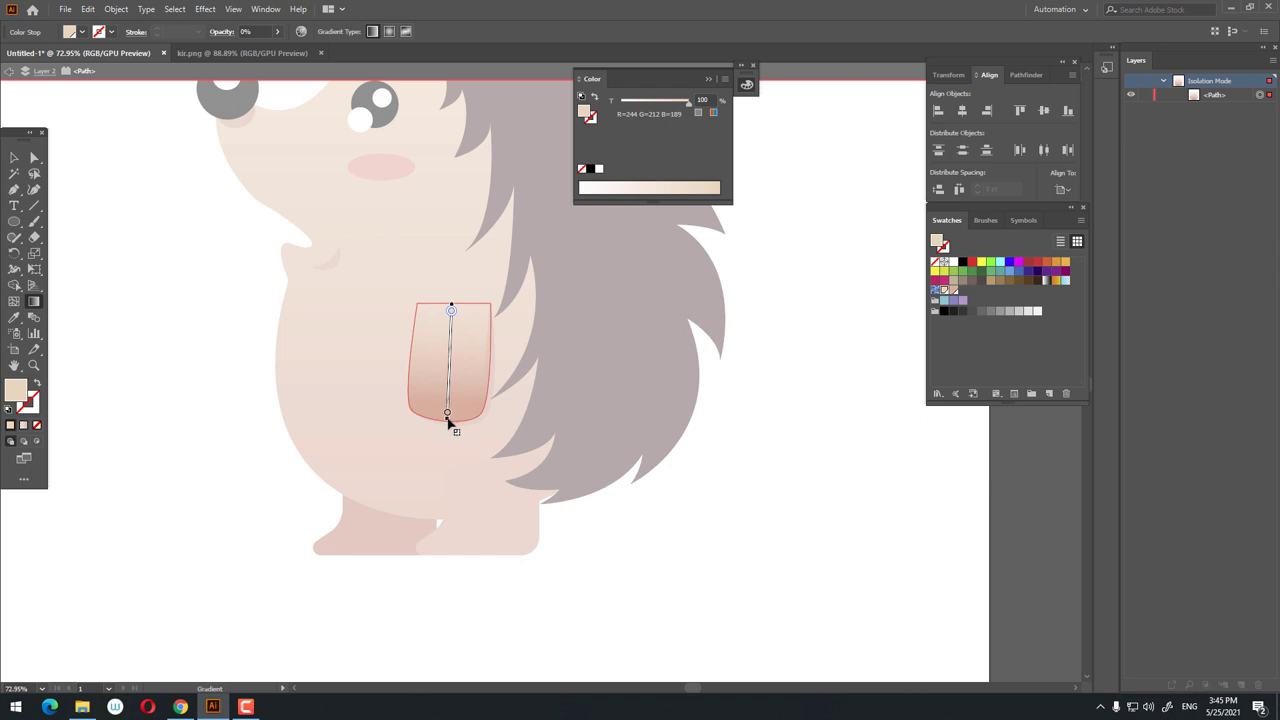
{"action": "left_click_drag", "start_coordinate": [448, 420], "coordinate": [454, 414]}
{"action": "key", "text": "v"}
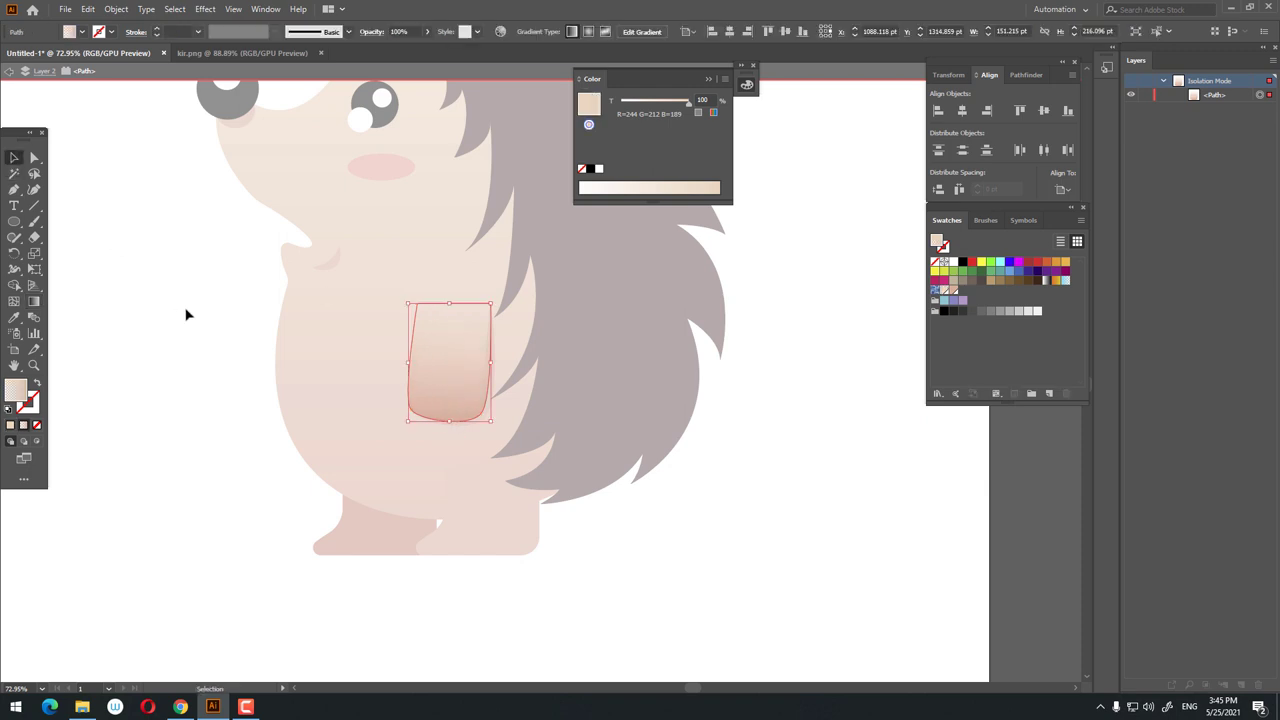
{"action": "double_click", "coordinate": [186, 314]}
Reselect the pocket and shift its gradient upward.
{"action": "key", "text": "z"}
{"action": "mouse_move", "coordinate": [625, 373]}
{"action": "left_mouse_down"}
{"action": "mouse_move", "coordinate": [445, 373]}
{"action": "mouse_move", "coordinate": [571, 451]}
{"action": "left_mouse_up"}
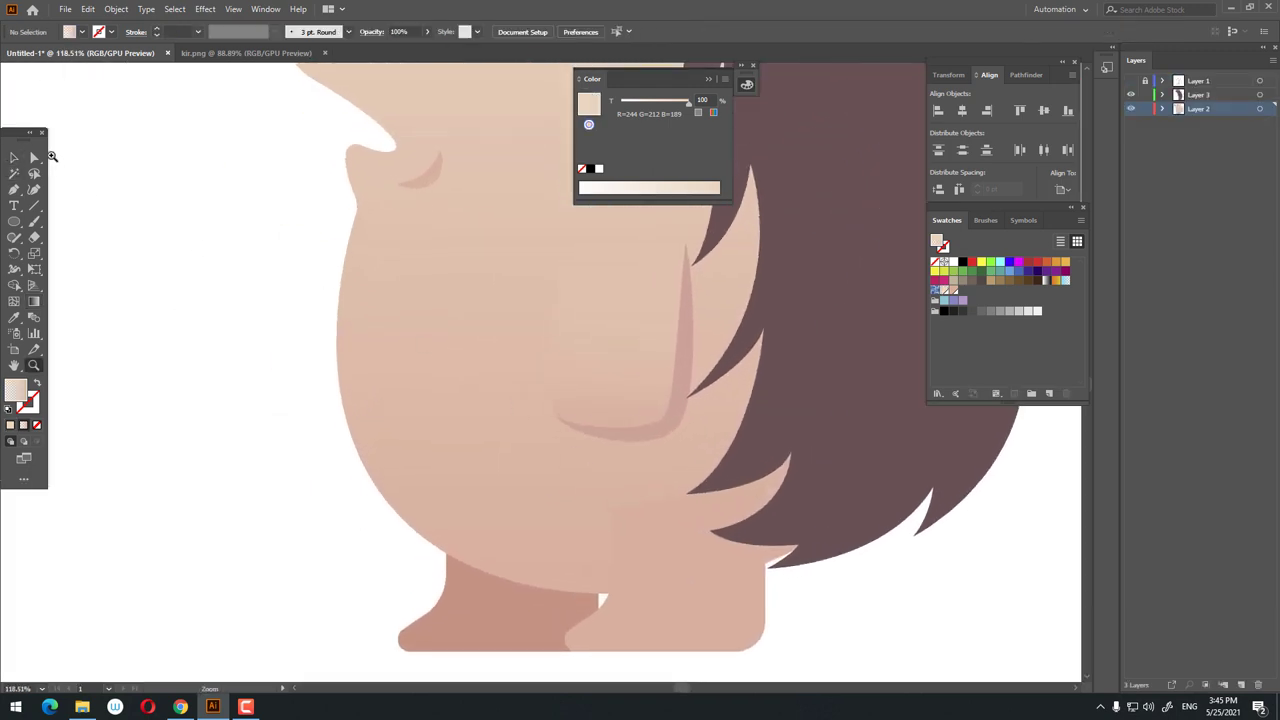
{"action": "left_click", "coordinate": [14, 157]}
{"action": "left_click", "coordinate": [640, 330]}
{"action": "key", "text": "g"}
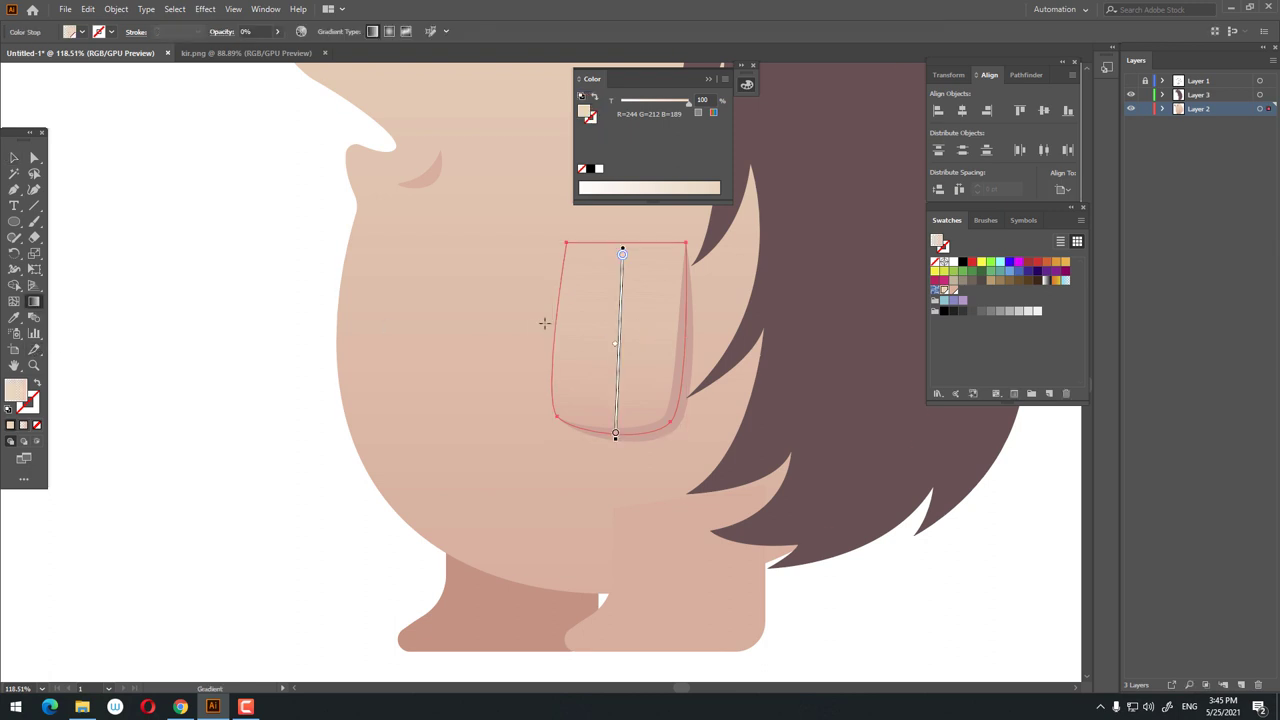
{"action": "left_click_drag", "start_coordinate": [621, 290], "coordinate": [626, 264]}
Raise the pocket gradient slightly more, then view the whole hedgehog.
{"action": "key", "text": "z"}
{"action": "left_click_drag", "start_coordinate": [703, 365], "coordinate": [443, 380]}
{"action": "left_click_drag", "start_coordinate": [200, 394], "coordinate": [248, 394]}
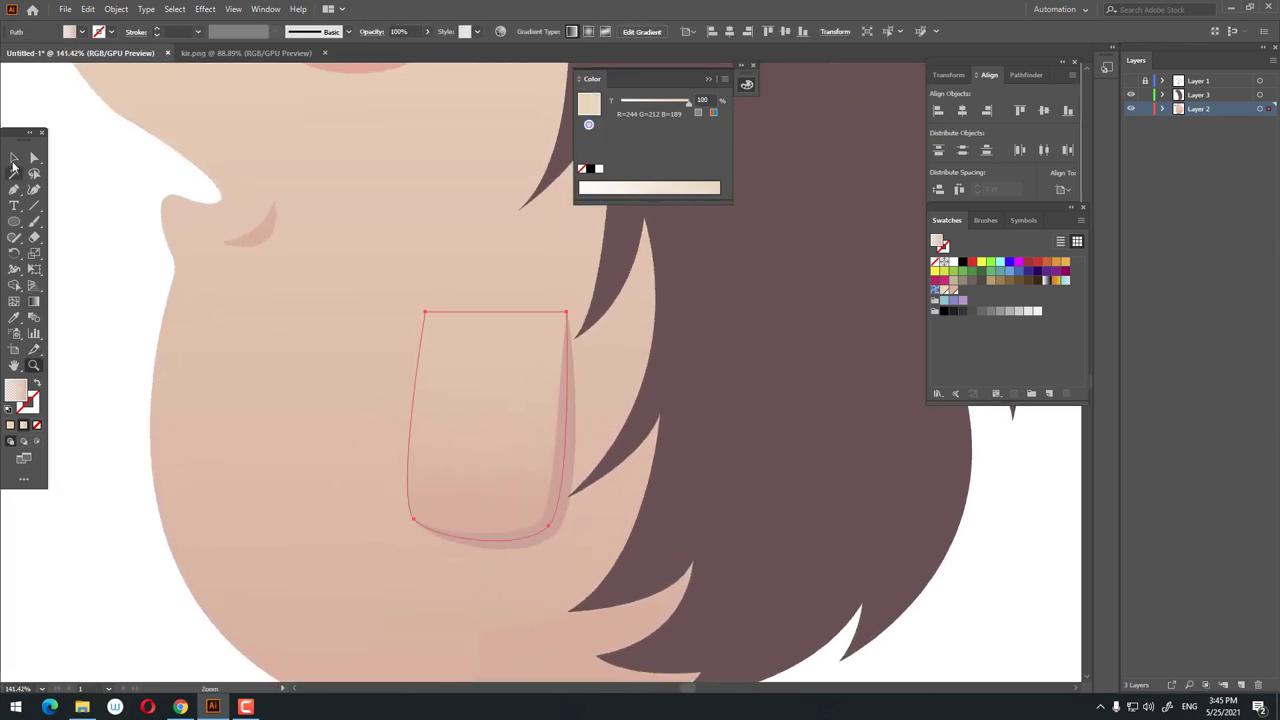
{"action": "left_click", "coordinate": [12, 167]}
{"action": "left_click", "coordinate": [34, 301]}
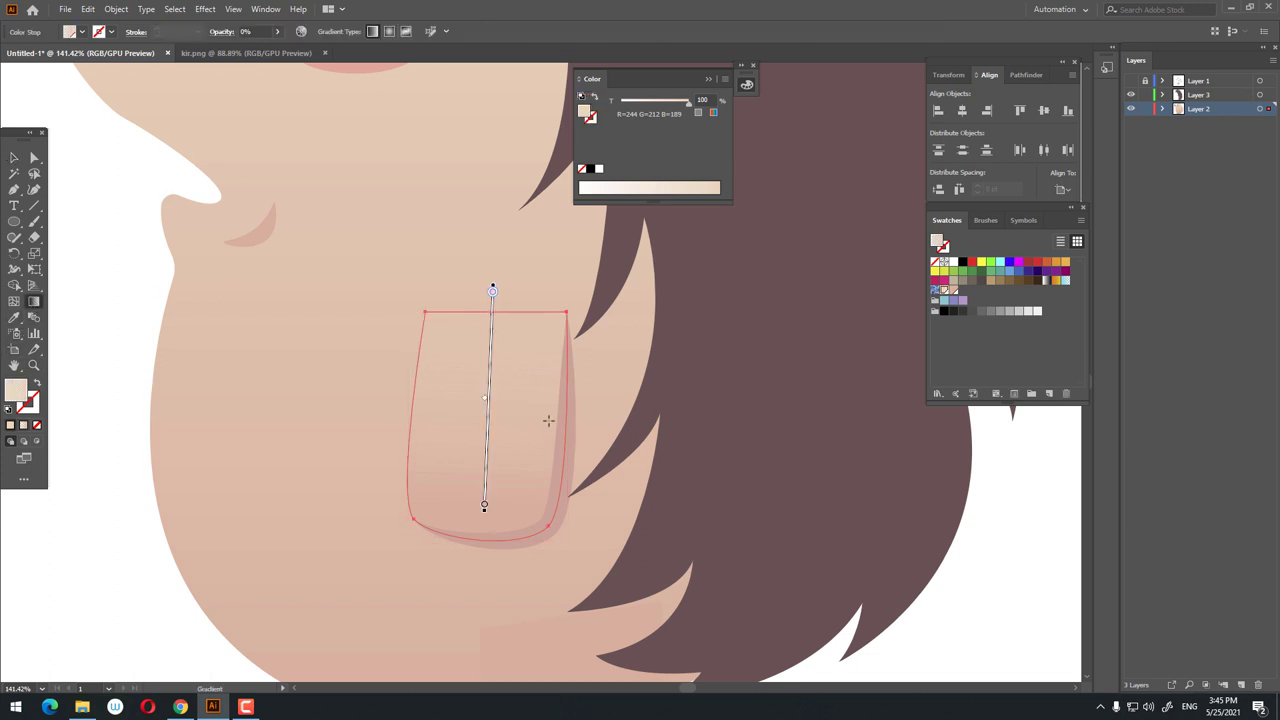
{"action": "mouse_move", "coordinate": [491, 344]}
{"action": "left_mouse_down"}
{"action": "mouse_move", "coordinate": [497, 330]}
{"action": "mouse_move", "coordinate": [240, 409]}
{"action": "mouse_move", "coordinate": [228, 374]}
{"action": "left_mouse_up"}
{"action": "key", "text": "z"}
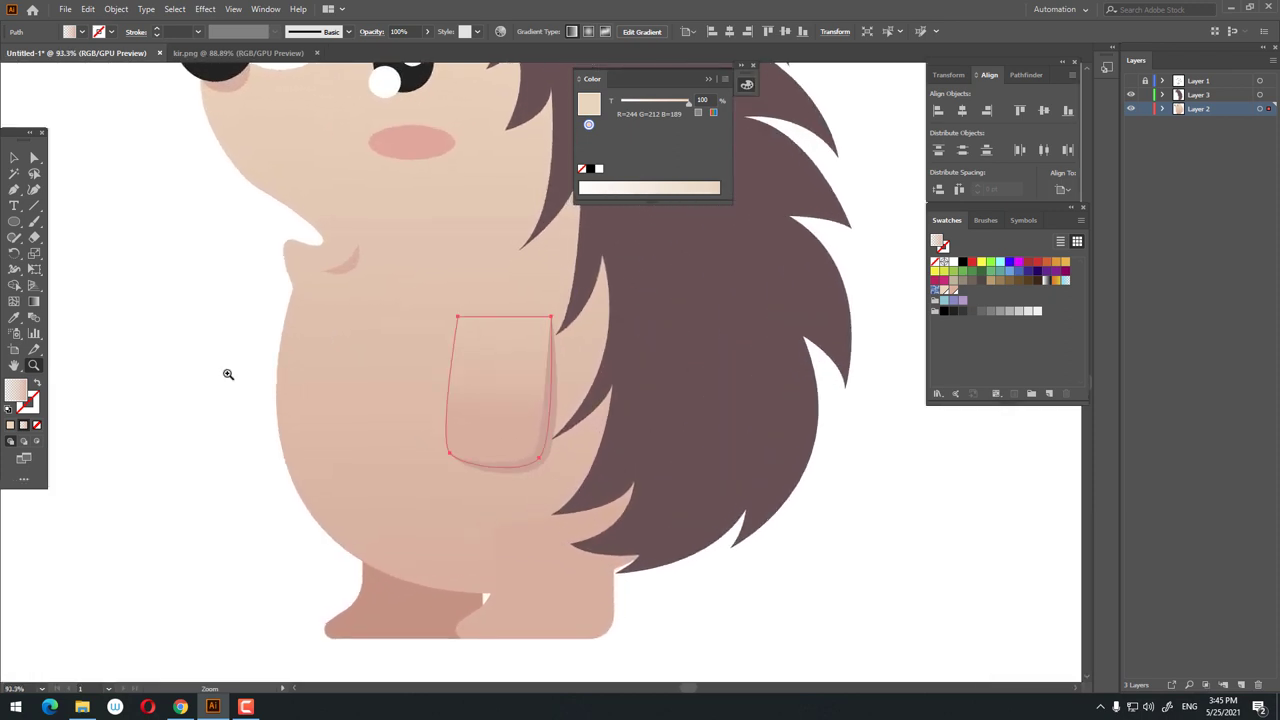
{"action": "left_click", "coordinate": [14, 157]}
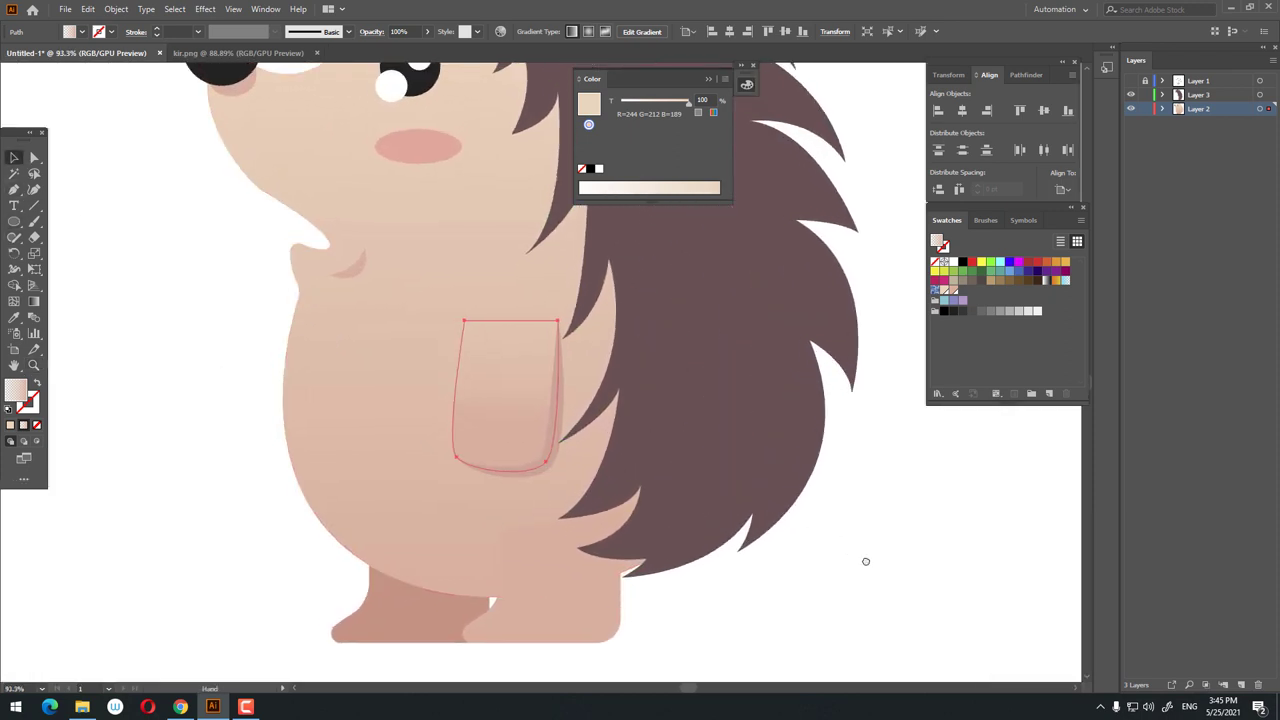
{"action": "scroll", "coordinate": [866, 560], "scroll_direction": "up", "scroll_amount": 2}
{"action": "scroll", "coordinate": [866, 560], "scroll_direction": "left", "scroll_amount": 2}
{"action": "left_click", "coordinate": [88, 9]}
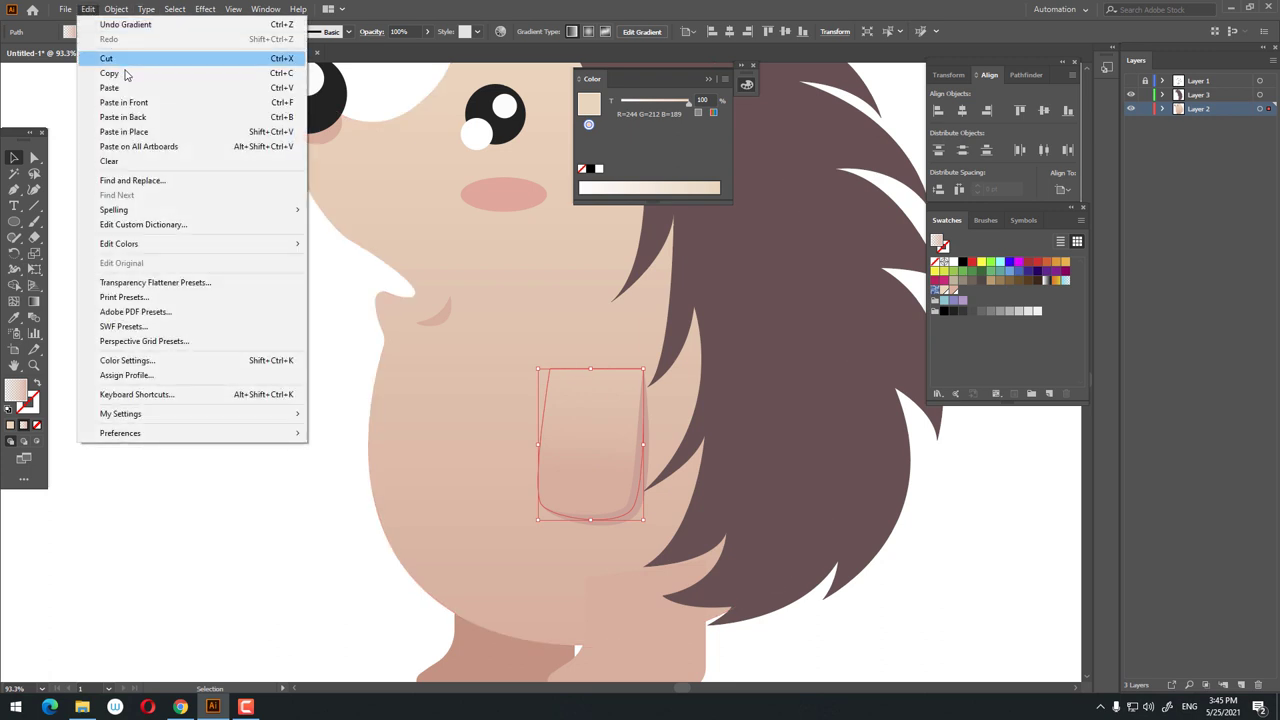
{"action": "left_click", "coordinate": [115, 73]}
{"action": "left_click", "coordinate": [88, 9]}
{"action": "left_click", "coordinate": [115, 101]}
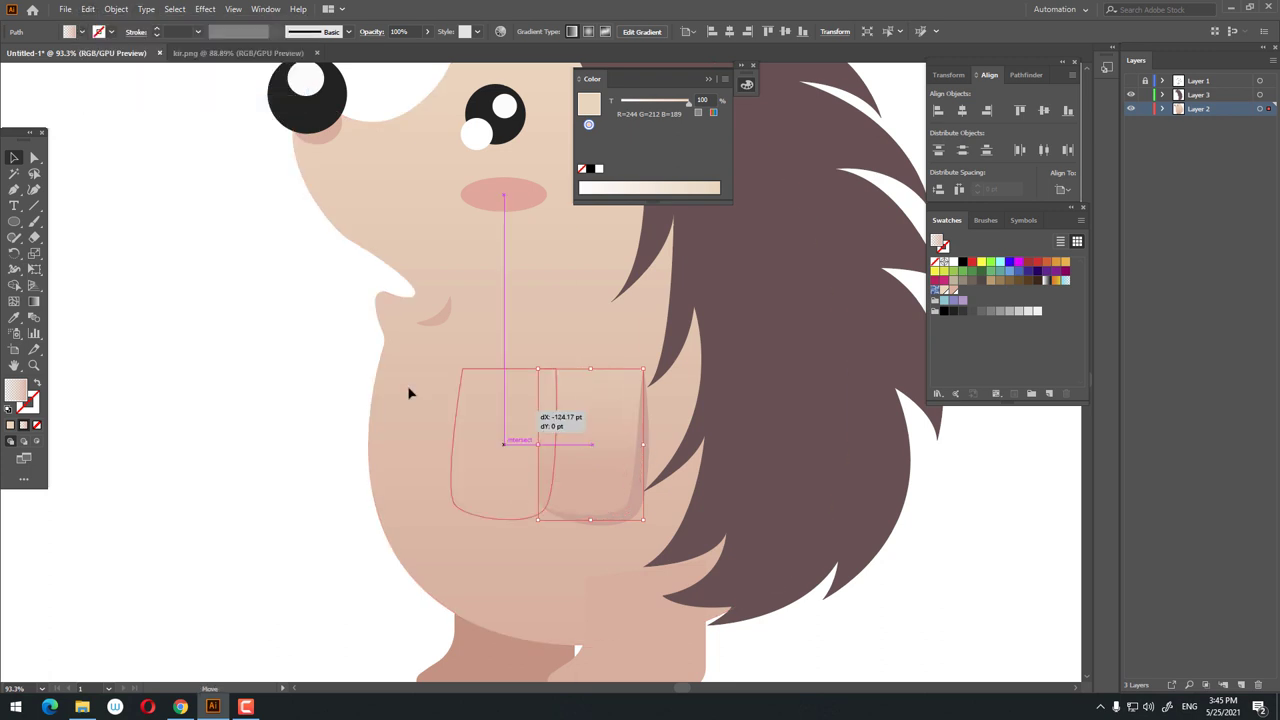
{"action": "left_click_drag", "start_coordinate": [590, 445], "coordinate": [312, 445]}
{"action": "left_click_drag", "start_coordinate": [371, 366], "coordinate": [434, 557]}
{"action": "left_click_drag", "start_coordinate": [271, 475], "coordinate": [323, 377]}
{"action": "right_click", "coordinate": [320, 372]}
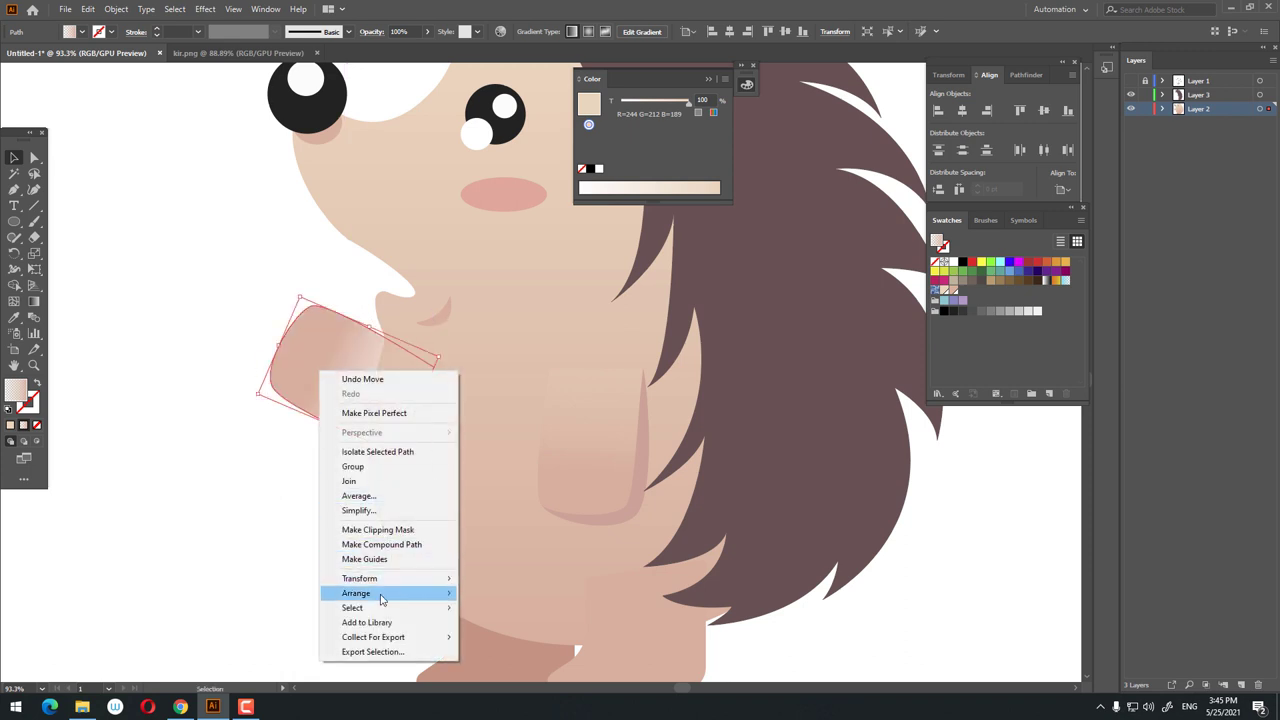
{"action": "left_click", "coordinate": [491, 637]}
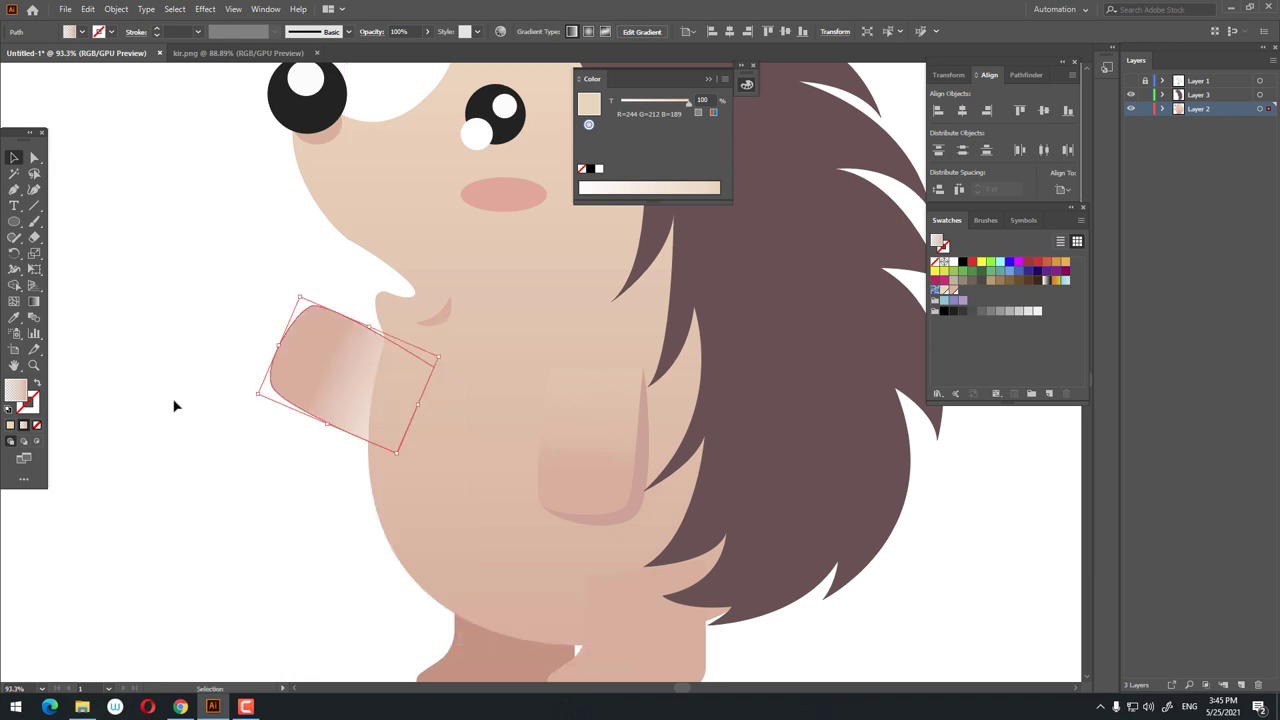
{"action": "left_click", "coordinate": [33, 300]}
{"action": "double_click", "coordinate": [452, 426]}
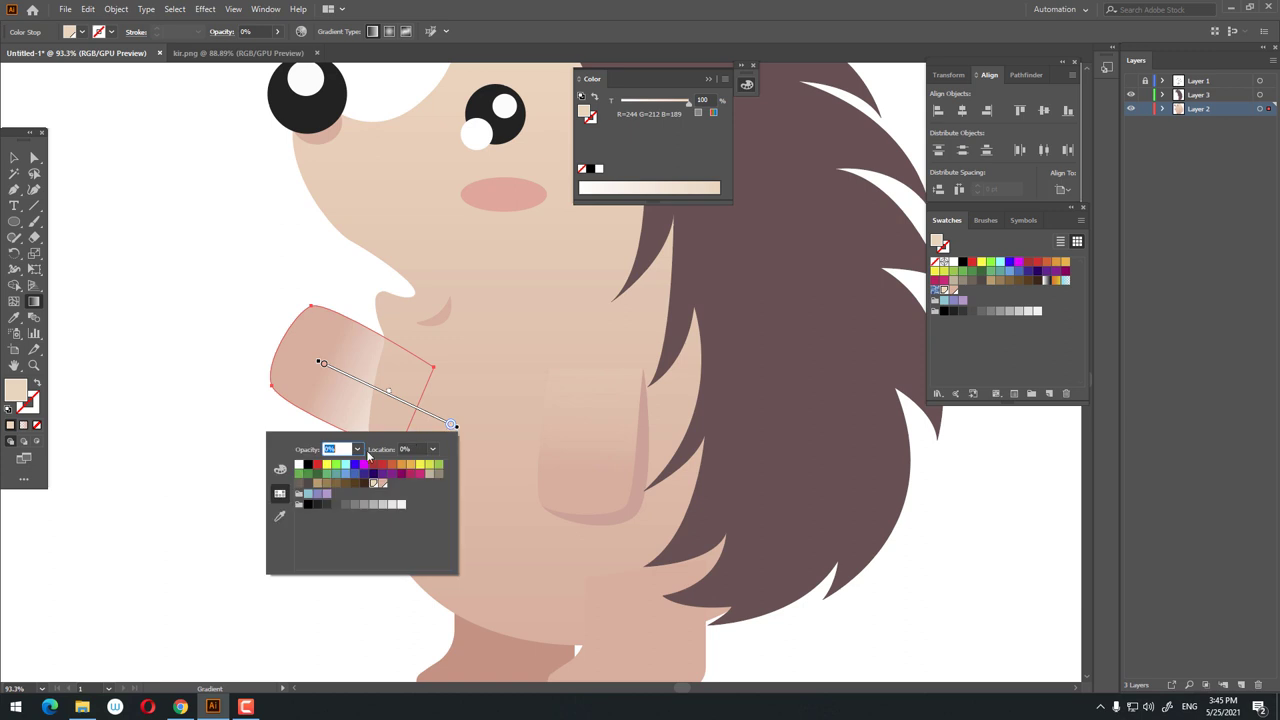
{"action": "left_click", "coordinate": [357, 449]}
{"action": "left_click", "coordinate": [375, 609]}
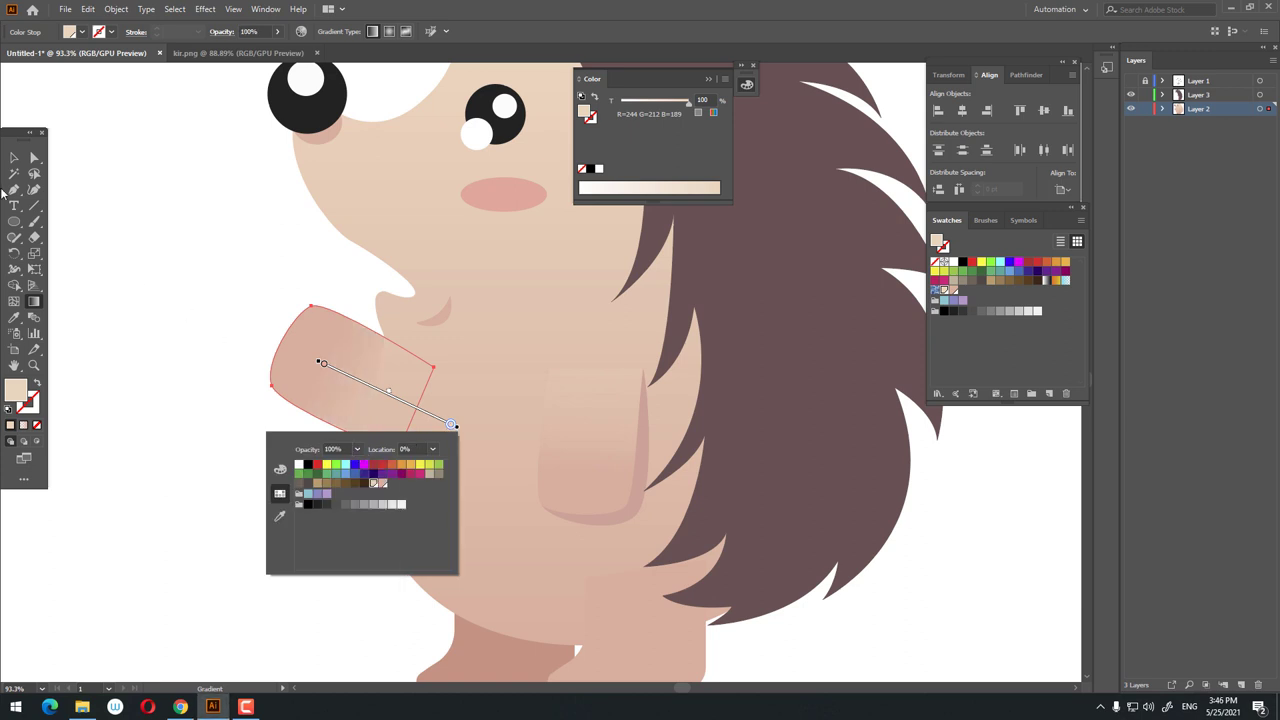
{"action": "left_click", "coordinate": [352, 385]}
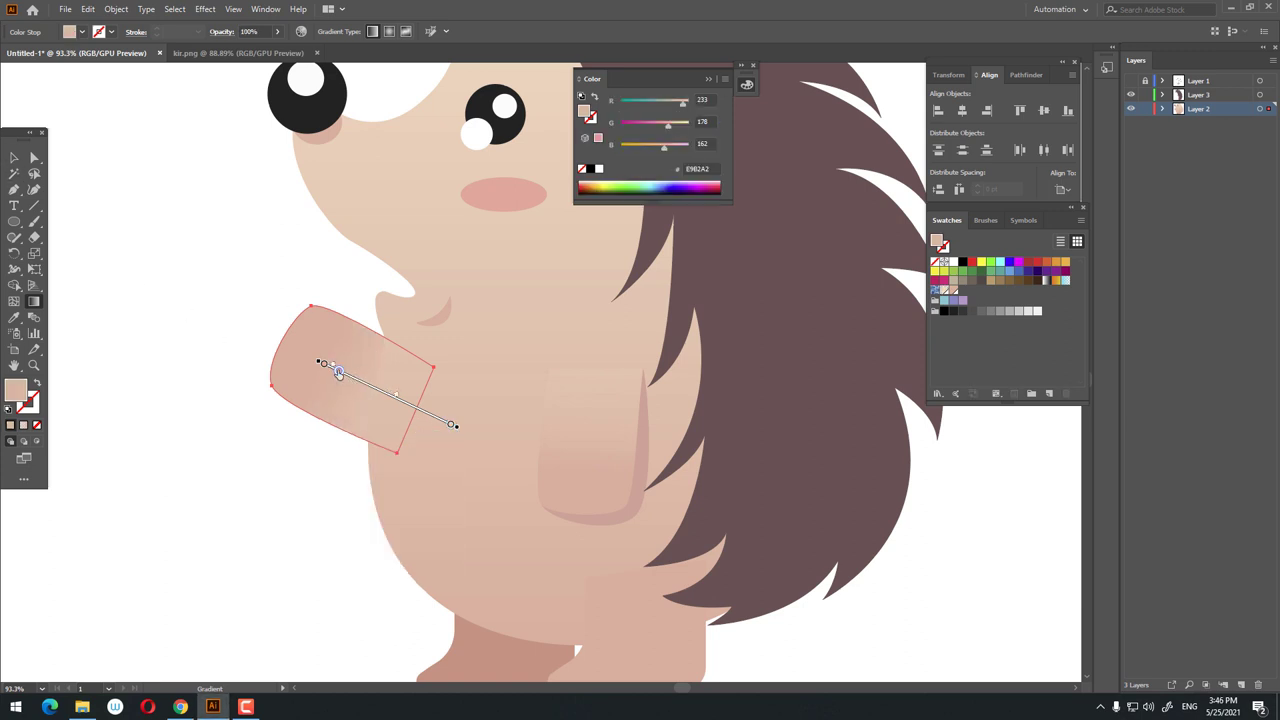
{"action": "left_click_drag", "start_coordinate": [358, 382], "coordinate": [330, 368]}
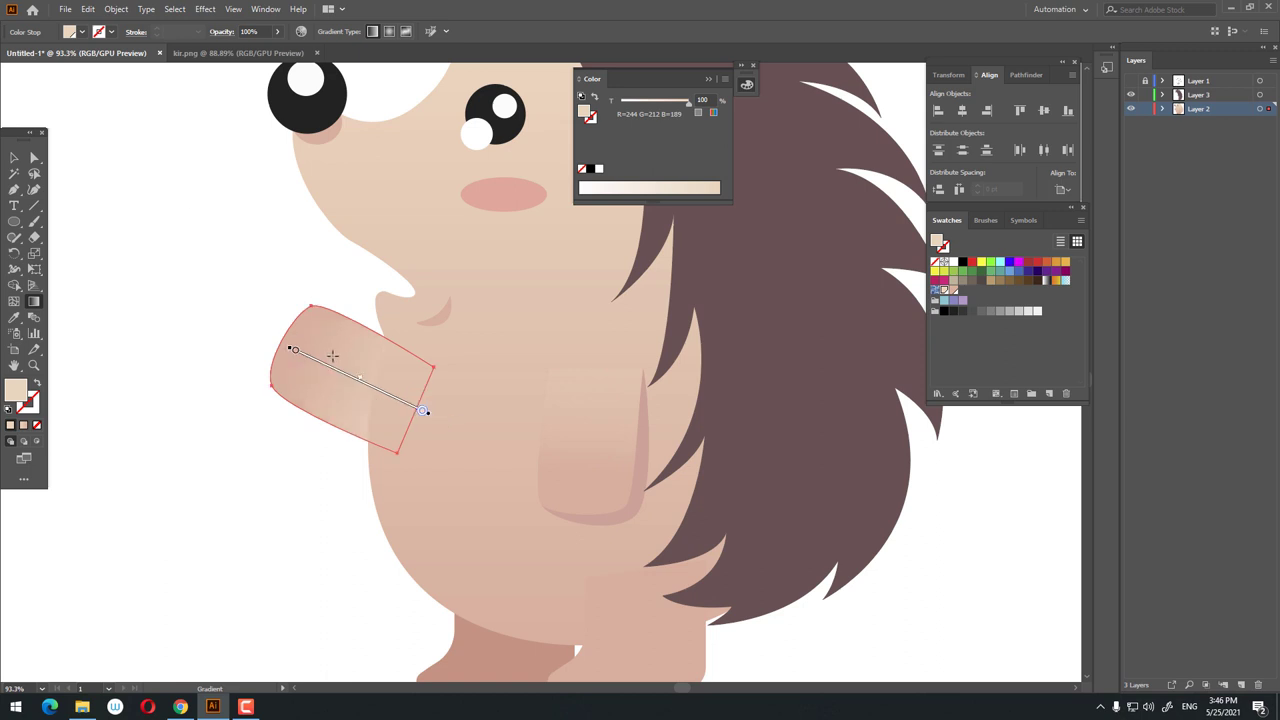
{"action": "left_click", "coordinate": [14, 157]}
{"action": "key", "text": "z"}
{"action": "mouse_move", "coordinate": [580, 491]}
{"action": "left_mouse_down"}
{"action": "mouse_move", "coordinate": [357, 477]}
{"action": "mouse_move", "coordinate": [449, 486]}
{"action": "left_mouse_up"}
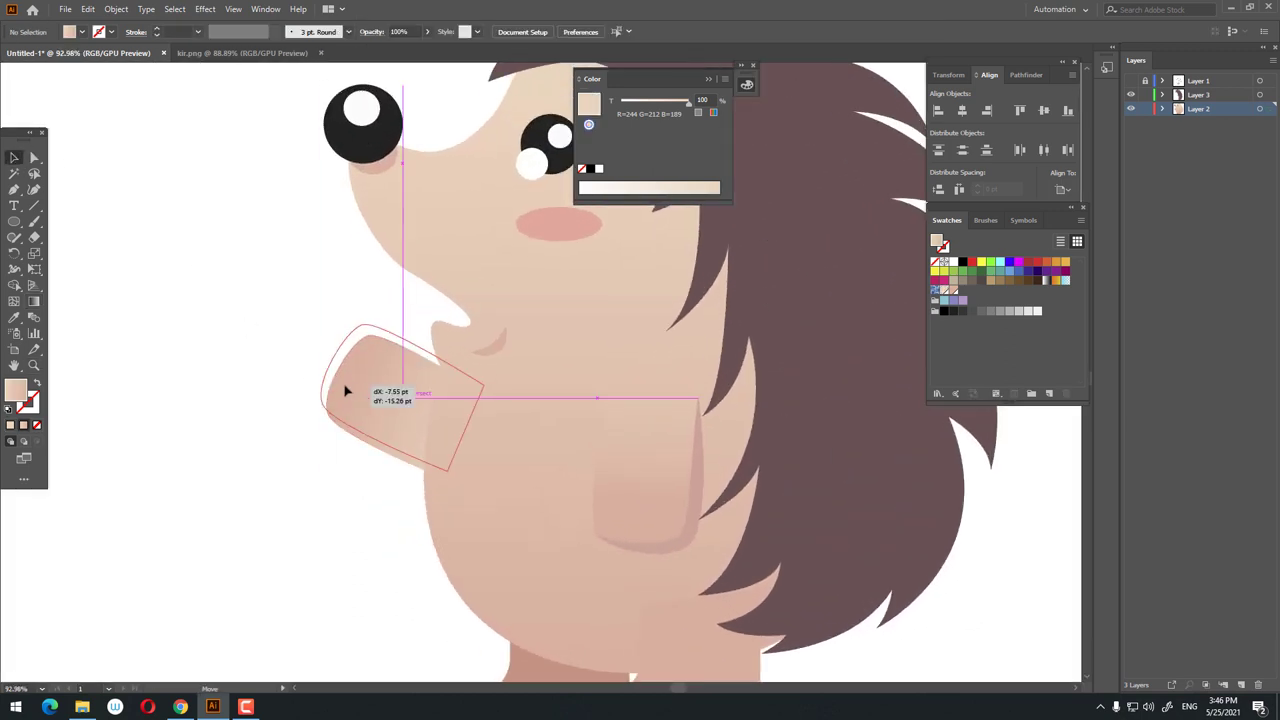
{"action": "mouse_move", "coordinate": [246, 498]}
{"action": "left_mouse_down"}
{"action": "mouse_move", "coordinate": [223, 486]}
{"action": "mouse_move", "coordinate": [298, 398]}
{"action": "left_mouse_up"}
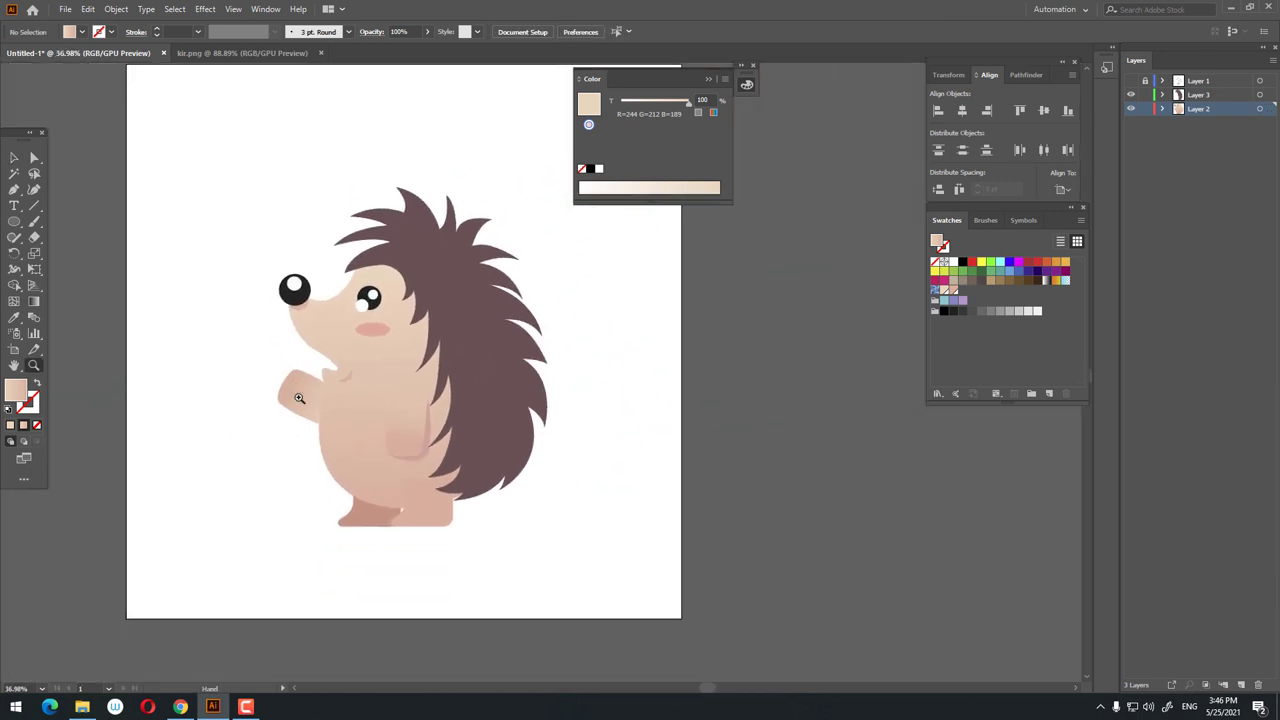
{"action": "left_click_drag", "start_coordinate": [358, 457], "coordinate": [437, 569]}
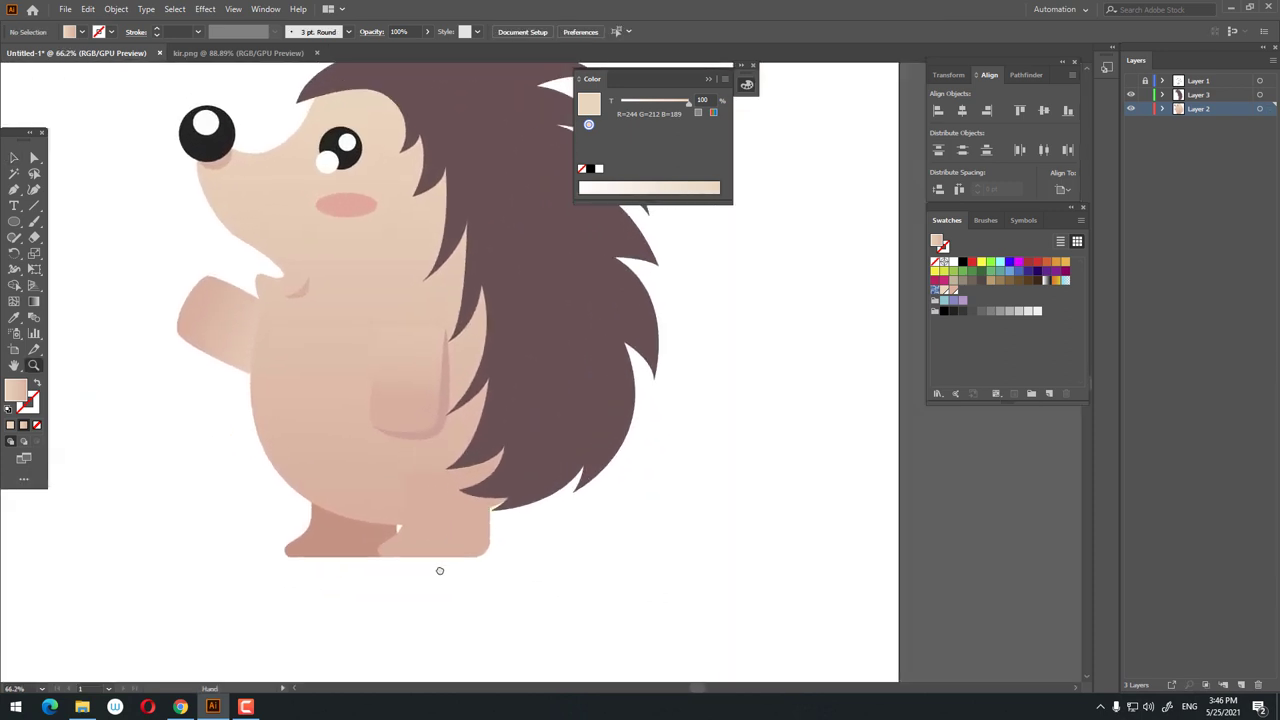
{"action": "left_click_drag", "start_coordinate": [496, 493], "coordinate": [465, 605]}
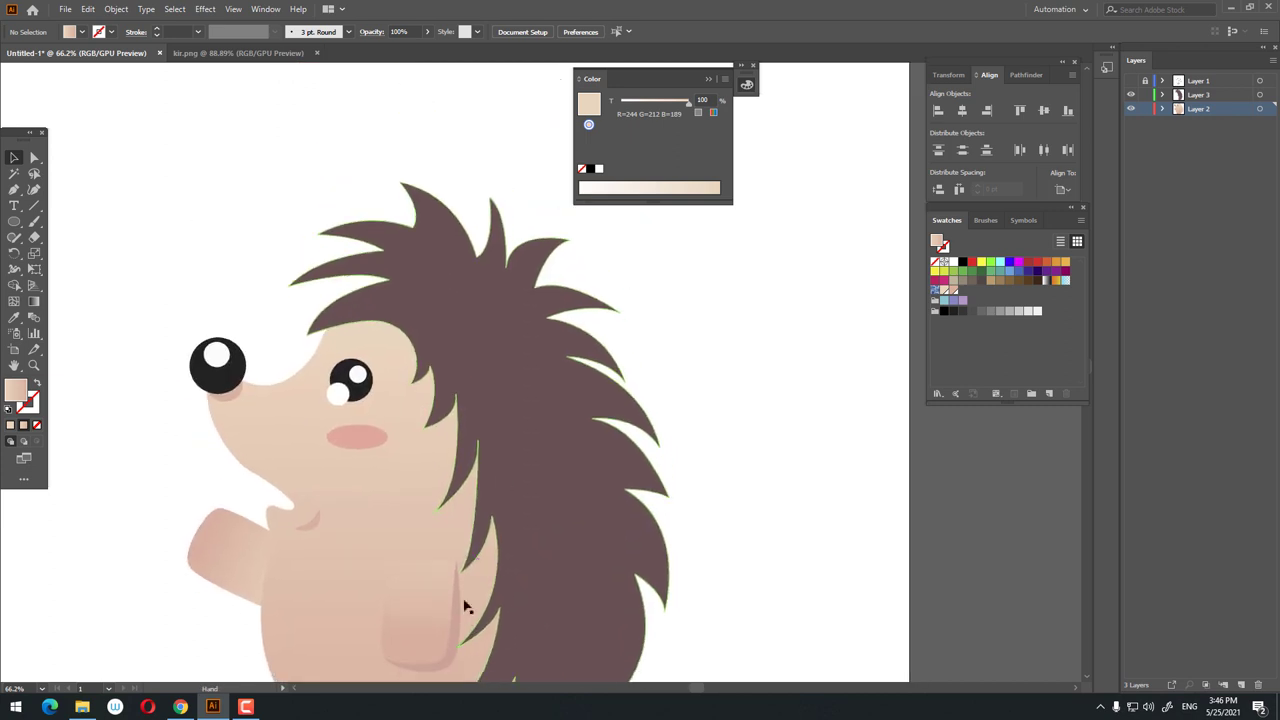
{"action": "left_click_drag", "start_coordinate": [502, 480], "coordinate": [510, 357]}
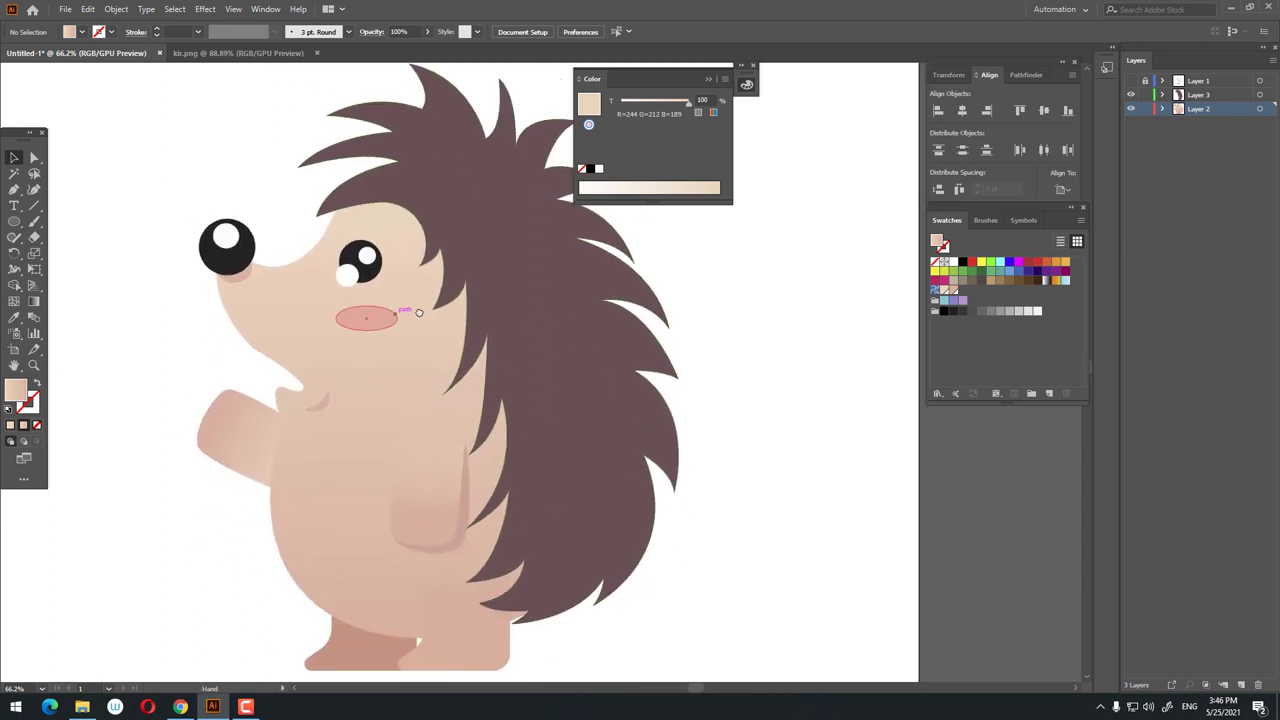
Paste a copy of the brown spikes behind the original and nudge it down-left.
{"action": "left_click", "coordinate": [551, 253]}
{"action": "left_click", "coordinate": [88, 10]}
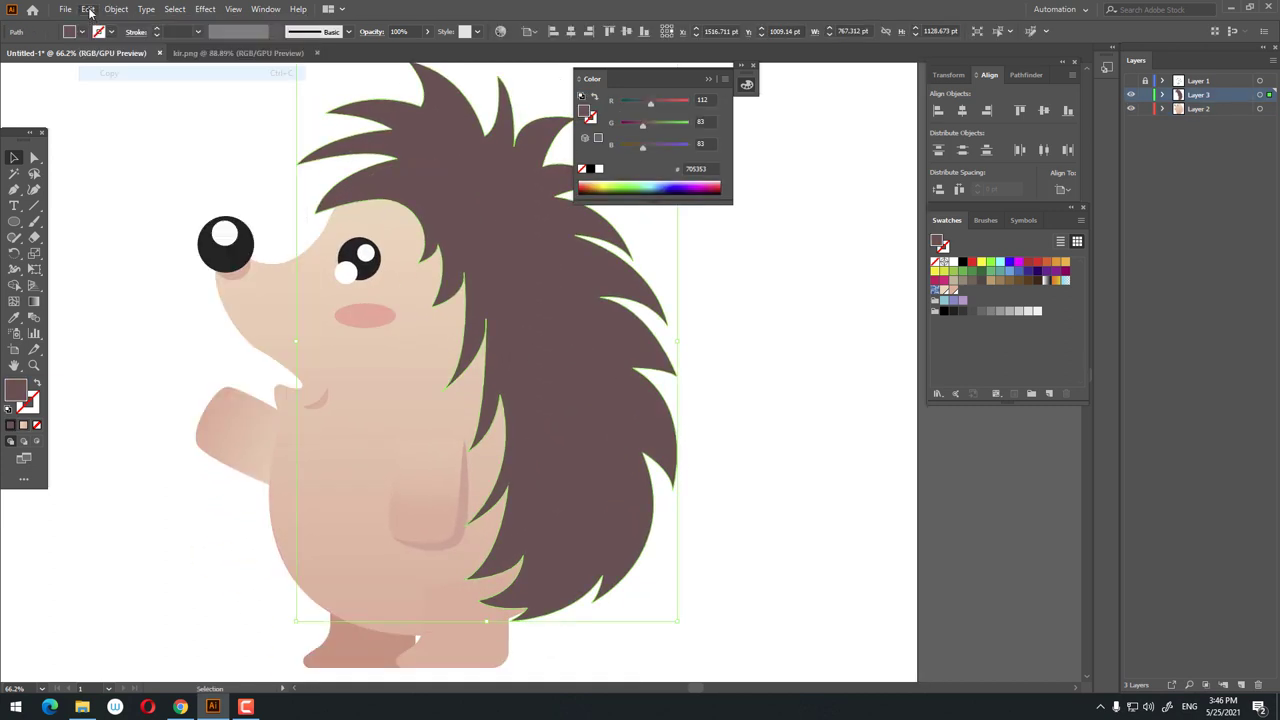
{"action": "left_click", "coordinate": [88, 10]}
{"action": "left_click", "coordinate": [153, 122]}
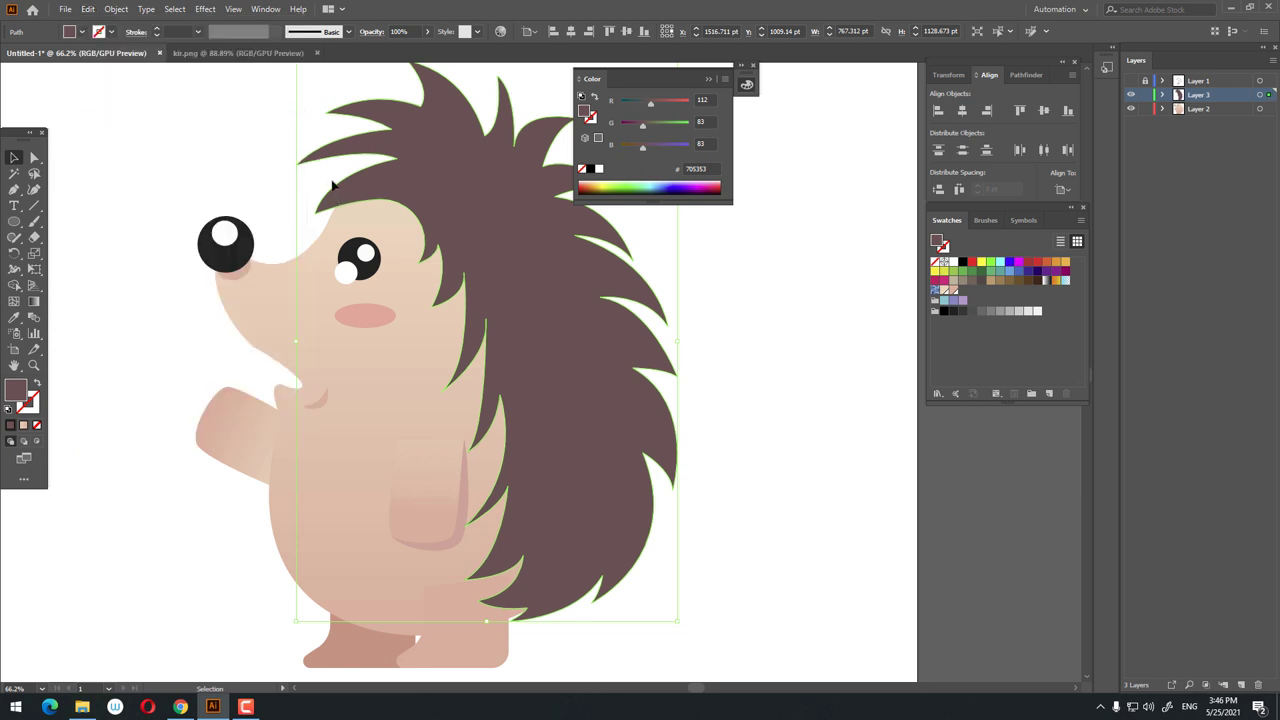
{"action": "key", "text": "Left"}
{"action": "key", "text": "Left"}
{"action": "key", "text": "Left"}
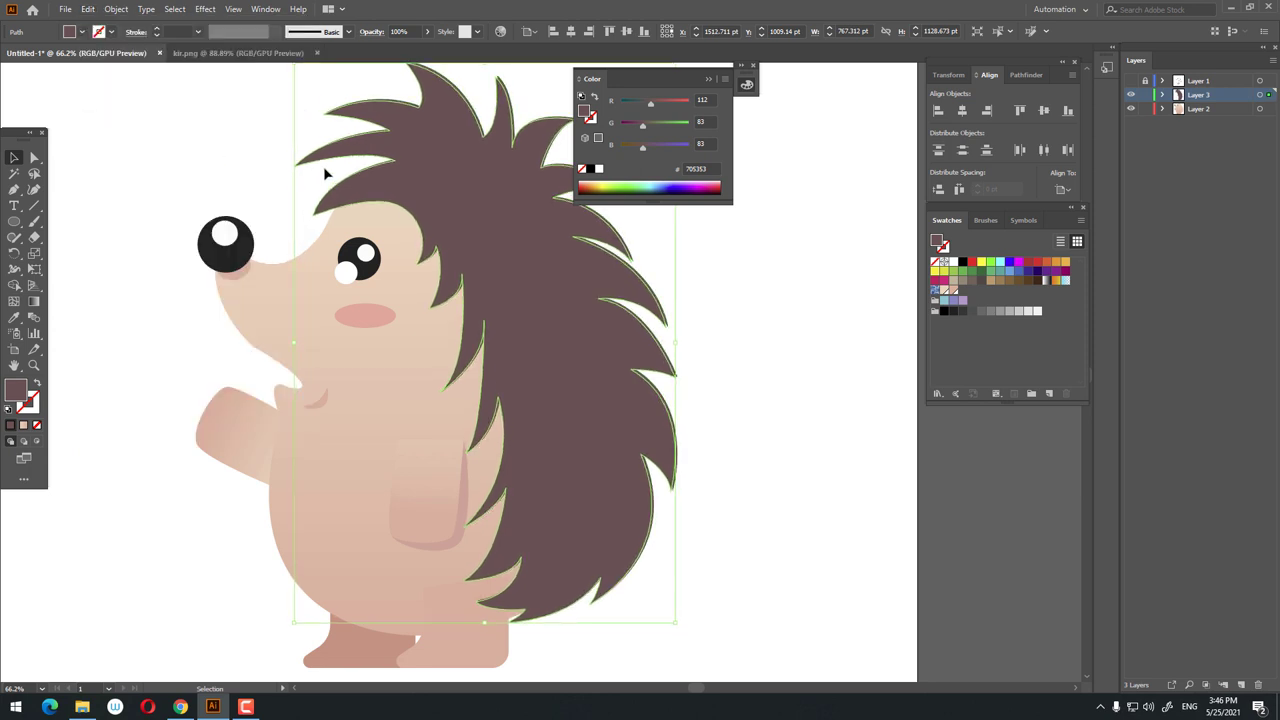
{"action": "key", "text": "Down"}
{"action": "key", "text": "Down"}
{"action": "key", "text": "Down"}
{"action": "key", "text": "Left"}
{"action": "key", "text": "Left"}
{"action": "key", "text": "Left"}
{"action": "key", "text": "Down"}
{"action": "key", "text": "Down"}
{"action": "key", "text": "Down"}
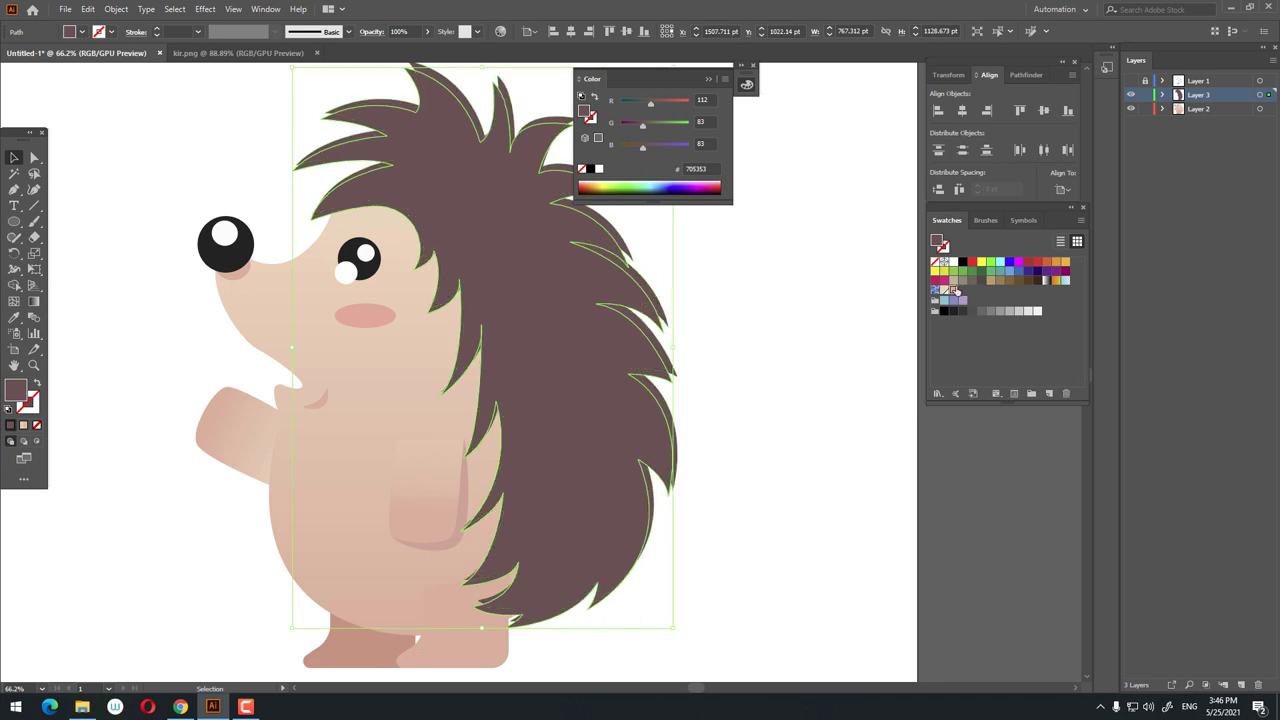
Give the spike copy a pink DDA092 fill and nudge it slightly further down.
{"action": "left_click", "coordinate": [953, 290]}
{"action": "scroll", "coordinate": [663, 417], "scroll_direction": "down", "scroll_amount": 2}
{"action": "scroll", "coordinate": [300, 200], "scroll_direction": "up", "scroll_amount": 2}
{"action": "scroll", "coordinate": [300, 200], "scroll_direction": "up", "scroll_amount": 2}
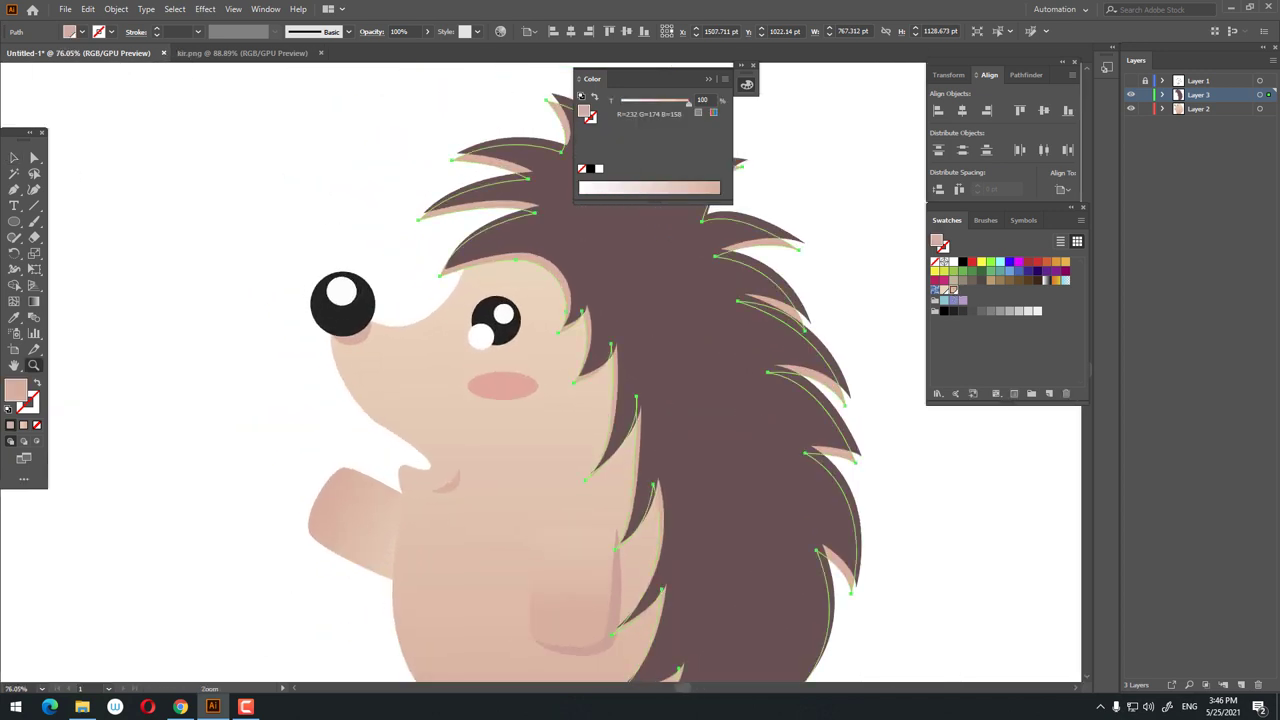
{"action": "key", "text": "v"}
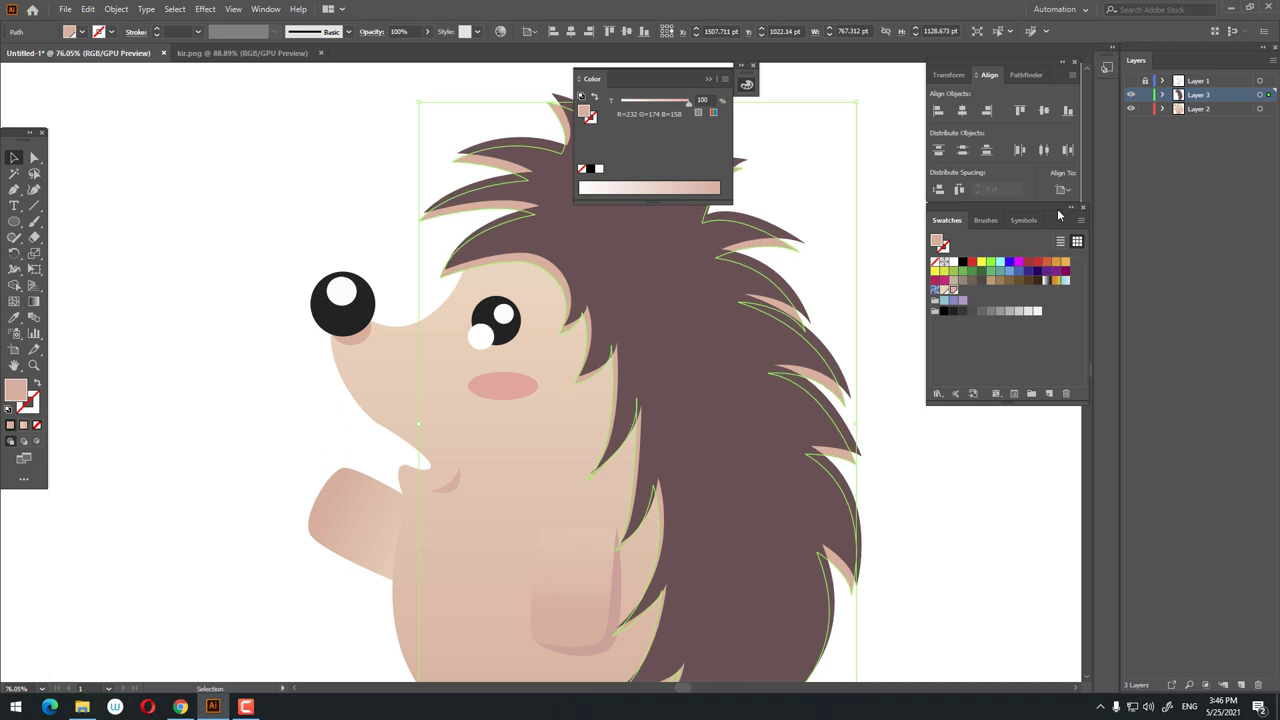
{"action": "key", "text": "Down"}
{"action": "key", "text": "Down"}
{"action": "key", "text": "Down"}
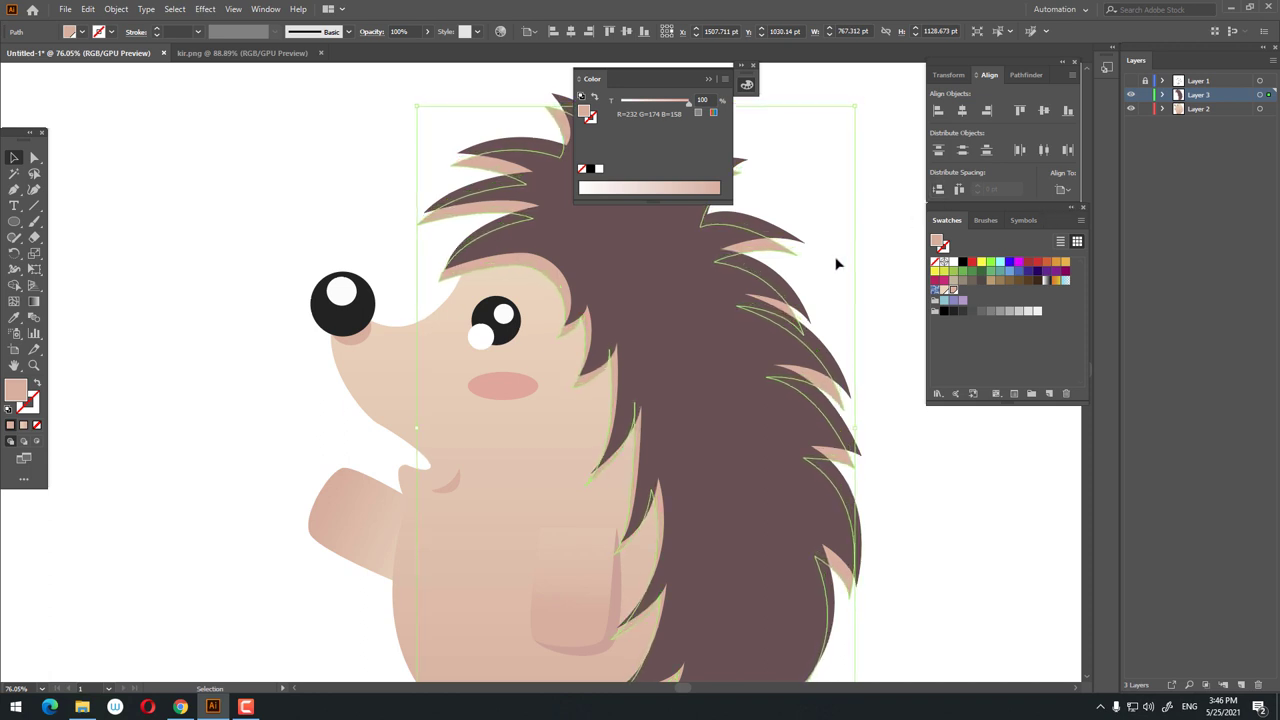
{"action": "key", "text": "z"}
{"action": "left_click_drag", "start_coordinate": [682, 293], "coordinate": [325, 304]}
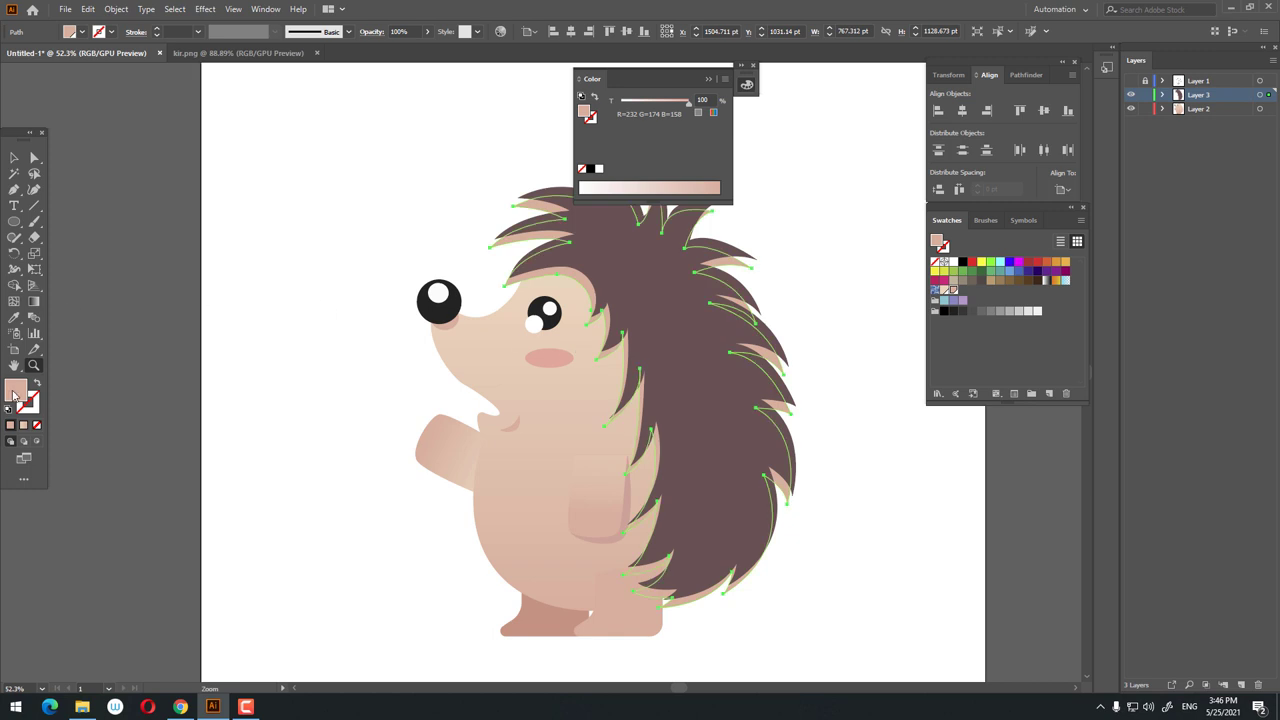
{"action": "double_click", "coordinate": [15, 392]}
{"action": "type", "text": "DDA092"}
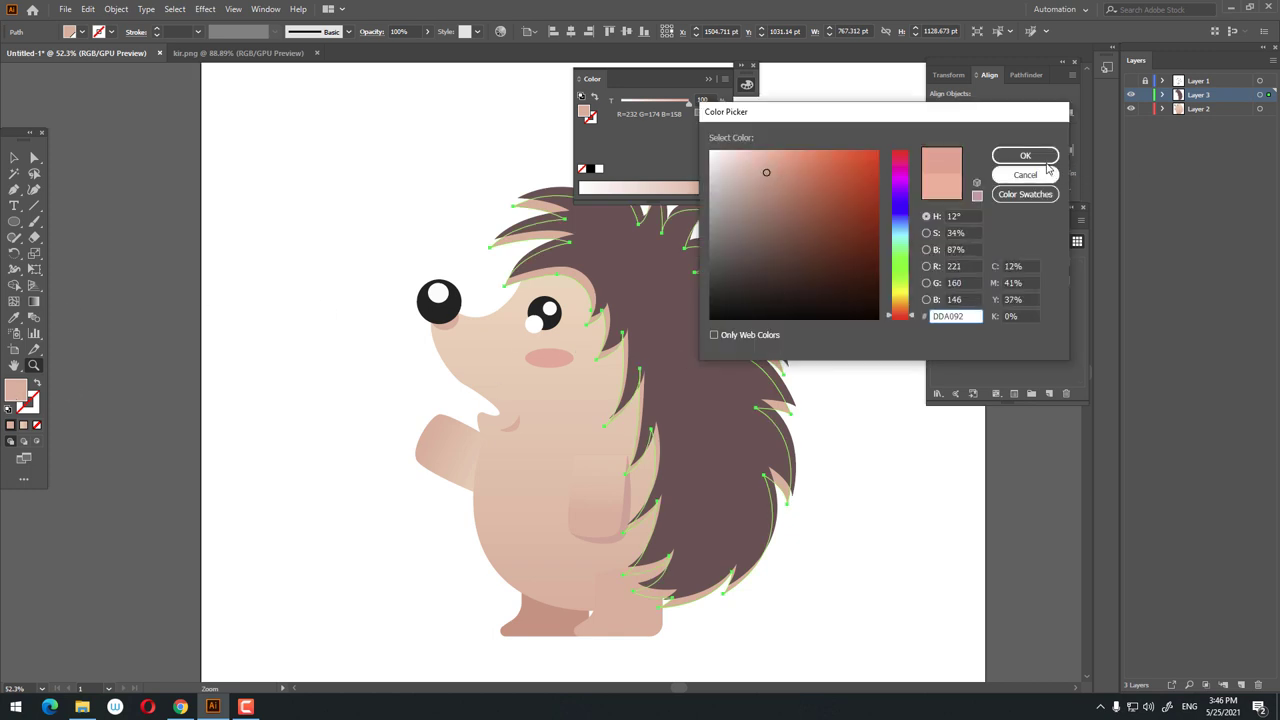
{"action": "left_click", "coordinate": [1025, 155]}
{"action": "scroll", "coordinate": [664, 351], "scroll_direction": "down", "scroll_amount": 1}
{"action": "key", "text": "v"}
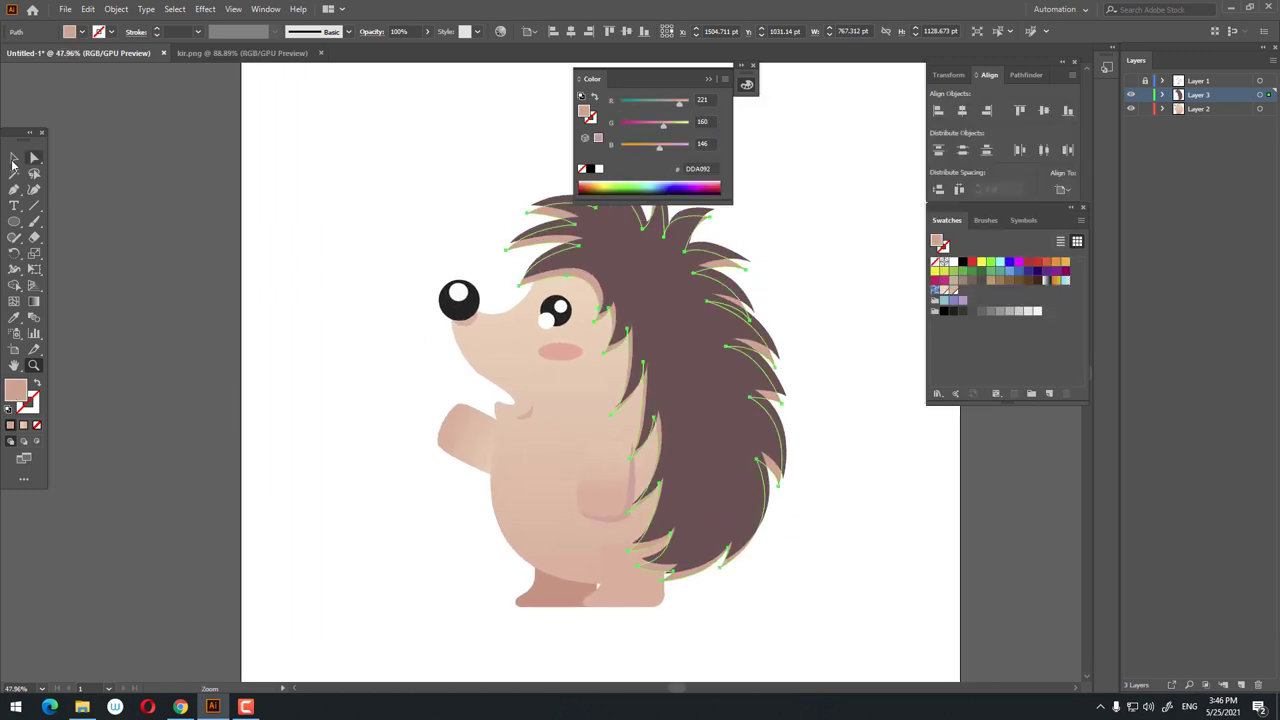
Select the body together with the pink spike copy and send them to the back.
{"action": "key", "text": "ctrl+0"}
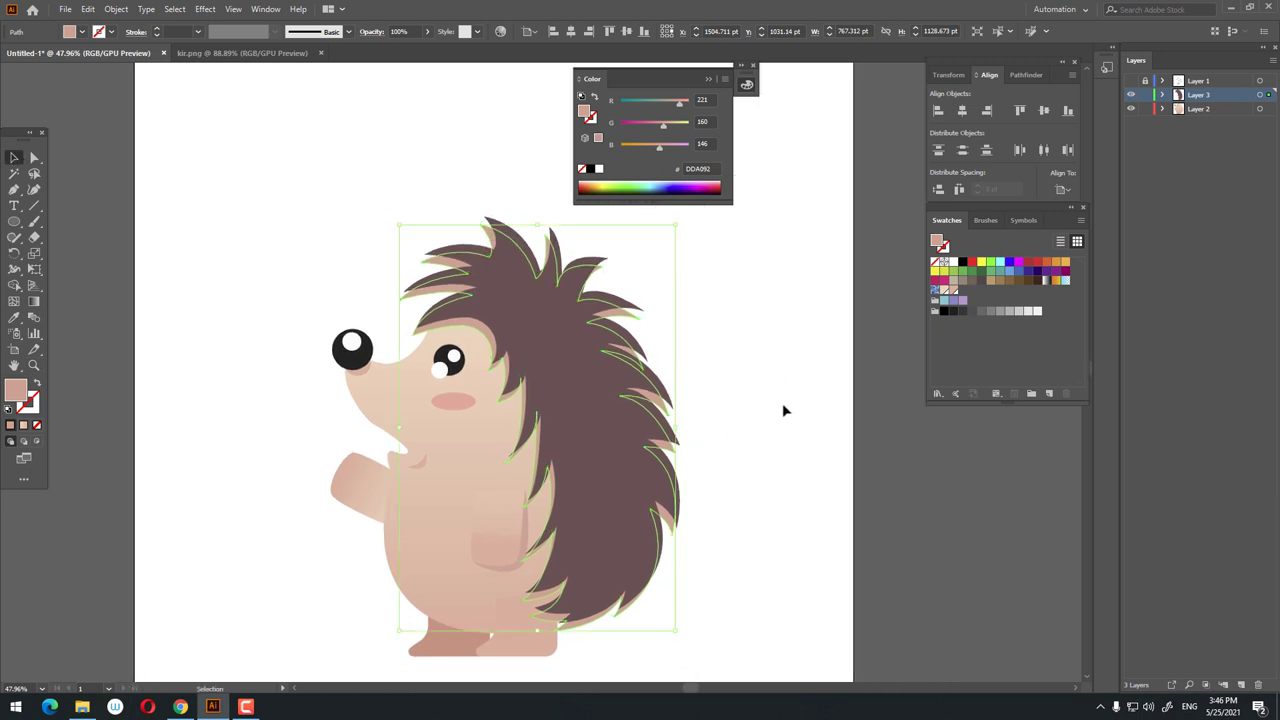
{"action": "key", "text": "a"}
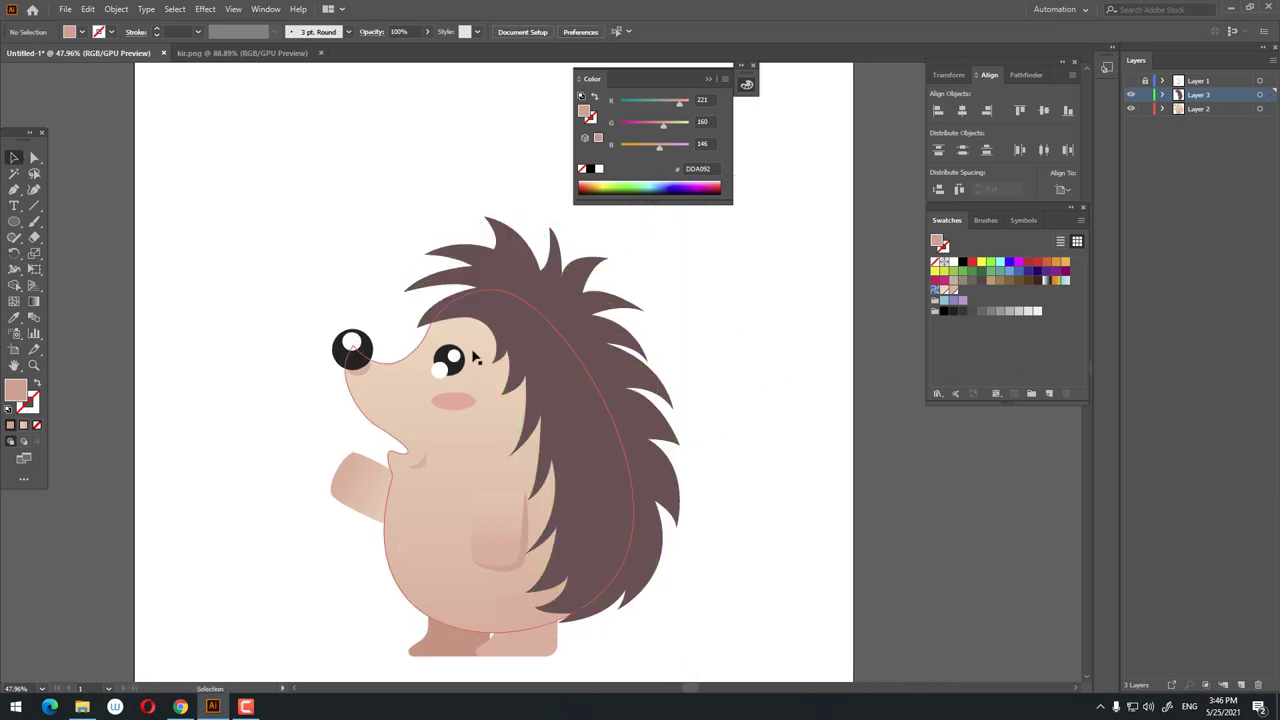
{"action": "left_click", "coordinate": [474, 356]}
{"action": "key", "text": "v"}
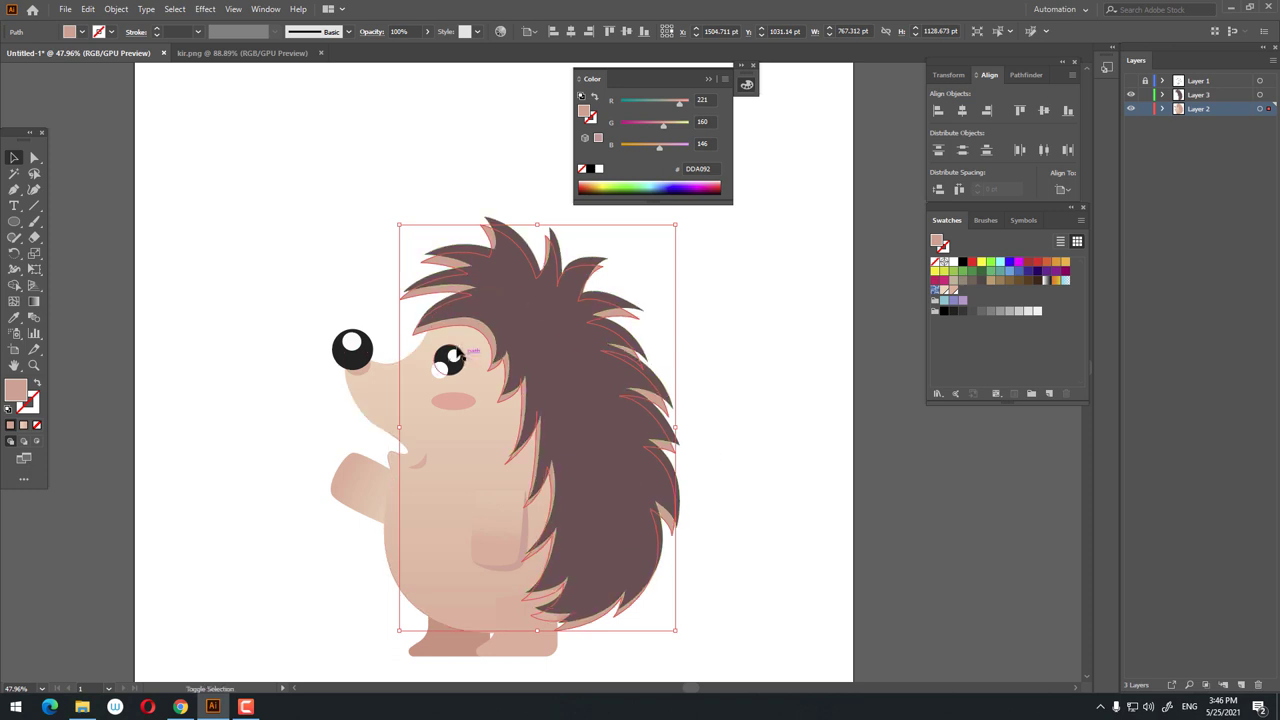
{"action": "left_click", "coordinate": [480, 333]}
{"action": "left_click", "coordinate": [480, 333], "text": "shift"}
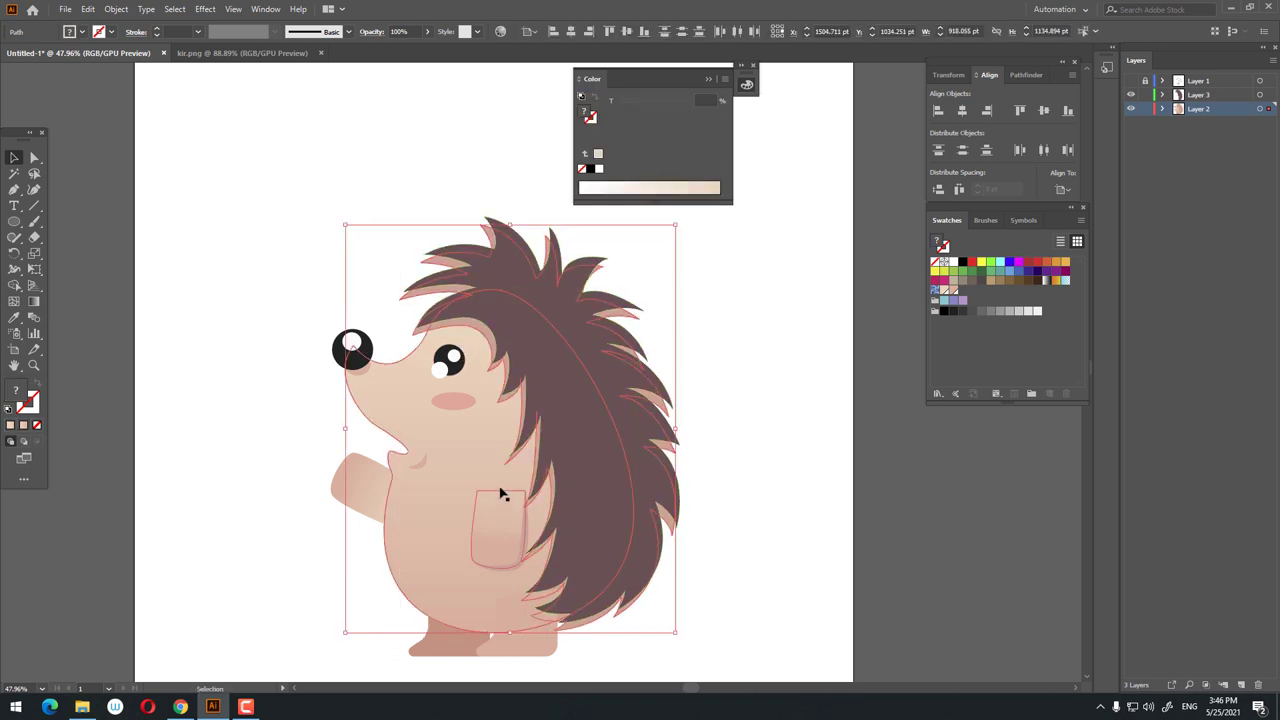
{"action": "key", "text": "z"}
{"action": "left_click", "coordinate": [435, 328]}
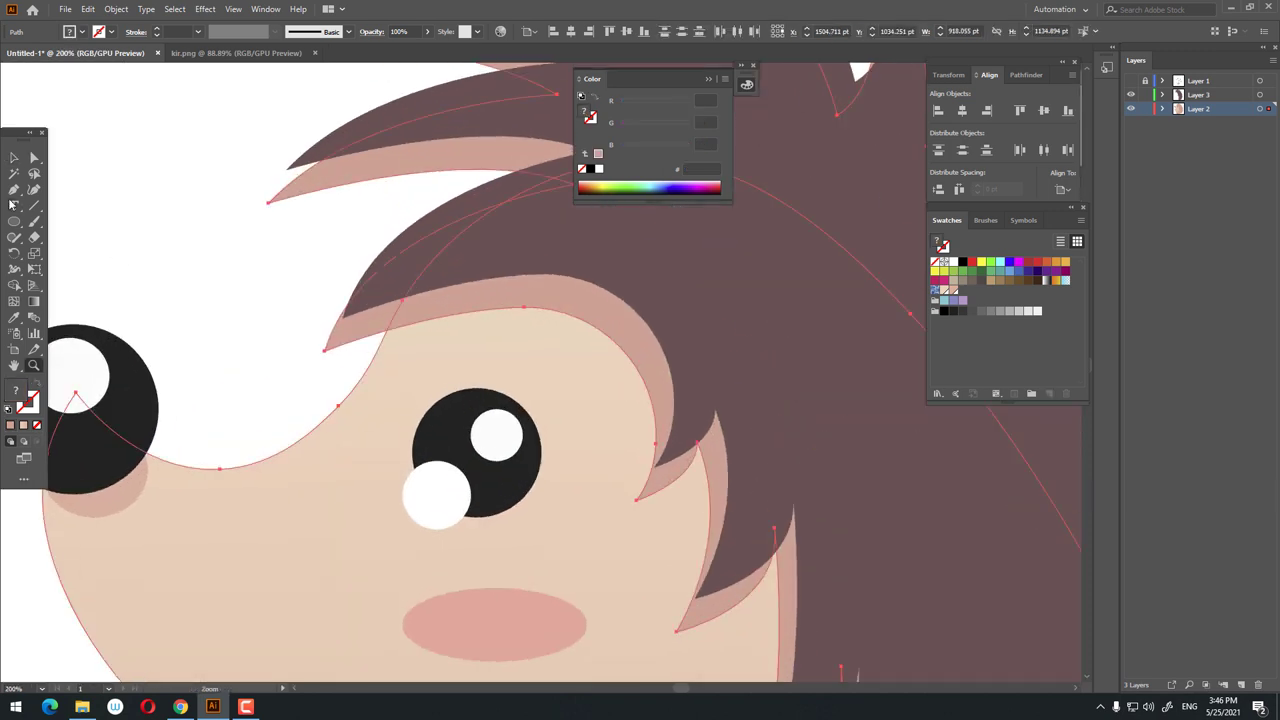
{"action": "left_click", "coordinate": [12, 160]}
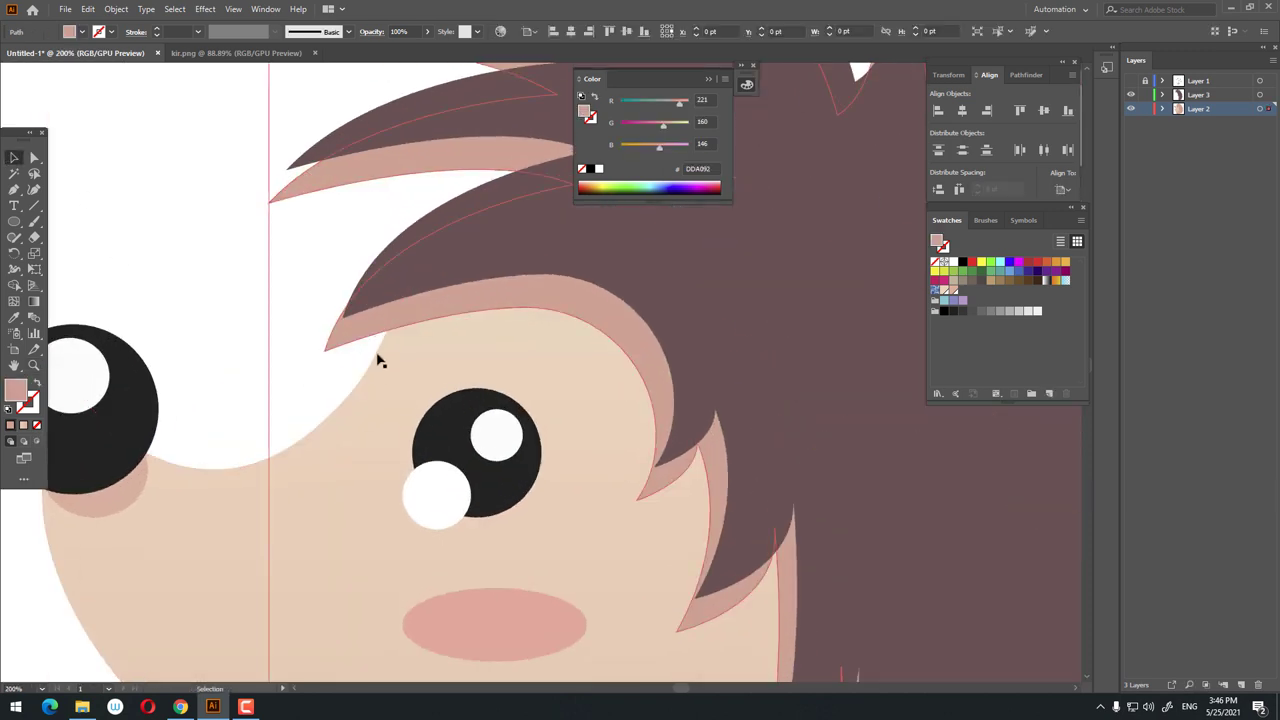
{"action": "right_click", "coordinate": [440, 344]}
{"action": "left_click", "coordinate": [640, 589]}
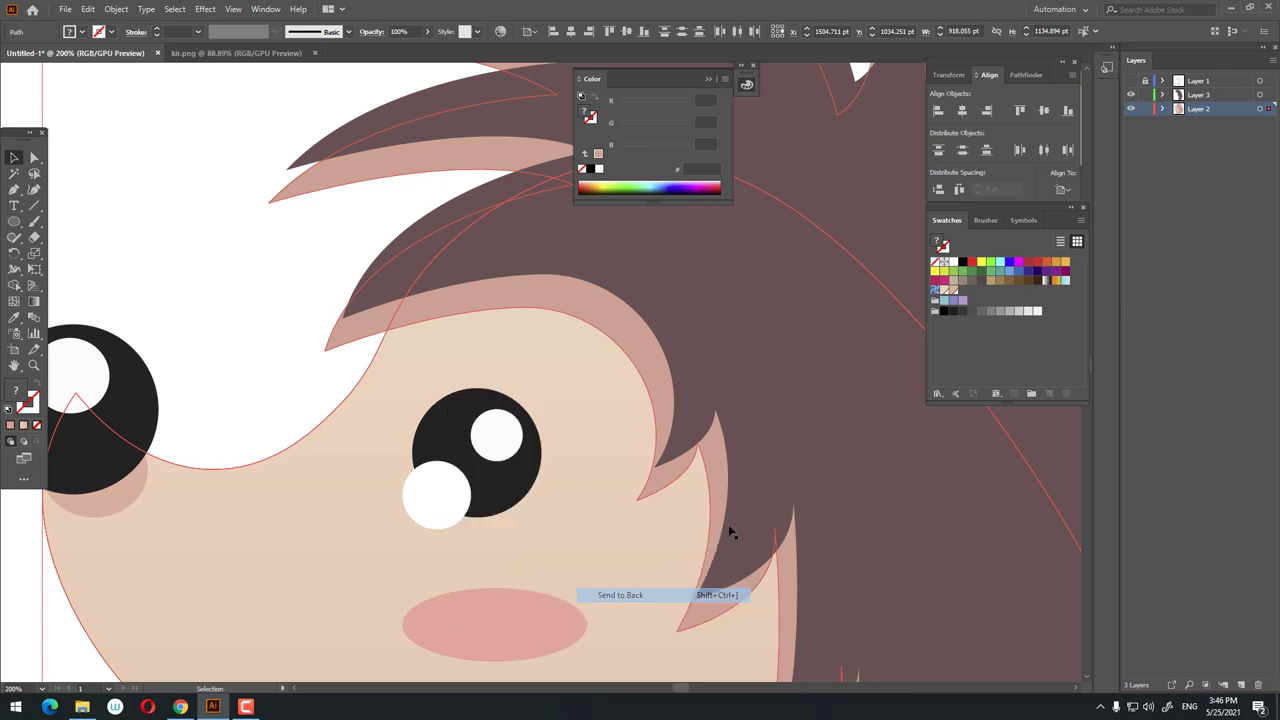
Divide the body and pink copy with Pathfinder, deleting the pink pieces outside the body.
{"action": "left_click", "coordinate": [1022, 75]}
{"action": "left_click", "coordinate": [500, 330]}
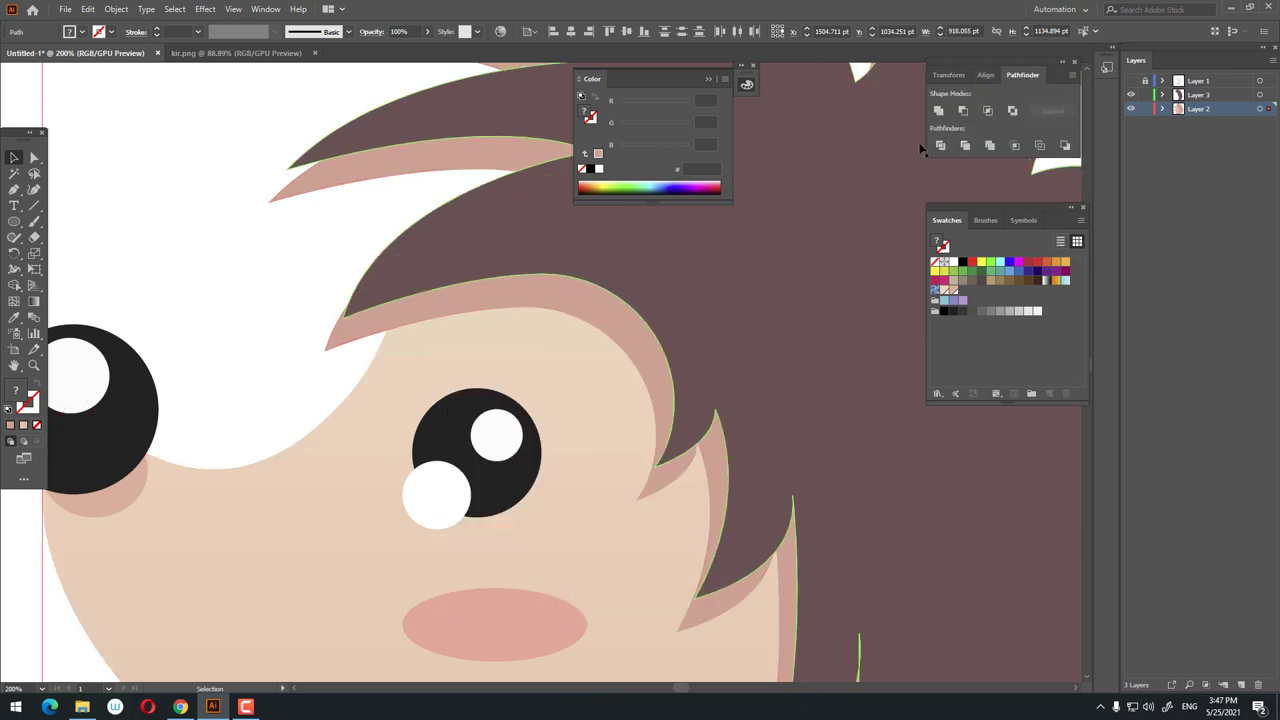
{"action": "left_click", "coordinate": [421, 325]}
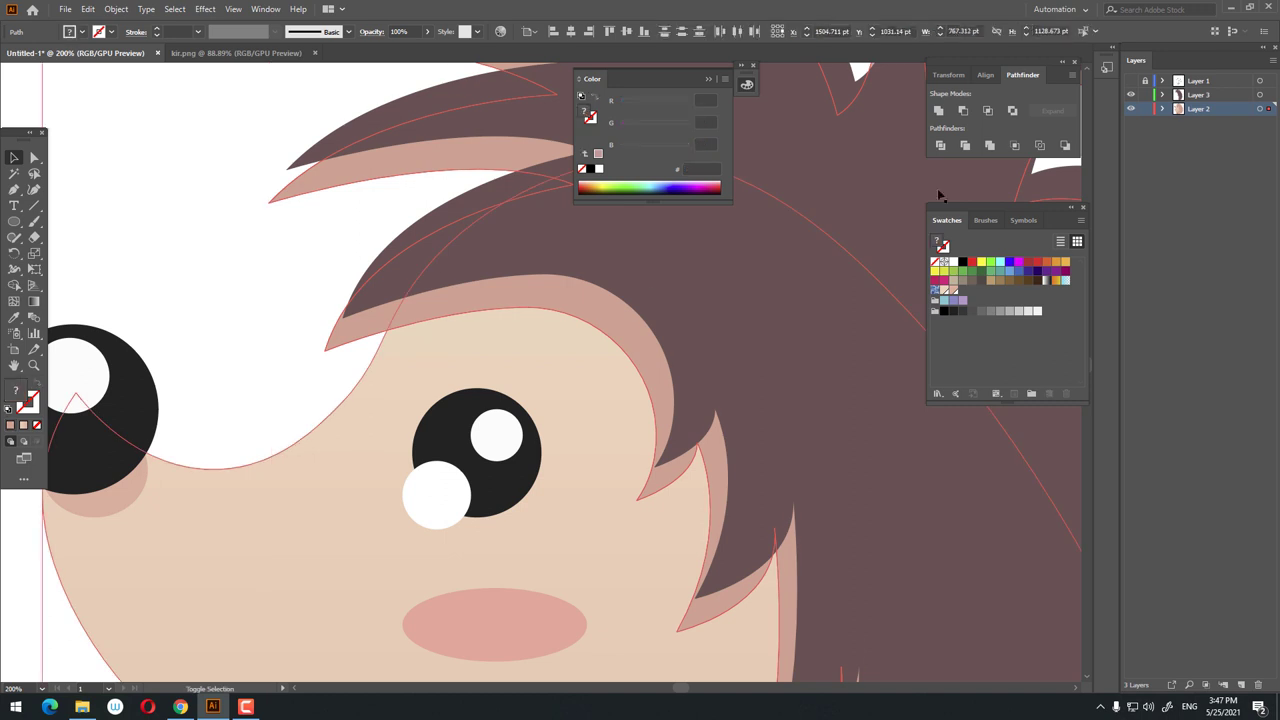
{"action": "left_click", "coordinate": [941, 147]}
{"action": "double_click", "coordinate": [457, 309]}
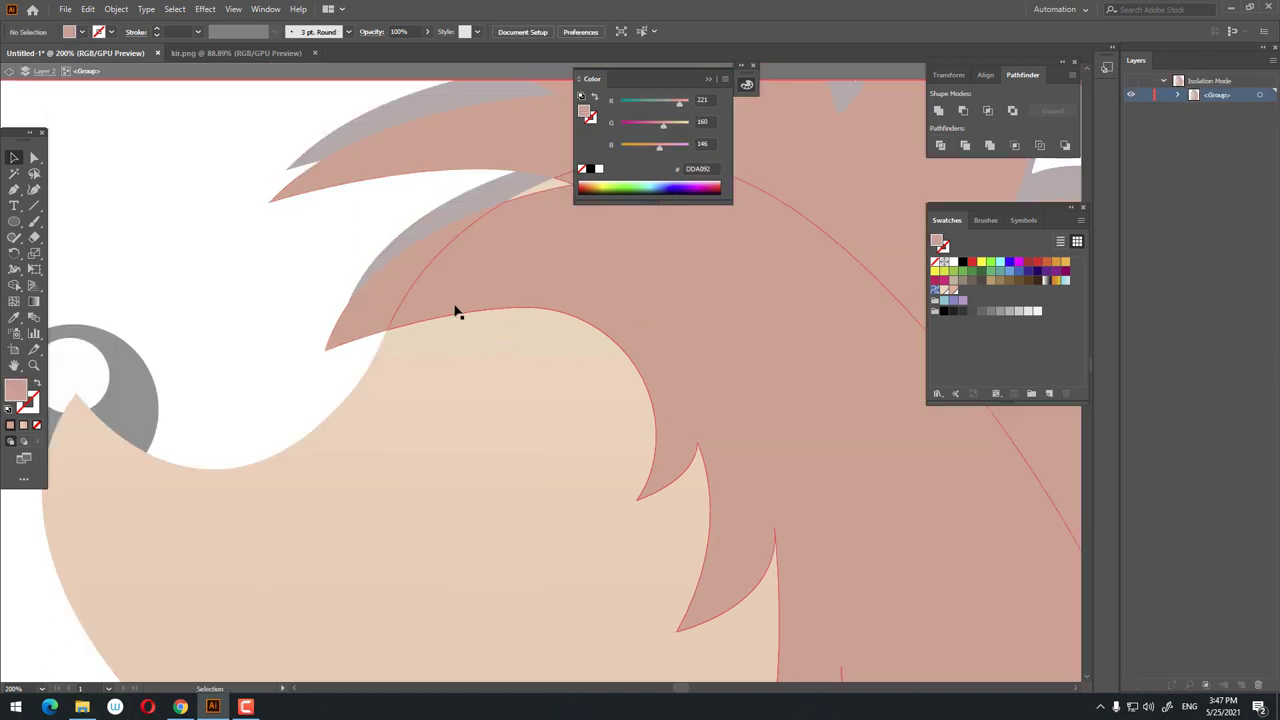
{"action": "left_click", "coordinate": [381, 306]}
{"action": "key", "text": "Delete"}
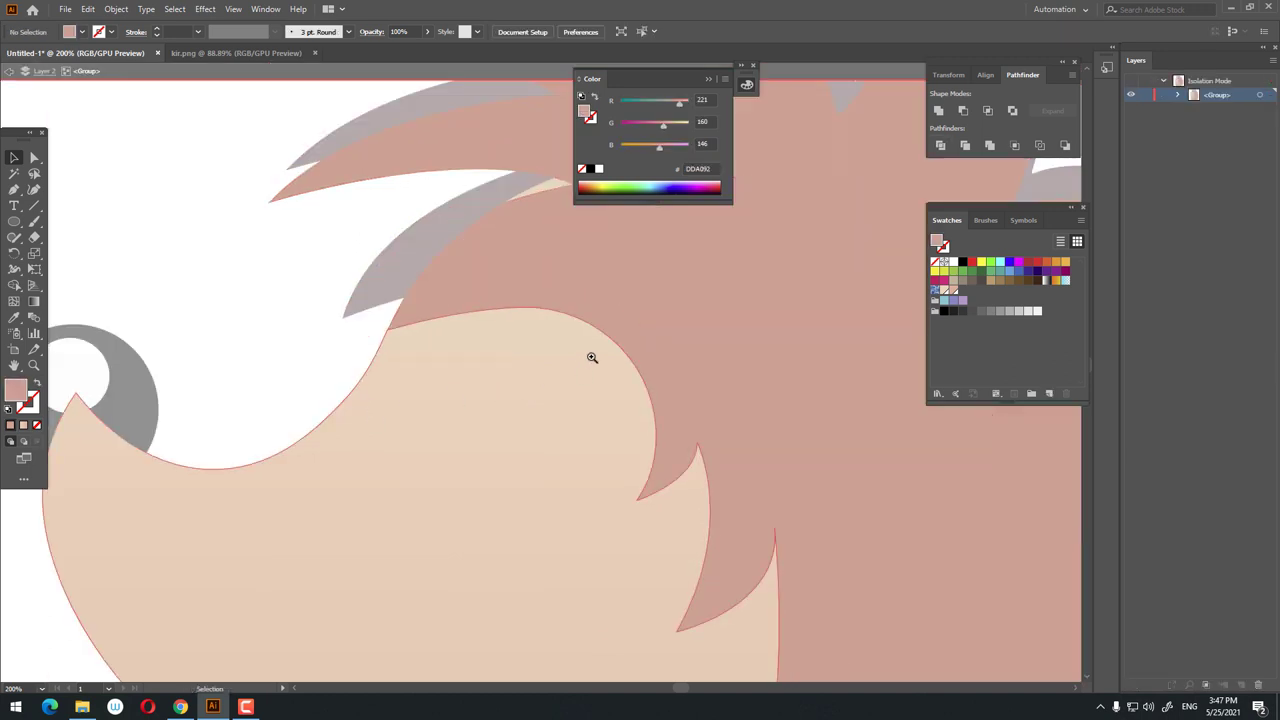
{"action": "key", "text": "ctrl+0"}
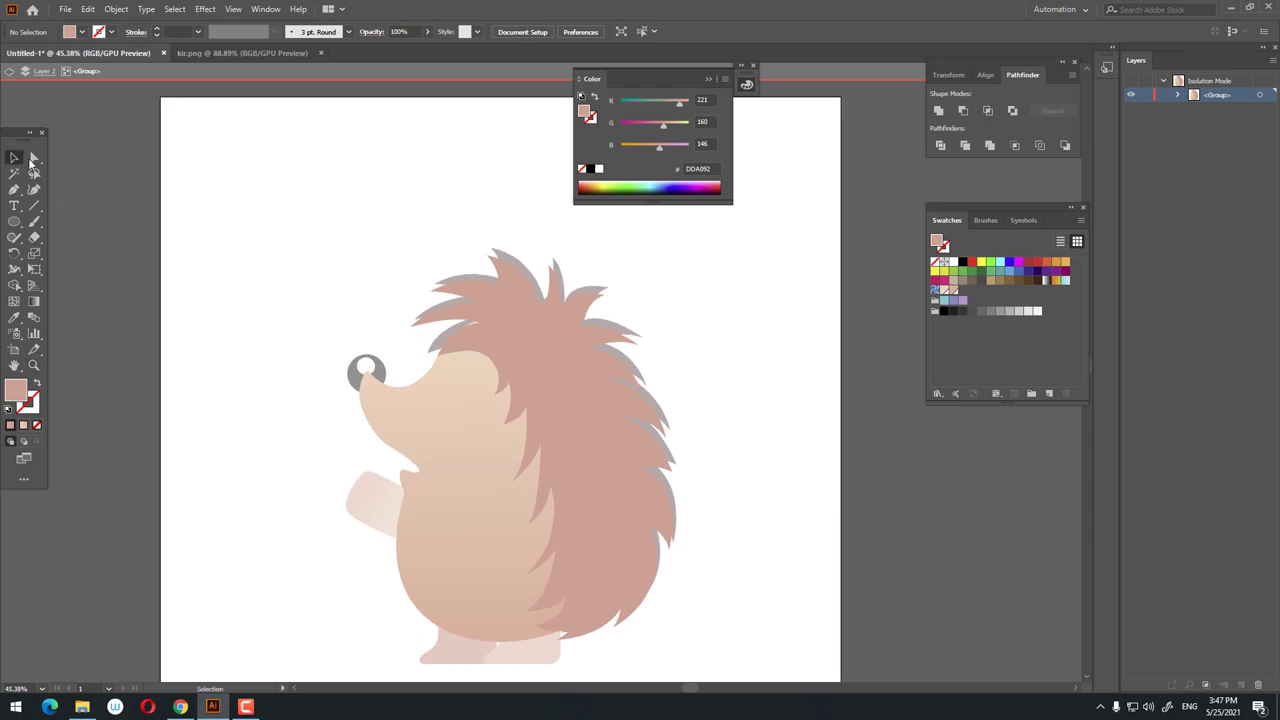
{"action": "left_click", "coordinate": [507, 261]}
{"action": "key", "text": "Delete"}
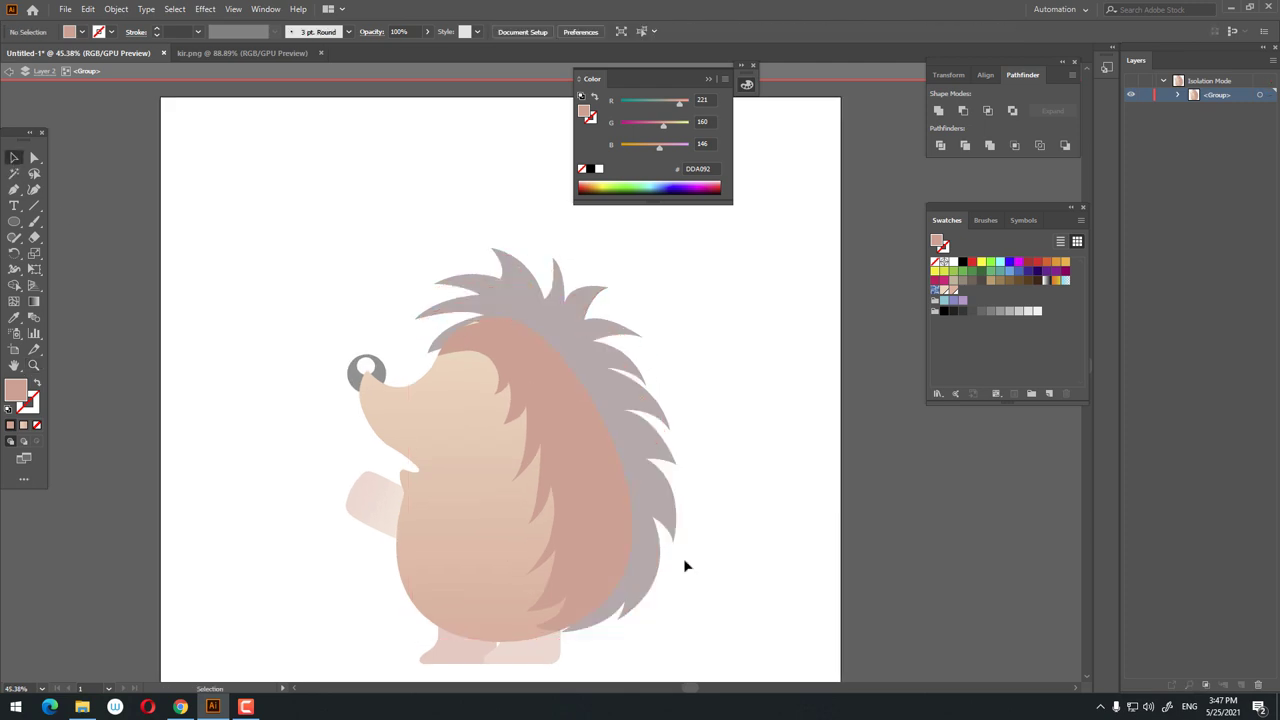
{"action": "double_click", "coordinate": [716, 618]}
{"action": "left_click", "coordinate": [33, 365]}
Send the raised arm and the foot behind the hedgehog's body.
{"action": "left_click_drag", "start_coordinate": [200, 371], "coordinate": [148, 371]}
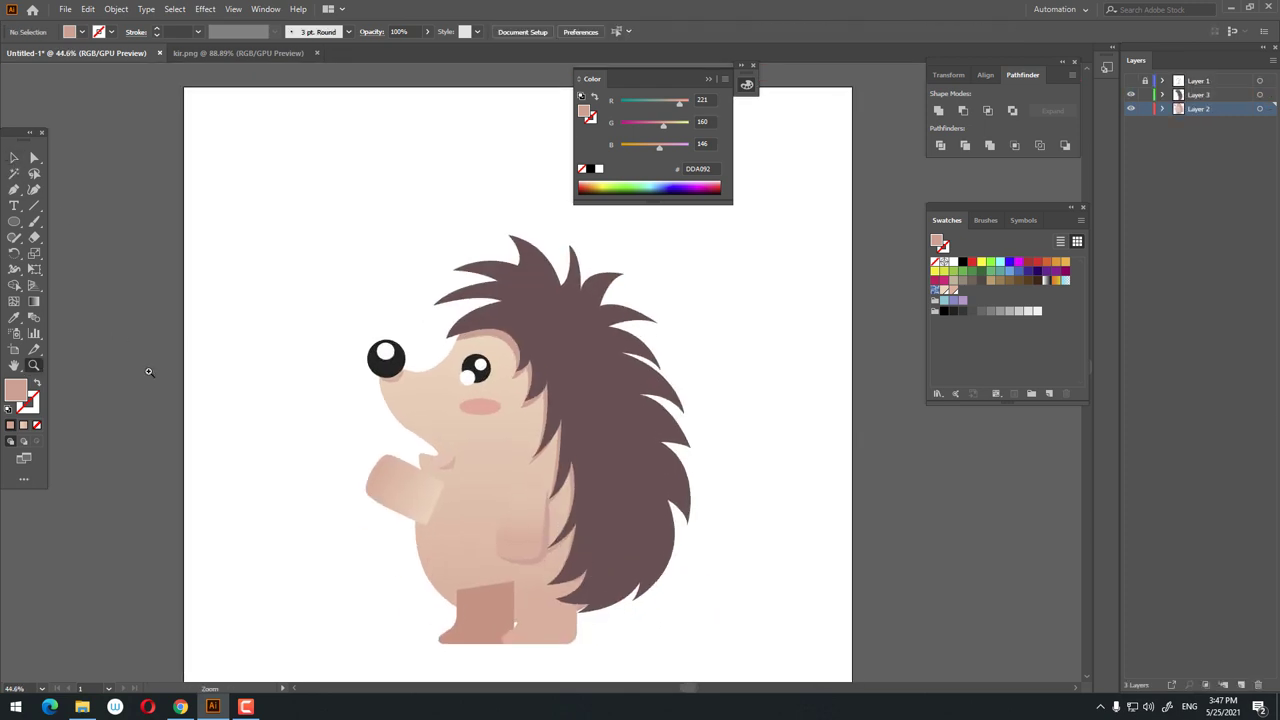
{"action": "left_click", "coordinate": [12, 158]}
{"action": "left_click", "coordinate": [404, 493]}
{"action": "right_click", "coordinate": [404, 493]}
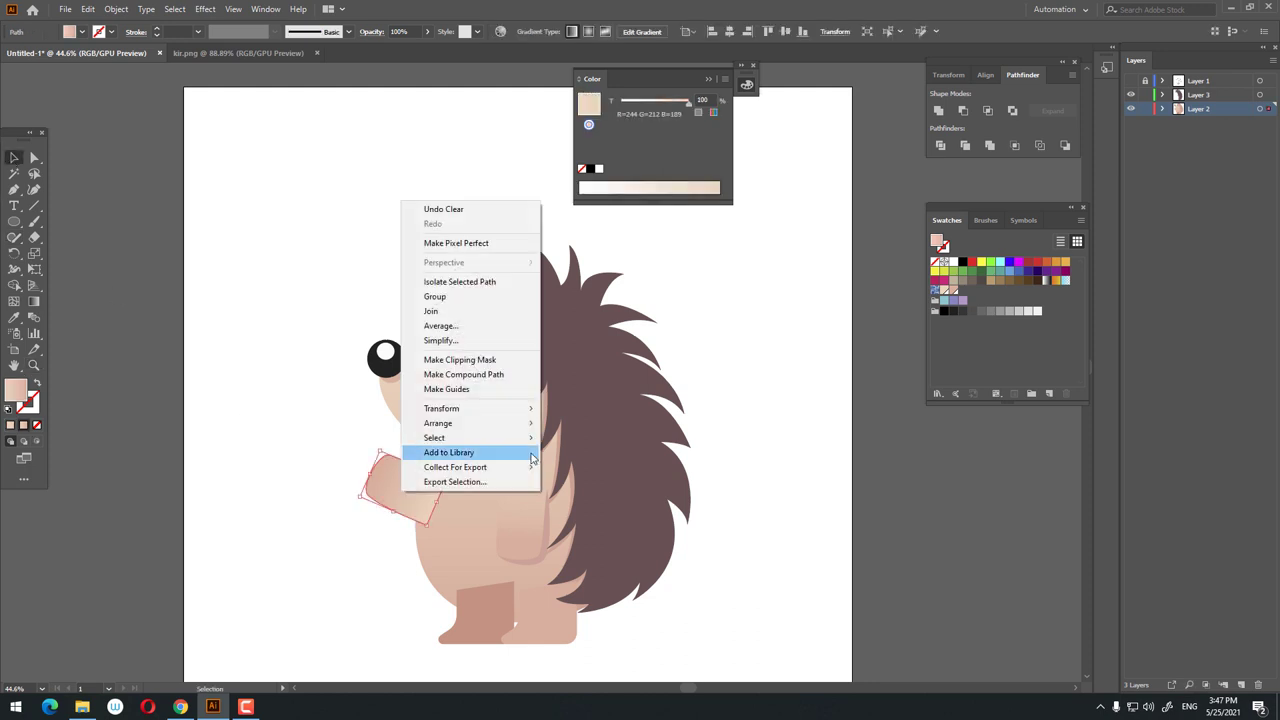
{"action": "left_click", "coordinate": [582, 467]}
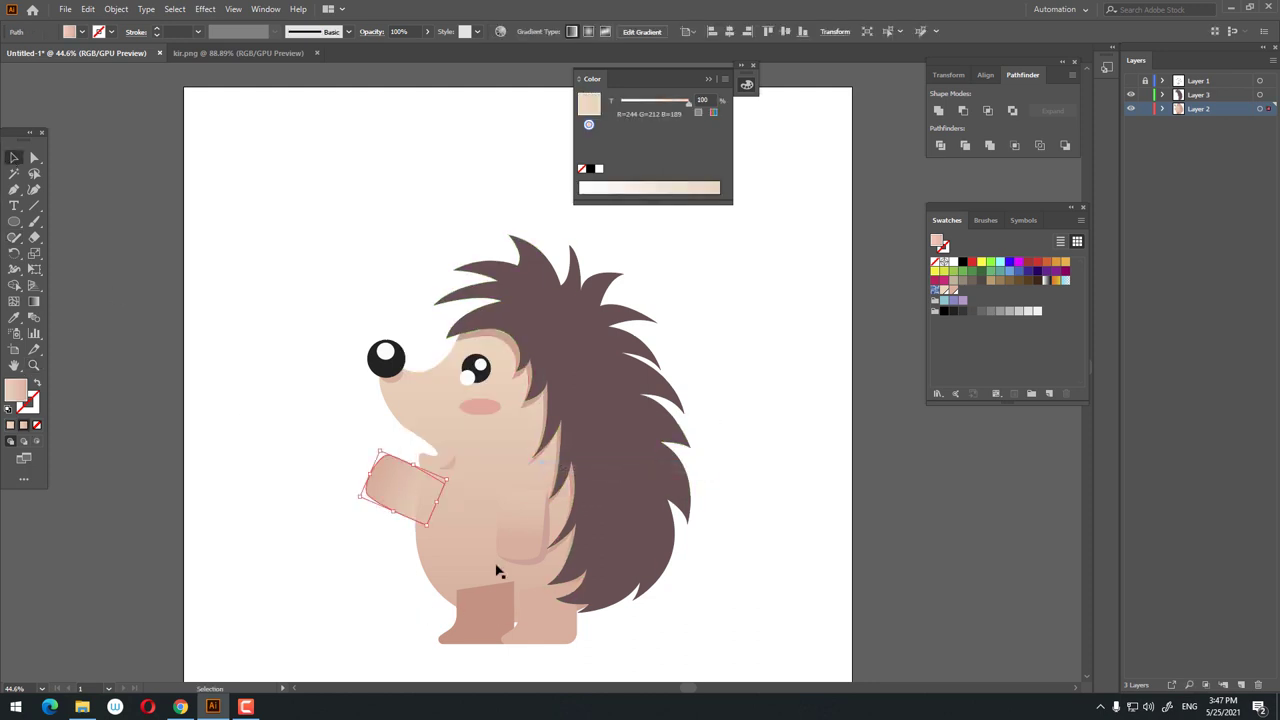
{"action": "right_click", "coordinate": [479, 625]}
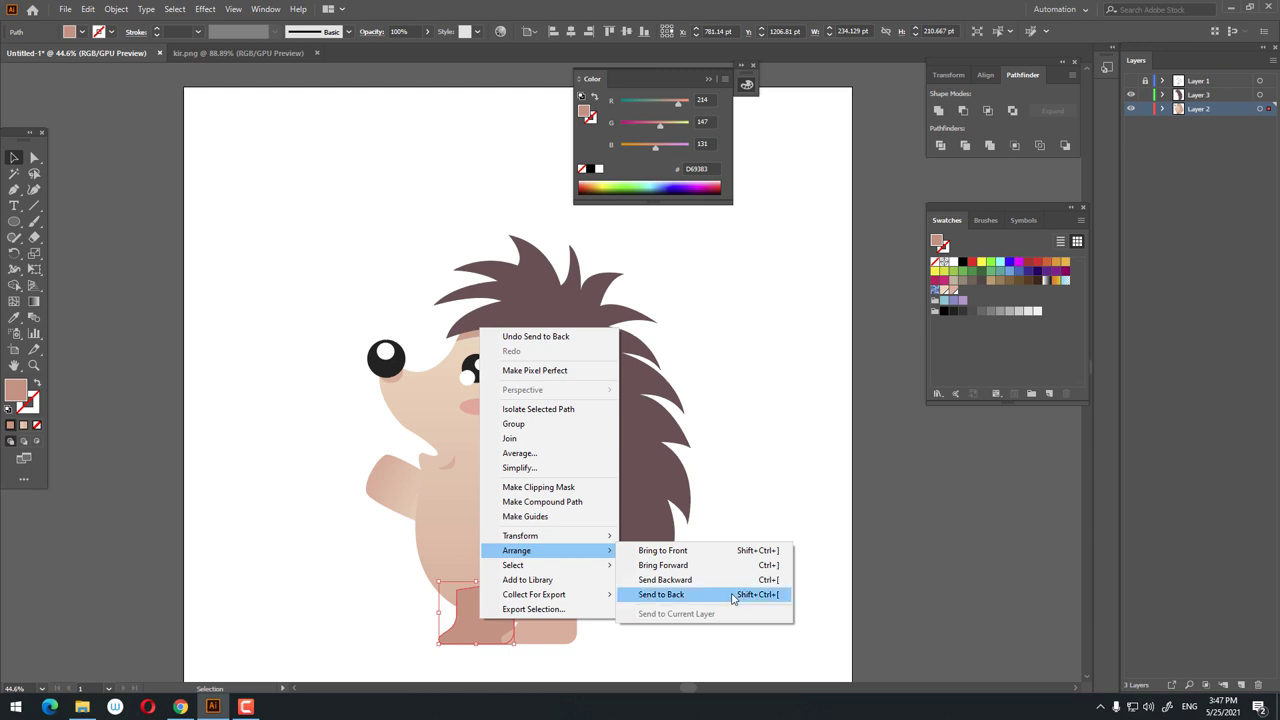
{"action": "left_click", "coordinate": [657, 591]}
Draw a wide, flat ellipse under the hedgehog's feet with the Ellipse tool.
{"action": "key", "text": "z"}
{"action": "mouse_move", "coordinate": [789, 552]}
{"action": "left_mouse_down"}
{"action": "mouse_move", "coordinate": [746, 563]}
{"action": "mouse_move", "coordinate": [91, 288]}
{"action": "left_mouse_up"}
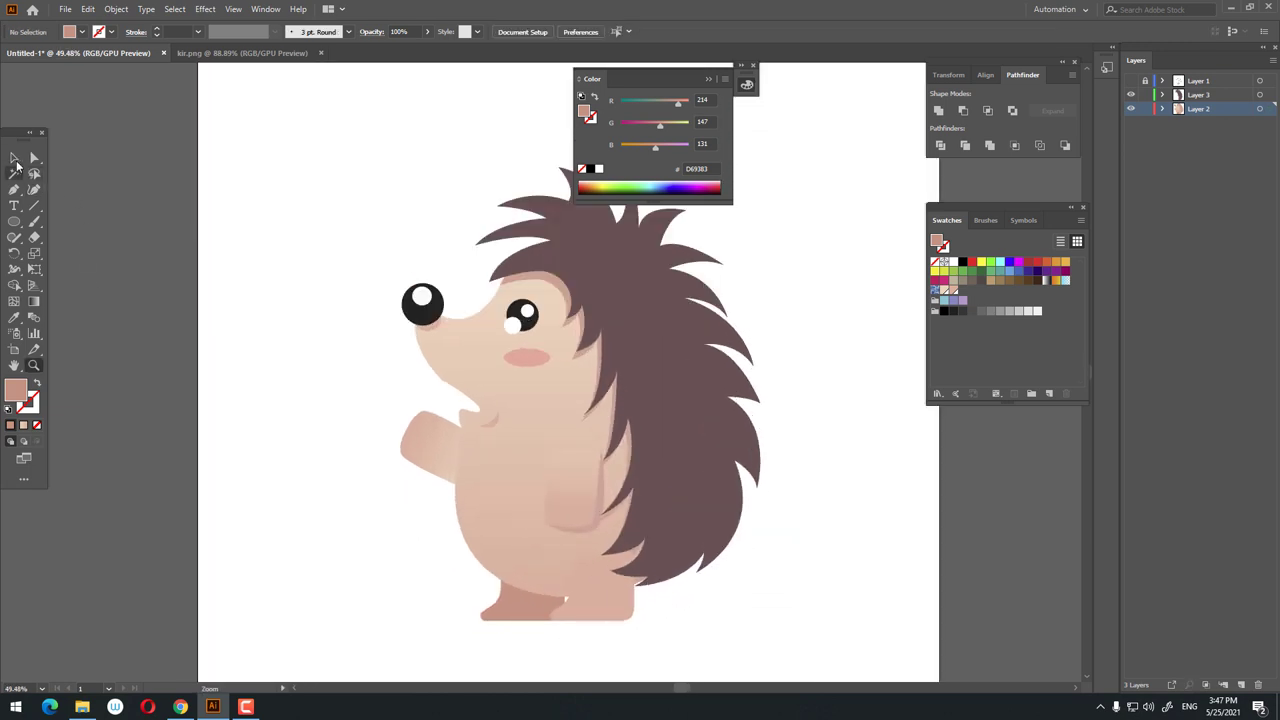
{"action": "left_click", "coordinate": [14, 157]}
{"action": "left_click", "coordinate": [520, 600]}
{"action": "key", "text": "z"}
{"action": "mouse_move", "coordinate": [634, 623]}
{"action": "left_mouse_down"}
{"action": "mouse_move", "coordinate": [806, 608]}
{"action": "mouse_move", "coordinate": [679, 558]}
{"action": "mouse_move", "coordinate": [737, 606]}
{"action": "mouse_move", "coordinate": [737, 529]}
{"action": "mouse_move", "coordinate": [943, 602]}
{"action": "mouse_move", "coordinate": [120, 330]}
{"action": "mouse_move", "coordinate": [185, 318]}
{"action": "left_mouse_up"}
{"action": "key", "text": "ctrl+0"}
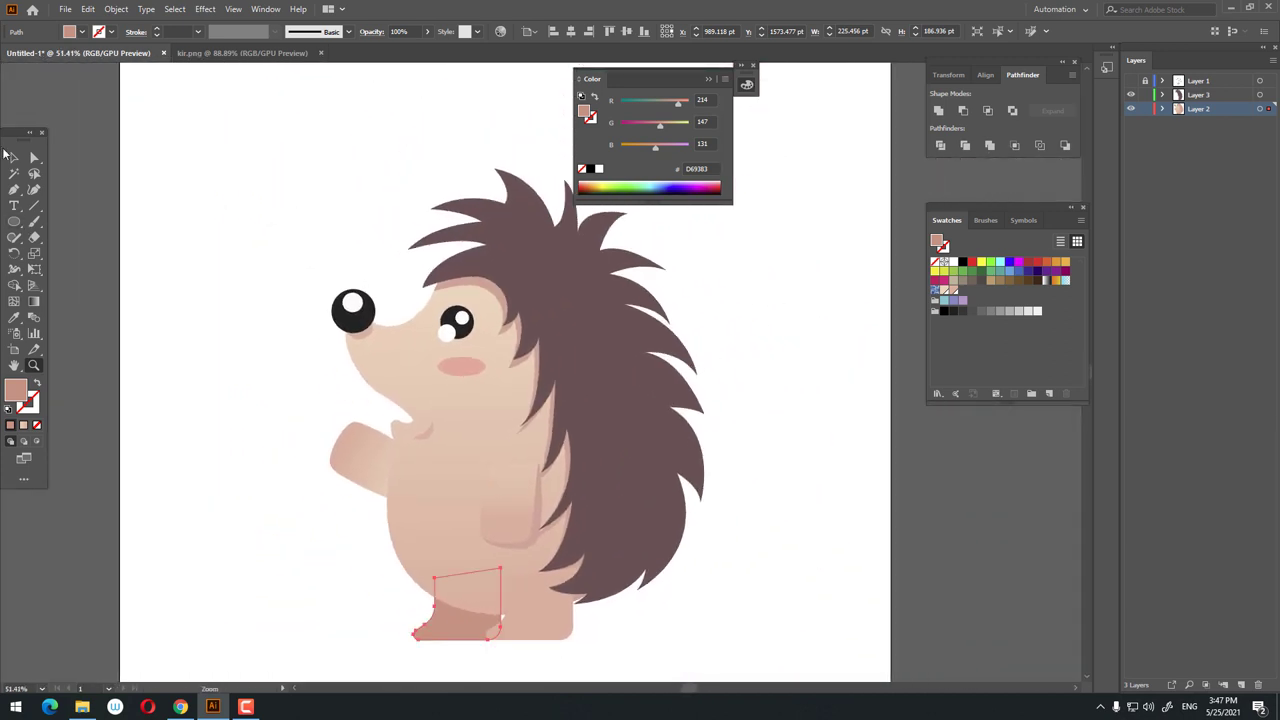
{"action": "left_click", "coordinate": [12, 157]}
{"action": "left_click", "coordinate": [708, 80]}
{"action": "key", "text": "z"}
{"action": "left_click_drag", "start_coordinate": [791, 431], "coordinate": [836, 451]}
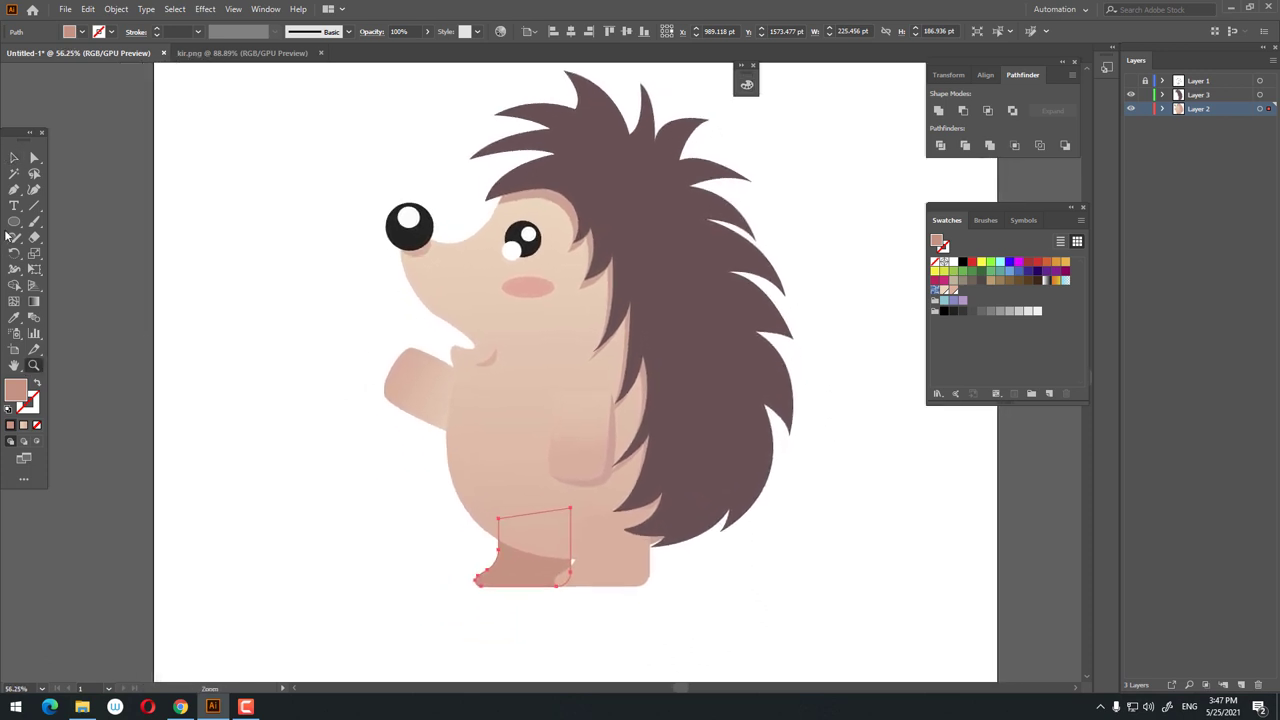
{"action": "key", "text": "l"}
{"action": "mouse_move", "coordinate": [400, 550]}
{"action": "left_mouse_down"}
{"action": "mouse_move", "coordinate": [748, 620]}
{"action": "mouse_move", "coordinate": [777, 609]}
{"action": "left_mouse_up"}
Give the oval a black fill at 20% opacity and send it to the back.
{"action": "double_click", "coordinate": [15, 392]}
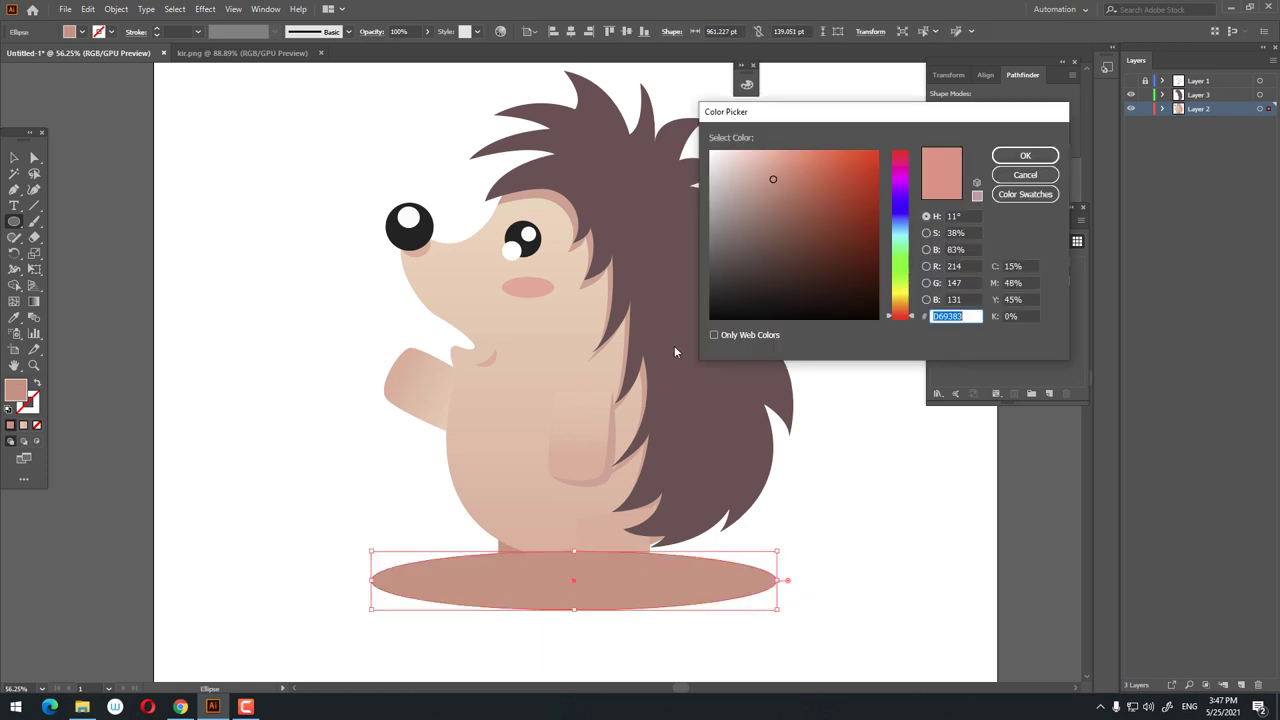
{"action": "left_click", "coordinate": [1025, 155]}
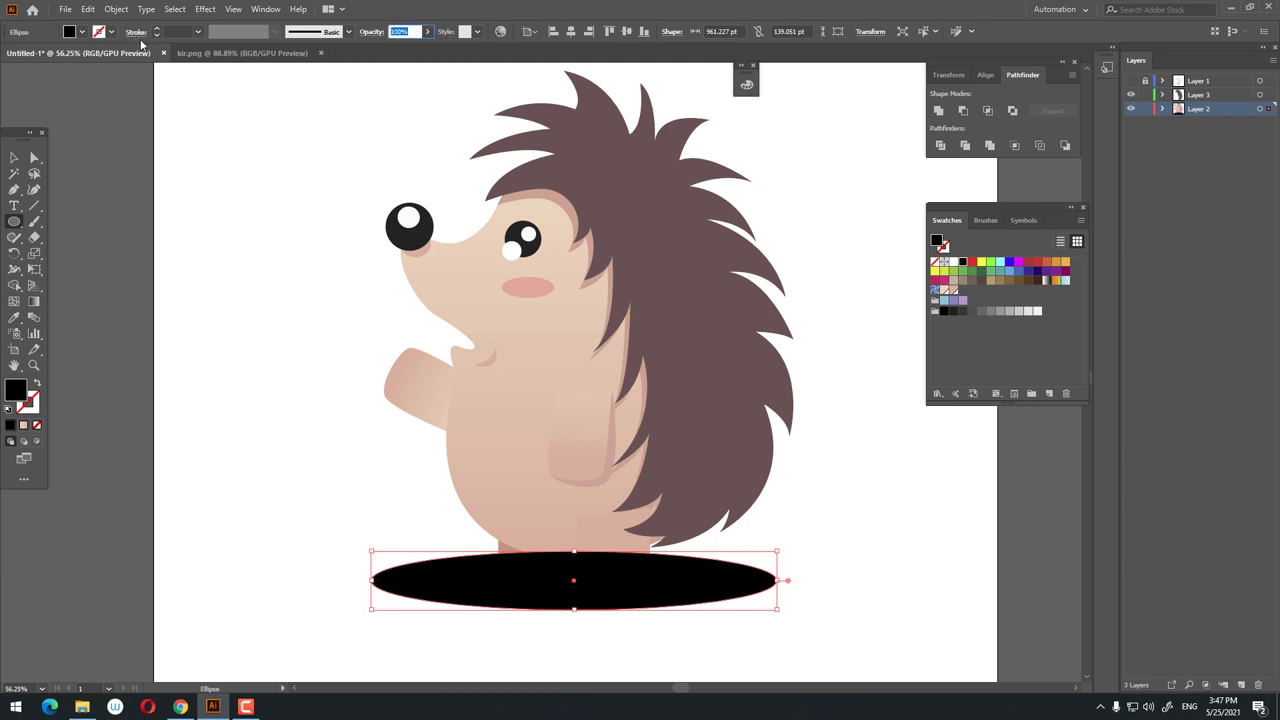
{"action": "left_click", "coordinate": [406, 31]}
{"action": "type", "text": "20"}
{"action": "key", "text": "Return"}
{"action": "right_click", "coordinate": [686, 586]}
{"action": "mouse_move", "coordinate": [727, 512]}
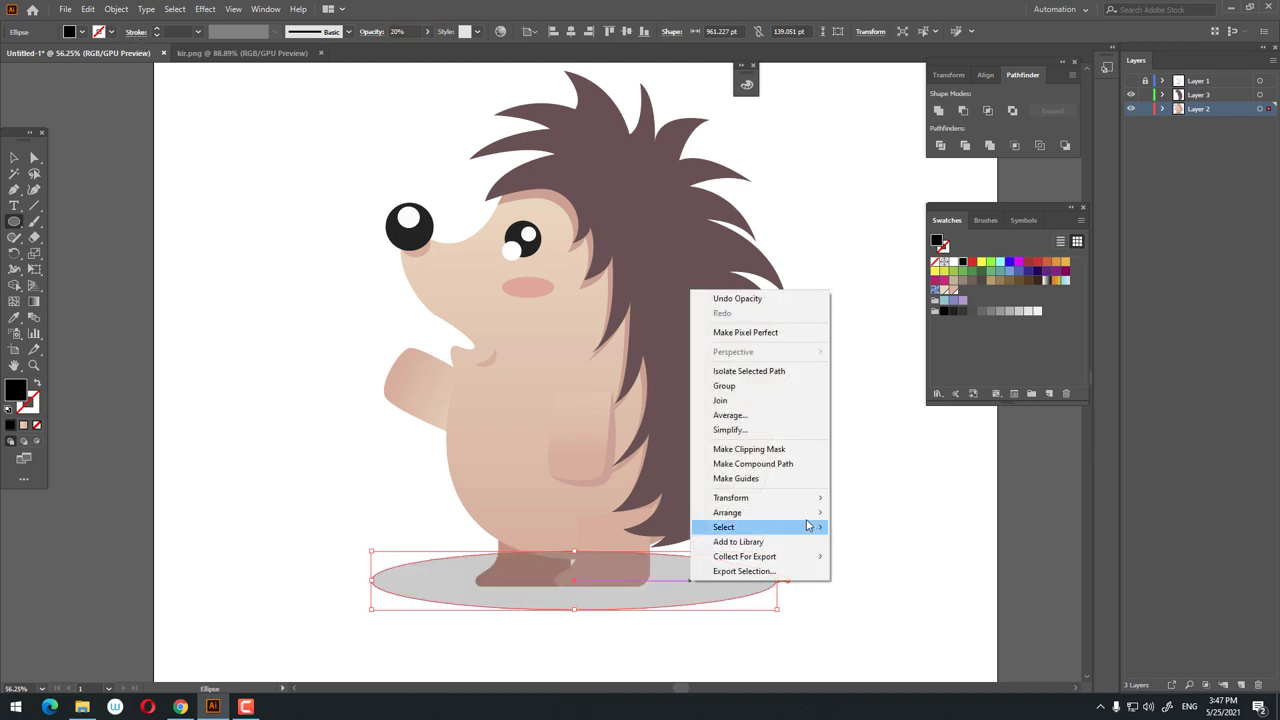
{"action": "left_click", "coordinate": [871, 556]}
{"action": "scroll", "coordinate": [789, 486], "scroll_direction": "down", "scroll_amount": 1}
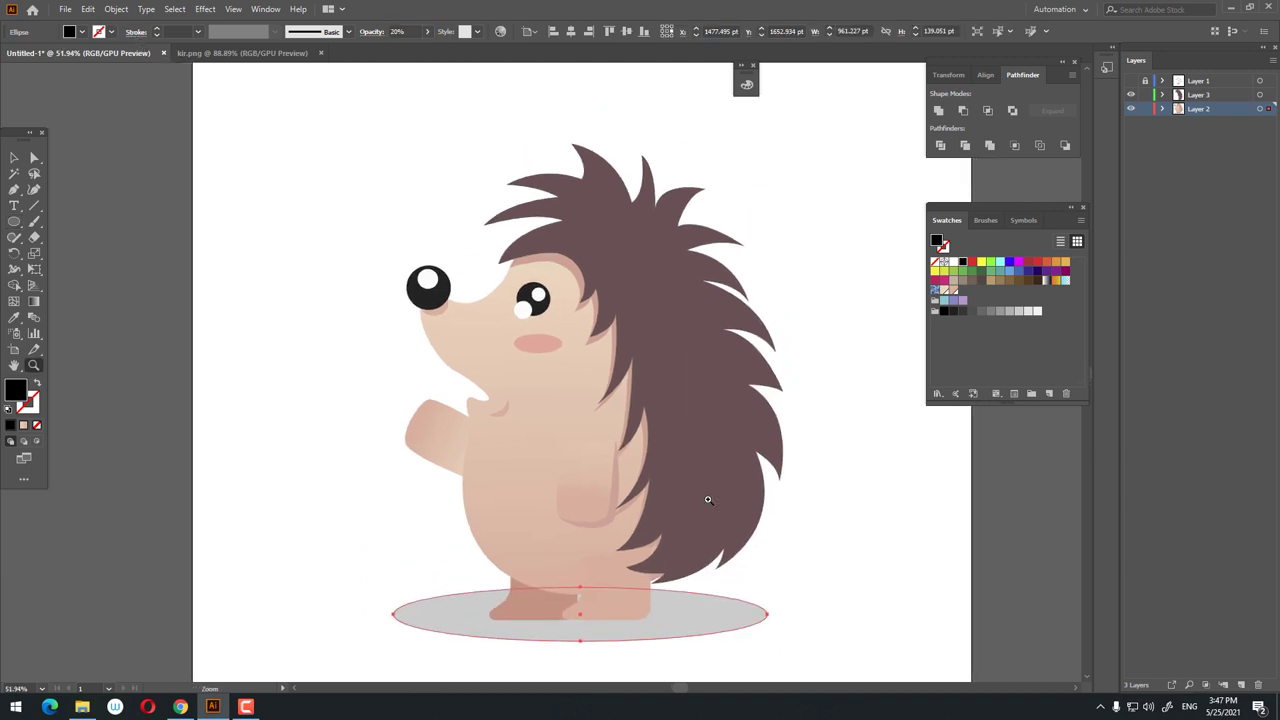
{"action": "left_click", "coordinate": [263, 380]}
{"action": "scroll", "coordinate": [671, 571], "scroll_direction": "up", "scroll_amount": 5}
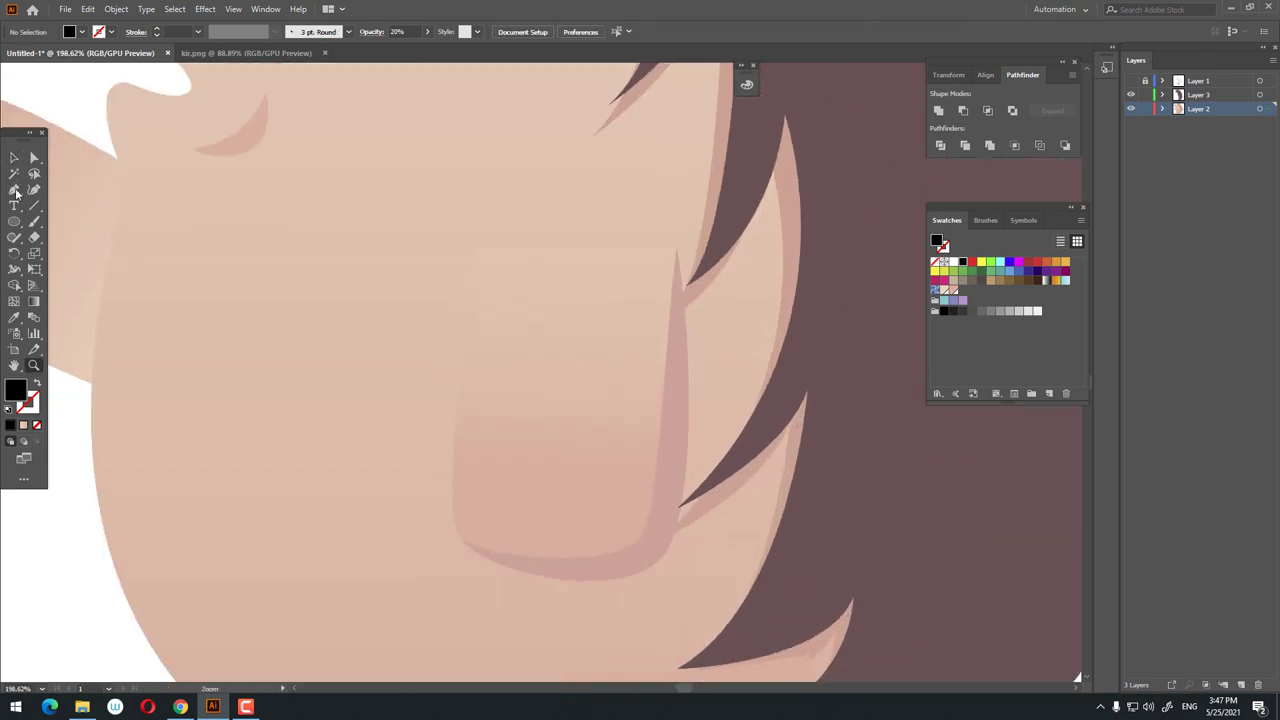
Draw a thin triangular finger line on the paw and eyedropper a darker body tone into it.
{"action": "left_click", "coordinate": [13, 190]}
{"action": "left_click", "coordinate": [520, 562]}
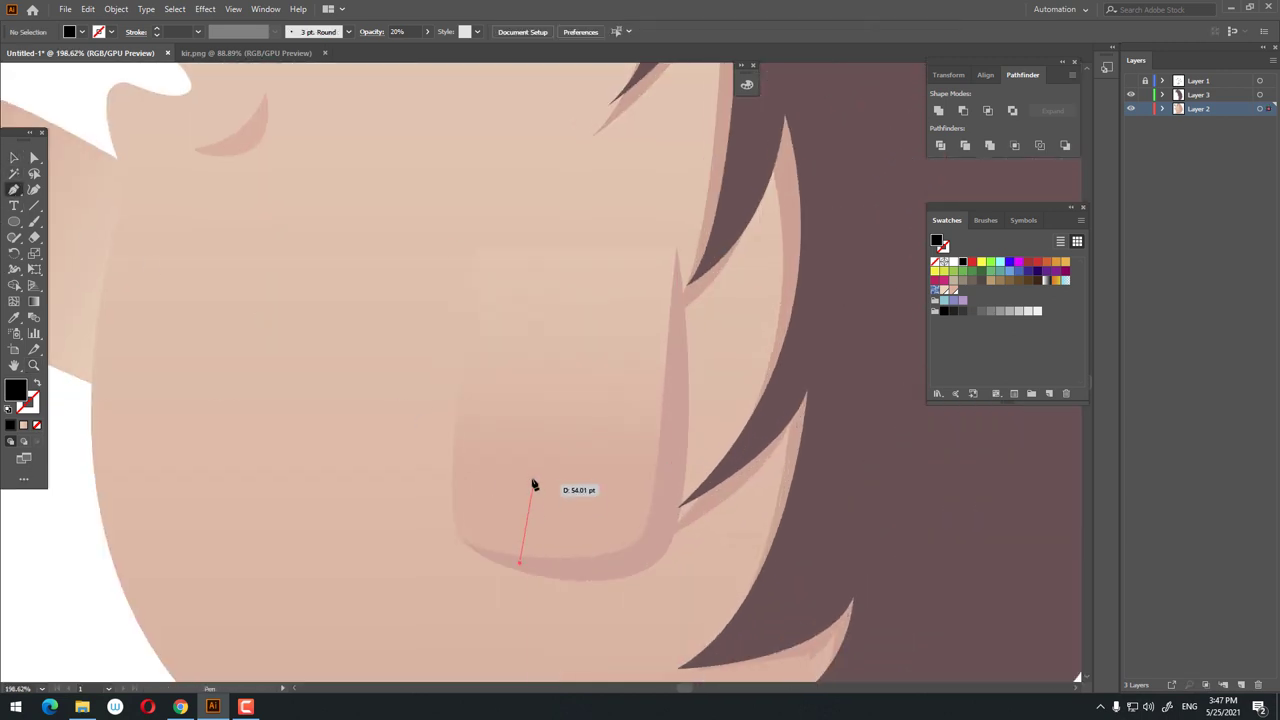
{"action": "left_click", "coordinate": [533, 490]}
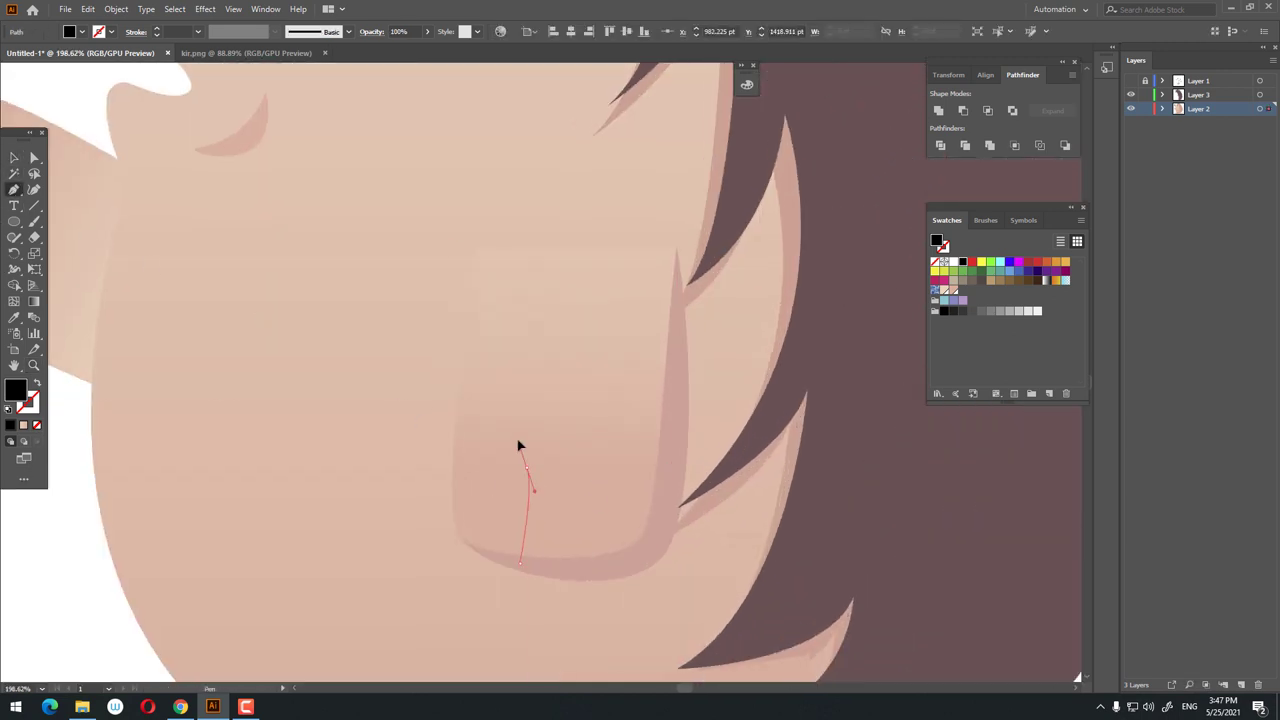
{"action": "left_click", "coordinate": [536, 576]}
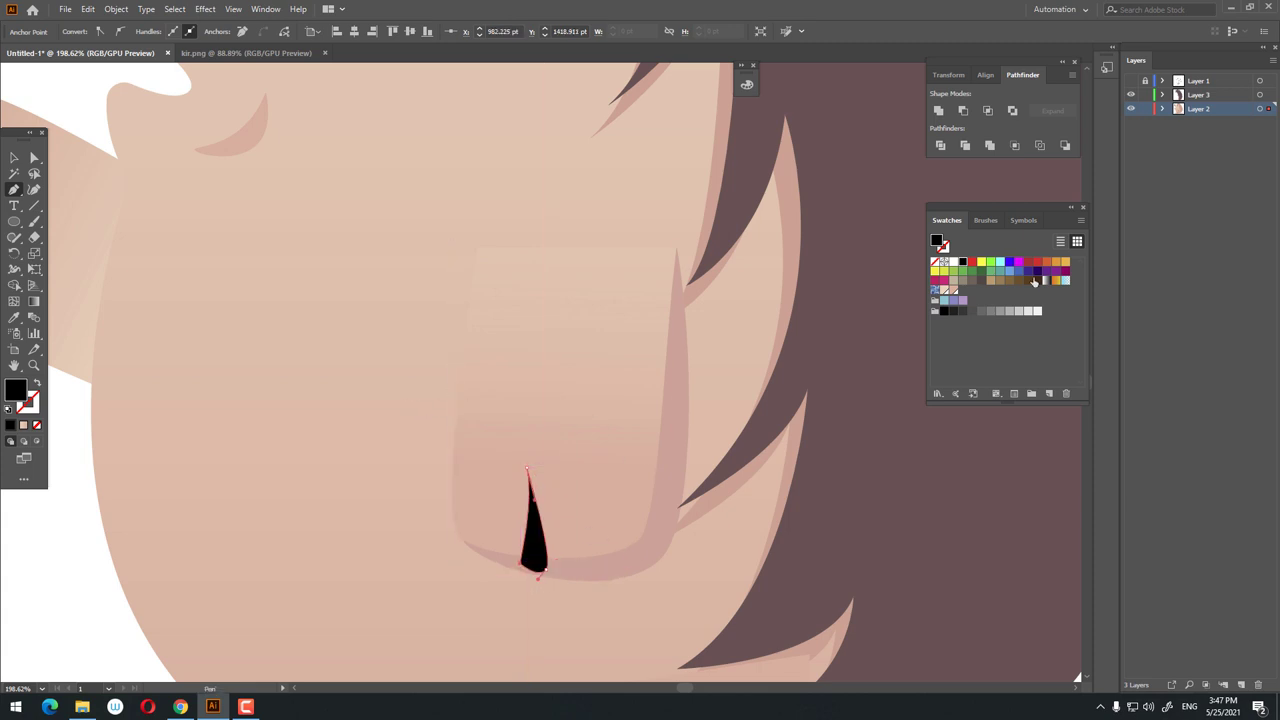
{"action": "left_click", "coordinate": [946, 291]}
{"action": "key", "text": "z"}
{"action": "left_click_drag", "start_coordinate": [474, 354], "coordinate": [290, 384]}
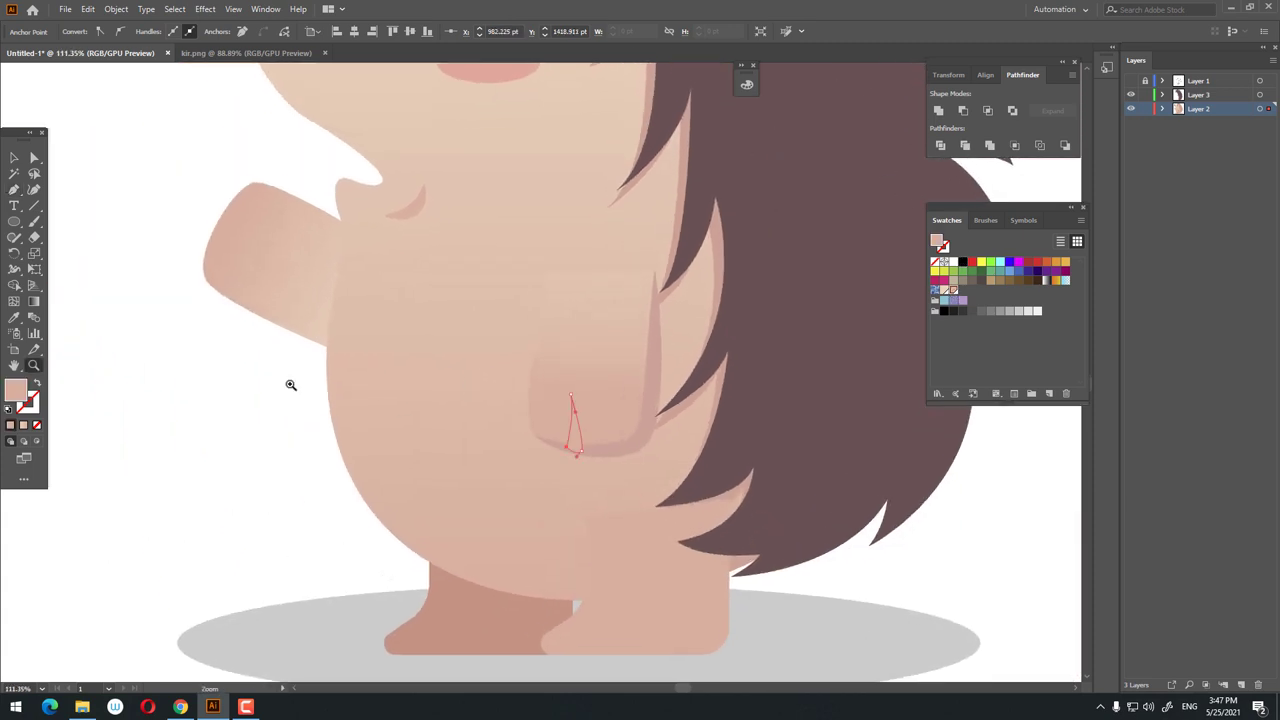
{"action": "left_click", "coordinate": [15, 317]}
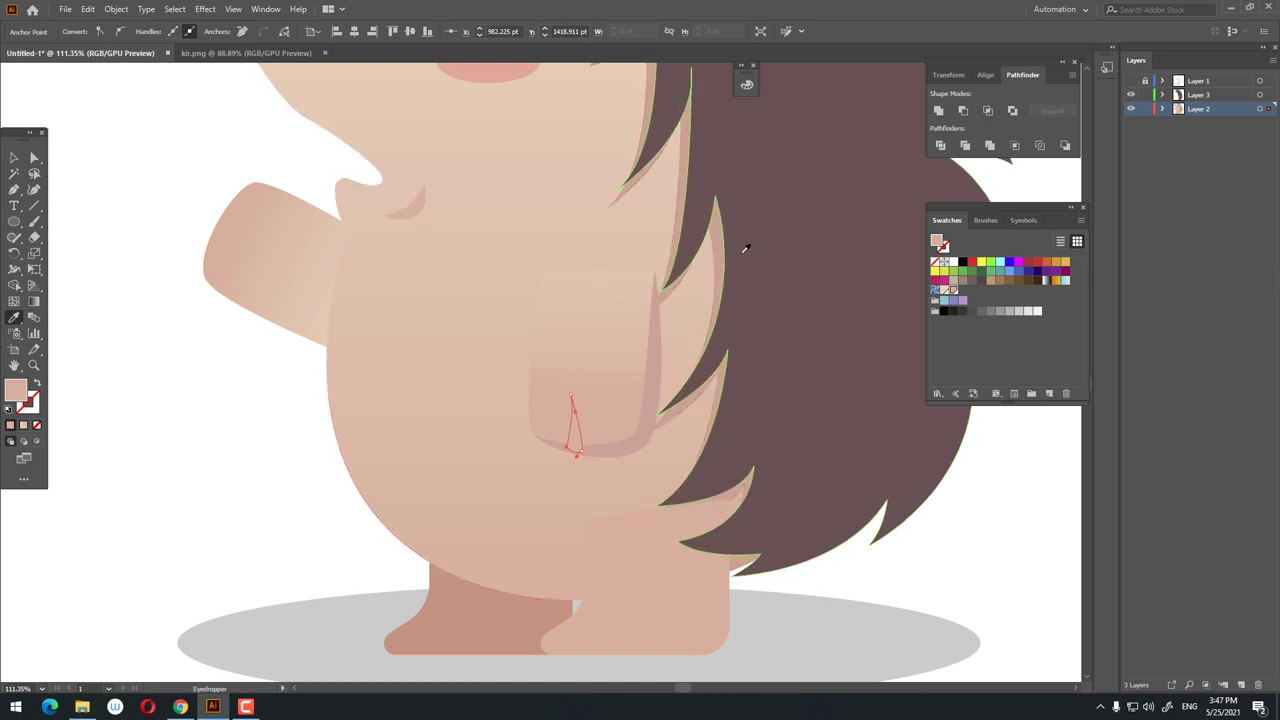
{"action": "left_click", "coordinate": [649, 337]}
{"action": "key", "text": "z"}
{"action": "left_click_drag", "start_coordinate": [625, 420], "coordinate": [700, 420]}
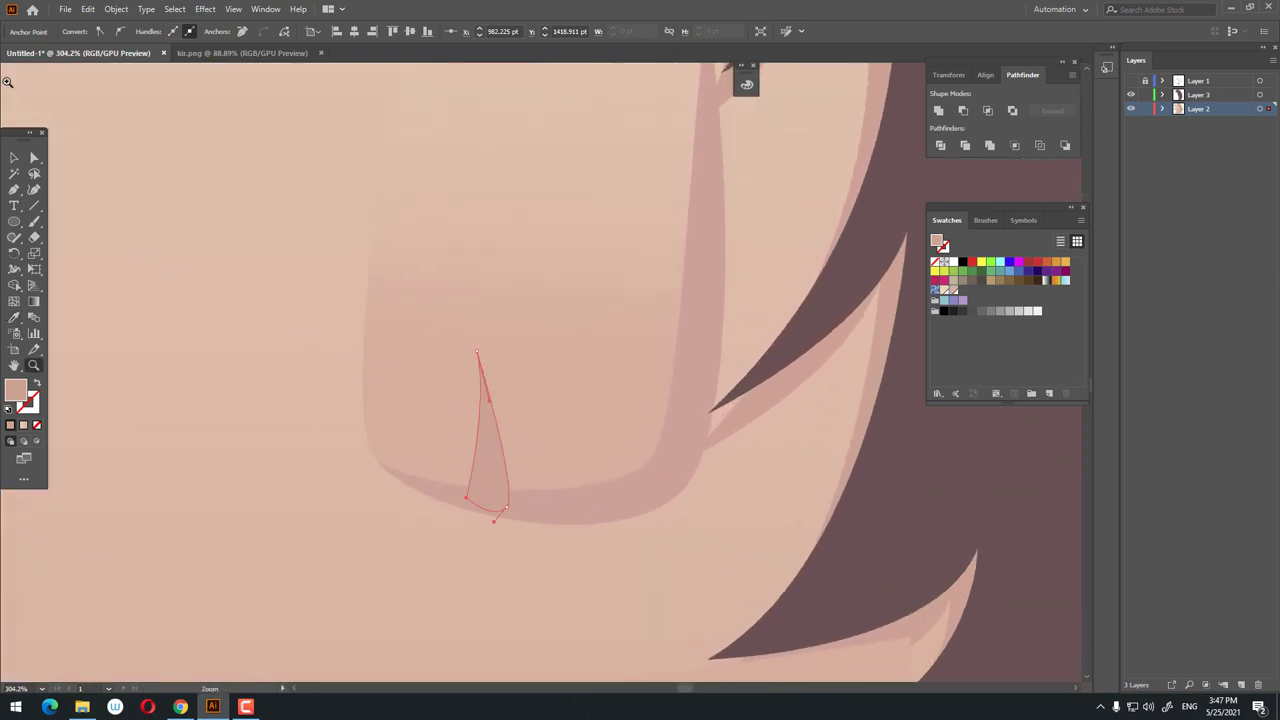
Expand the paw's outline stroke into a filled shape.
{"action": "left_click", "coordinate": [13, 156]}
{"action": "left_click", "coordinate": [688, 424]}
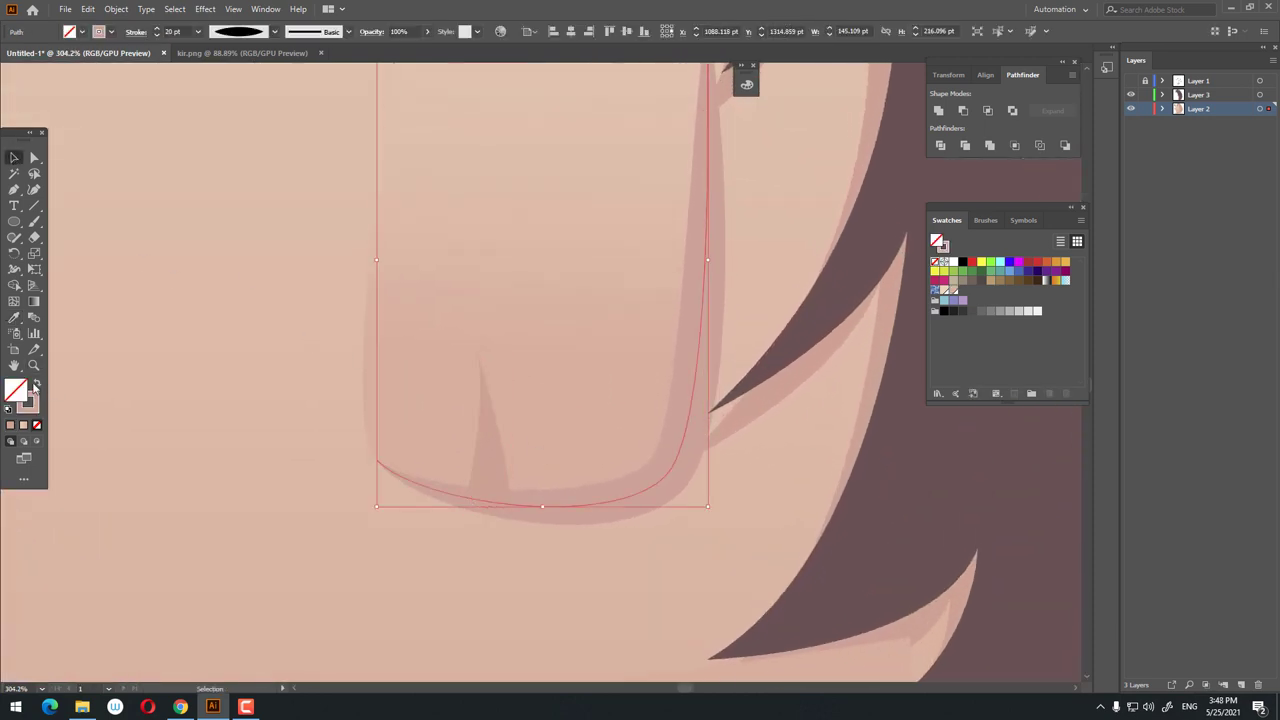
{"action": "left_click", "coordinate": [116, 9]}
{"action": "left_click", "coordinate": [158, 180]}
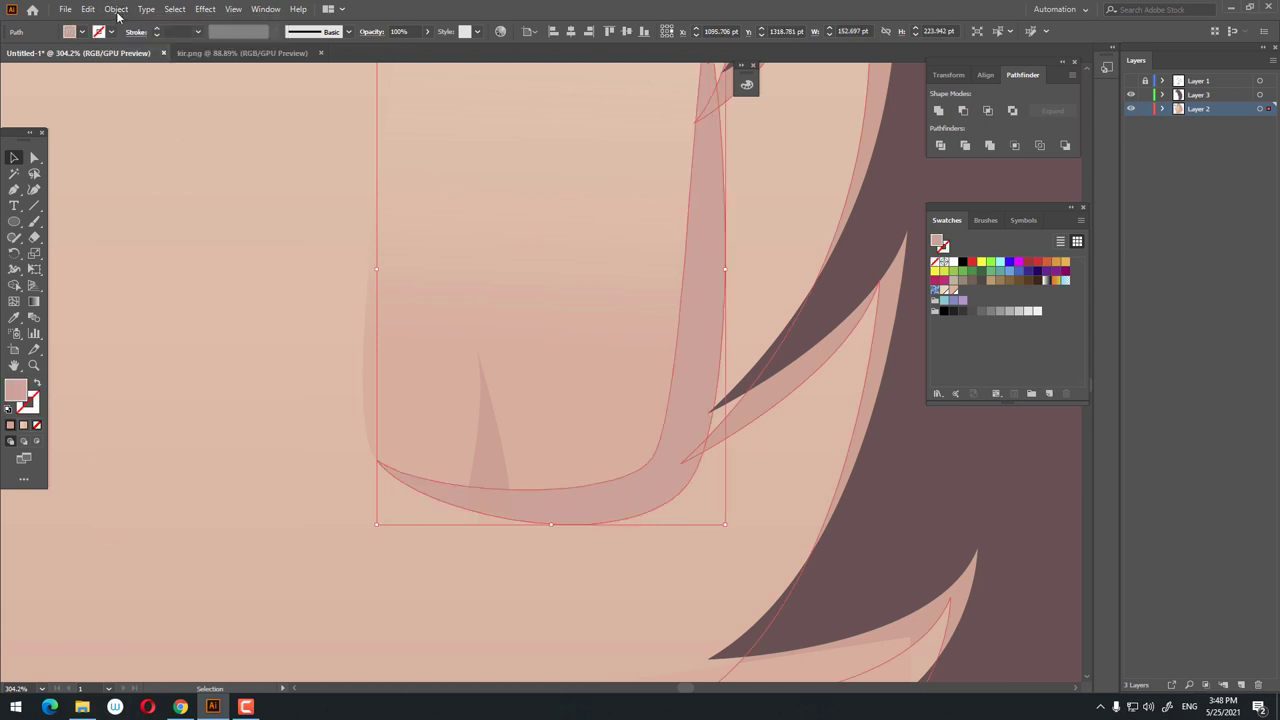
{"action": "left_click", "coordinate": [116, 9]}
{"action": "left_click", "coordinate": [182, 165]}
{"action": "left_click", "coordinate": [13, 301]}
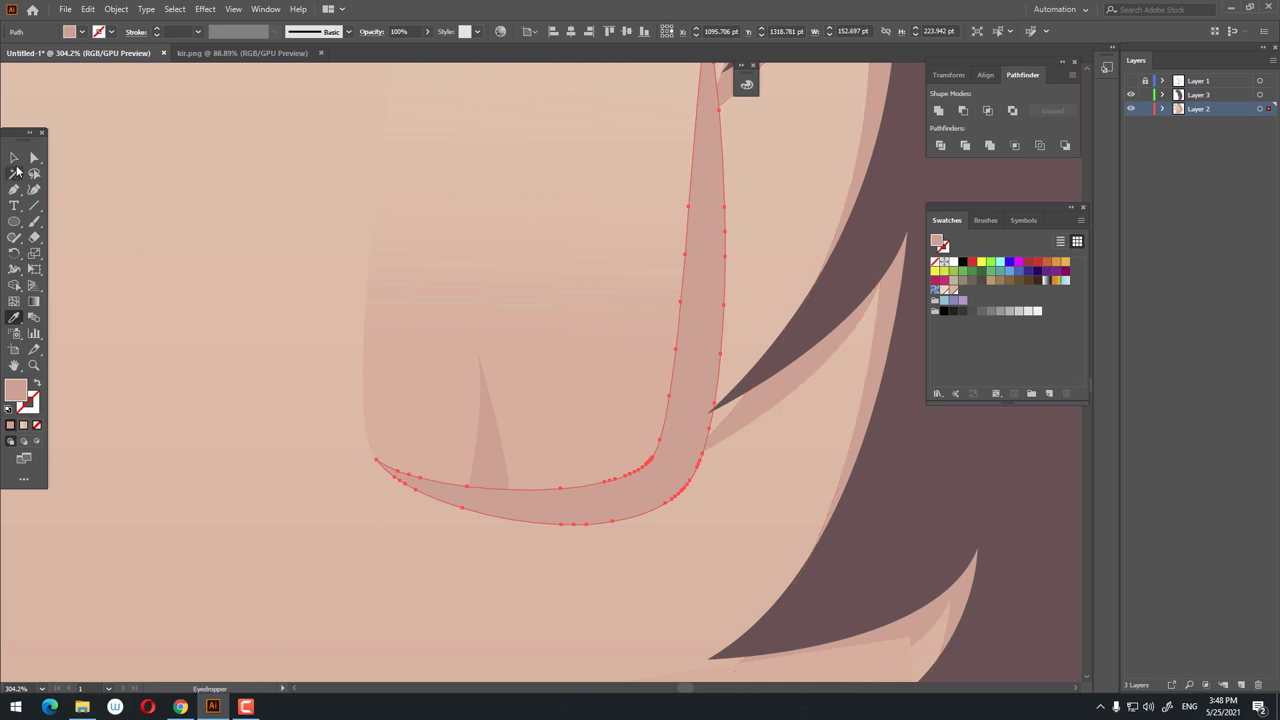
Copy the finger line, paste it in front, and move it right as a second finger.
{"action": "left_click", "coordinate": [13, 156]}
{"action": "left_click", "coordinate": [500, 462]}
{"action": "left_click", "coordinate": [88, 9]}
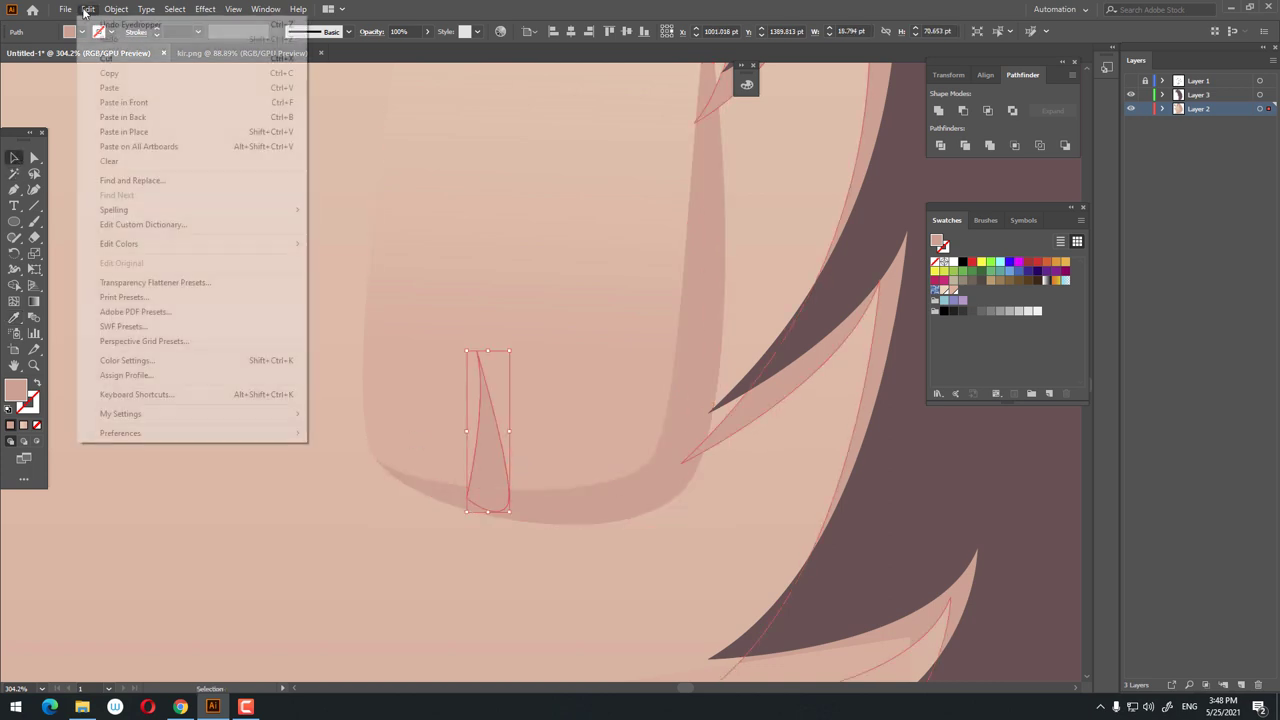
{"action": "left_click", "coordinate": [110, 77]}
{"action": "left_click", "coordinate": [88, 9]}
{"action": "left_click", "coordinate": [124, 102]}
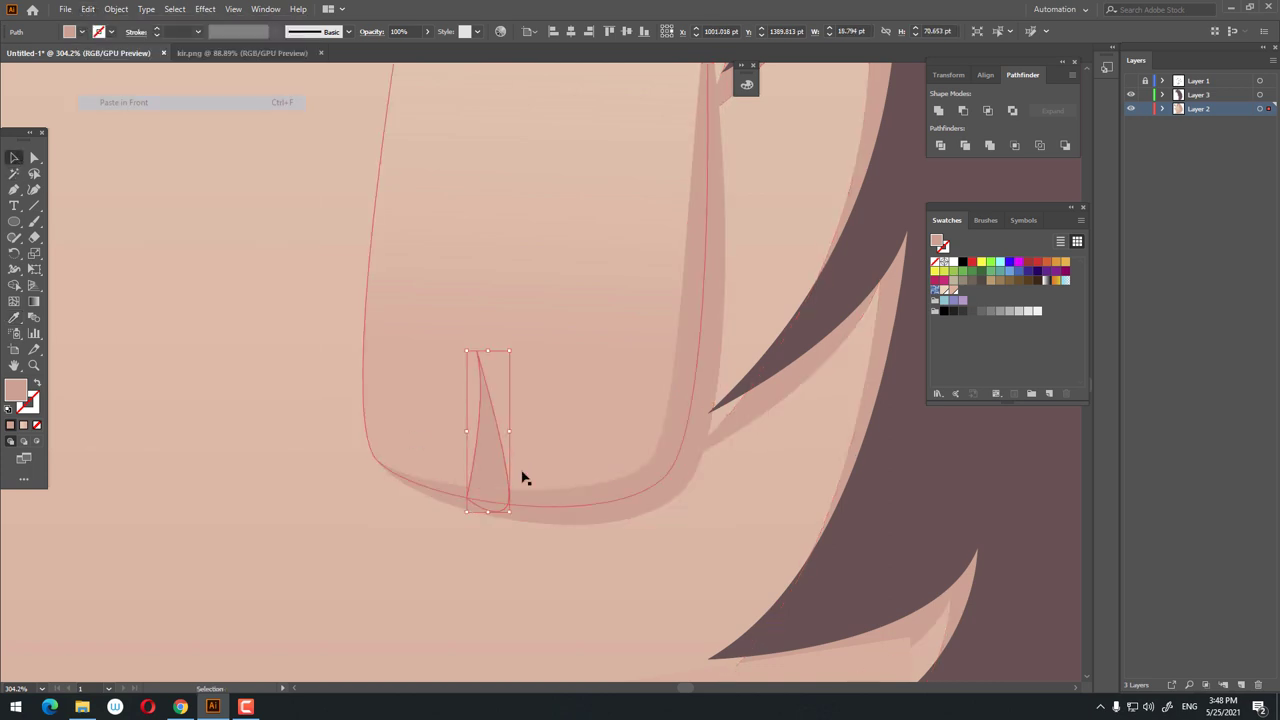
{"action": "left_click_drag", "start_coordinate": [521, 478], "coordinate": [586, 486]}
{"action": "key", "text": "z"}
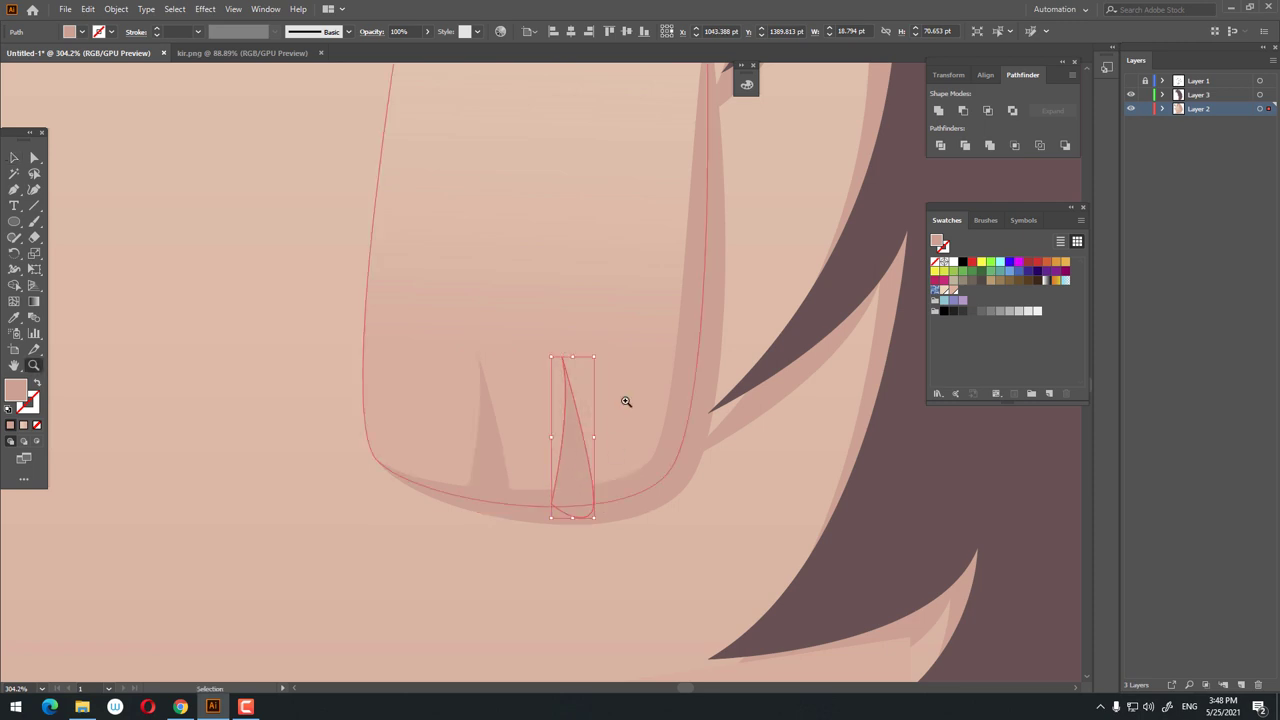
{"action": "left_click_drag", "start_coordinate": [623, 397], "coordinate": [273, 447]}
{"action": "left_click_drag", "start_coordinate": [429, 437], "coordinate": [649, 634]}
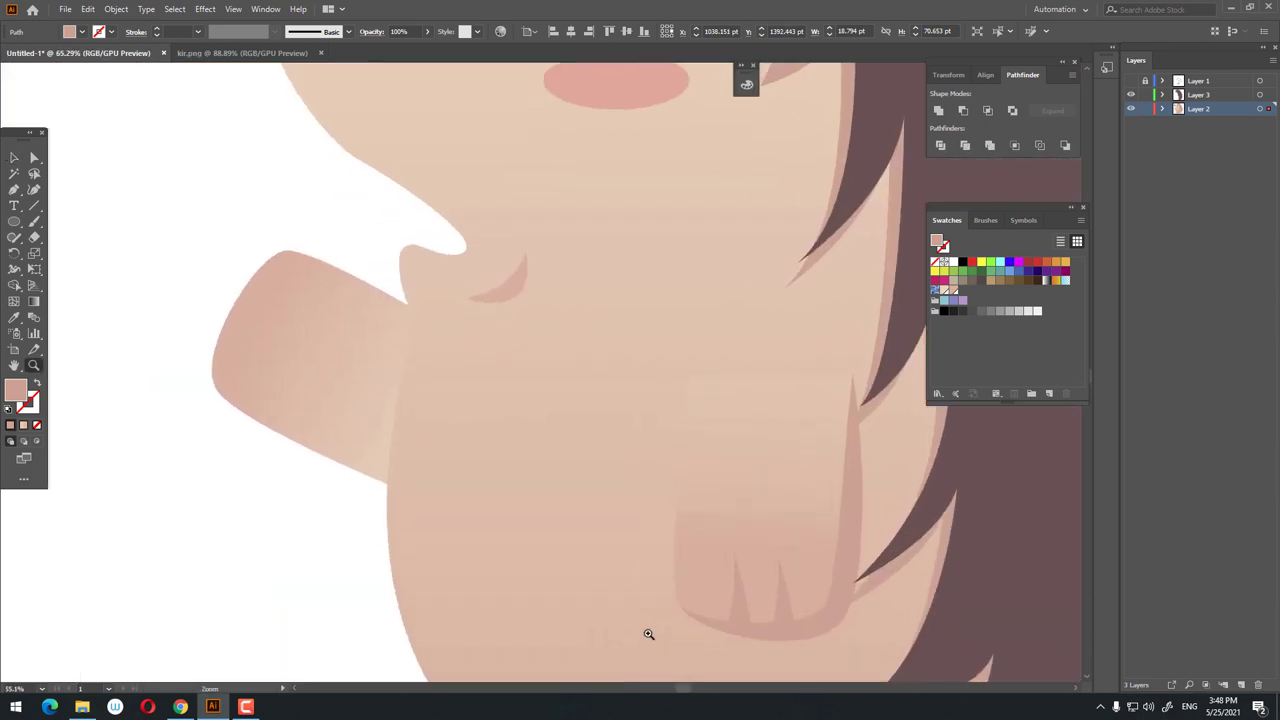
{"action": "key", "text": "ctrl+shift+a"}
Select every hedgehog part plus the grey shadow and combine them with Group.
{"action": "left_click", "coordinate": [514, 423], "text": "alt"}
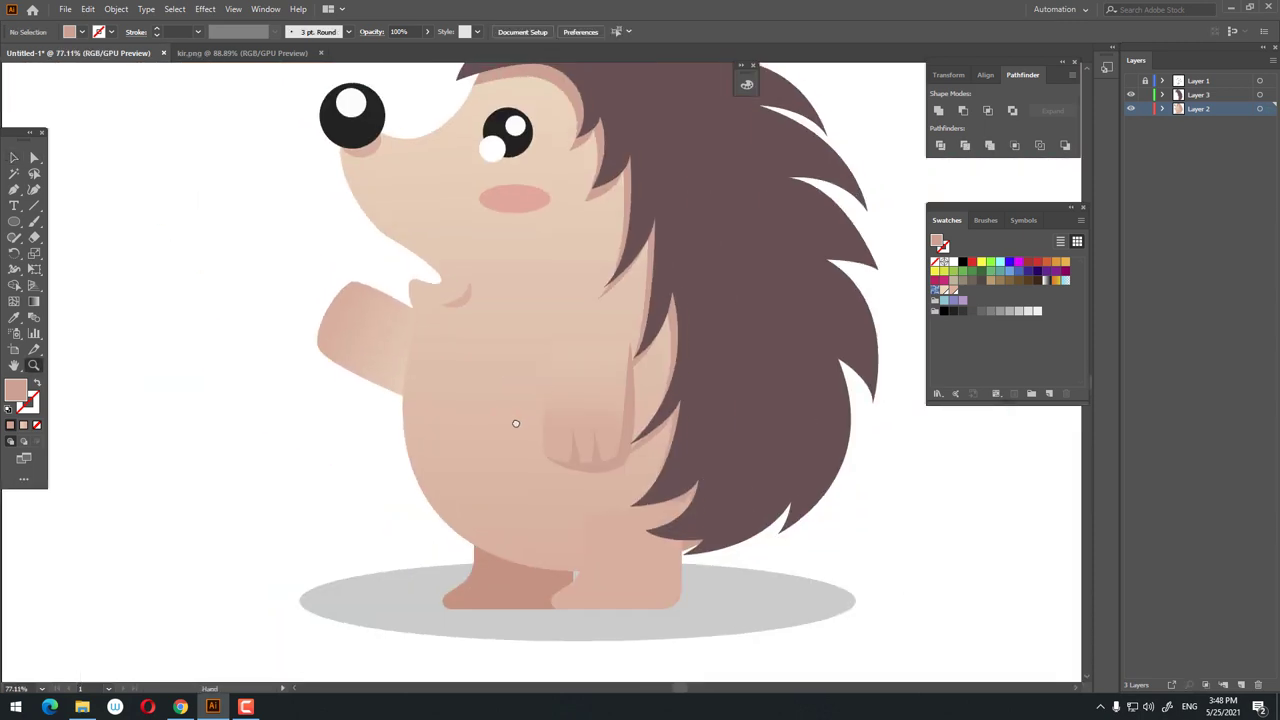
{"action": "left_click", "coordinate": [547, 432], "text": "alt"}
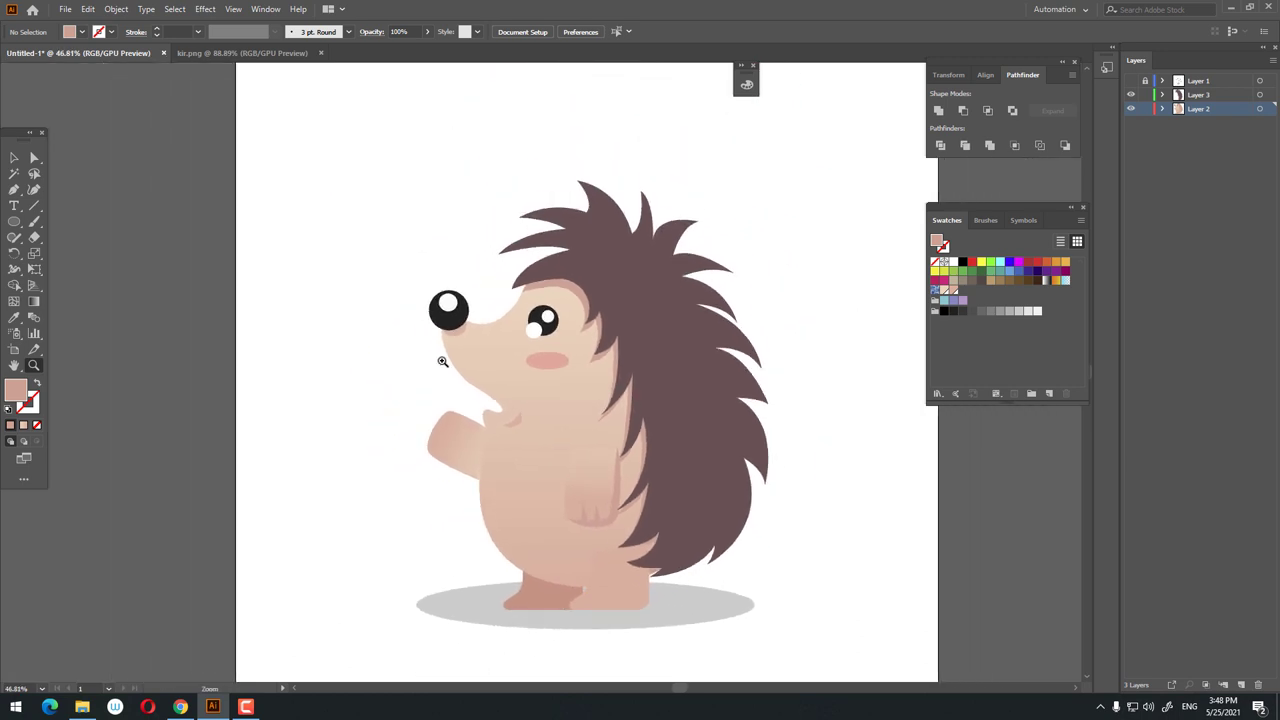
{"action": "key", "text": "v"}
{"action": "left_click", "coordinate": [707, 435]}
{"action": "right_click", "coordinate": [638, 438]}
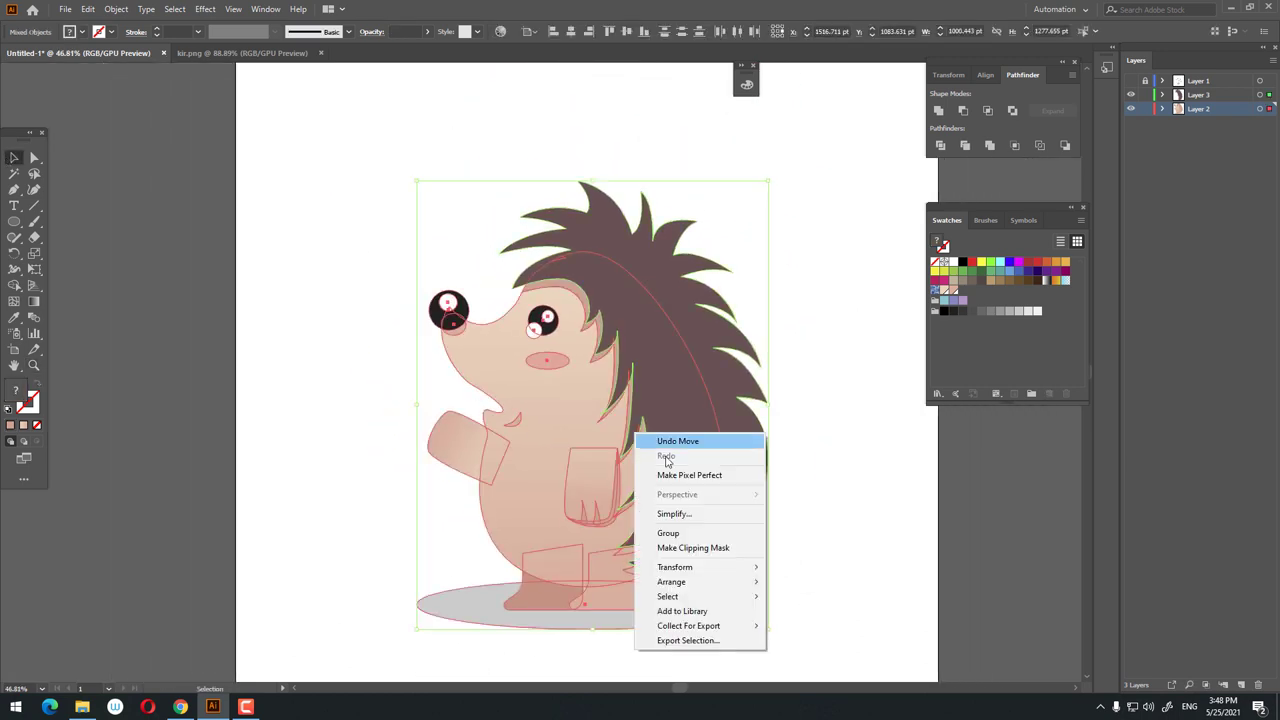
{"action": "left_click", "coordinate": [684, 535]}
{"action": "scroll", "coordinate": [848, 631], "scroll_direction": "up", "scroll_amount": 1}
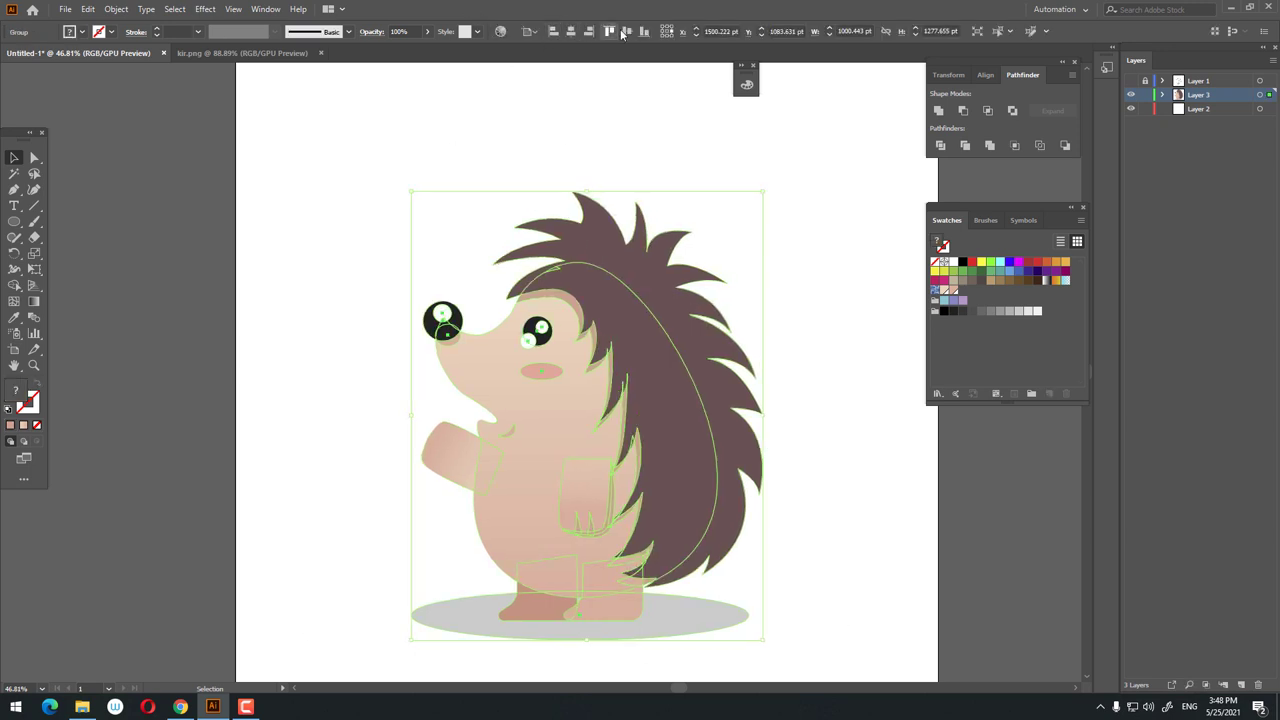
{"action": "scroll", "coordinate": [788, 289], "scroll_direction": "down", "scroll_amount": 1}
{"action": "left_click", "coordinate": [795, 301]}
{"action": "key", "text": "z"}
{"action": "left_click_drag", "start_coordinate": [795, 301], "coordinate": [855, 316]}
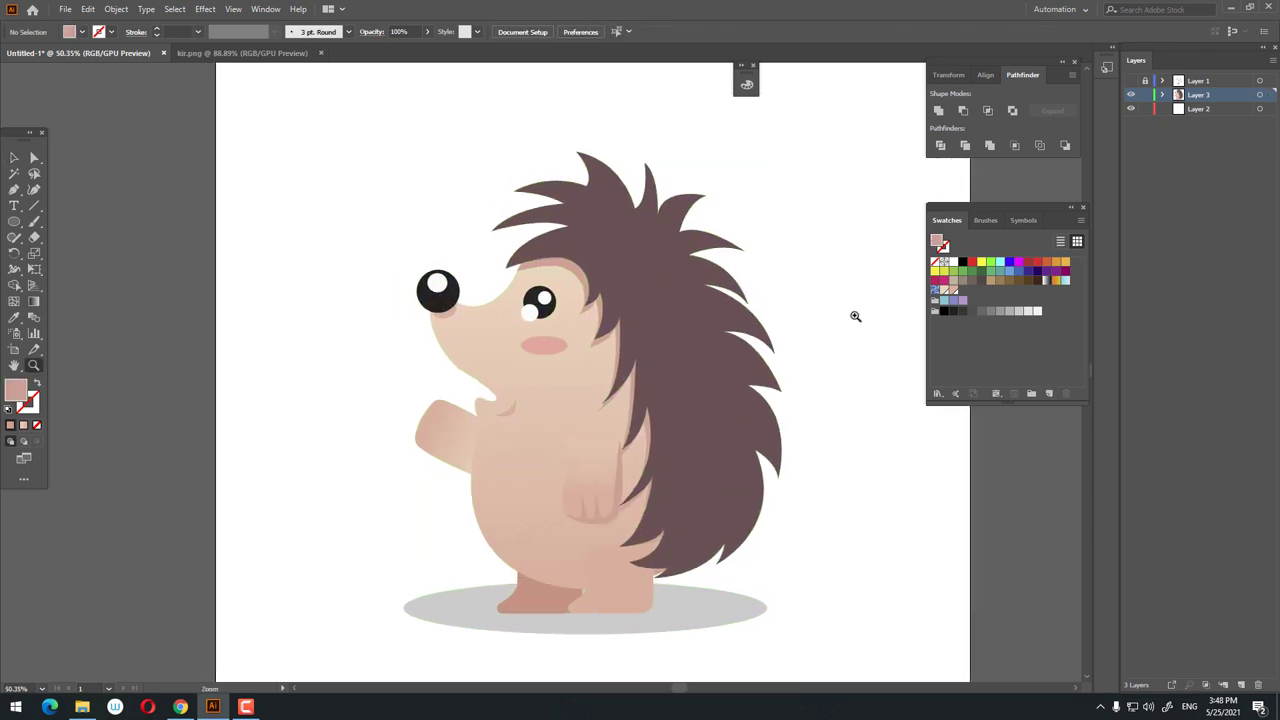